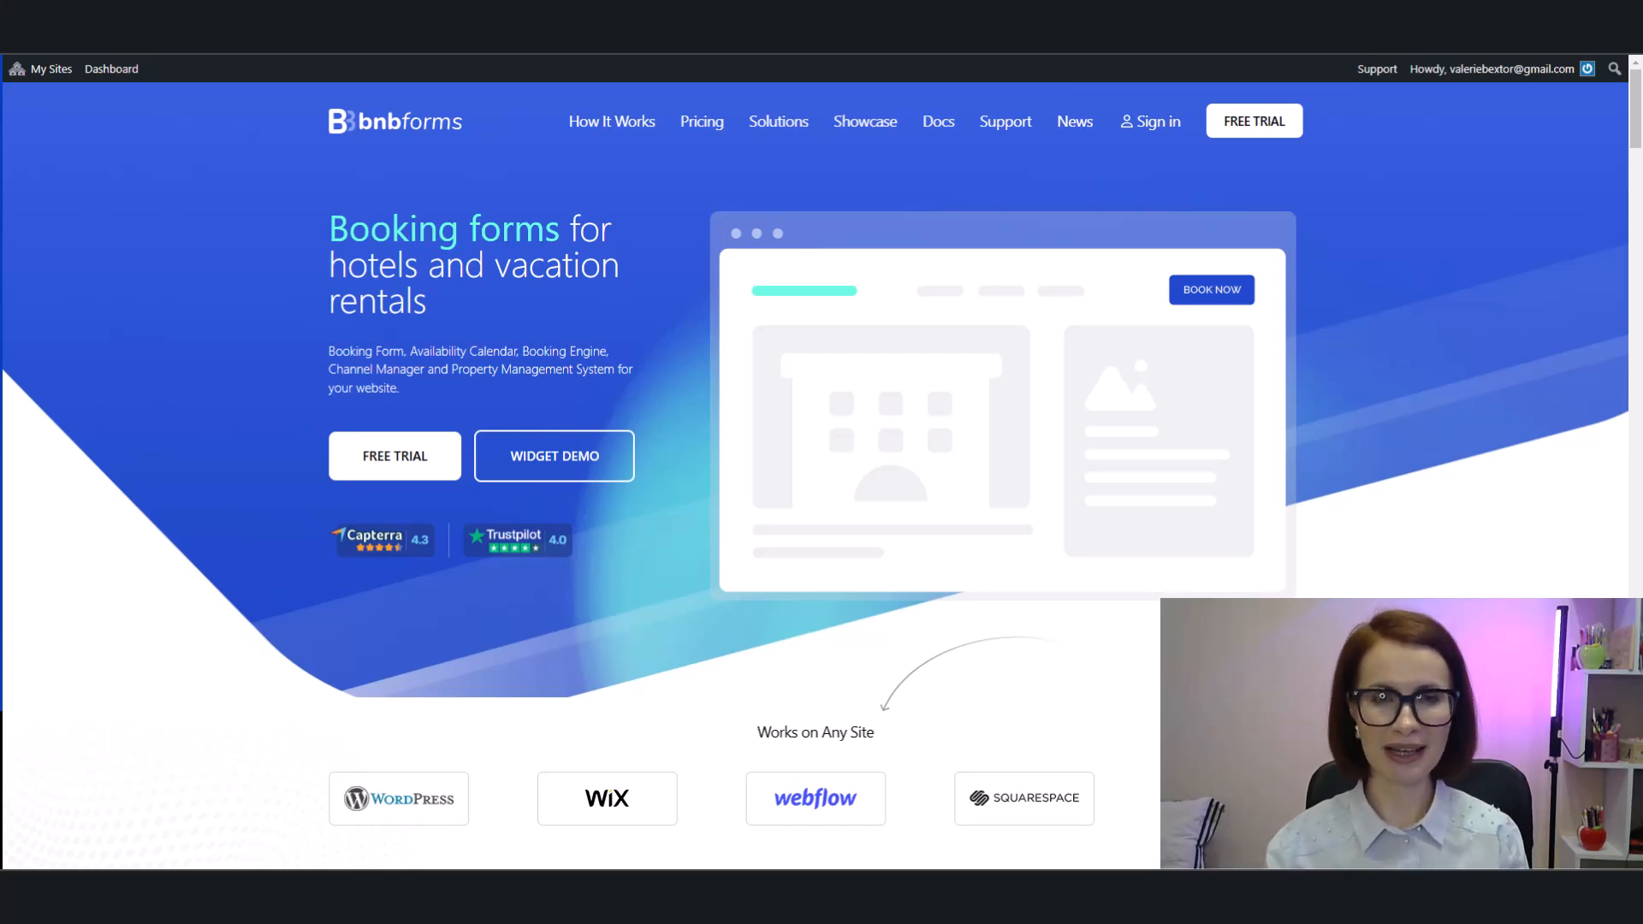
- Switch to the bnbforms dashboard and open the Standard Single Room accommodation type for editing
key(ctrl+Tab)
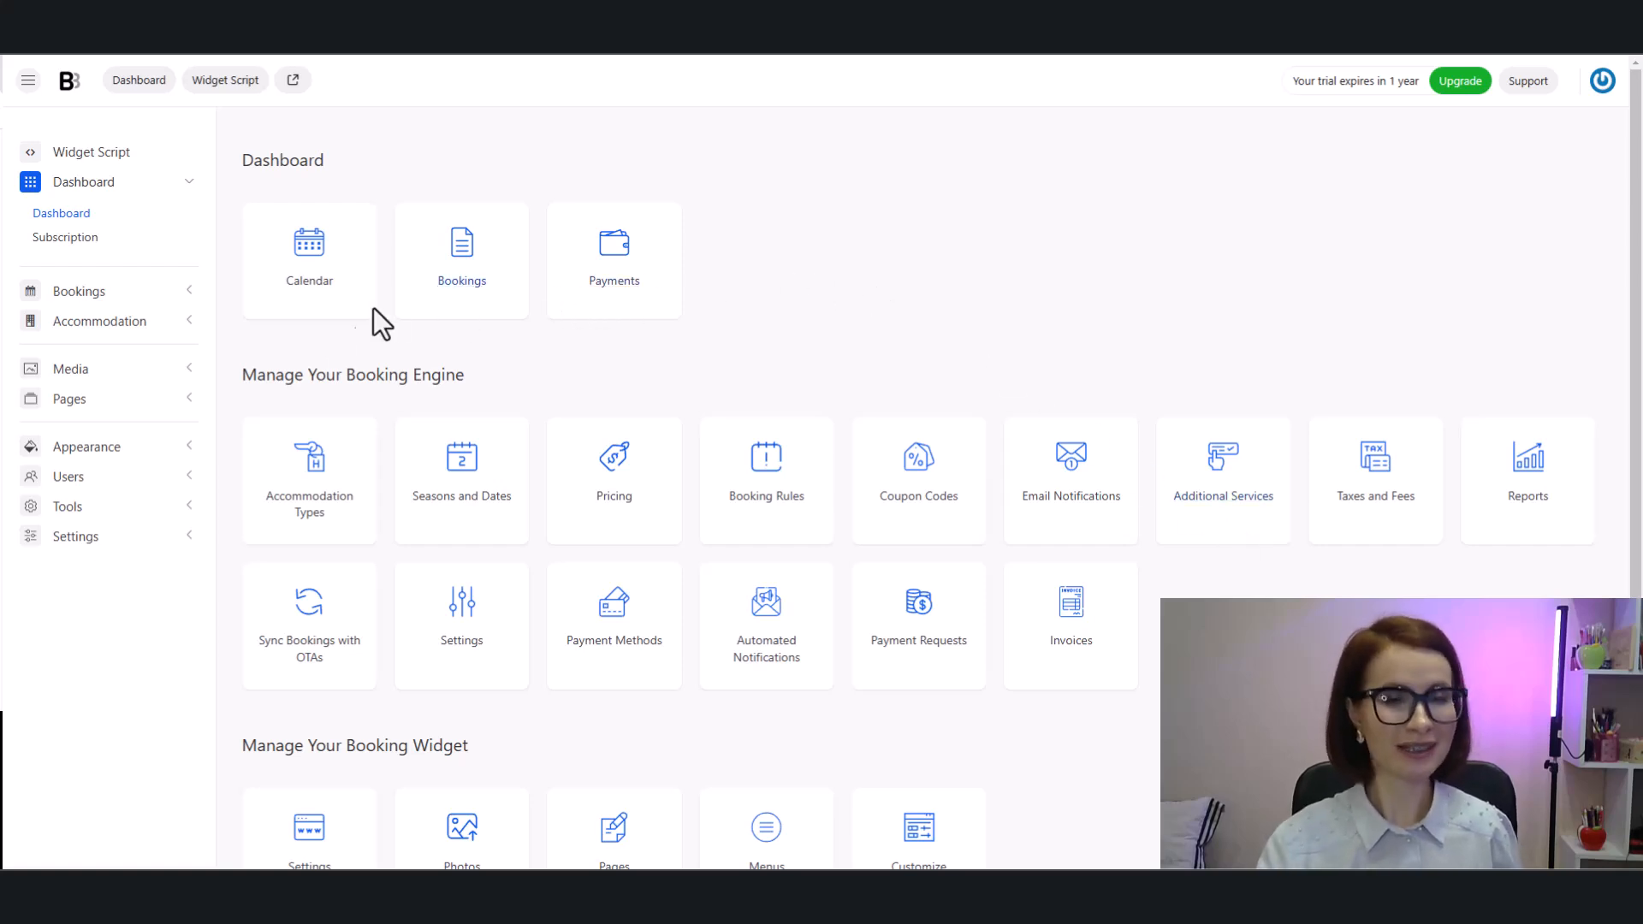
click(77, 329)
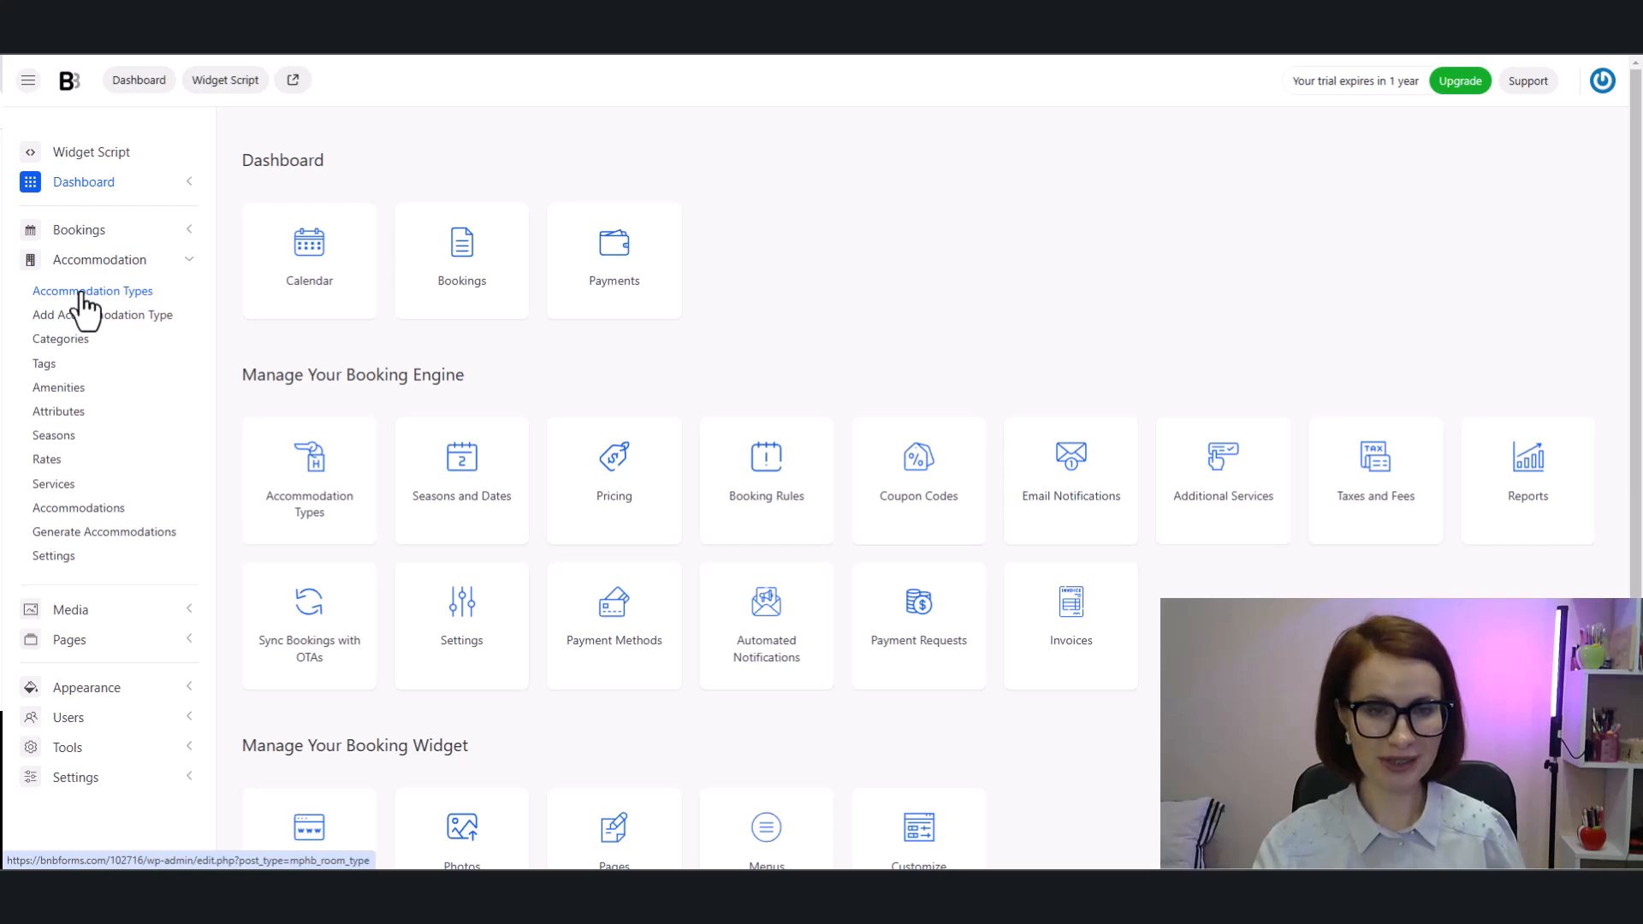
click(81, 294)
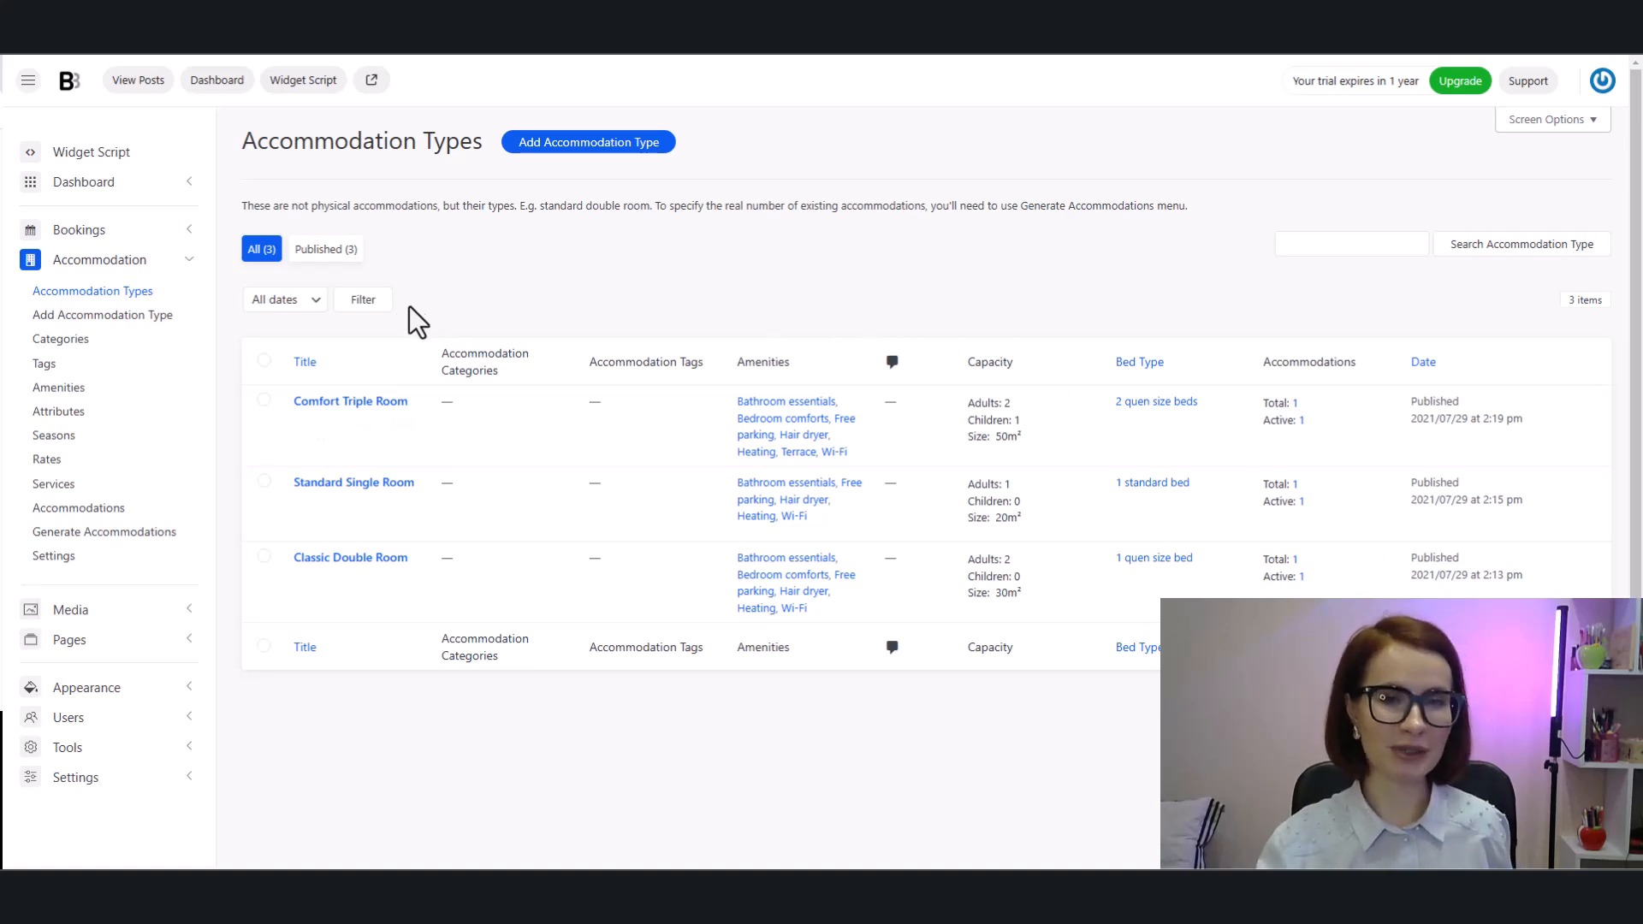
mouse_move(361, 492)
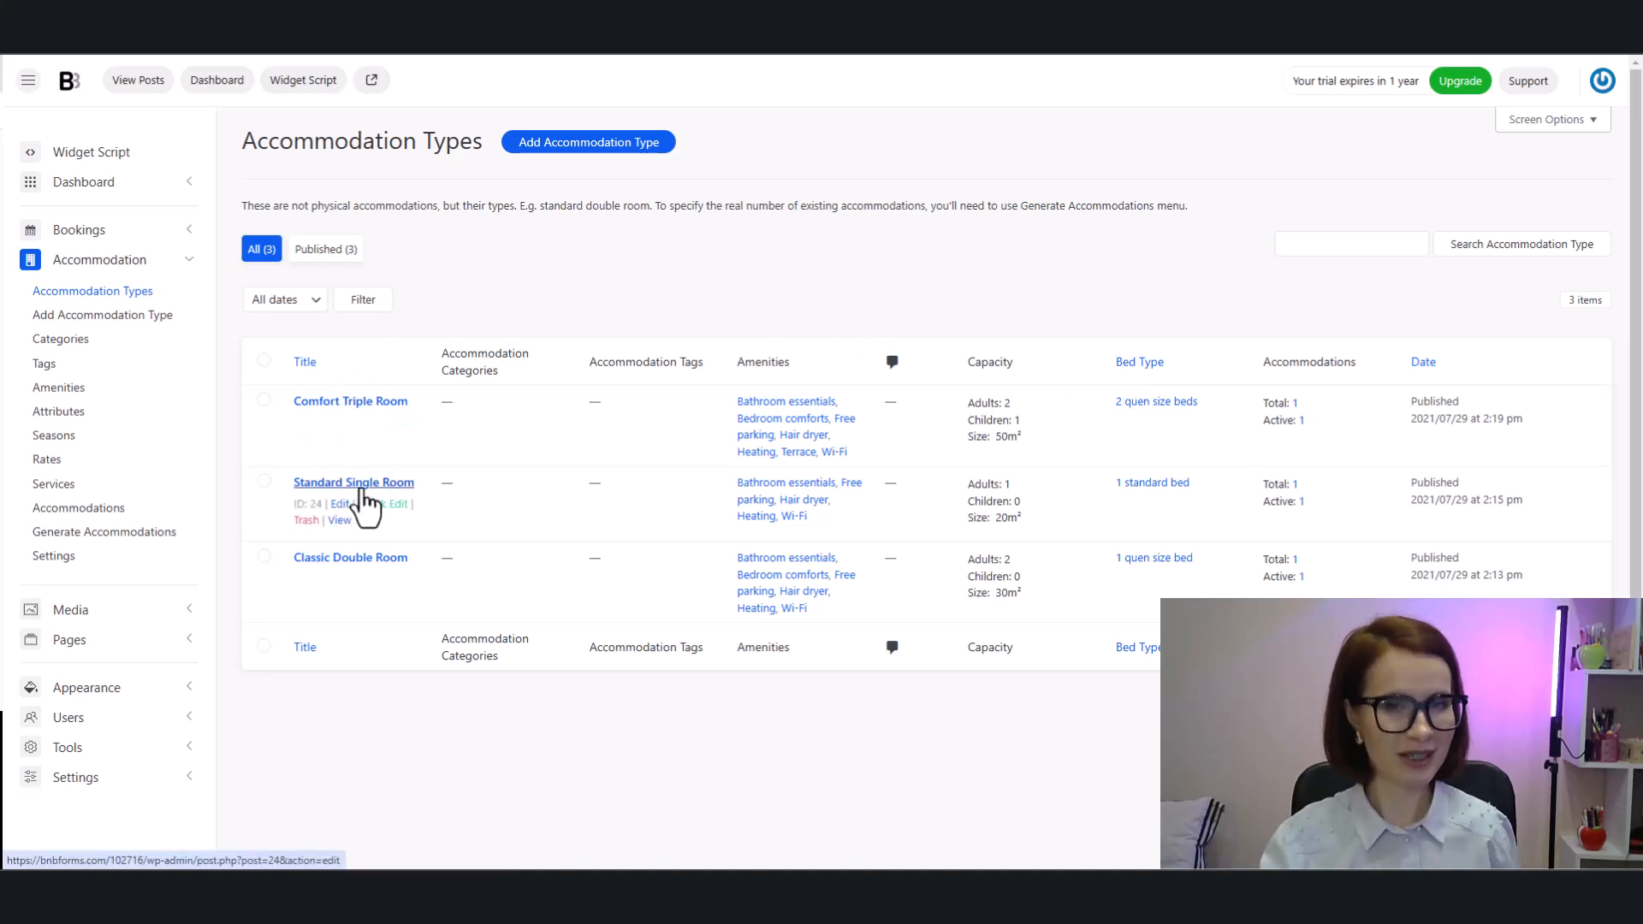
click(320, 485)
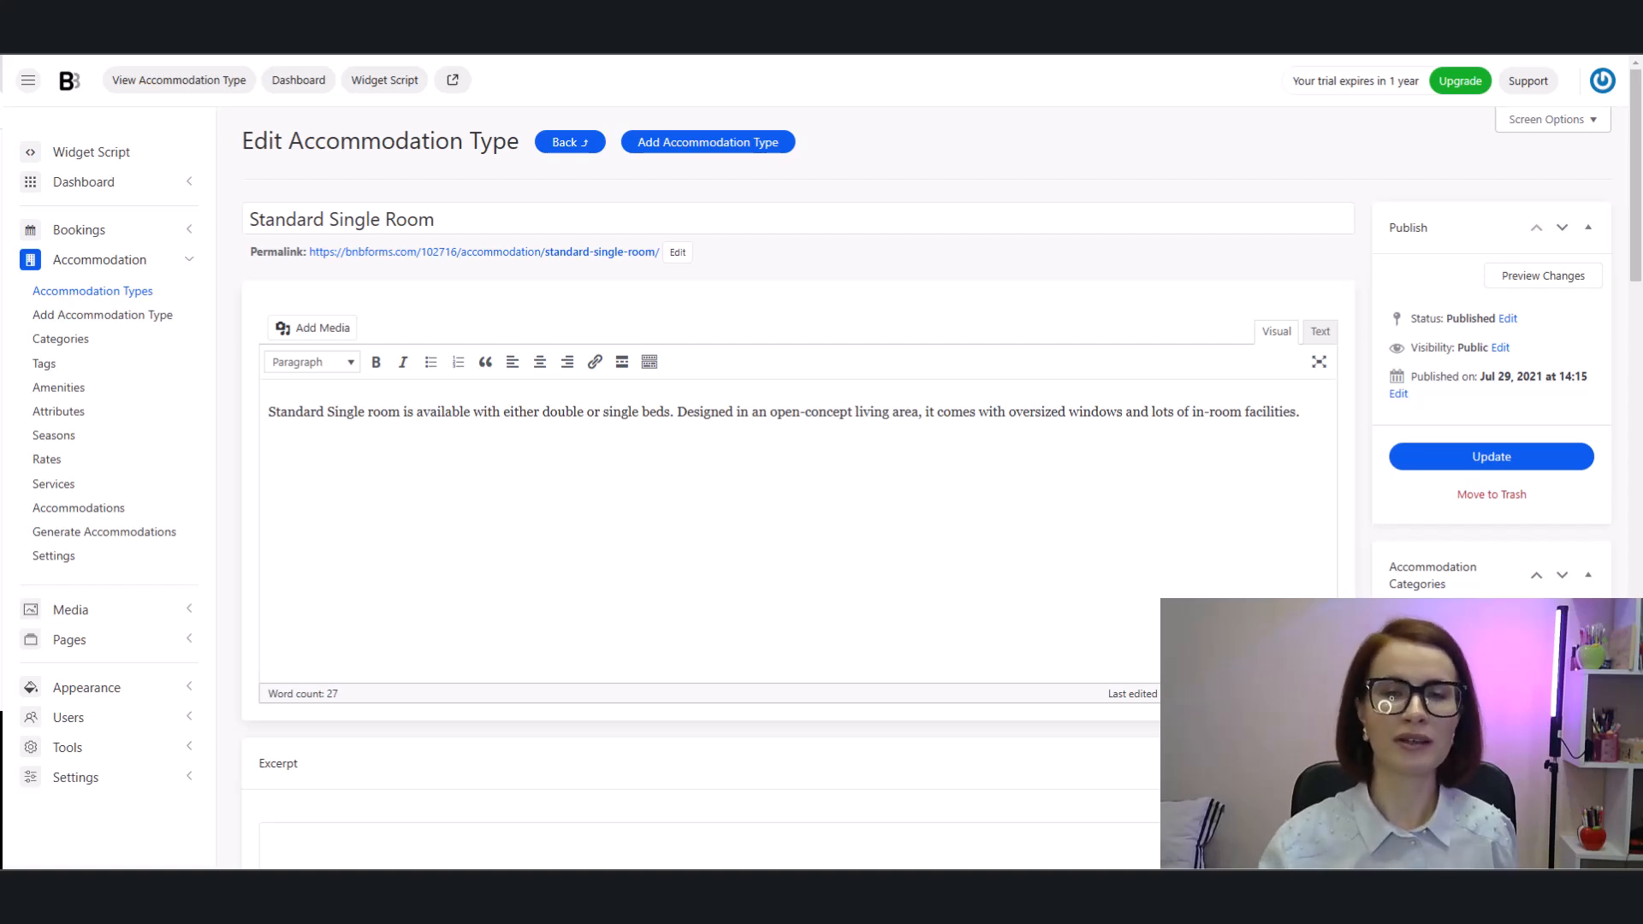
- Exclude the Child Care Center service from the available services of the Standard Single Room type
scroll(799, 488, down, 9)
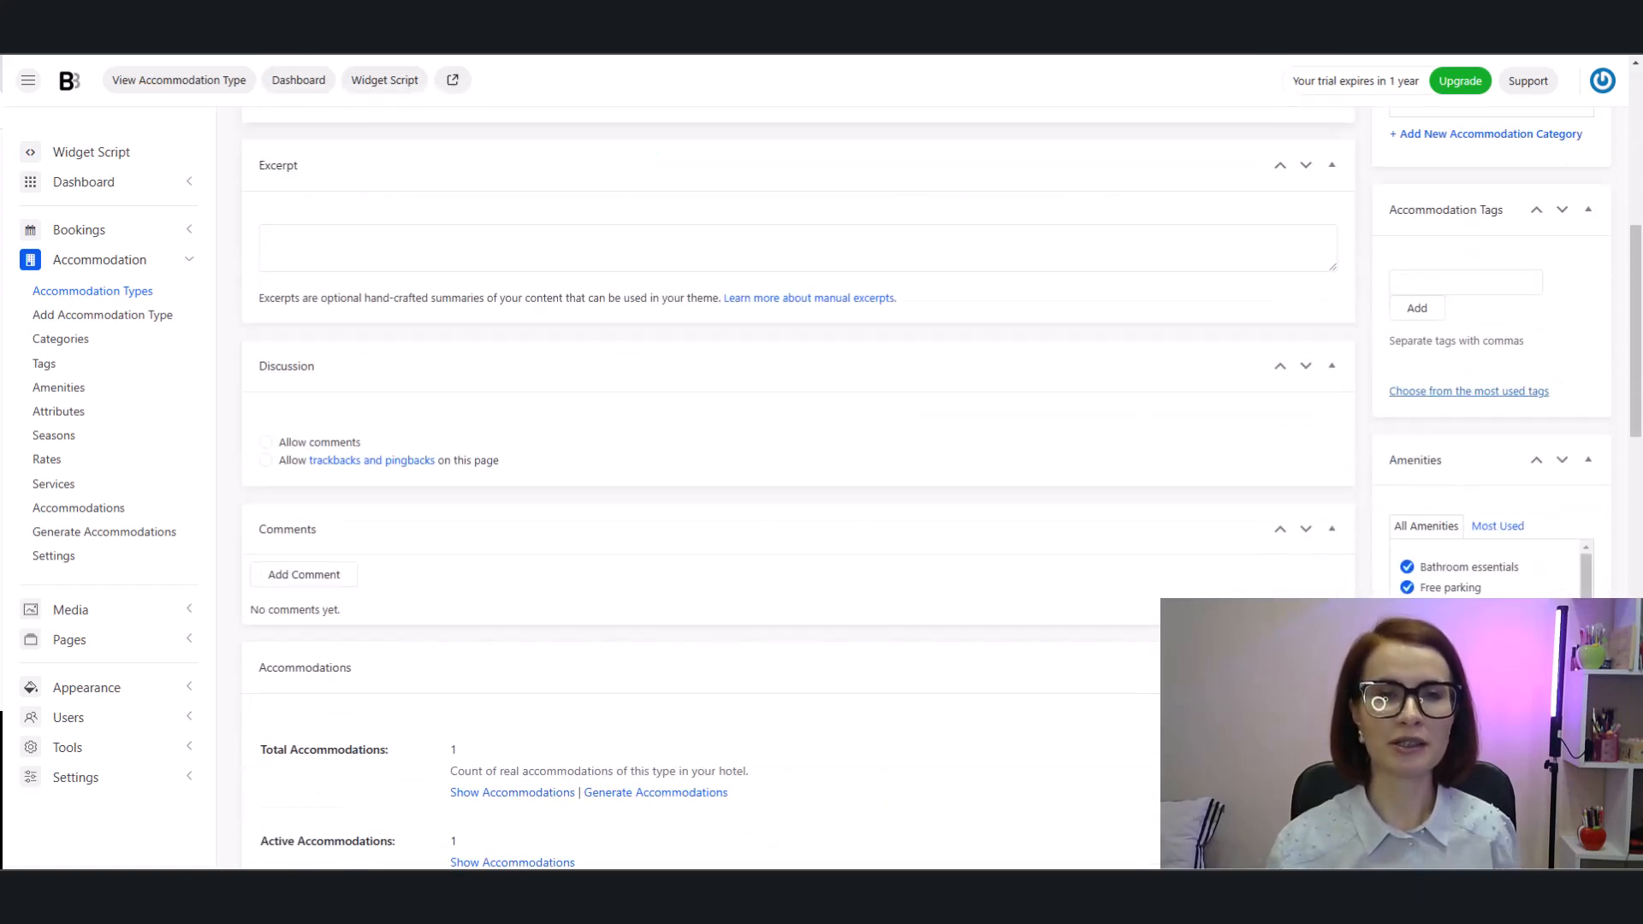
scroll(798, 488, down, 7)
scroll(798, 488, down, 3)
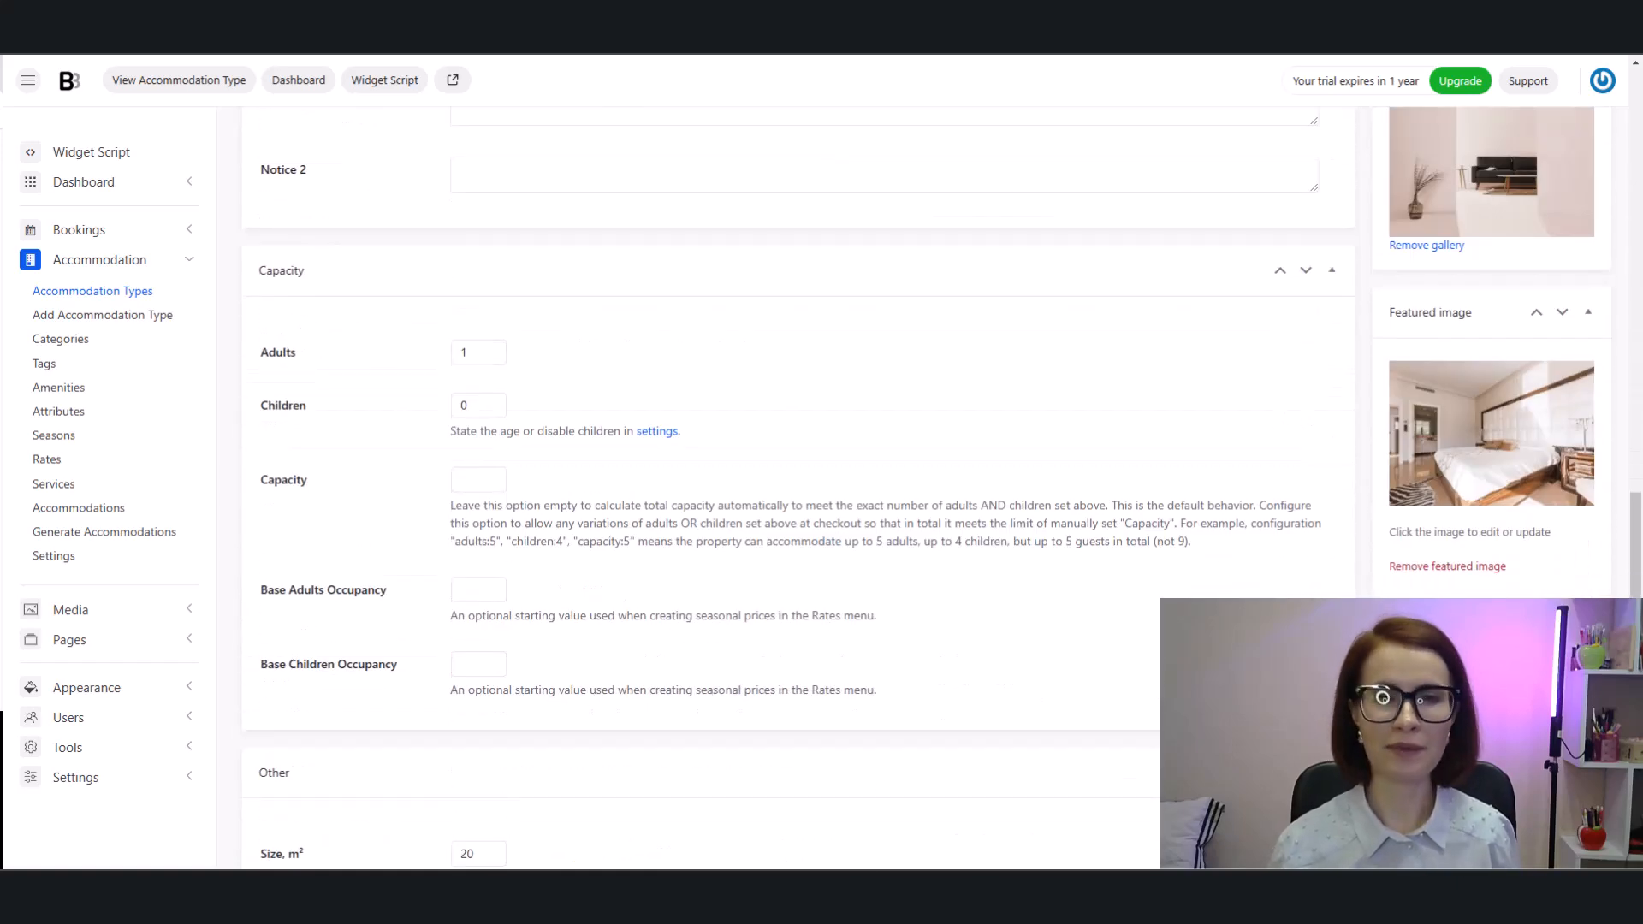
scroll(798, 488, down, 7)
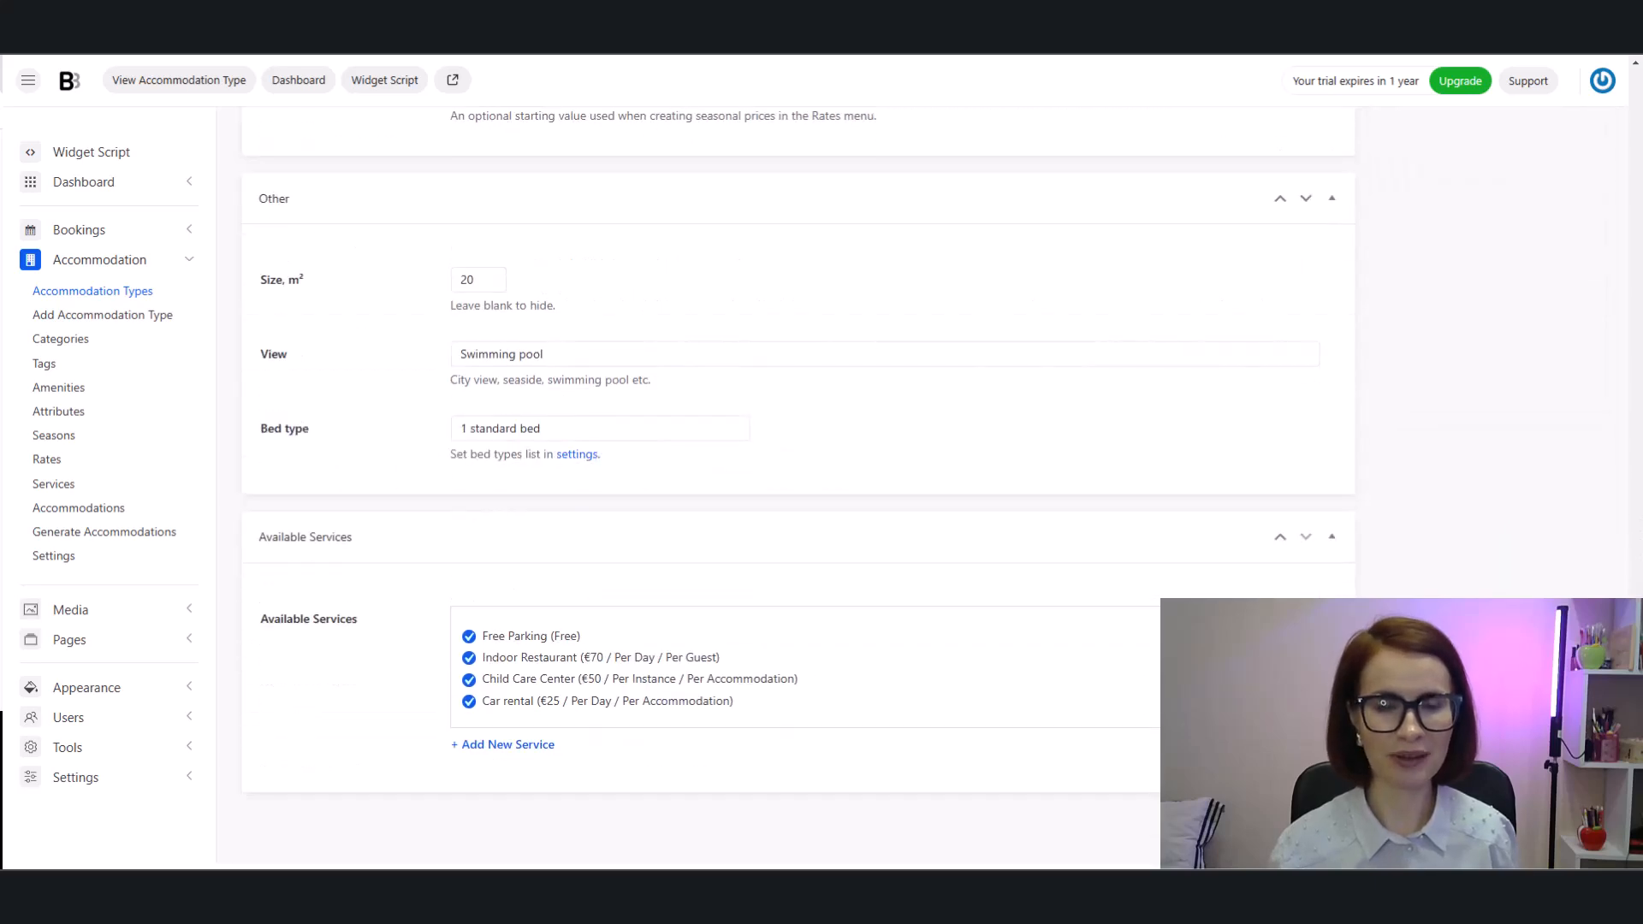
click(468, 681)
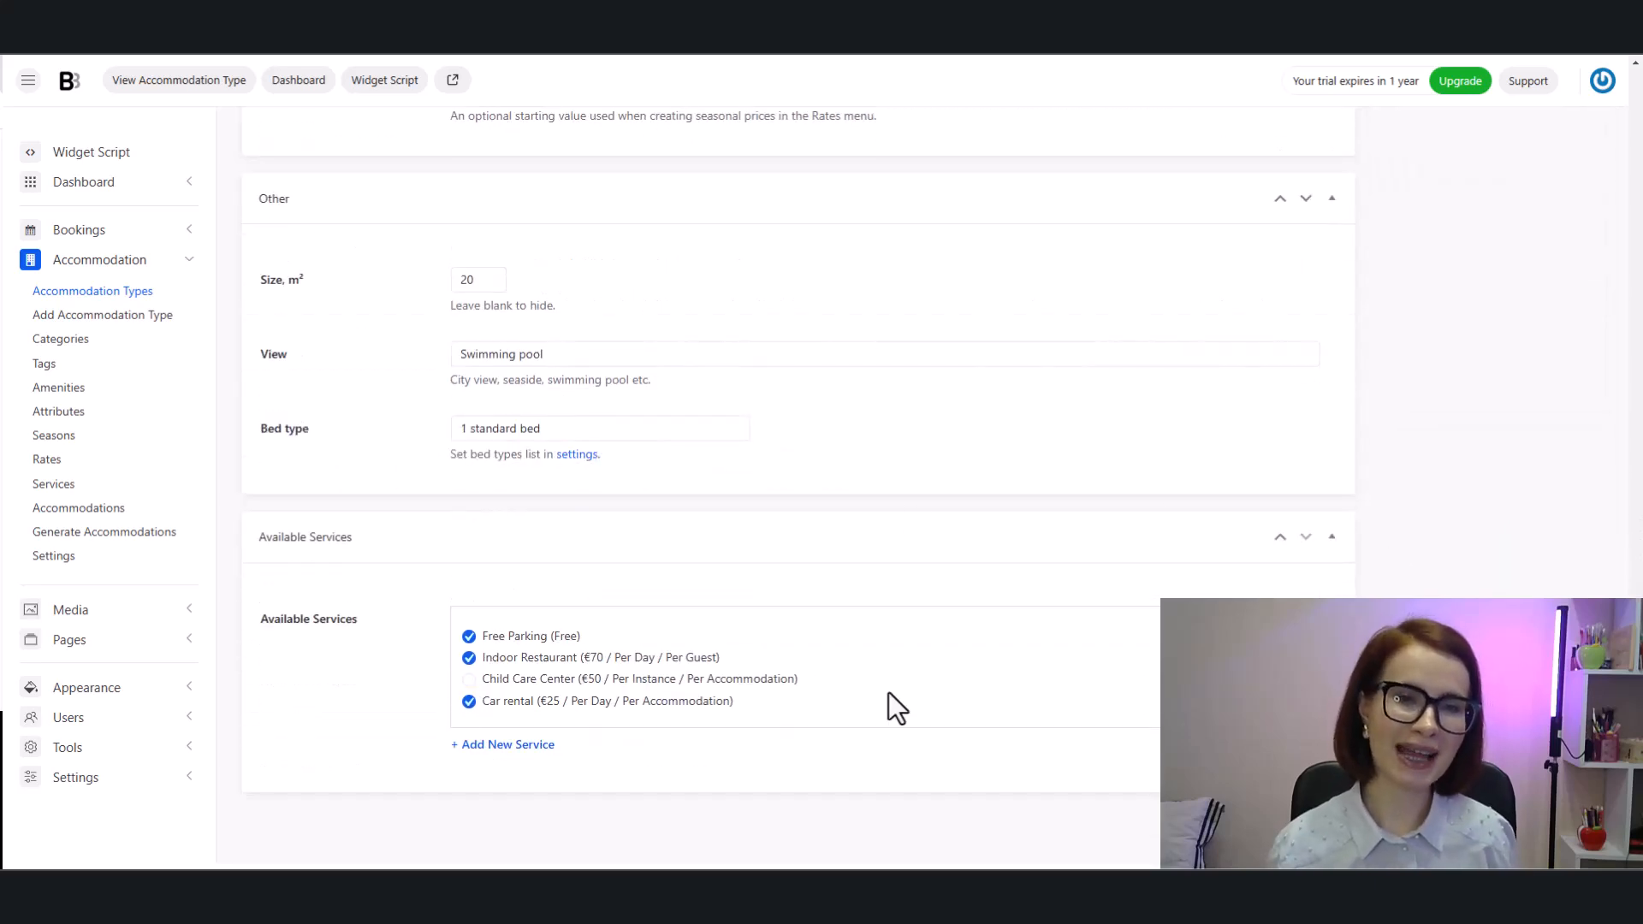
- Set the Standard Single Room's size to 25 m² and its adult capacity to 2
scroll(1018, 598, up, 2)
double_click(470, 451)
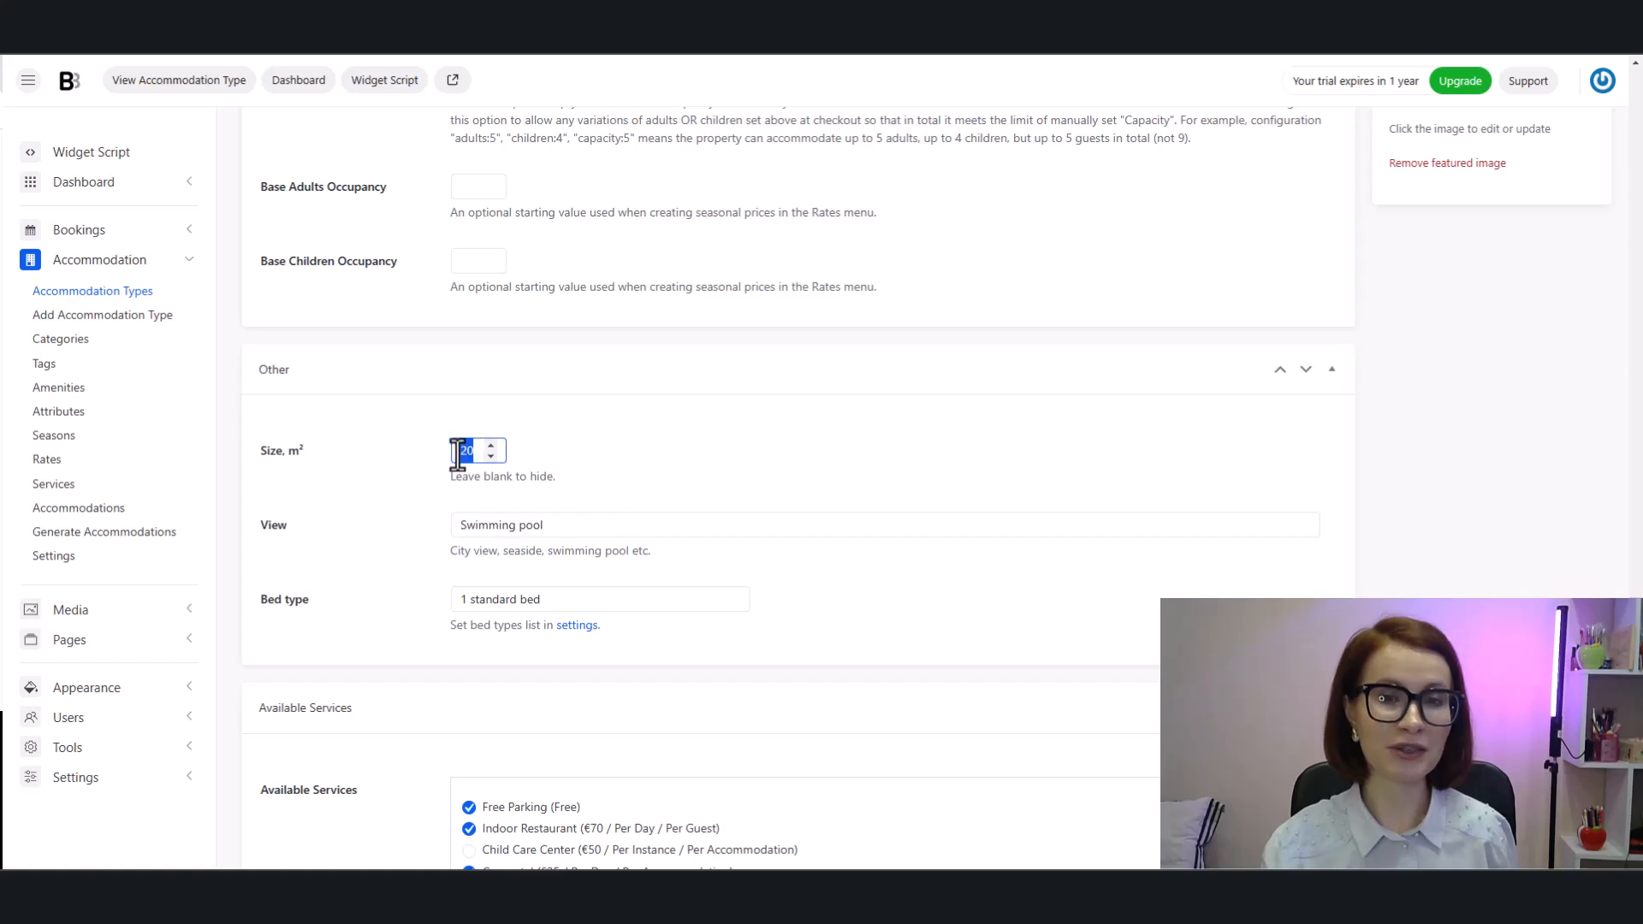
text(25)
scroll(1002, 496, up, 4)
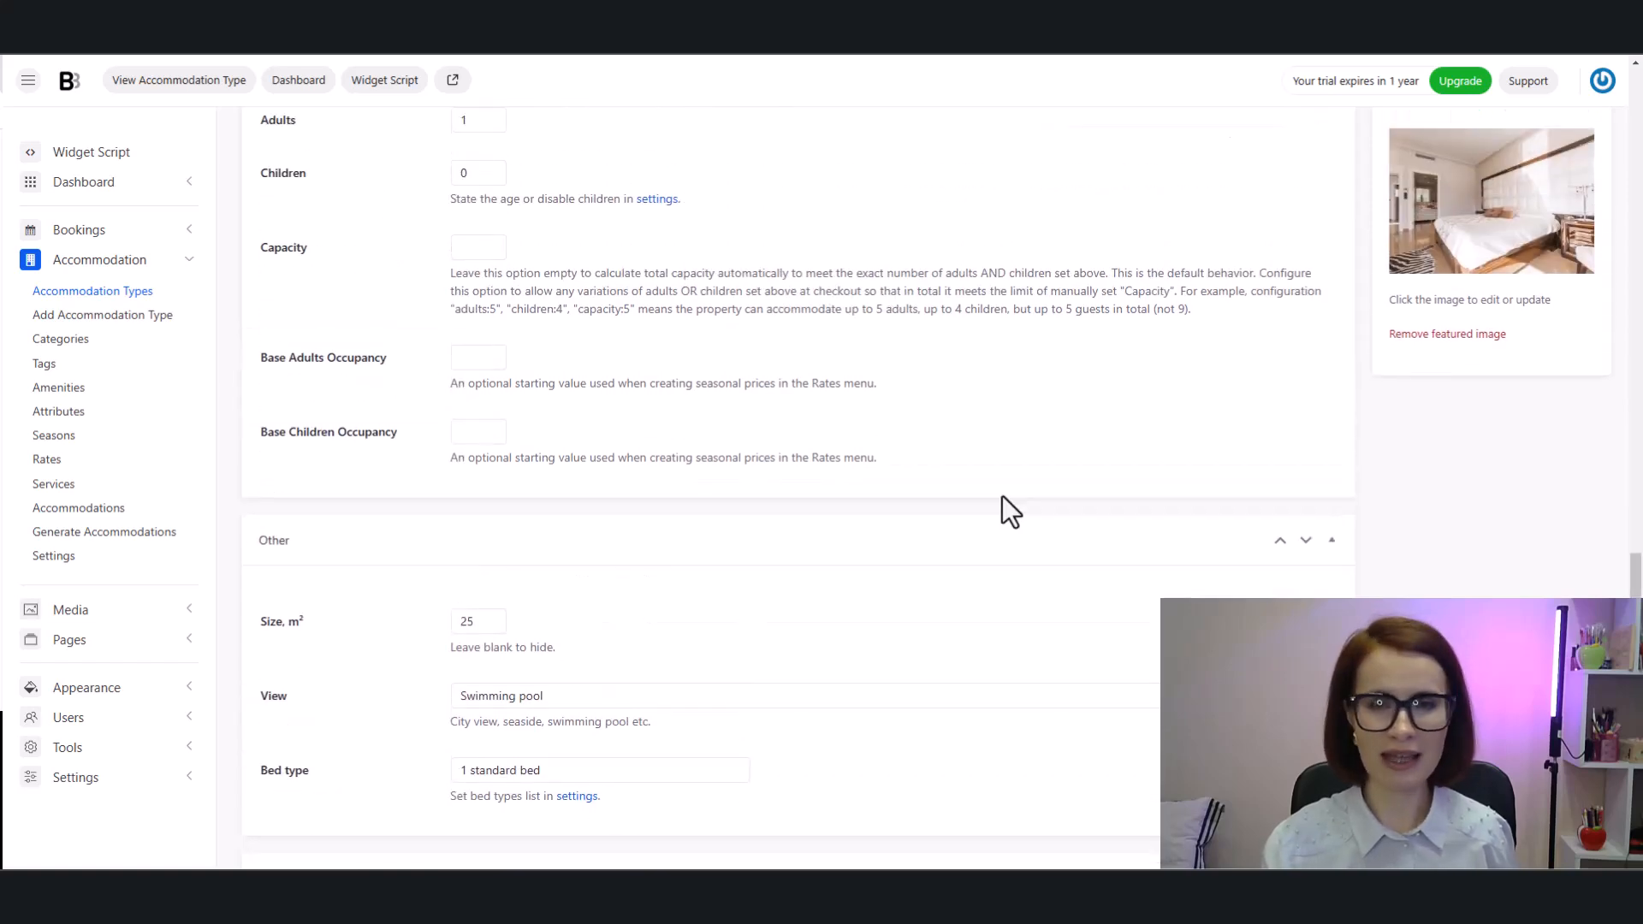
double_click(464, 291)
text(2)
- Add the Terrace amenity to the Standard Single Room type and save the update
scroll(1198, 368, down, 10)
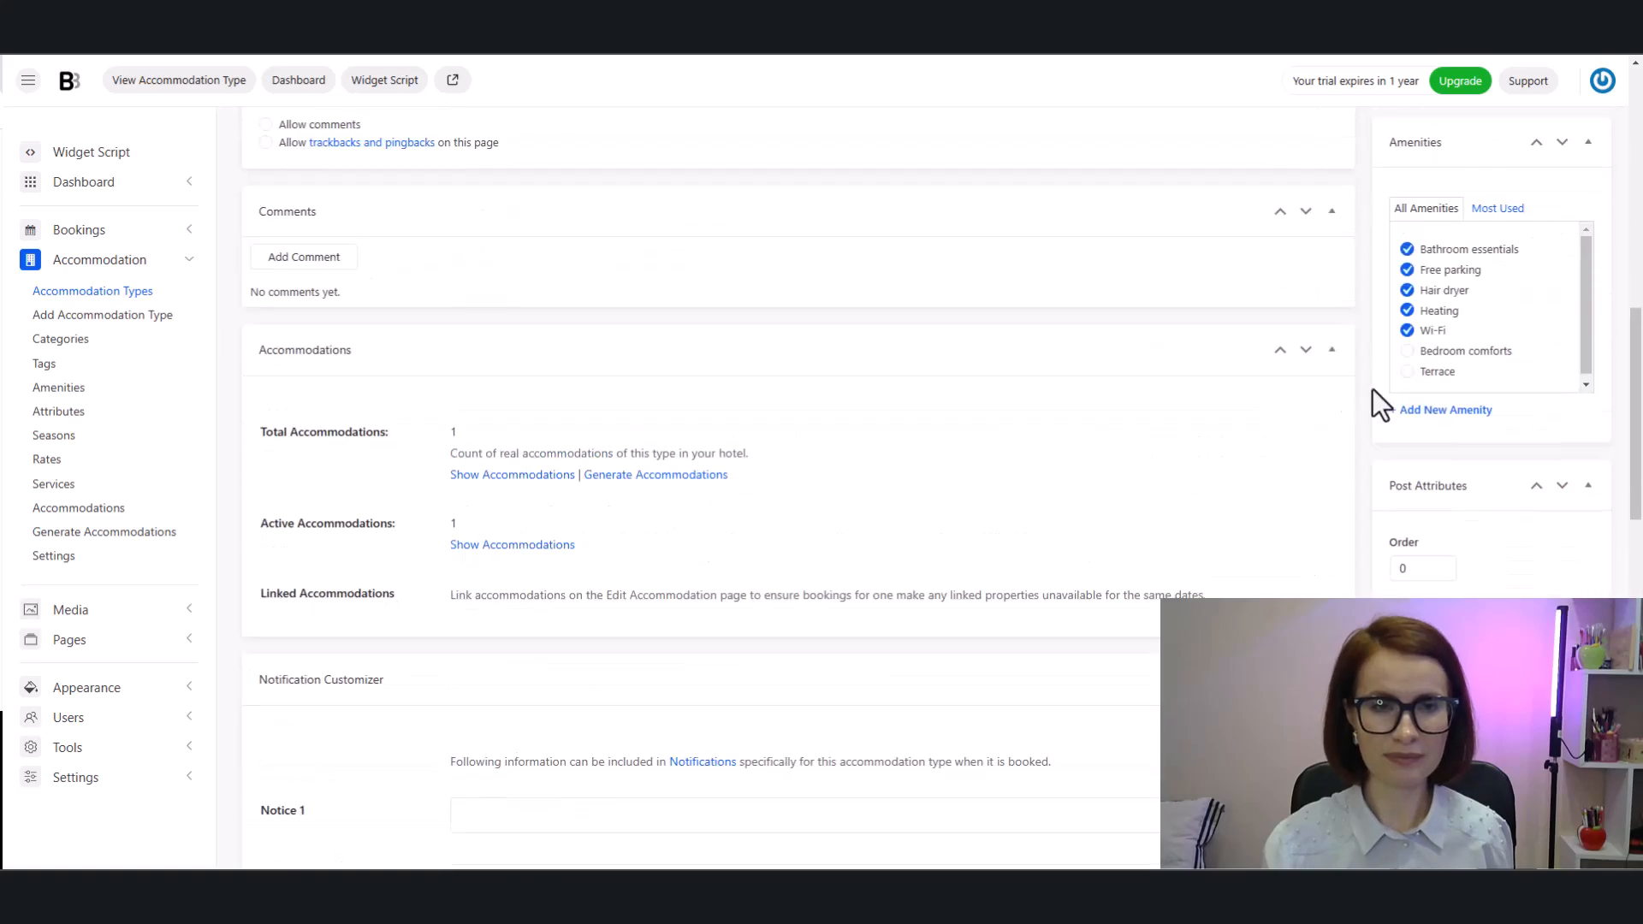
scroll(1497, 368, up, 3)
scroll(1538, 359, up, 10)
click(1490, 456)
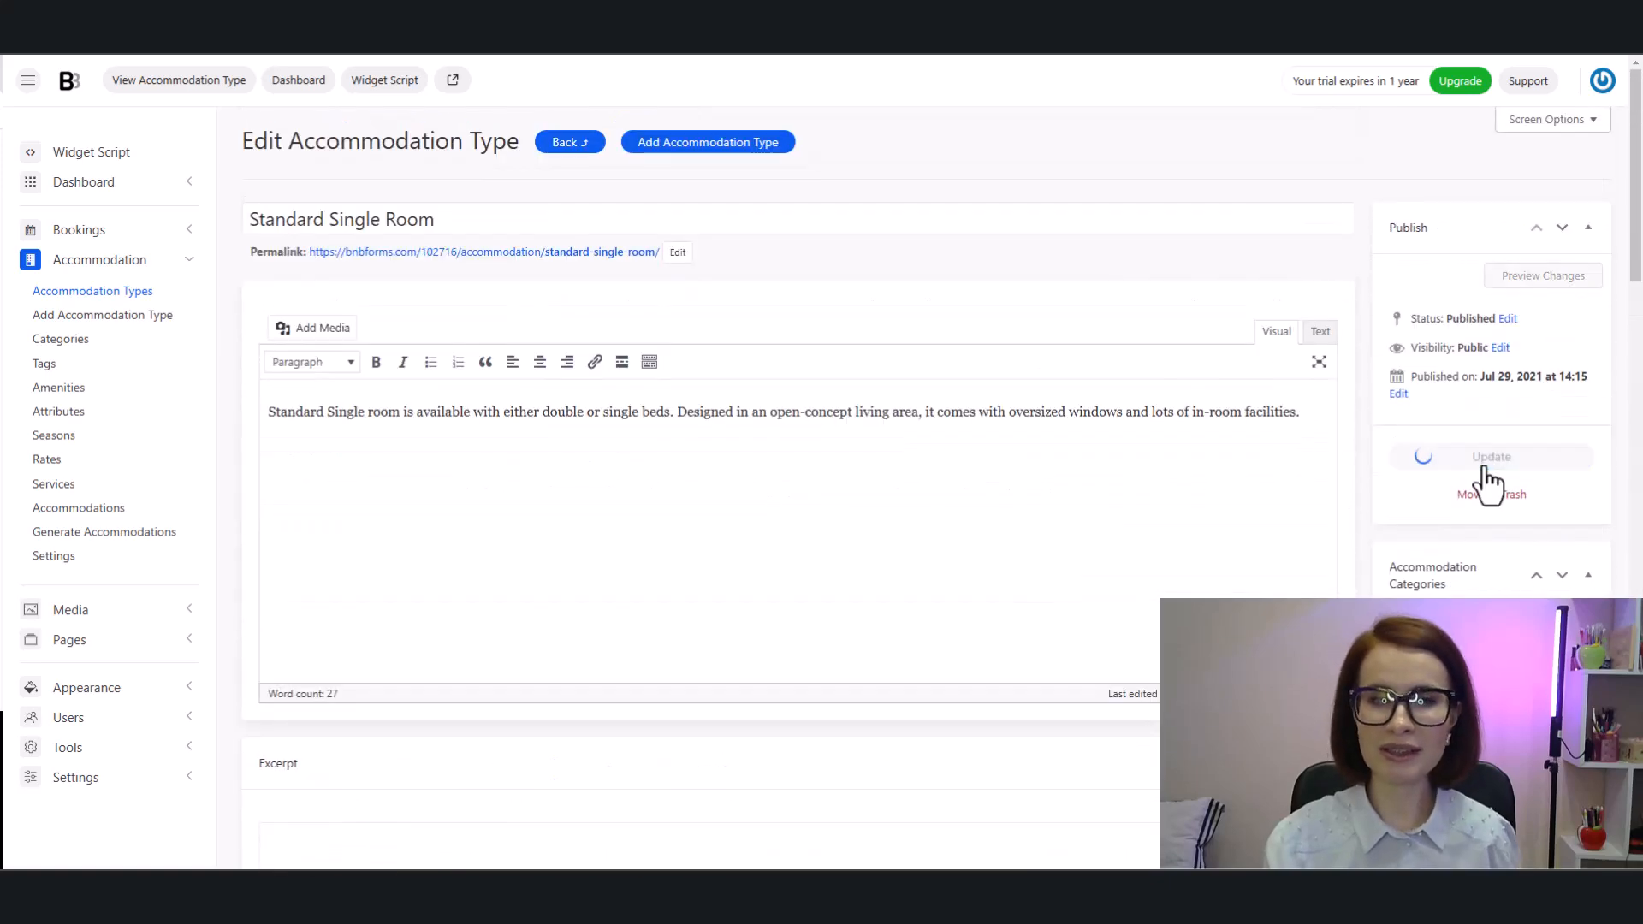
- Move the Comfort Triple Room accommodation type and the real accommodation Comfort Triple Room 1 to the trash
click(585, 150)
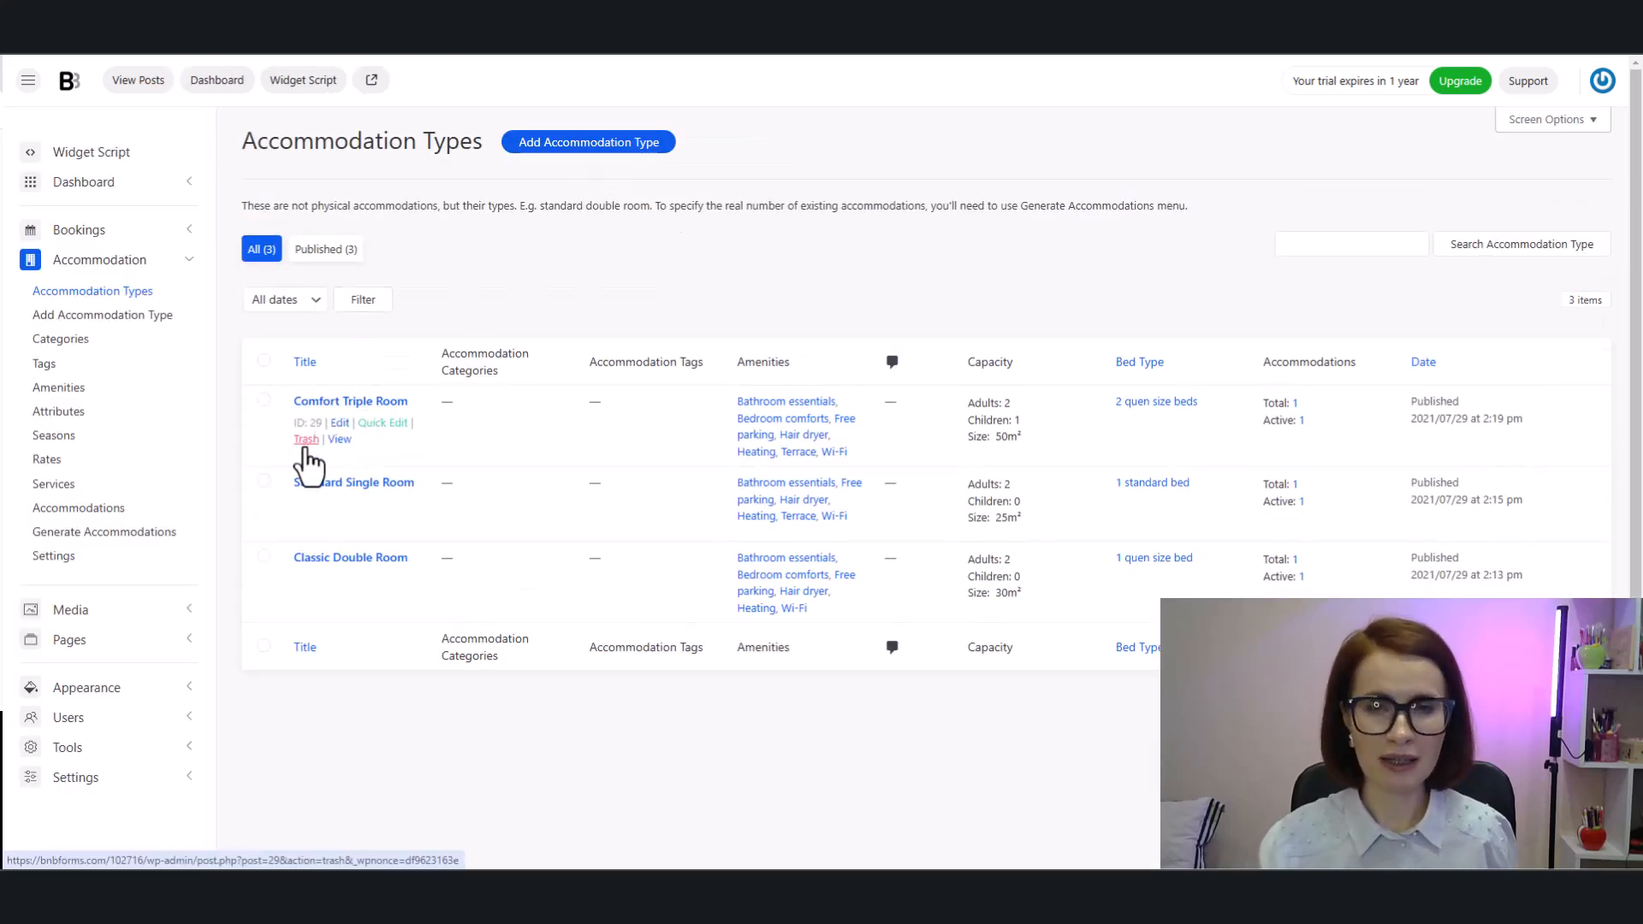
click(305, 438)
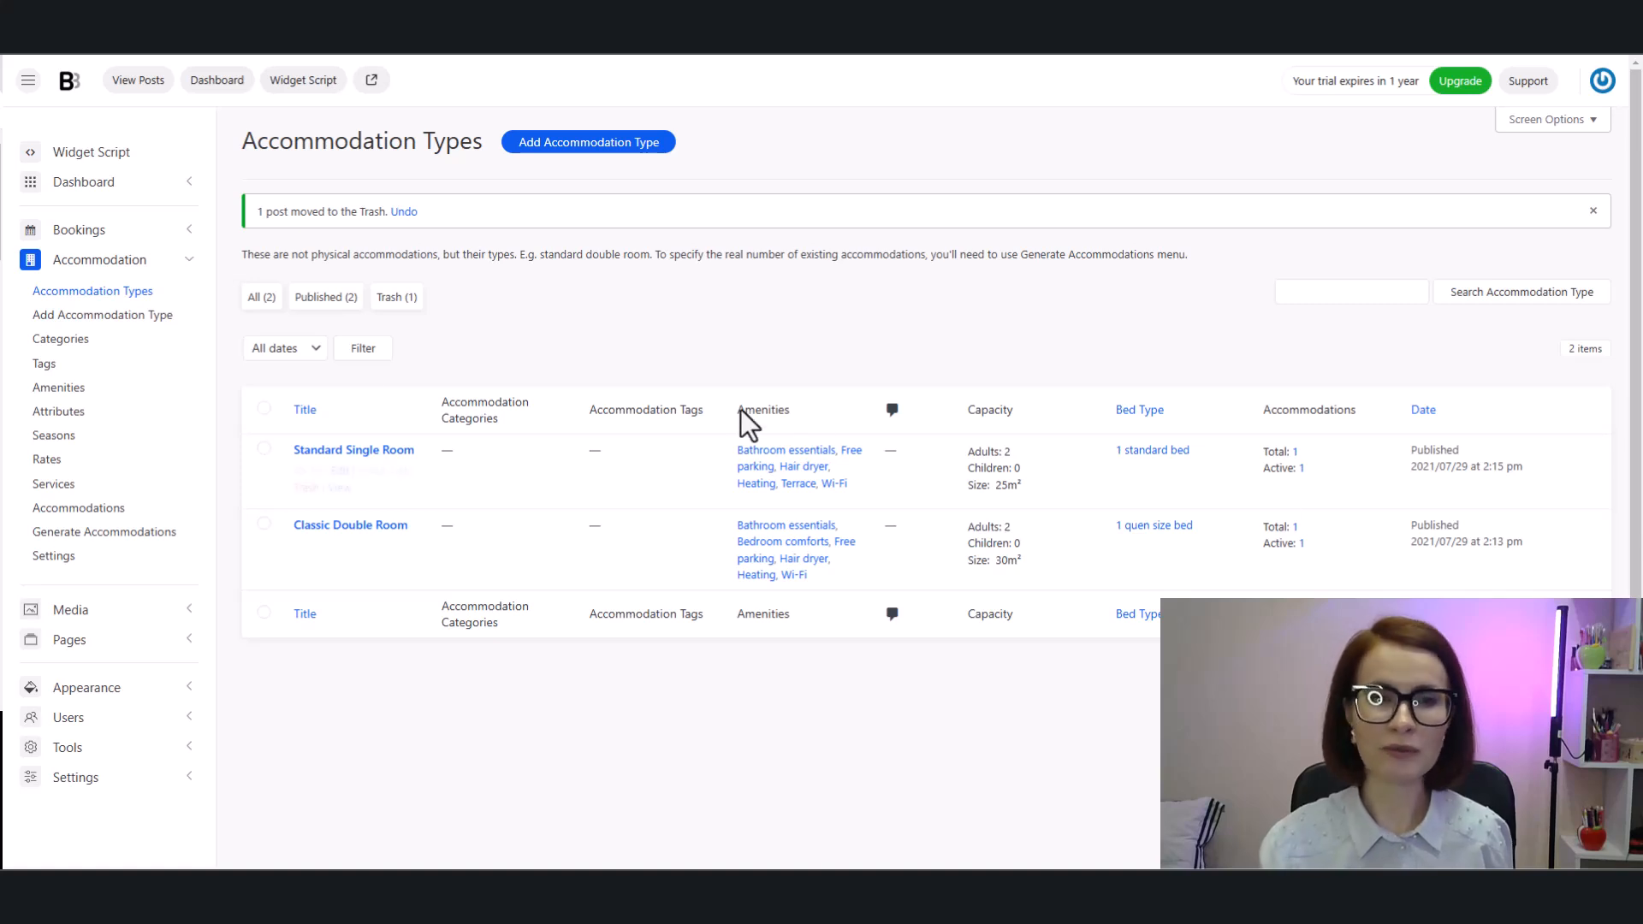
click(41, 514)
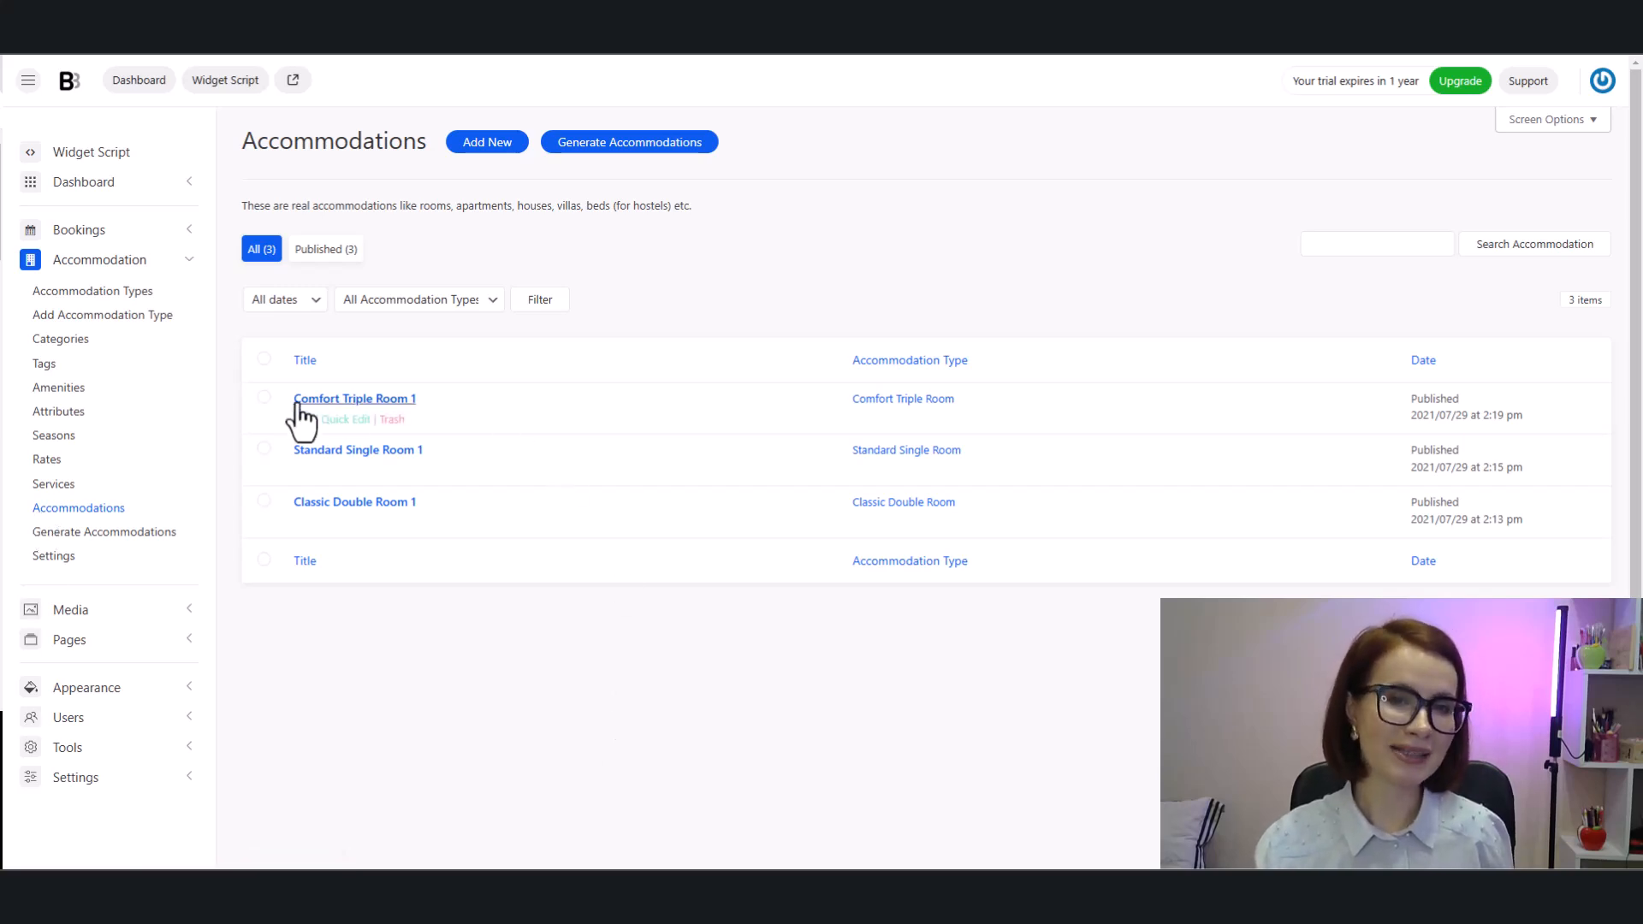
mouse_move(360, 424)
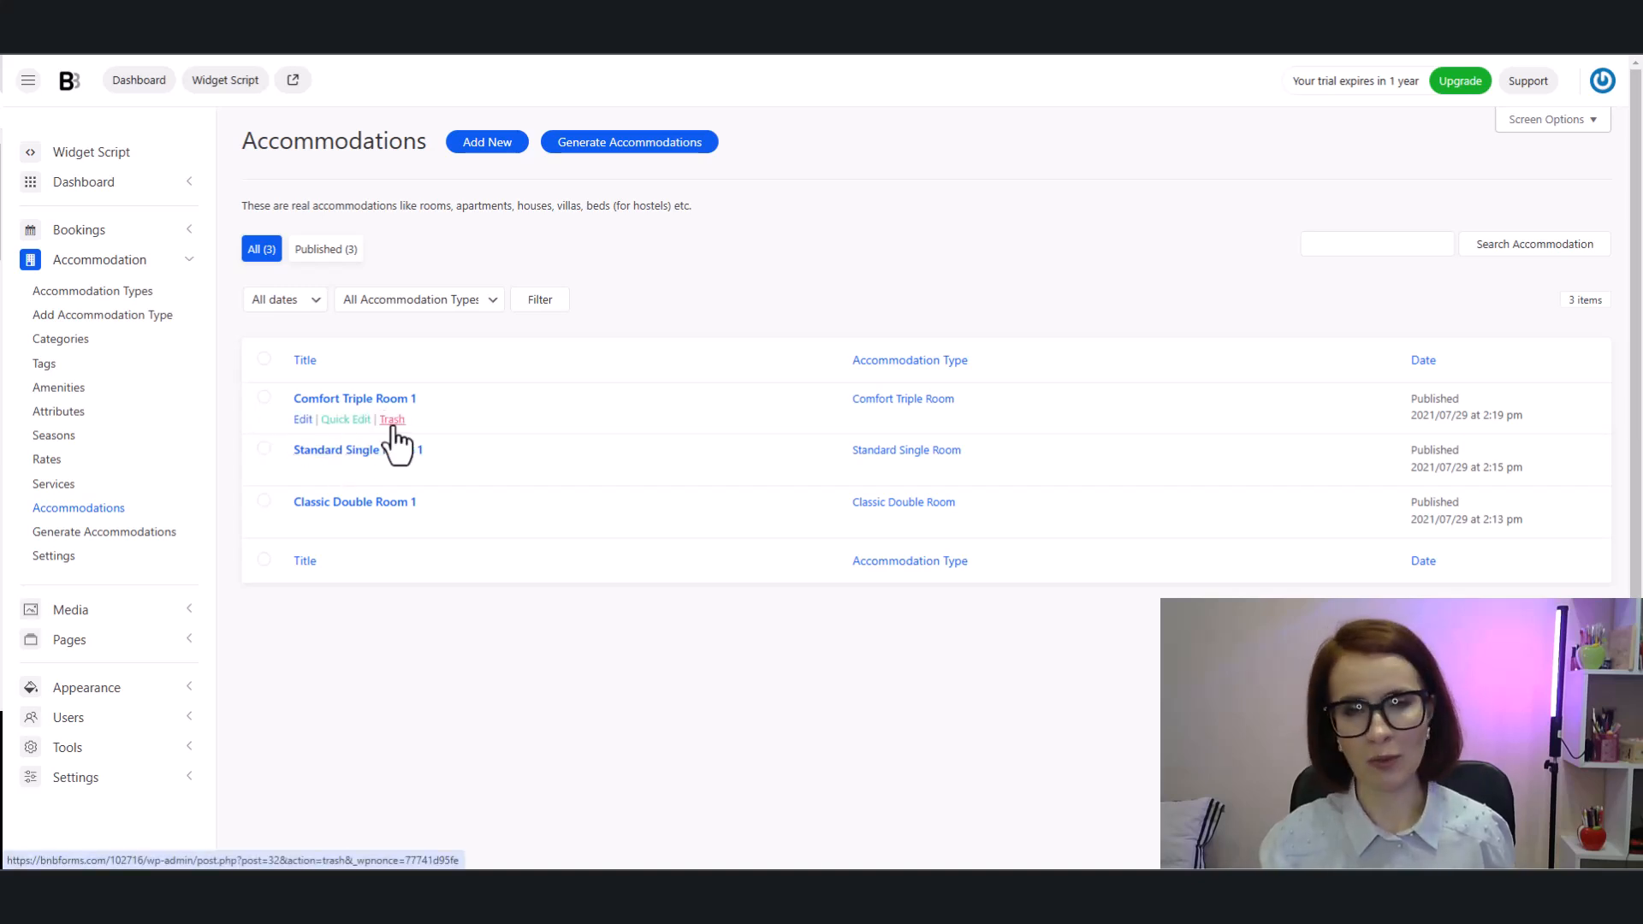
click(392, 420)
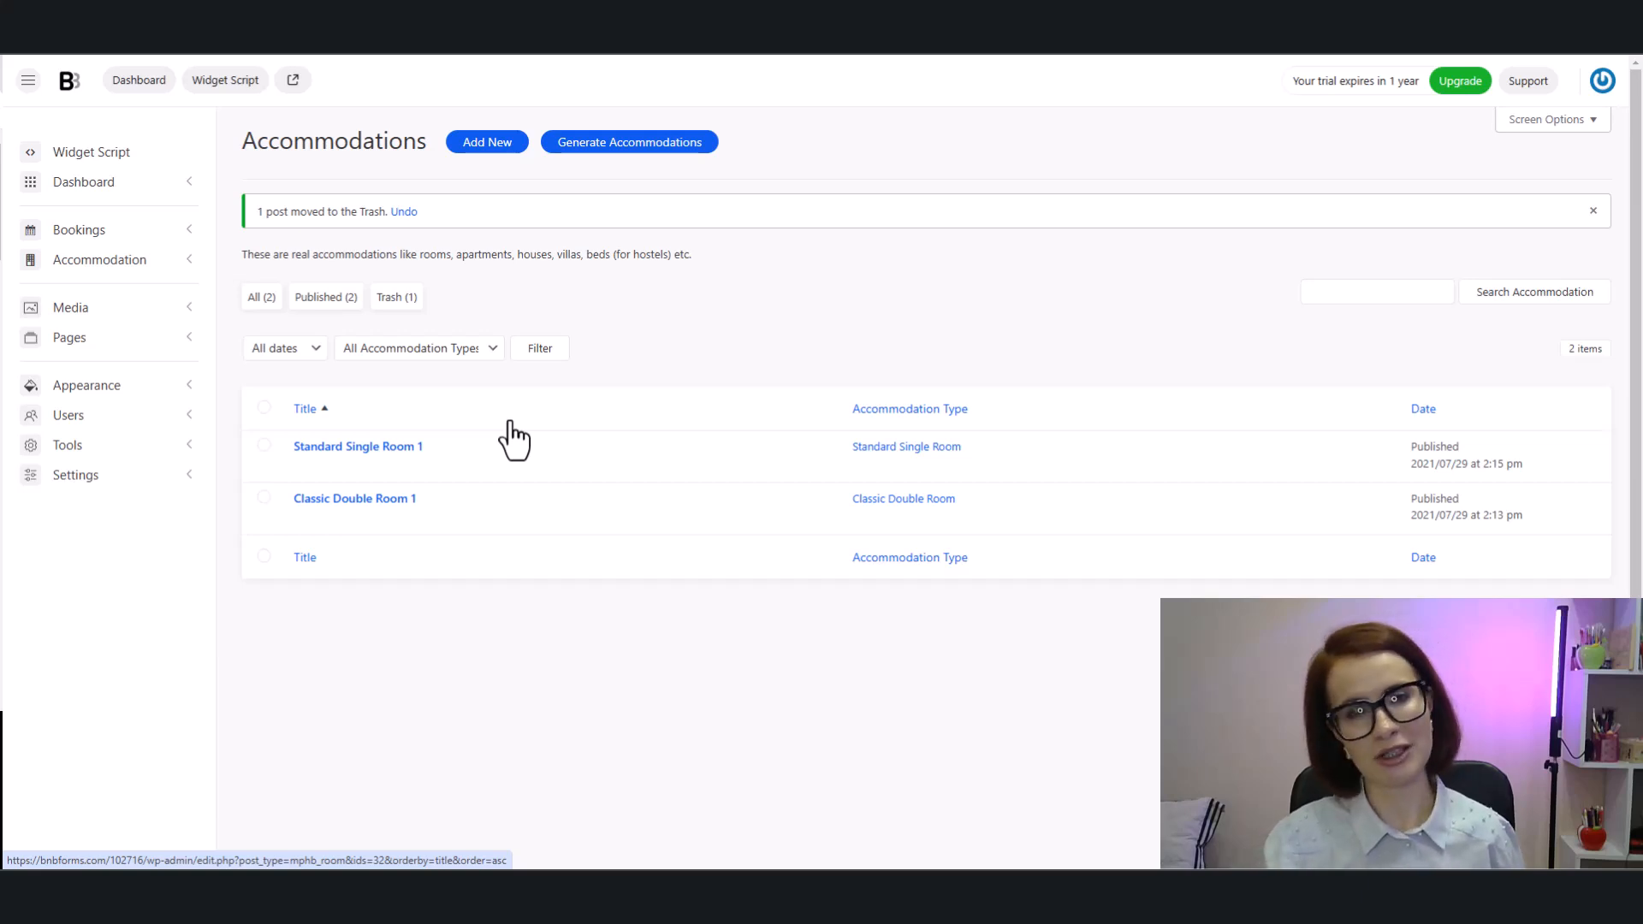
- Publish a new accommodation titled Standard Single Room 2 with the Standard Single Room type, and return to the accommodations list
click(498, 143)
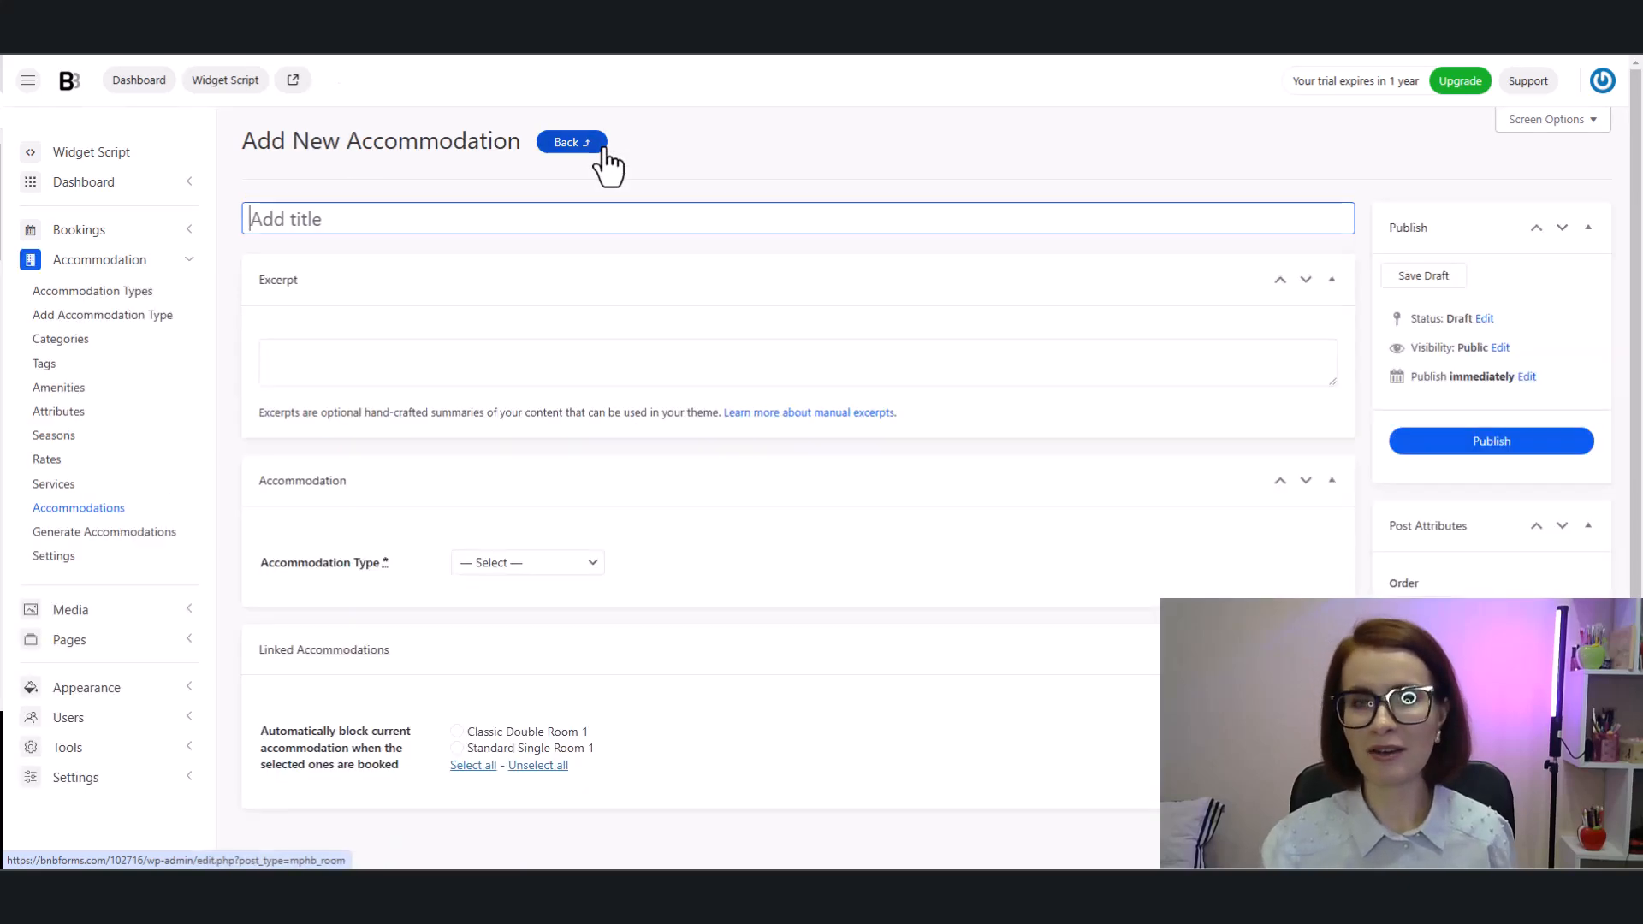
right_click(318, 220)
click(419, 389)
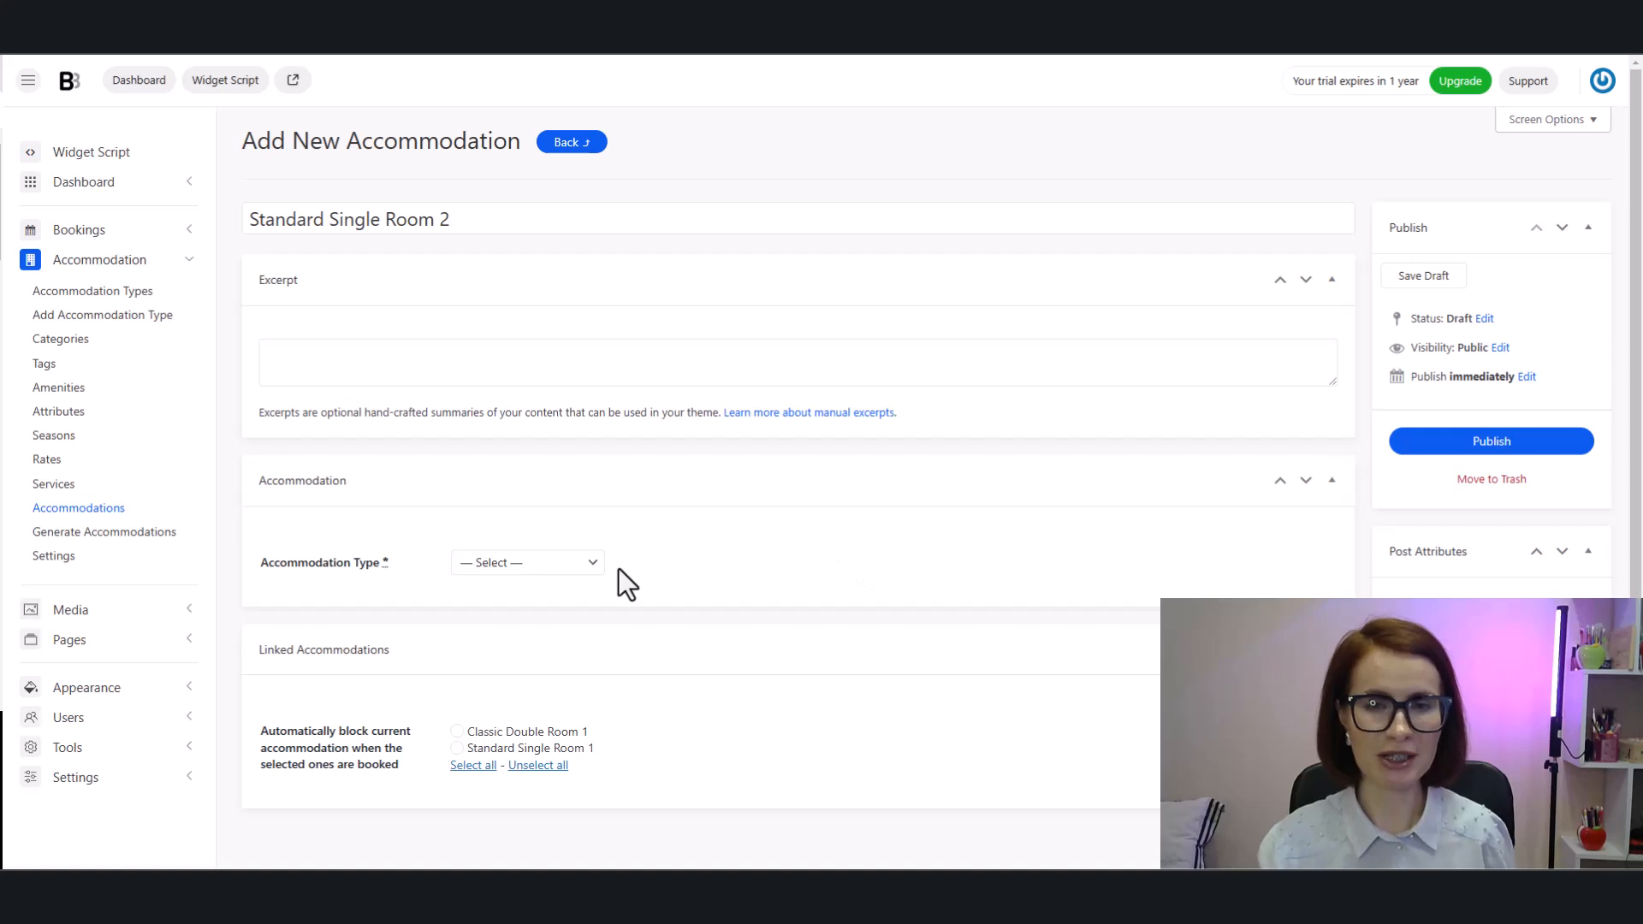
click(590, 564)
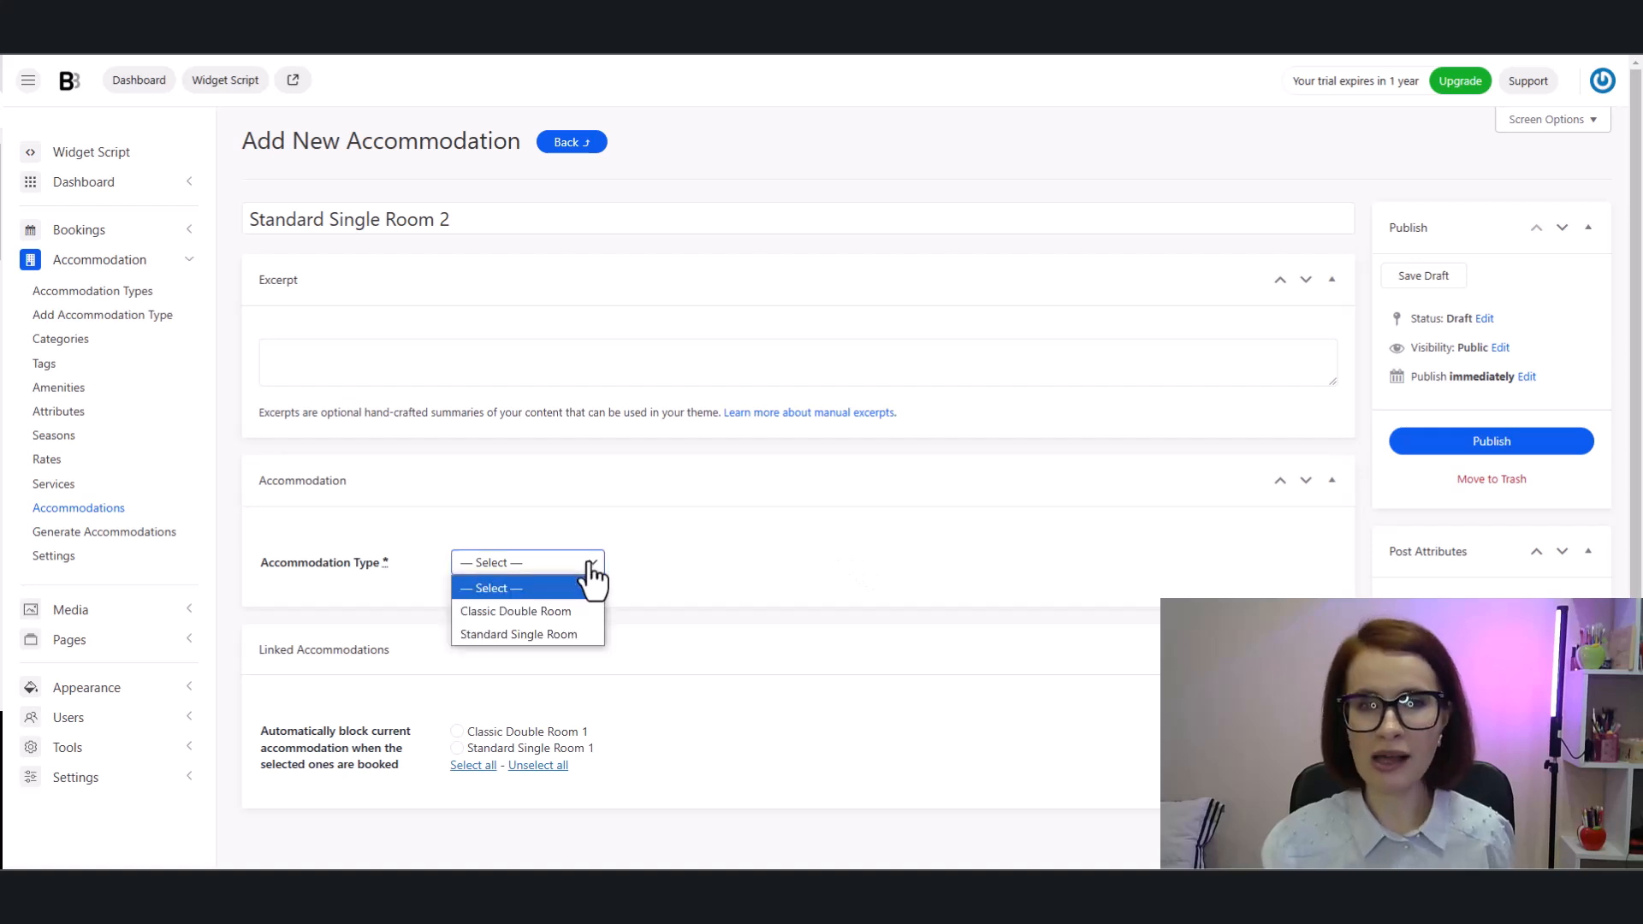
click(589, 634)
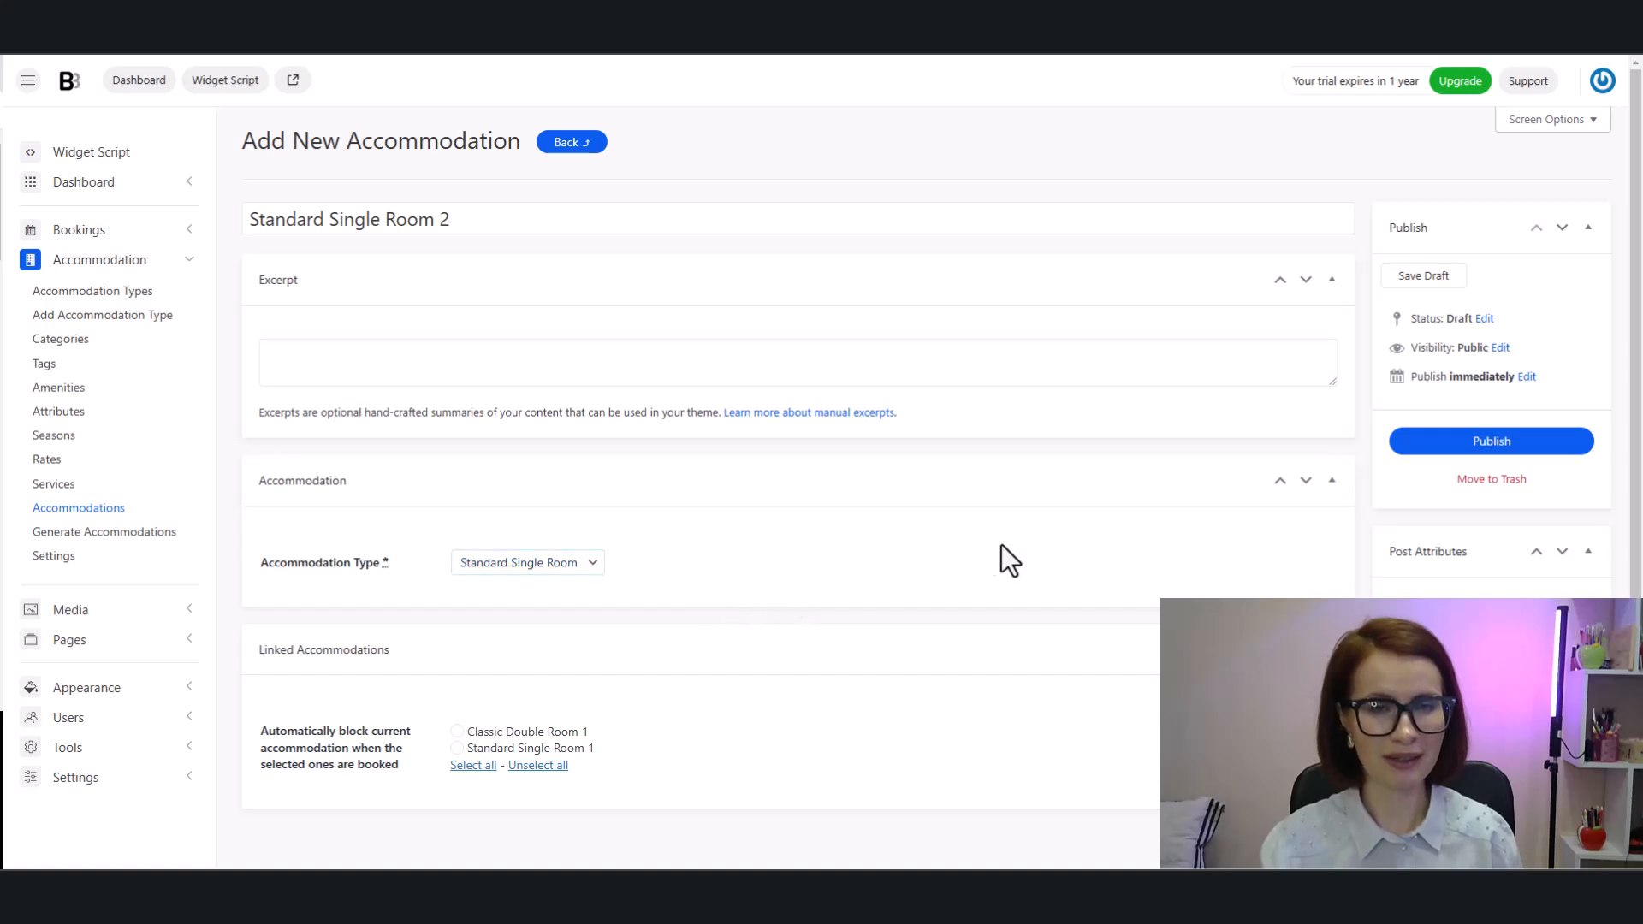
click(1473, 448)
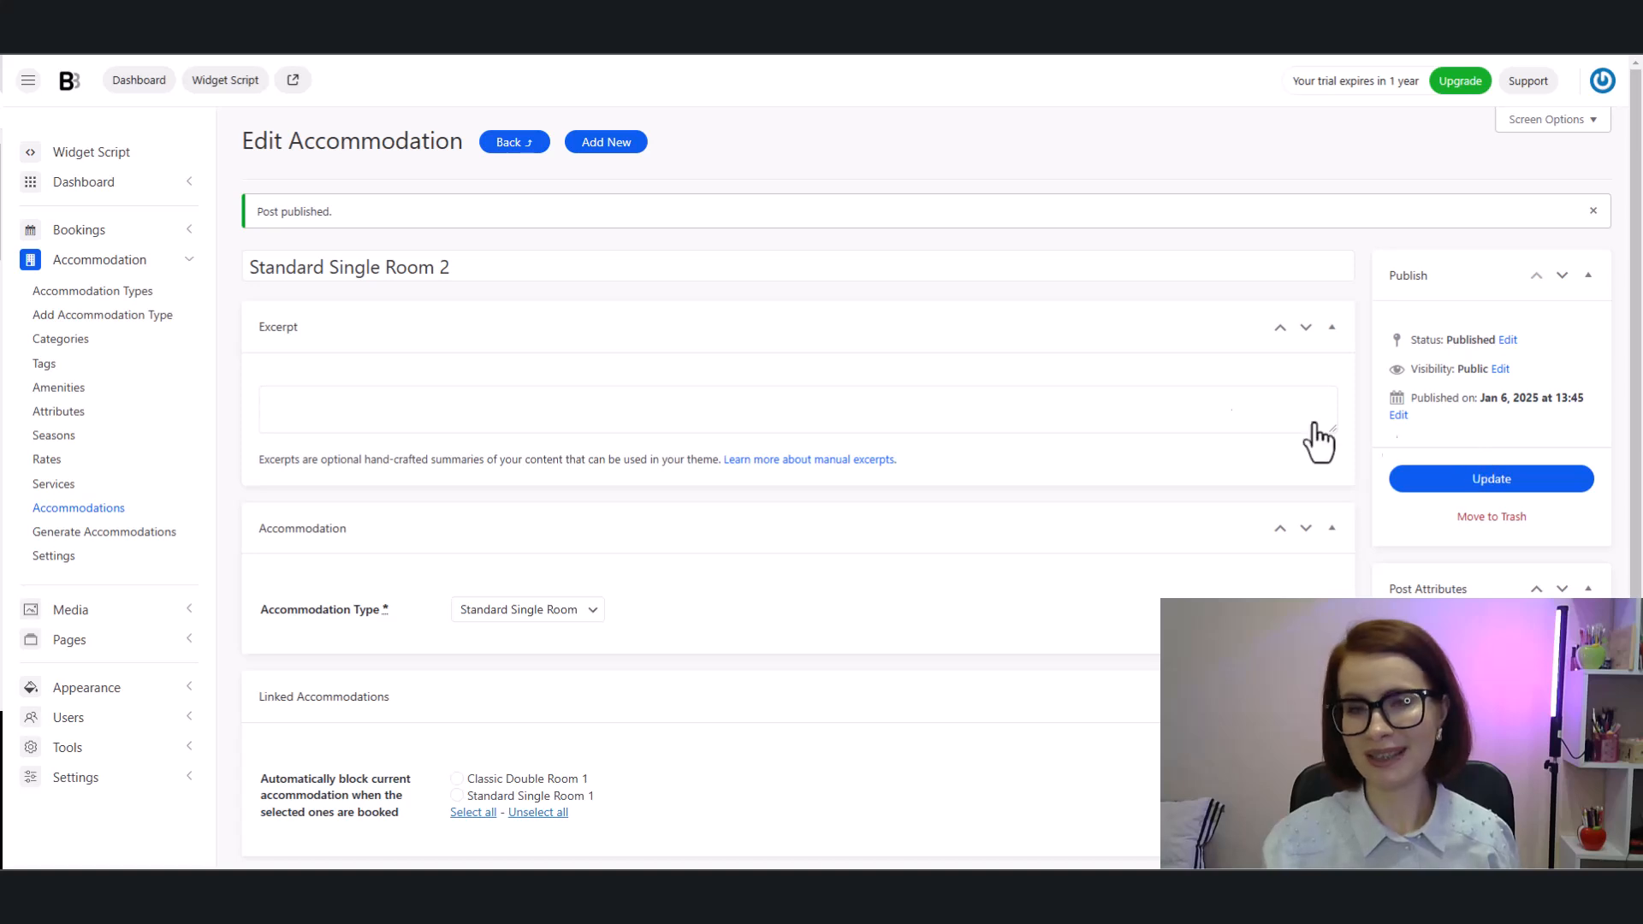
click(505, 142)
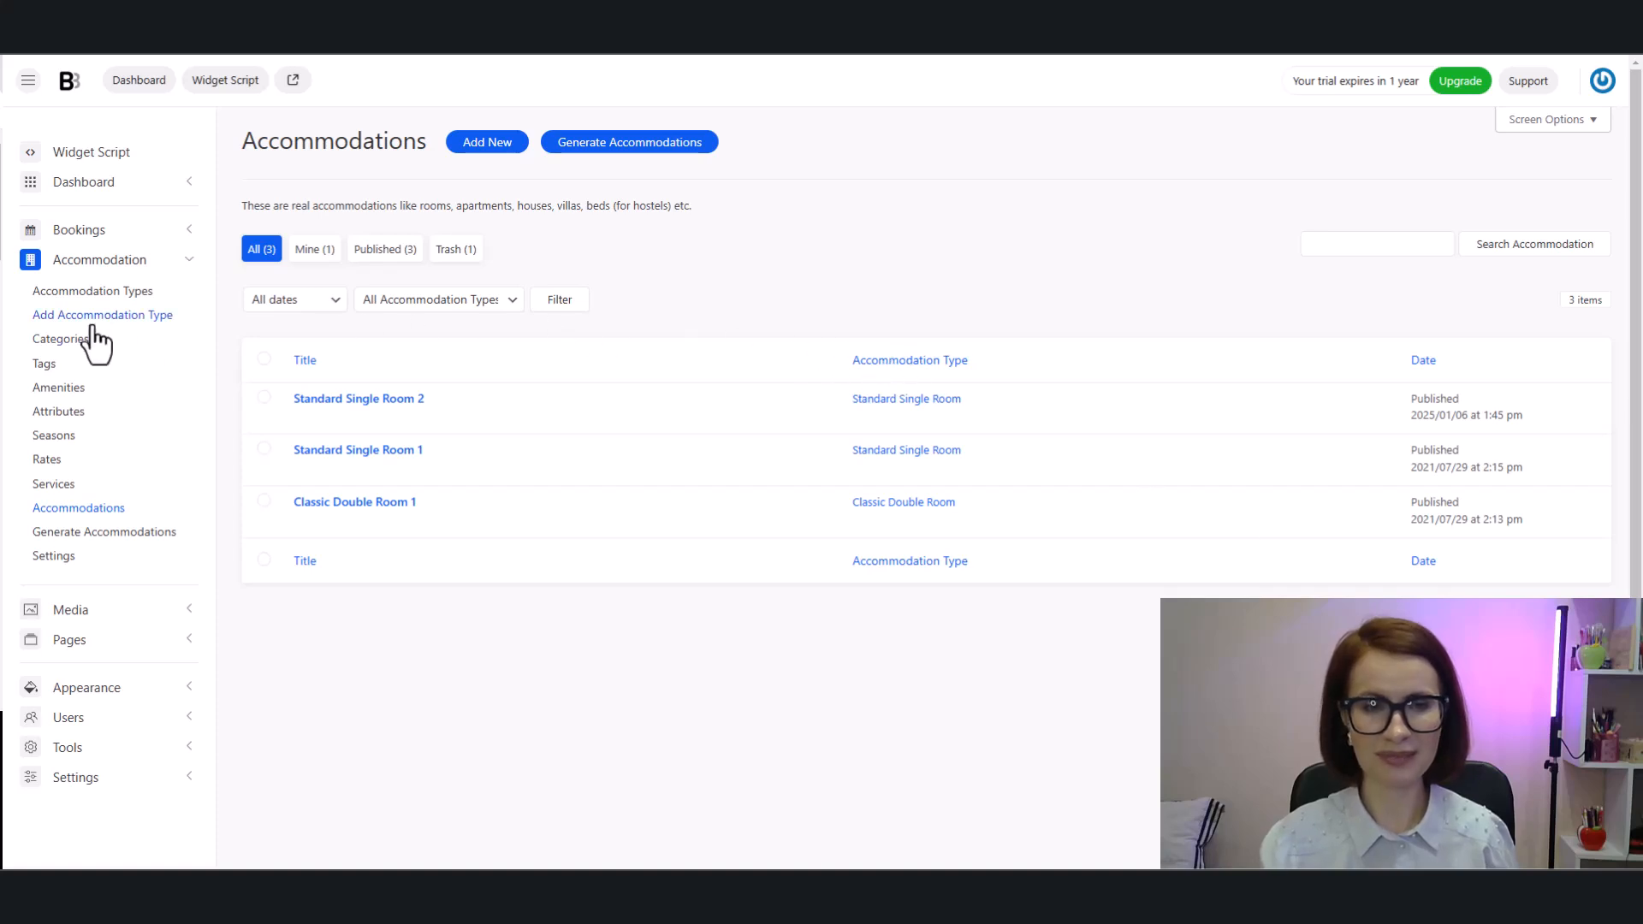
- Start a new accommodation type titled Deluxe Single Room and paste the prepared description into its body
click(64, 320)
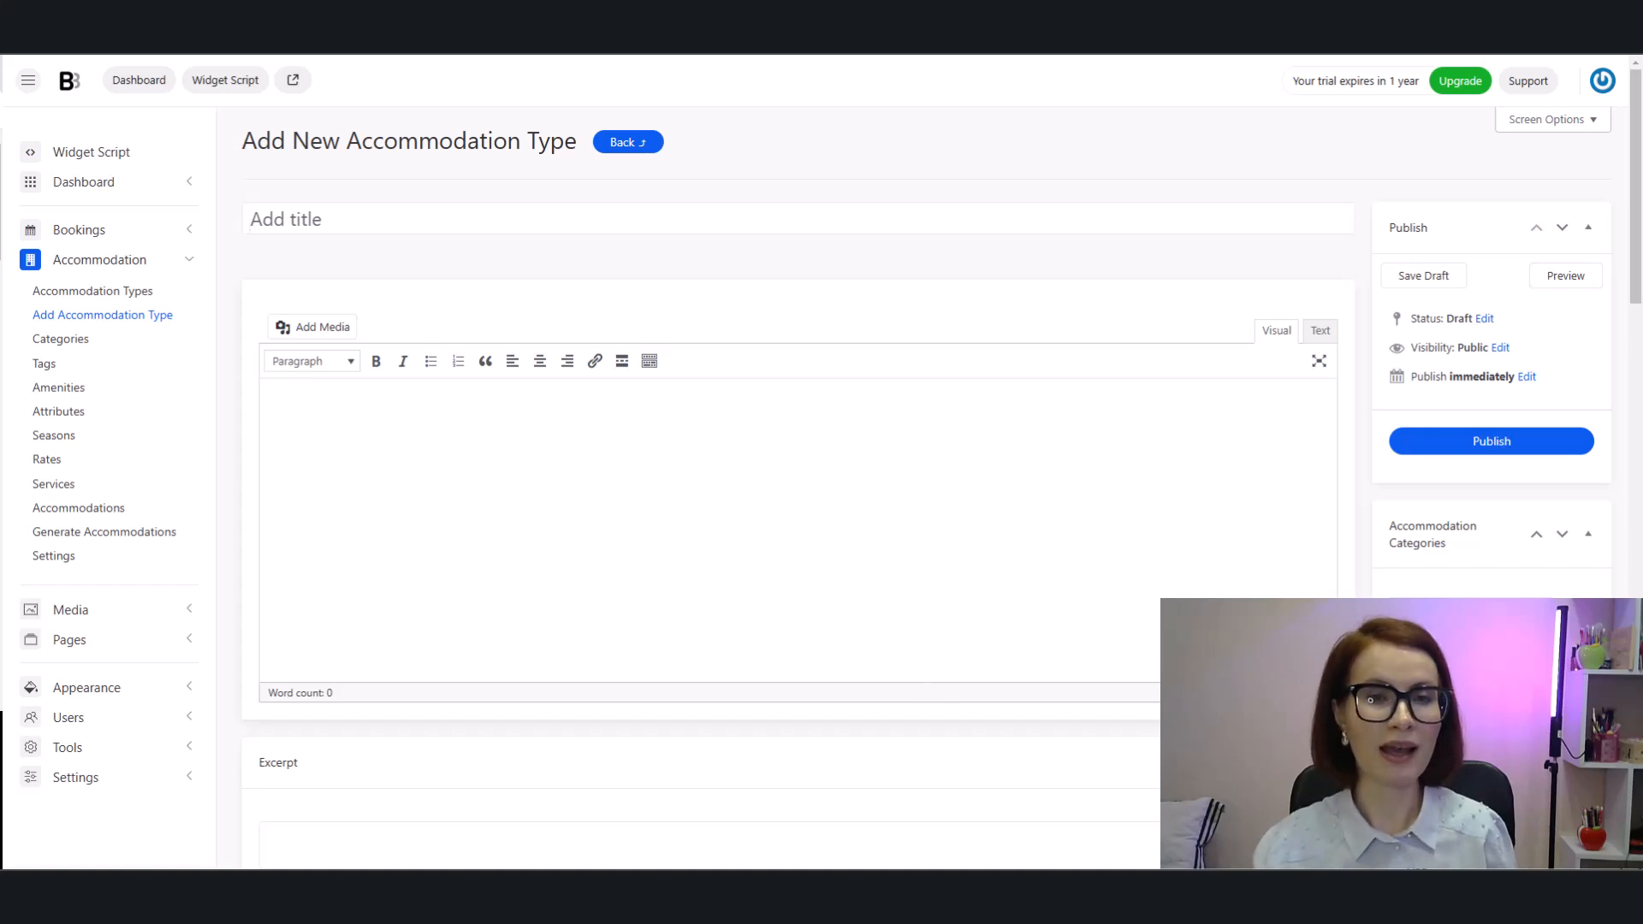
right_click(406, 216)
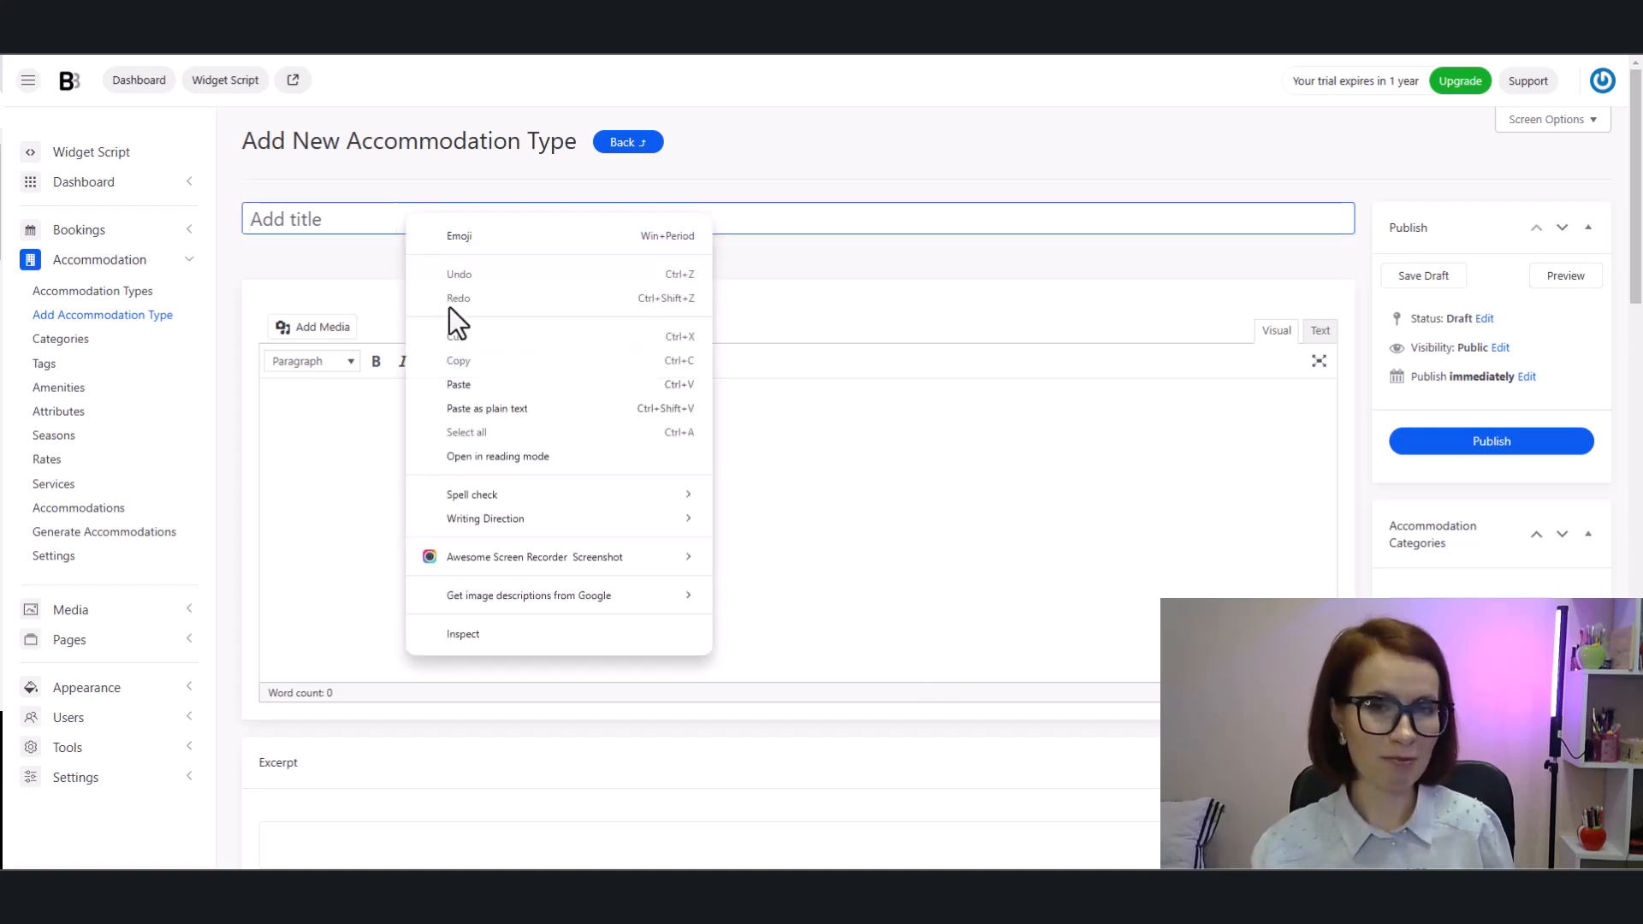
click(472, 381)
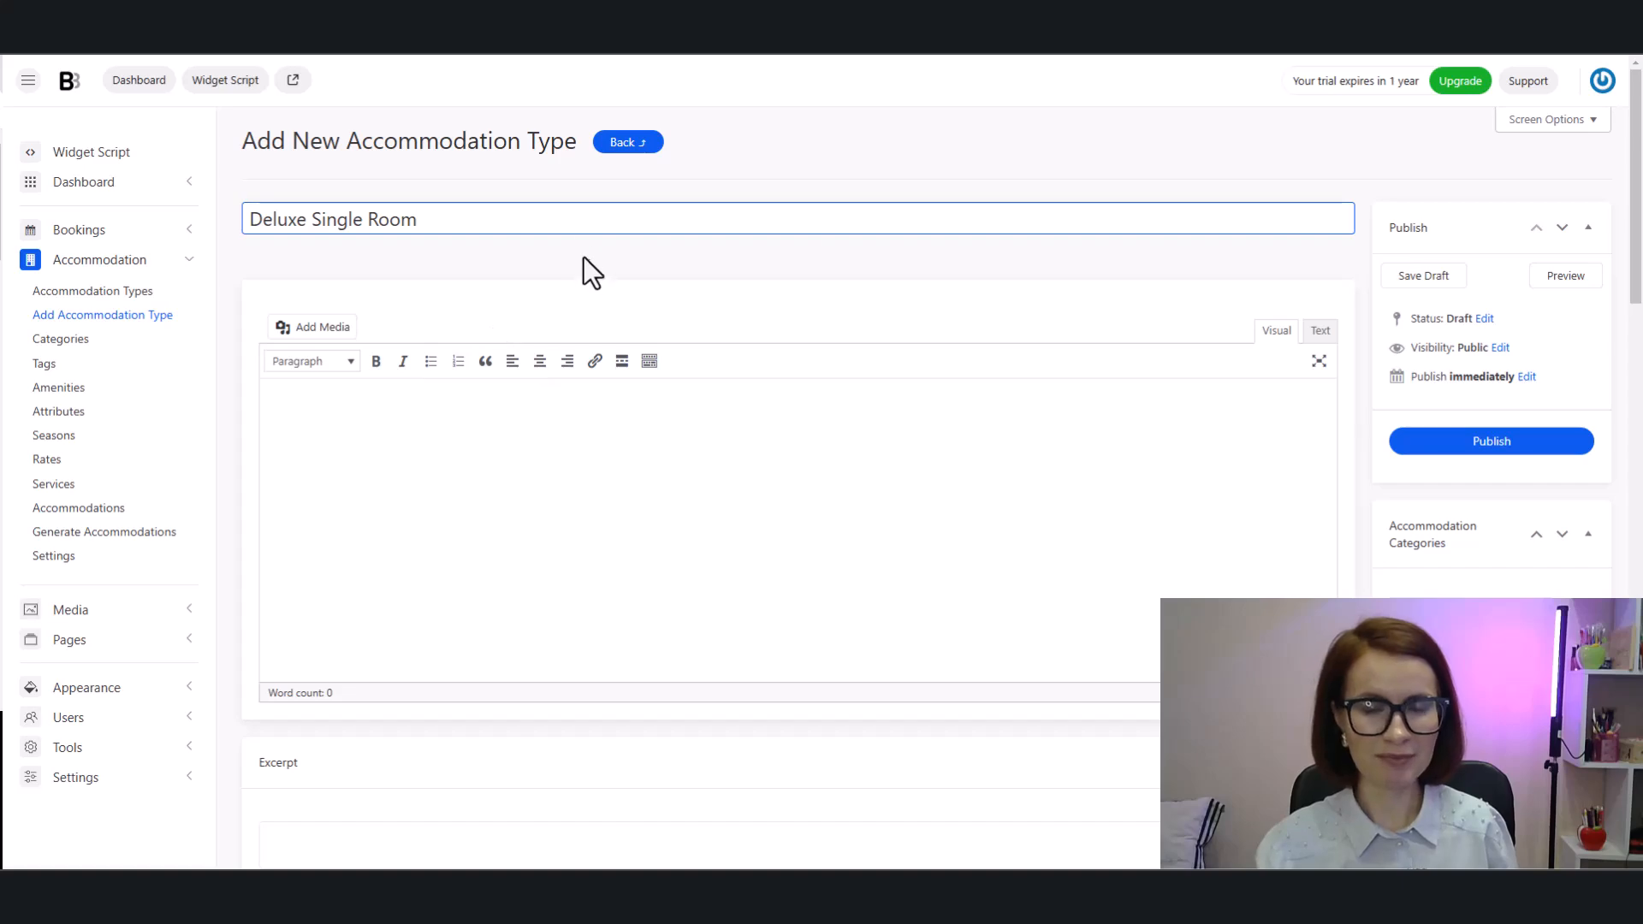
click(323, 400)
right_click(291, 399)
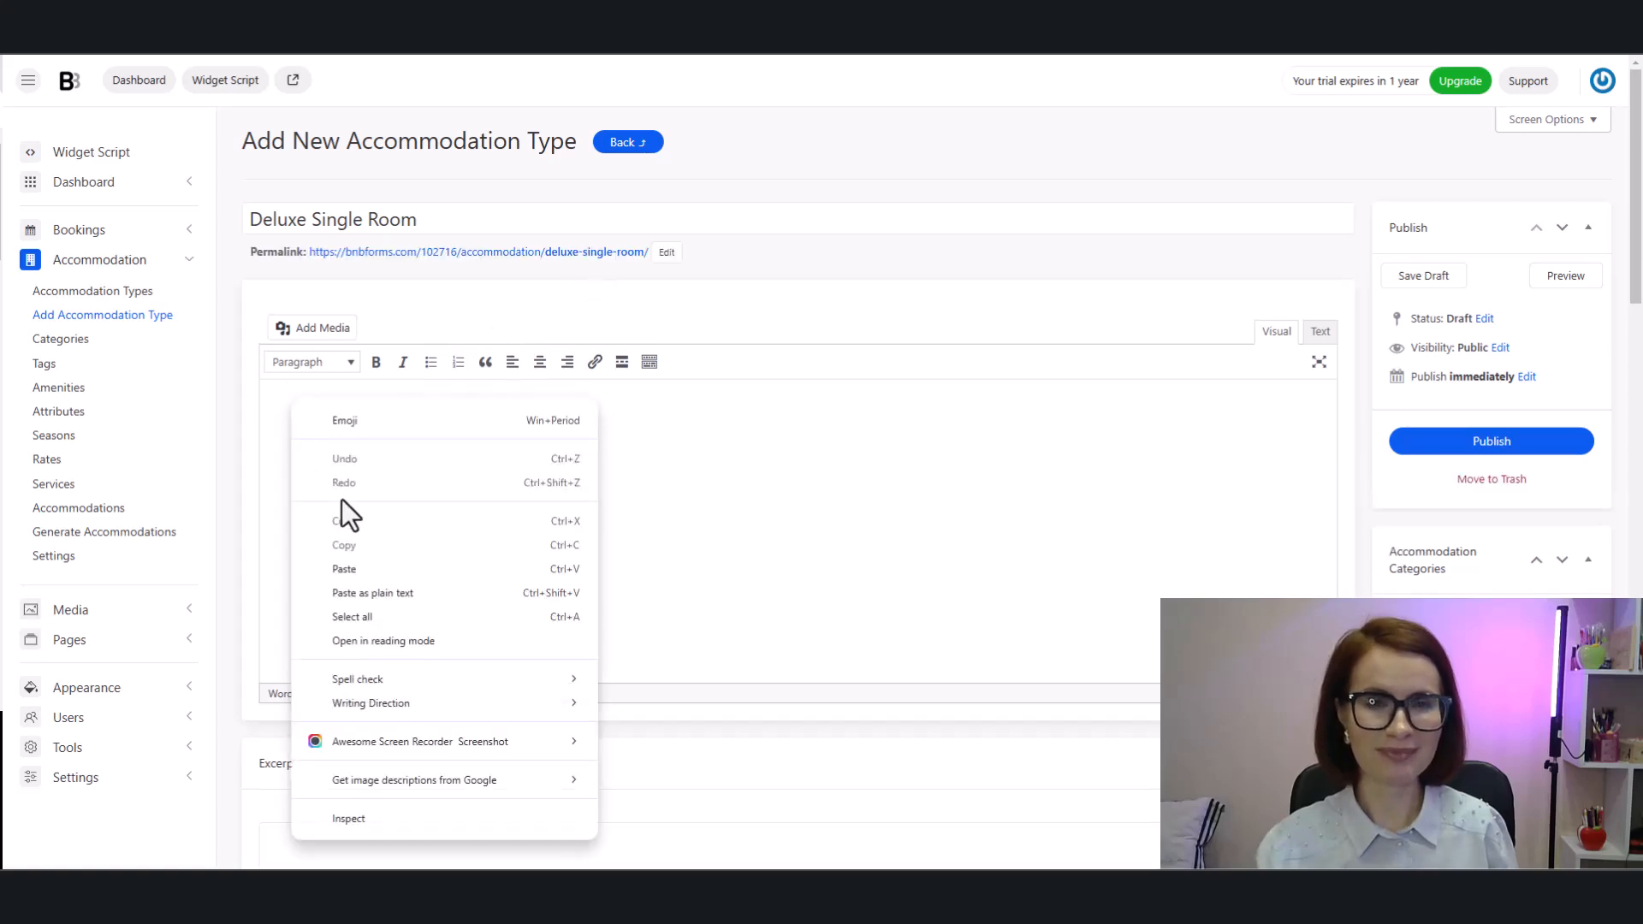
click(357, 569)
- Assign Bathroom essentials, Bedroom comforts, Free parking, Hair dryer, Heating, Terrace and Wi-Fi as amenities of the Deluxe Single Room type
scroll(358, 571, down, 5)
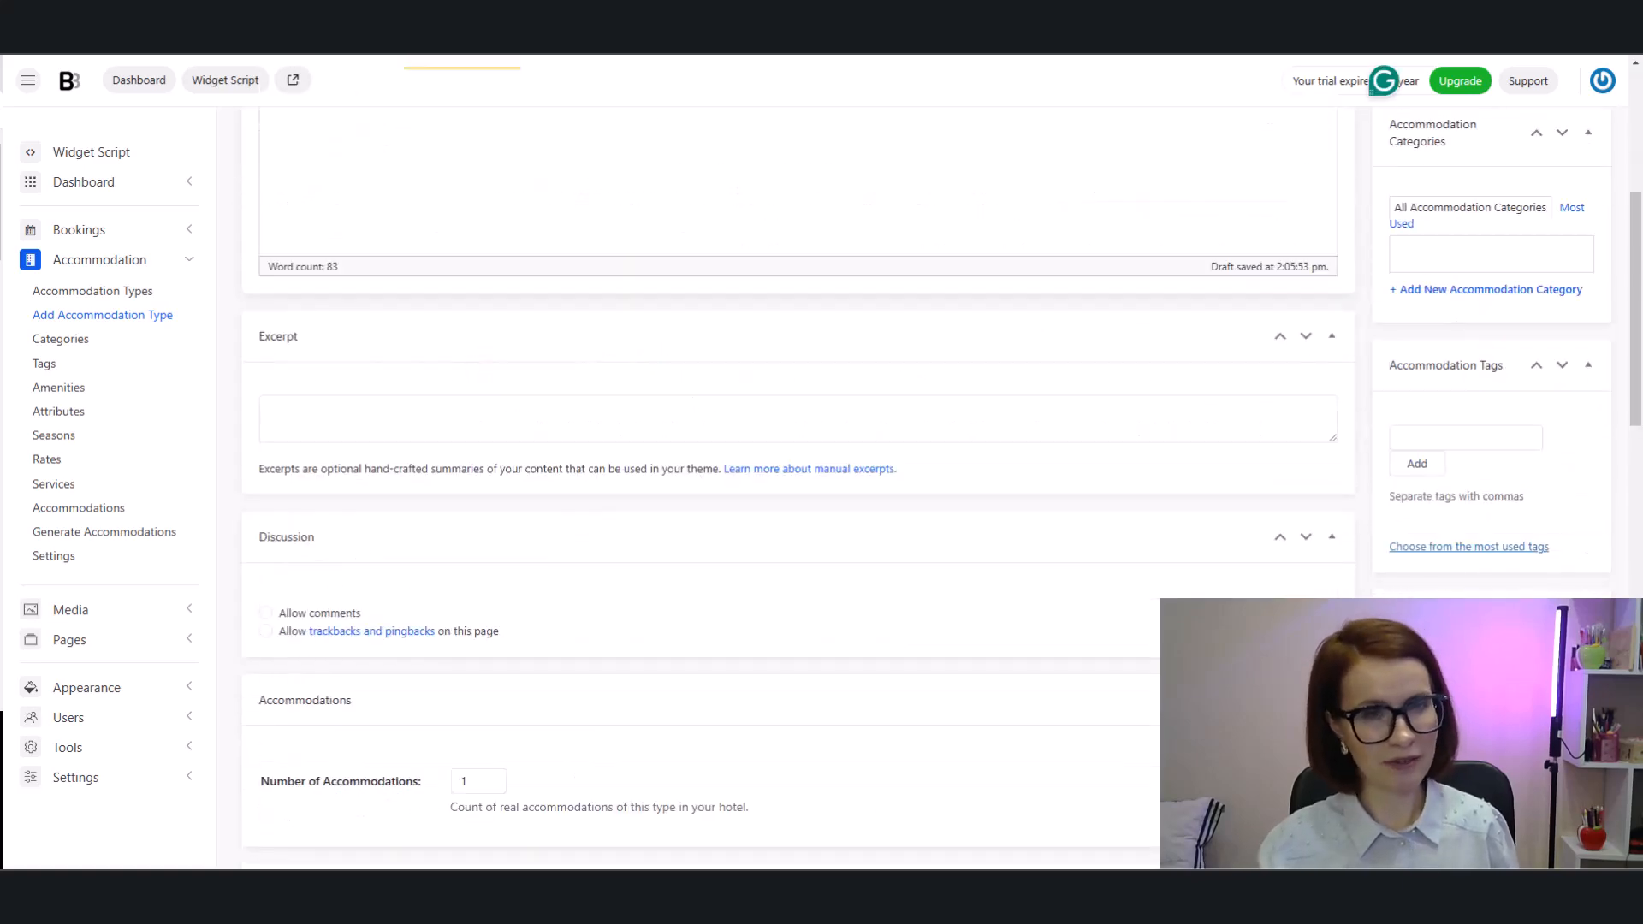
scroll(1386, 73, down, 5)
scroll(1403, 171, down, 1)
click(1408, 209)
click(1408, 230)
click(1408, 251)
click(1408, 270)
click(1408, 291)
click(1408, 311)
click(1407, 332)
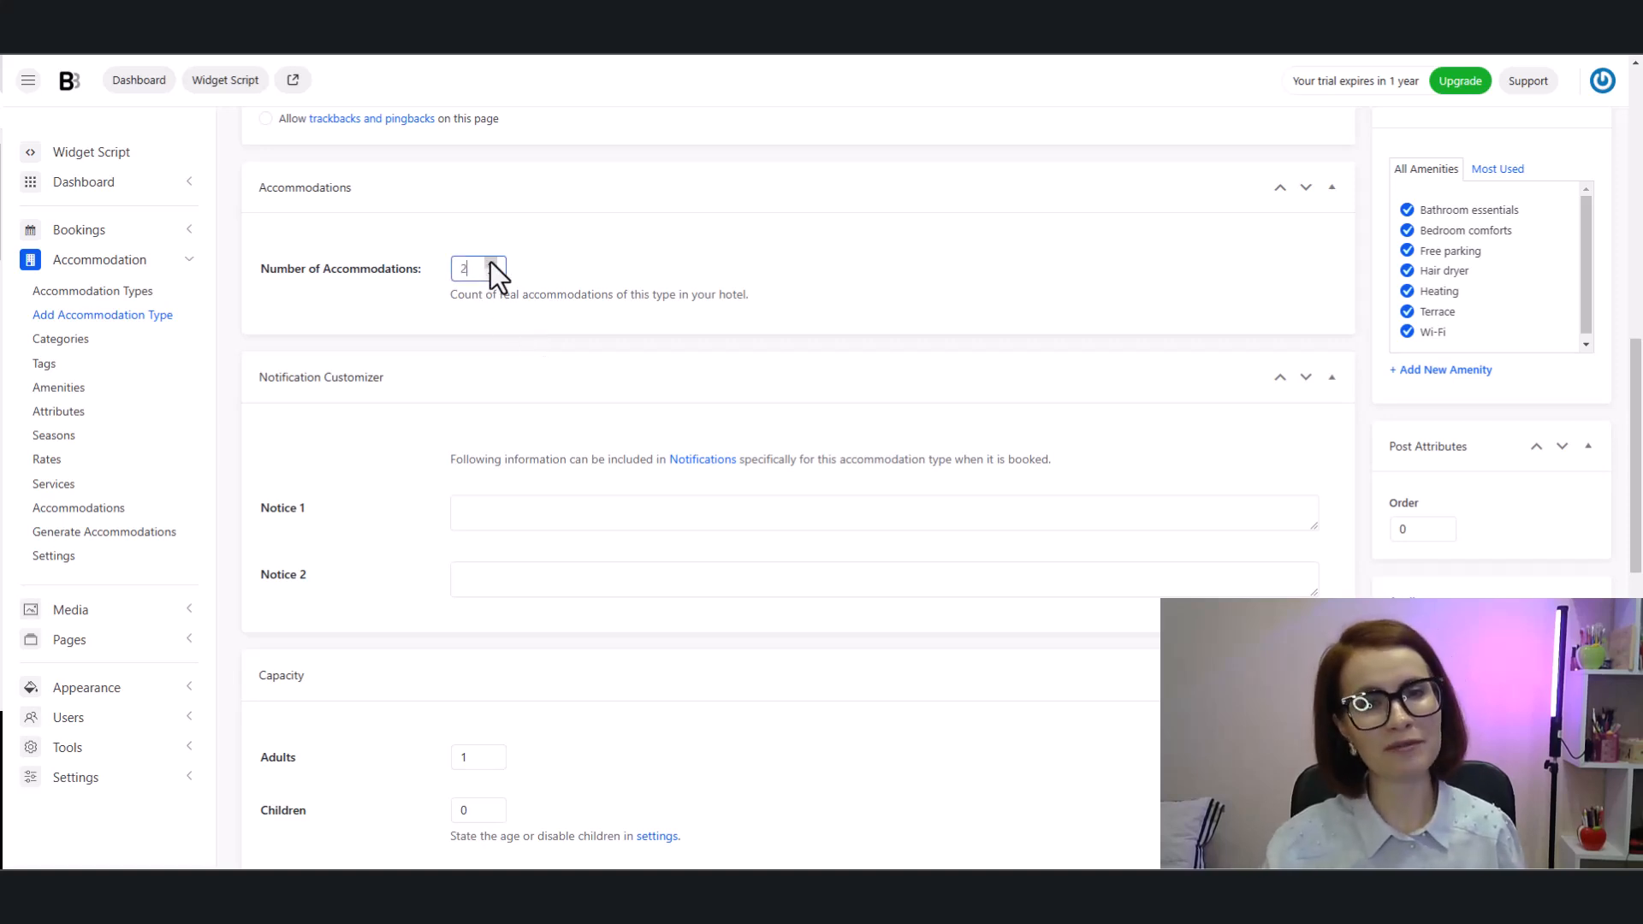
- Set the Deluxe Single Room's number of accommodations to 2 and its adult capacity to 2
click(526, 275)
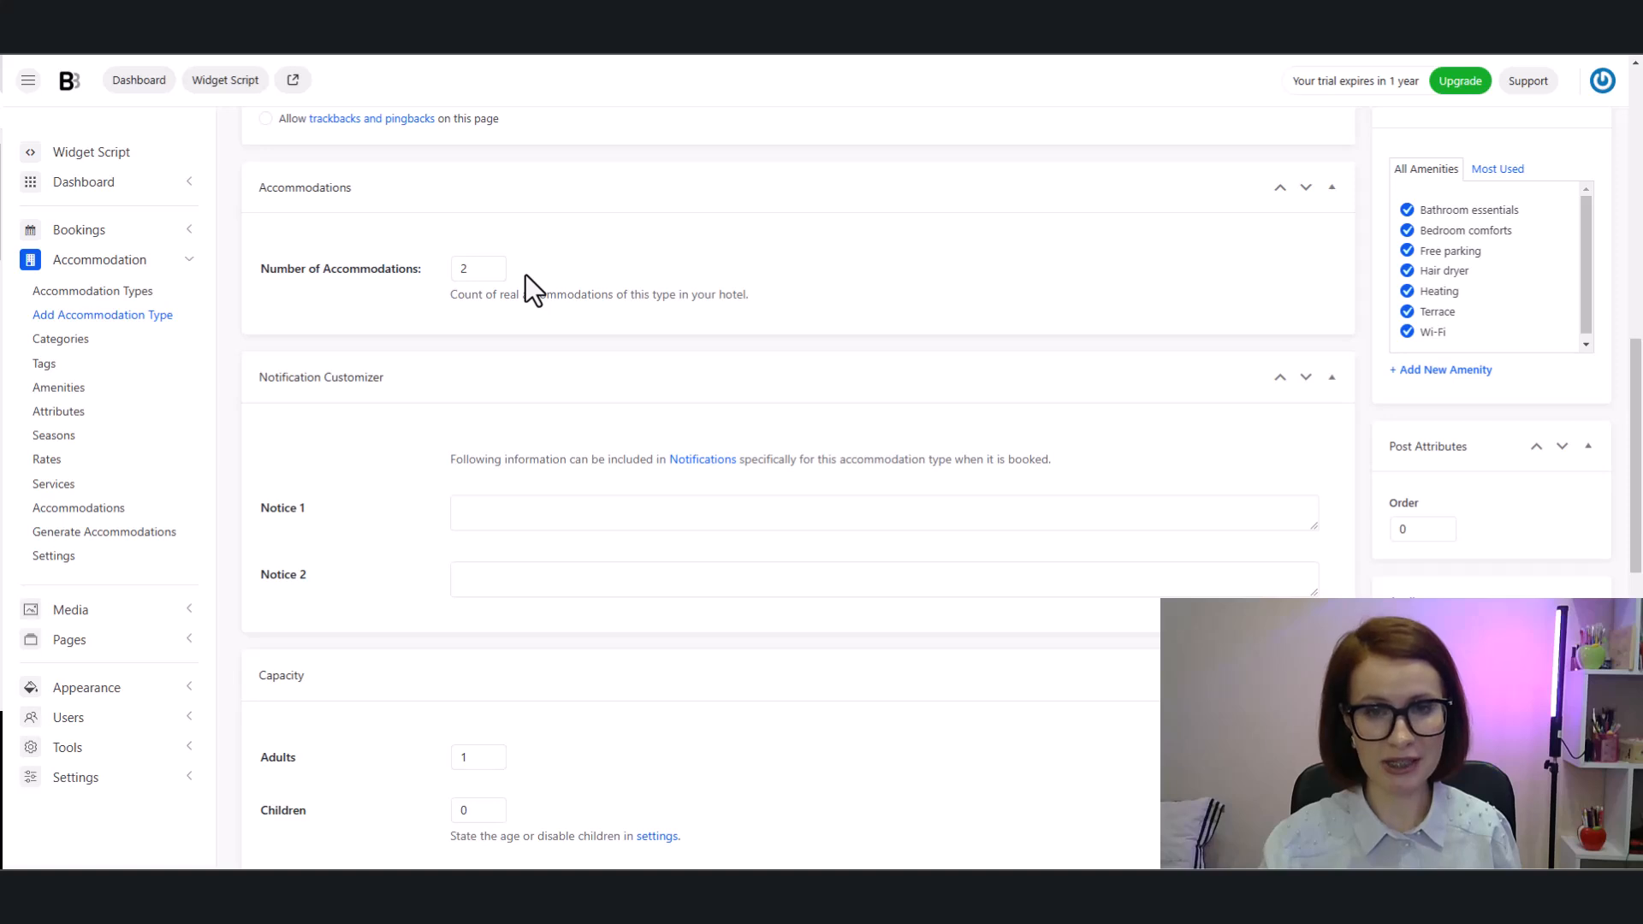
scroll(676, 332, down, 6)
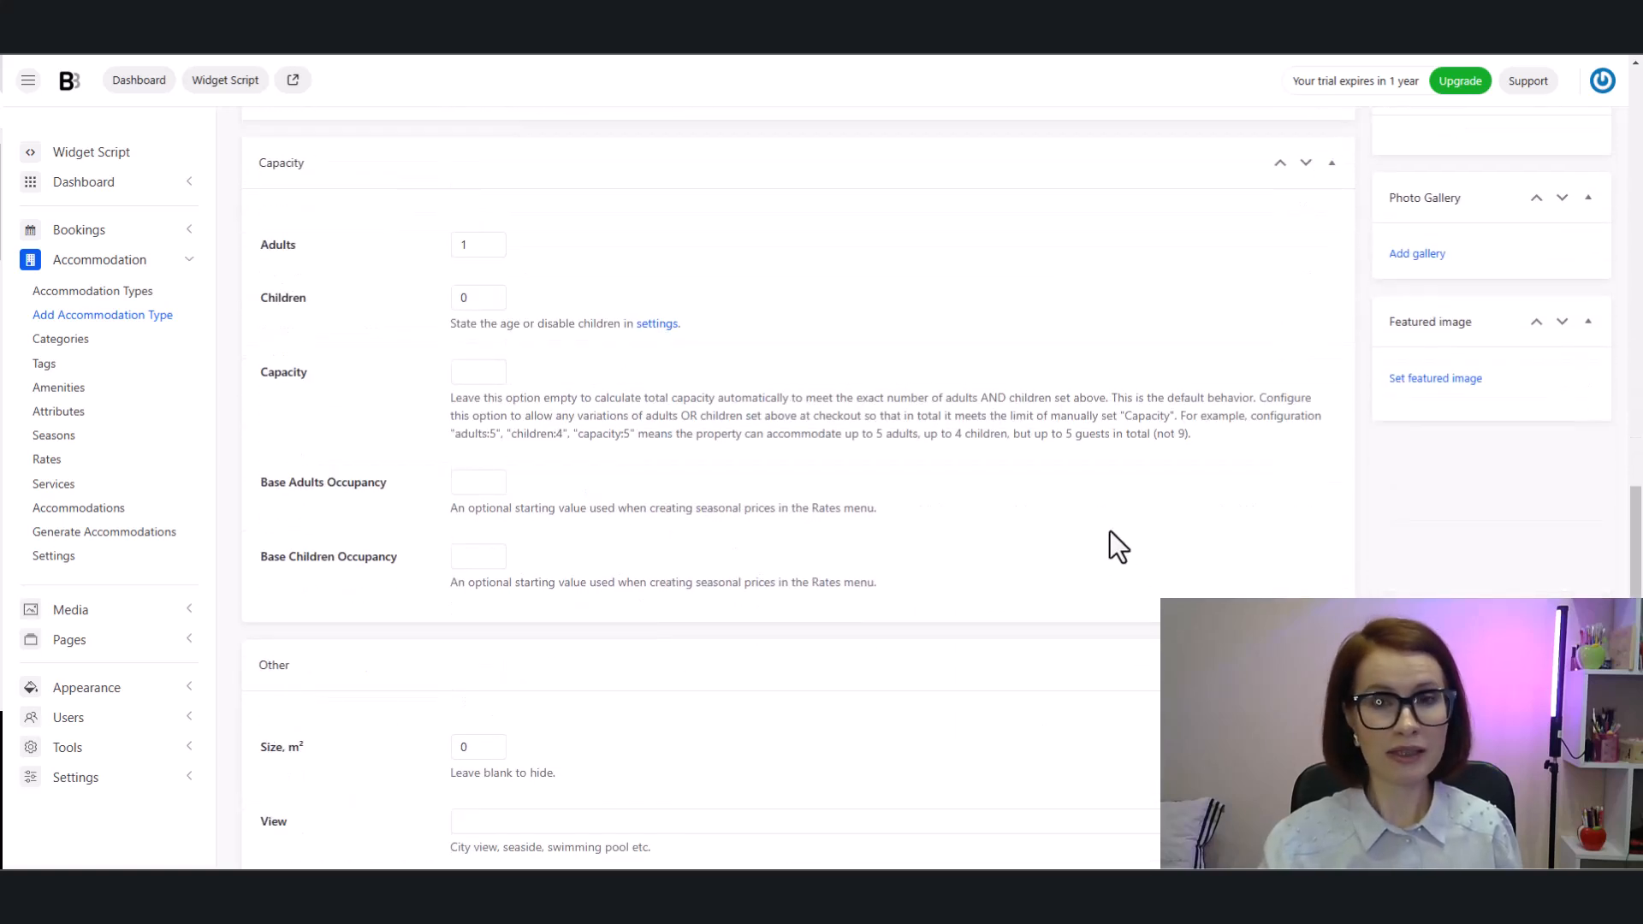
click(462, 244)
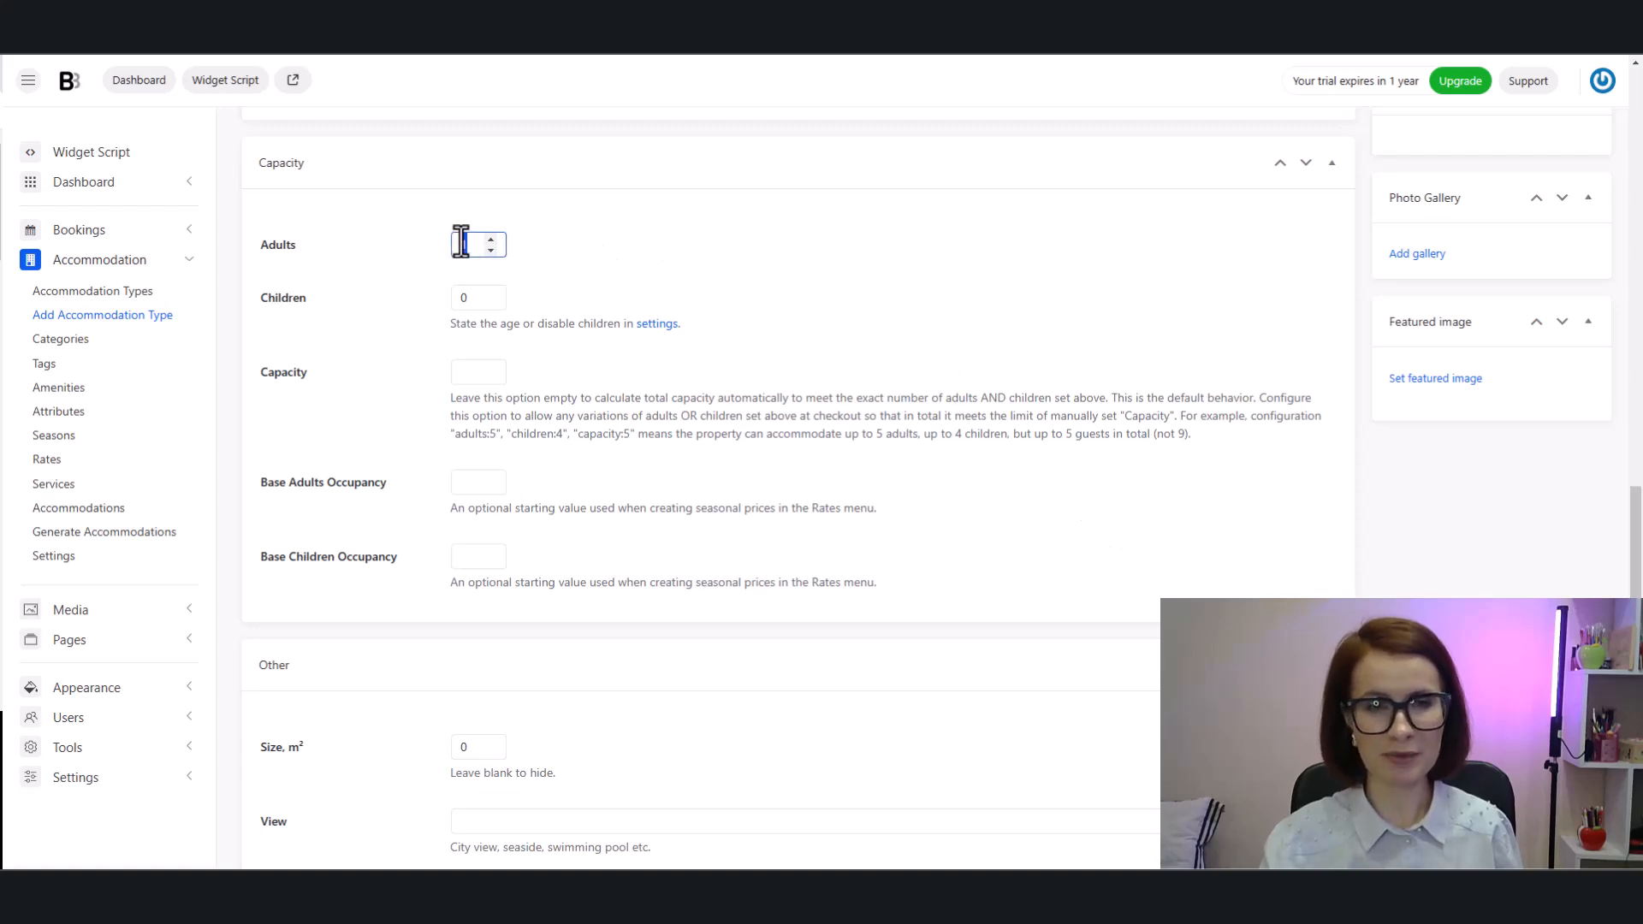
click(562, 282)
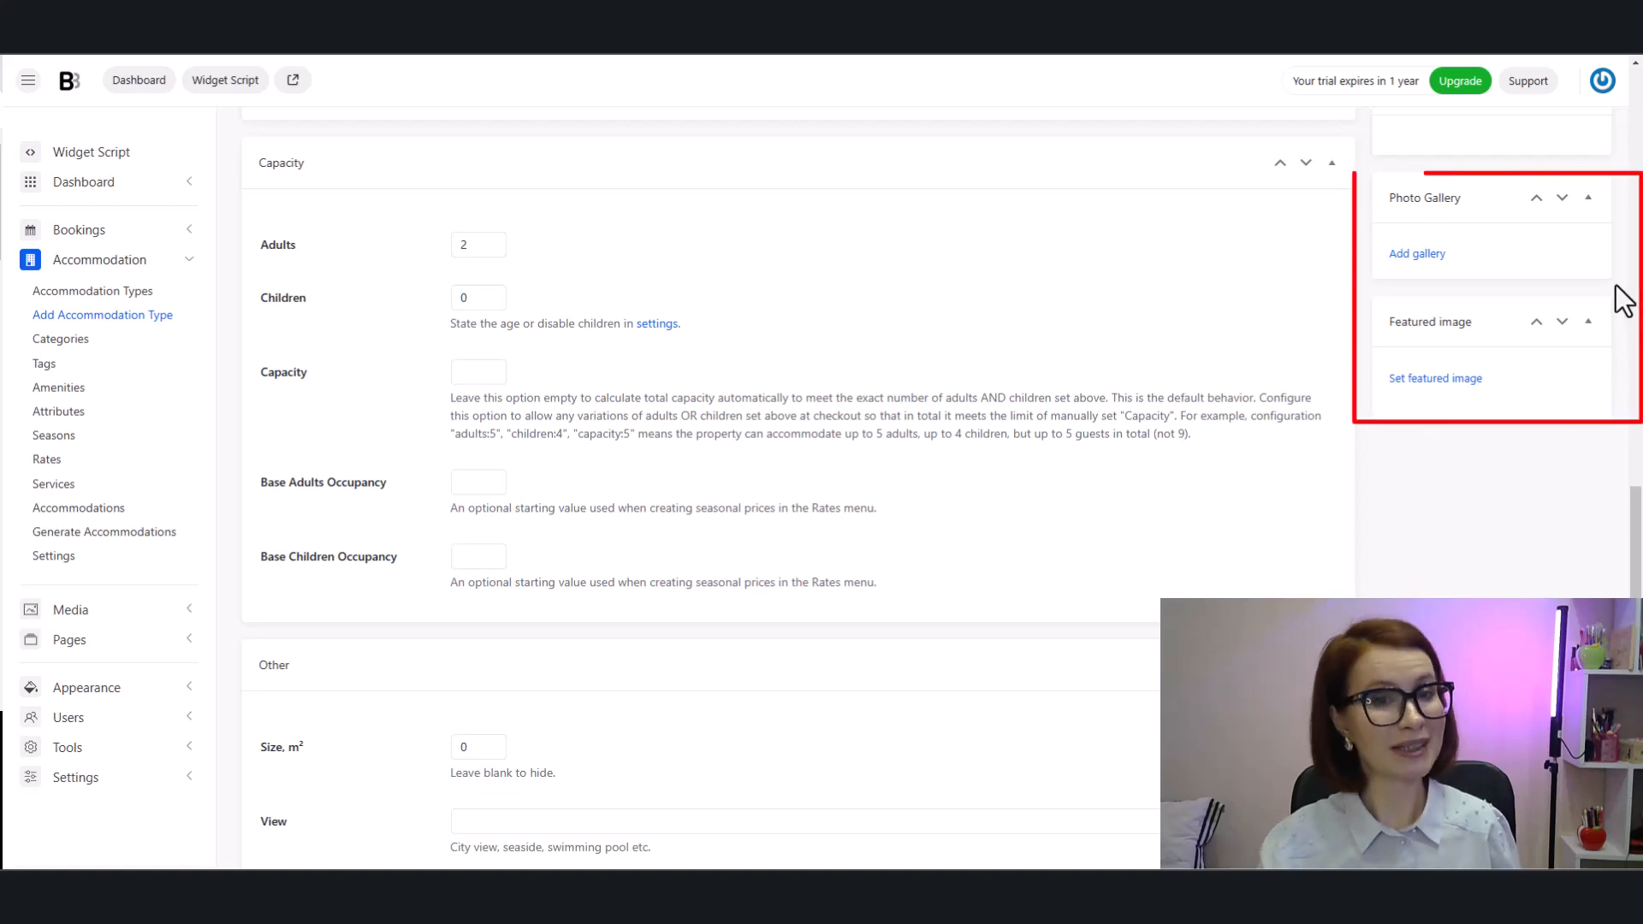
scroll(1591, 426, down, 4)
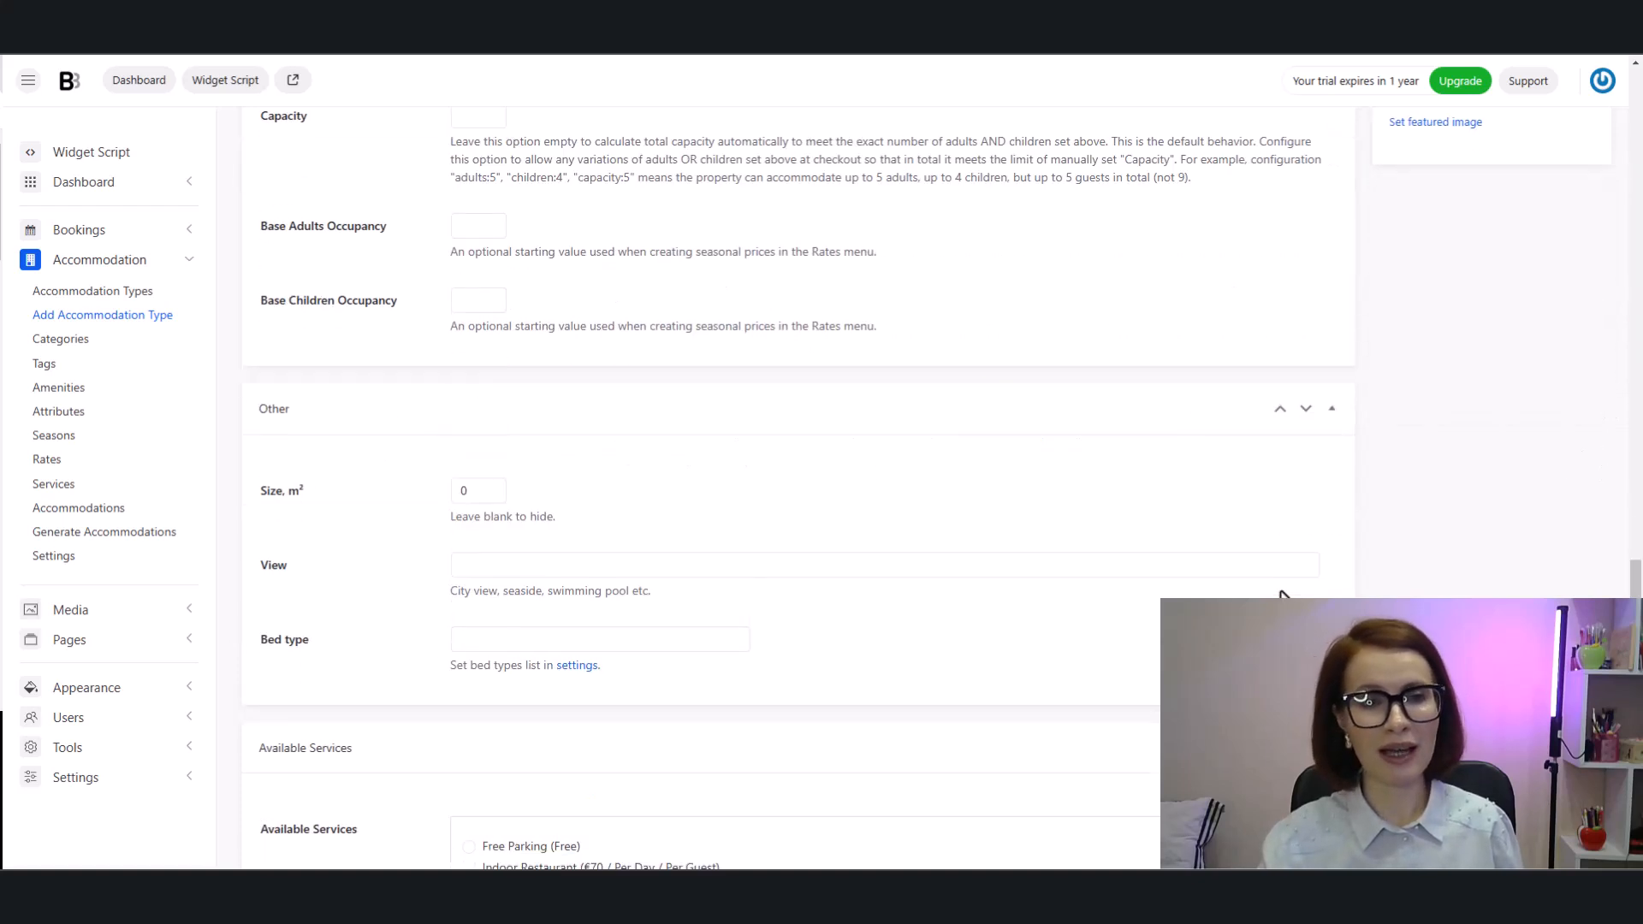
- Set the Deluxe Single Room's size to 50 m², its view to City view and its bed type to 1 queen size bed
click(470, 404)
text(50)
click(725, 411)
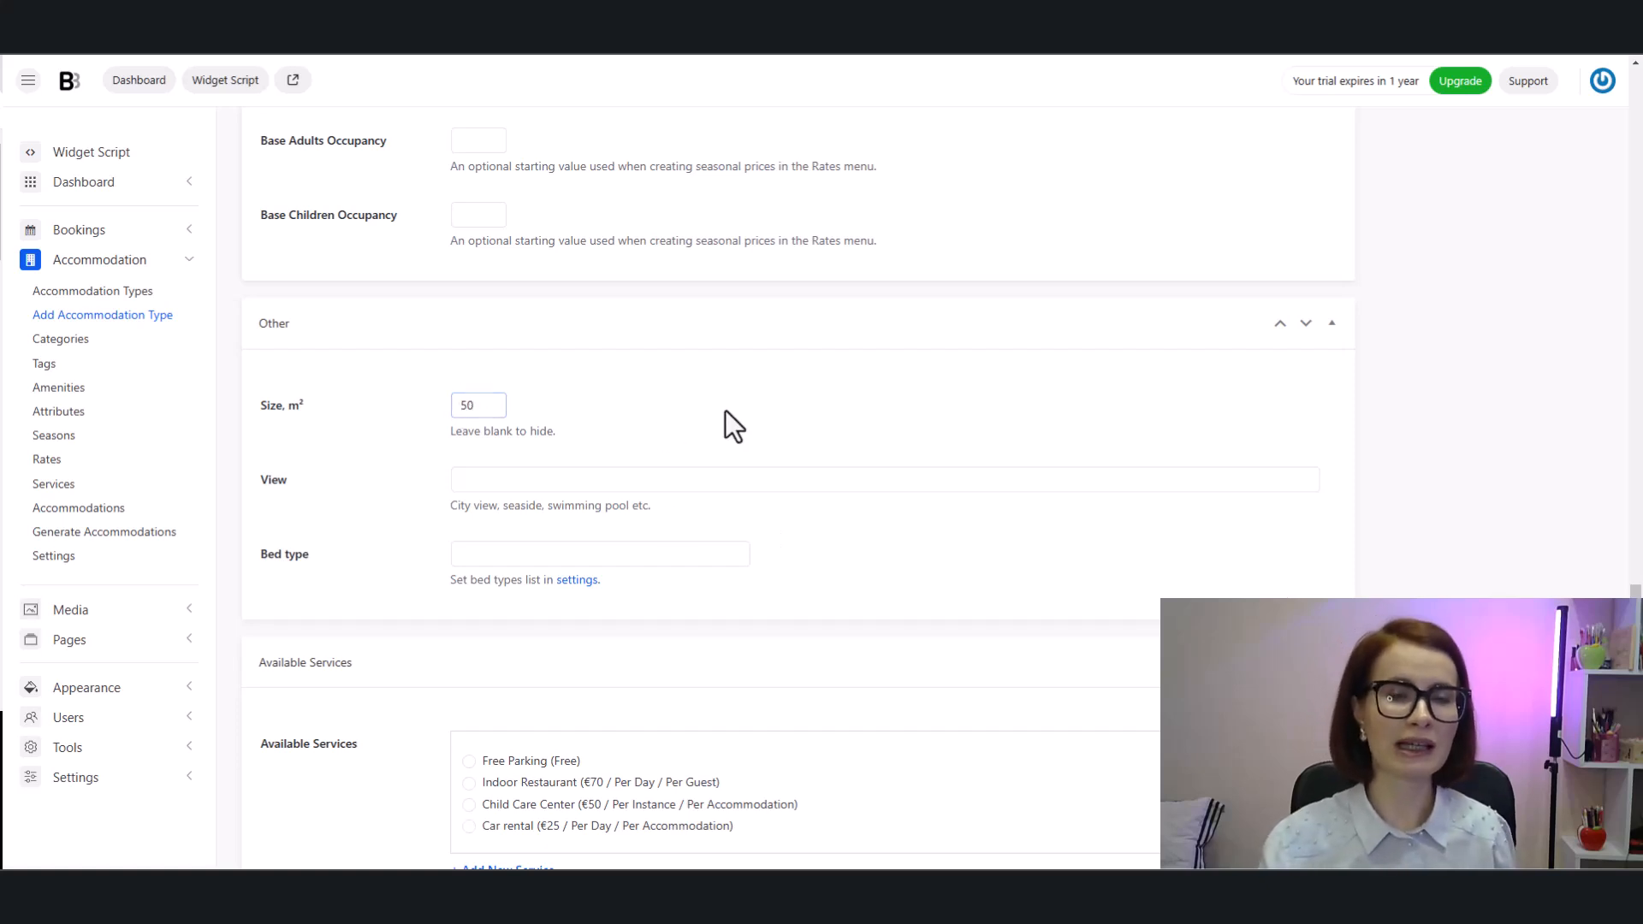
click(651, 481)
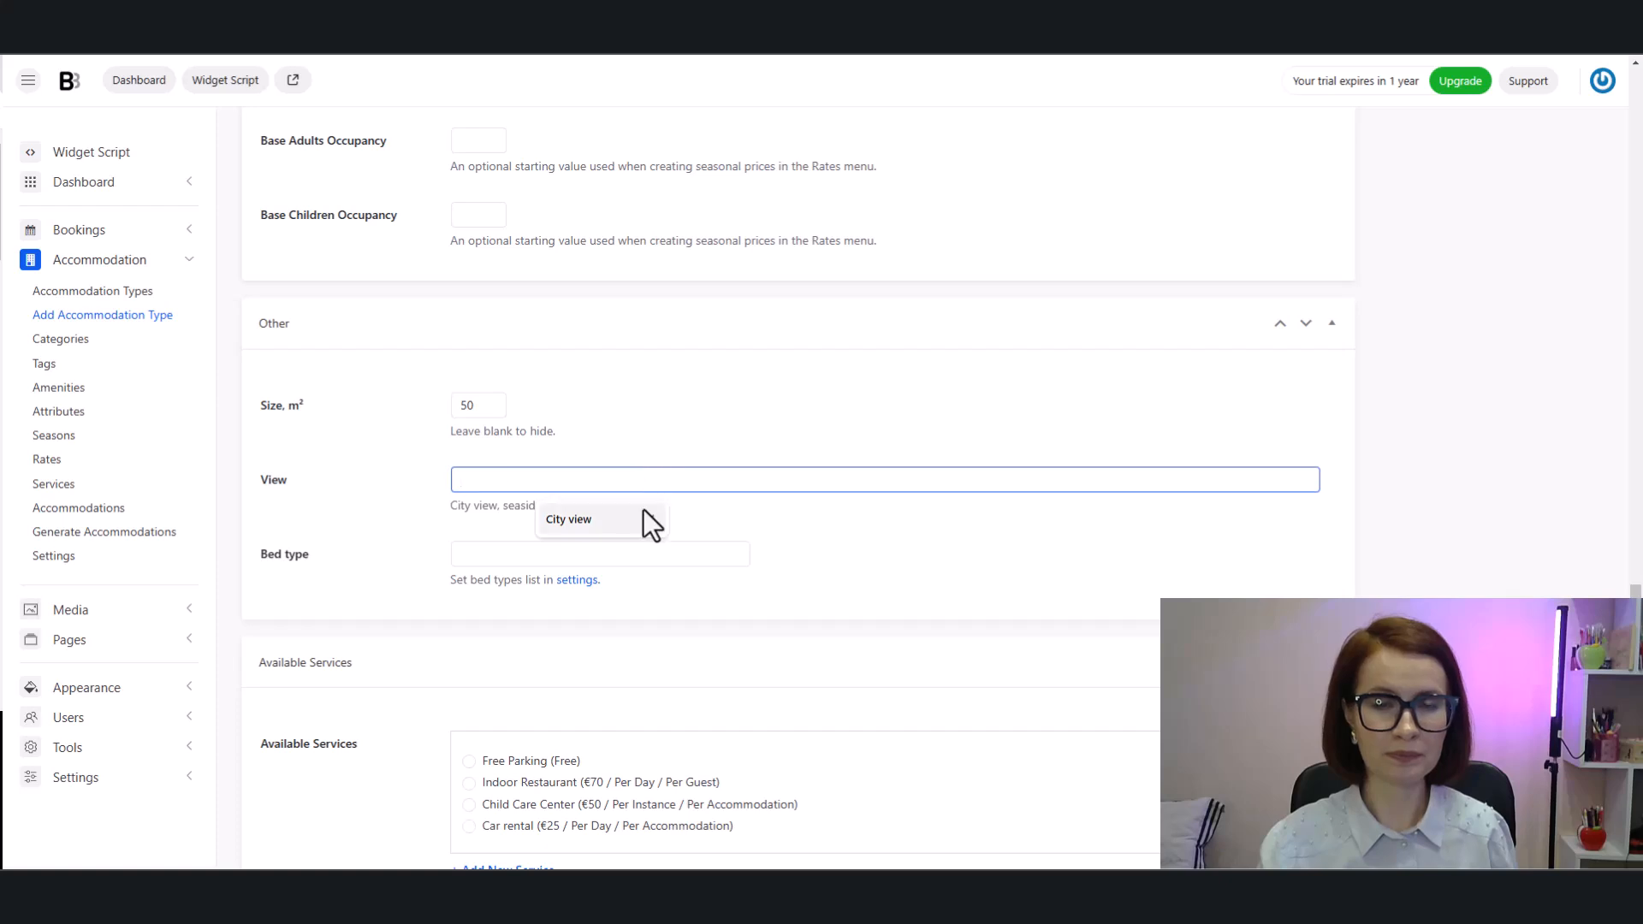
click(644, 511)
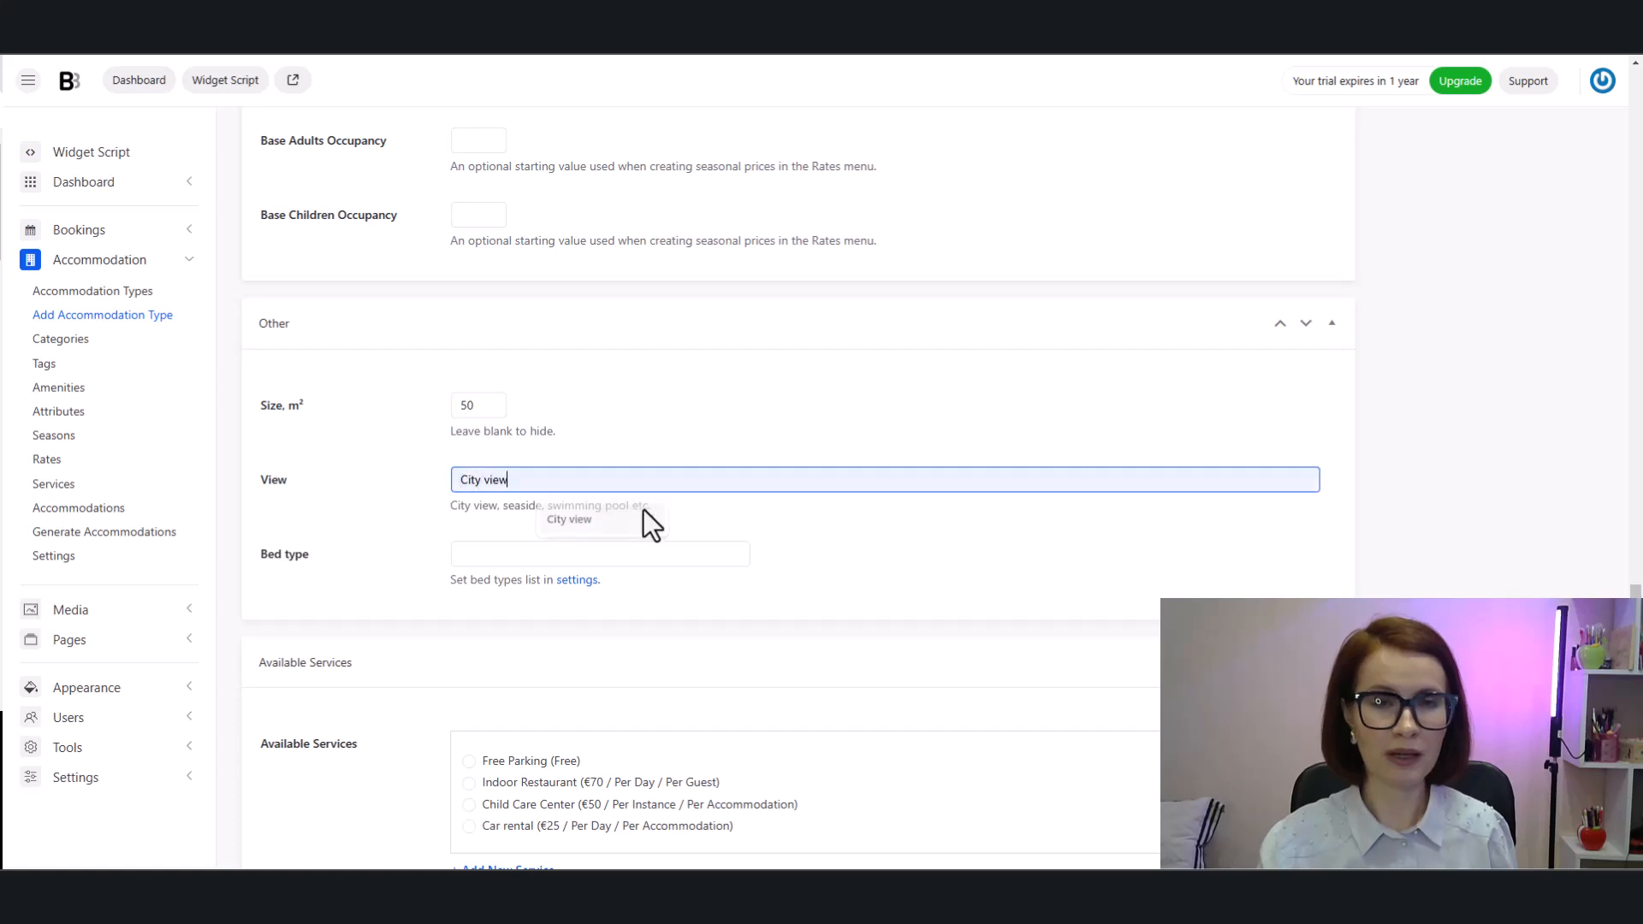
click(701, 554)
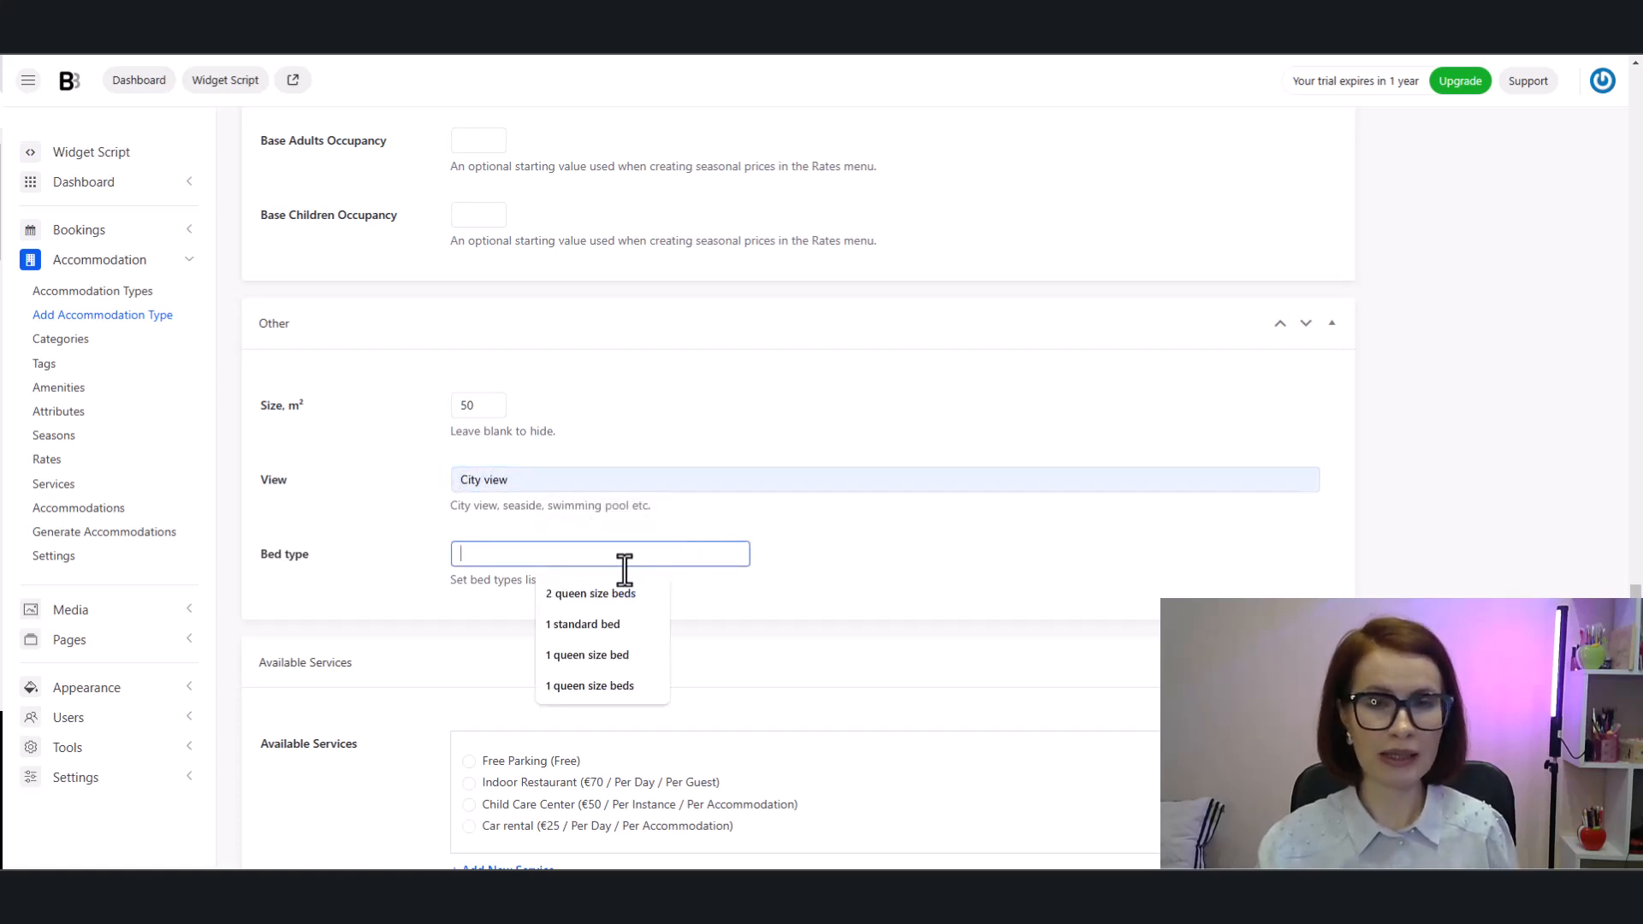
click(609, 654)
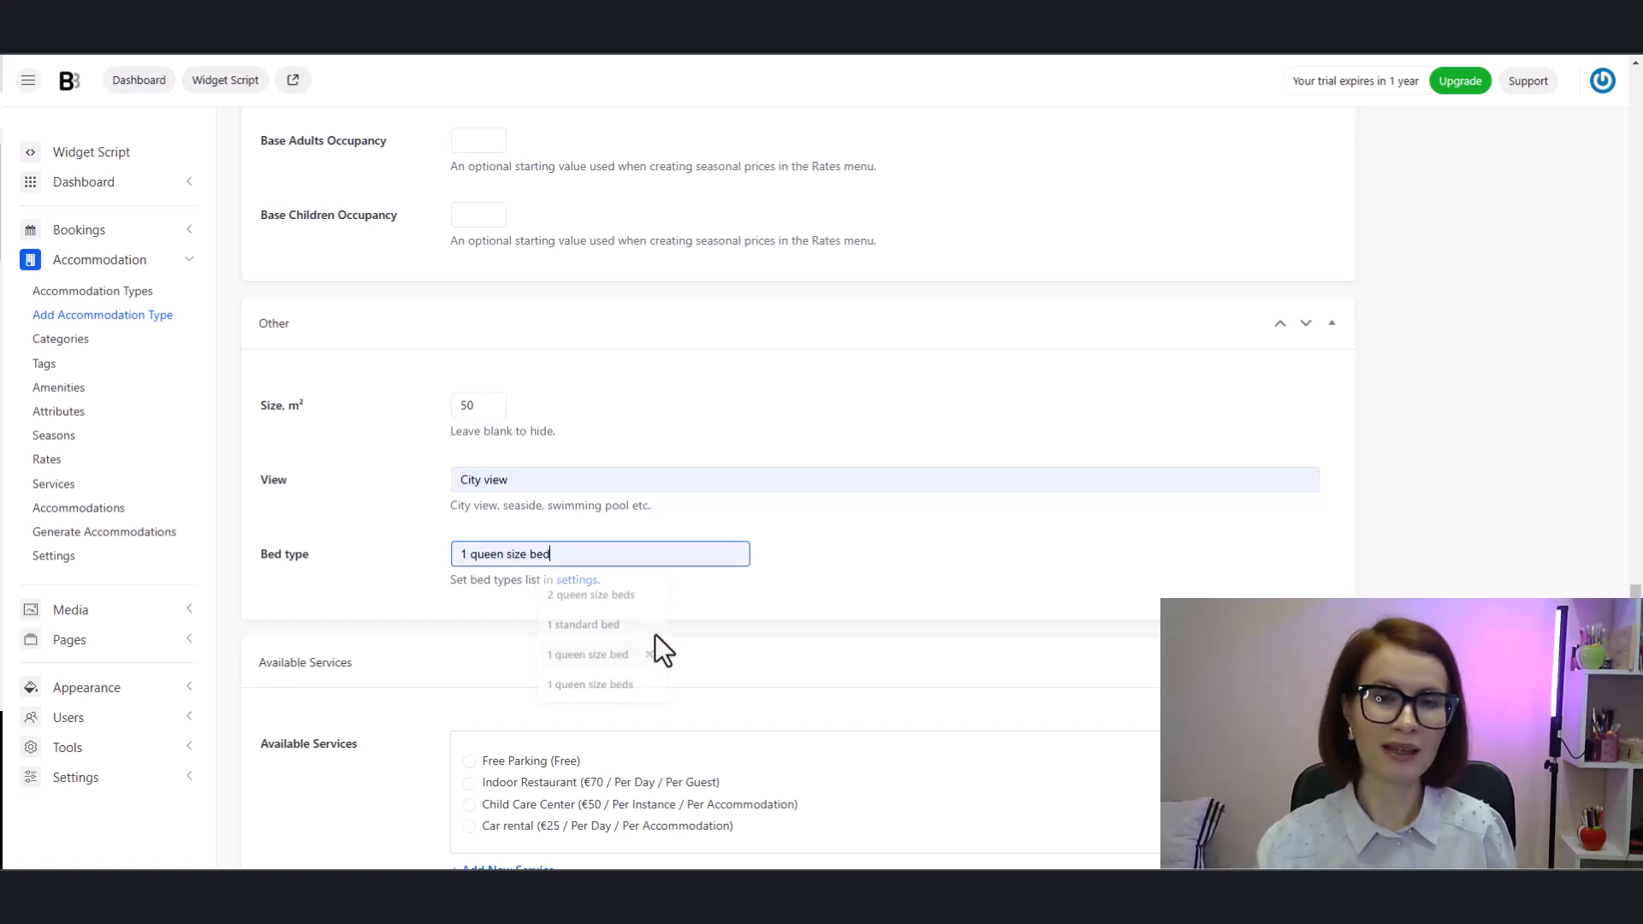
- Make Free Parking, Indoor Restaurant and Car rental available services for the Deluxe Single Room, and publish the accommodation type
scroll(735, 598, down, 2)
click(469, 638)
click(469, 657)
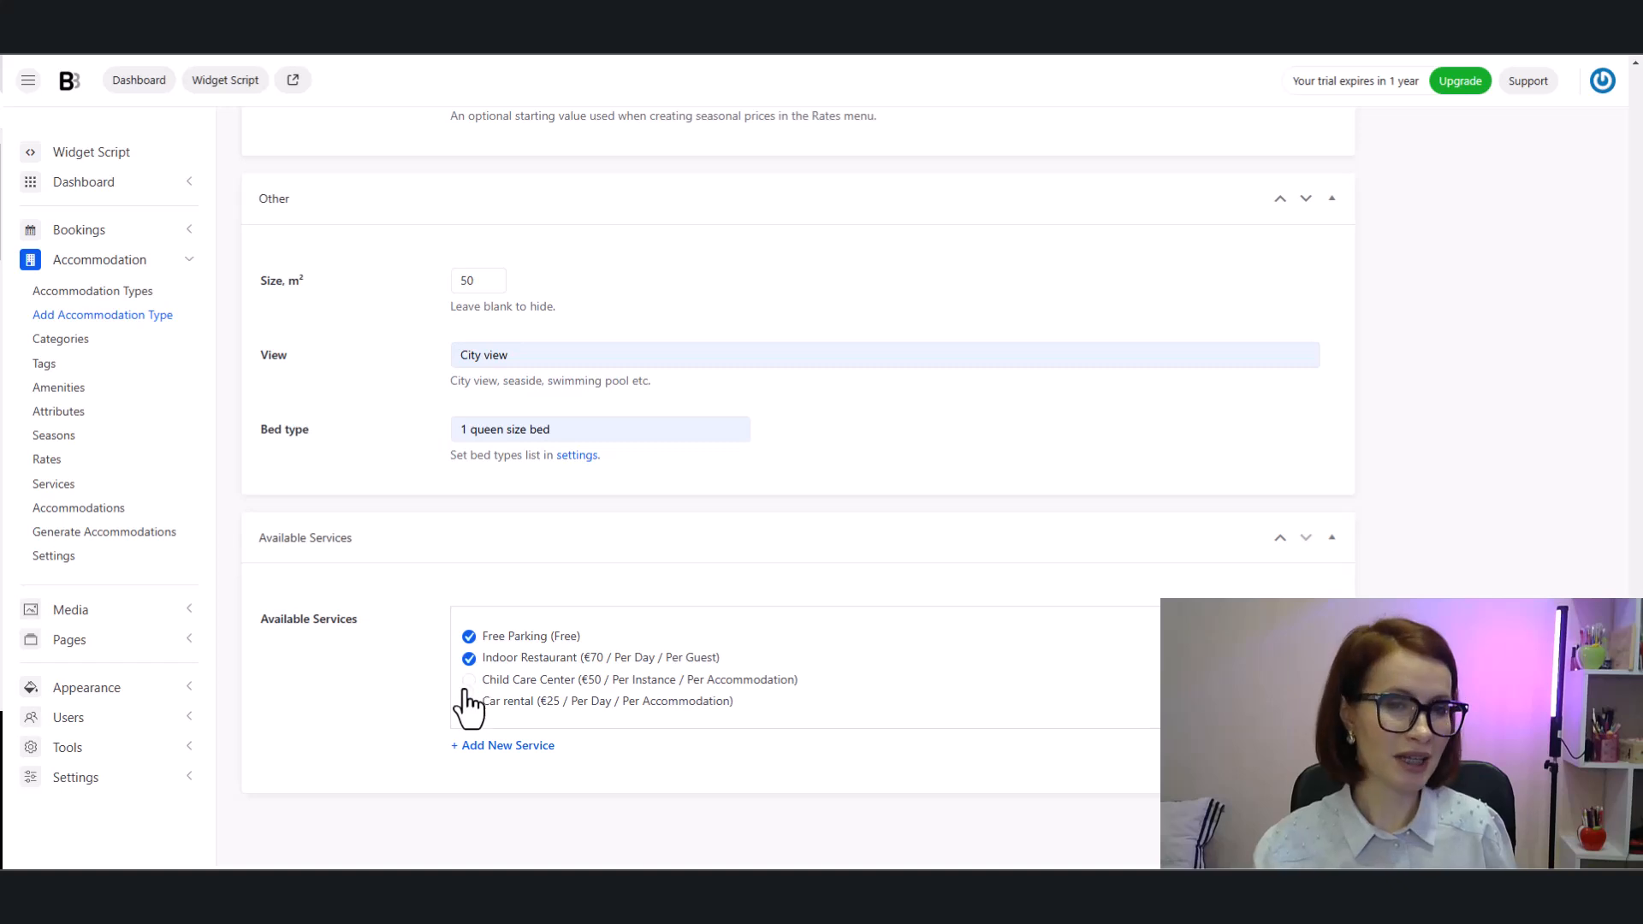
click(468, 701)
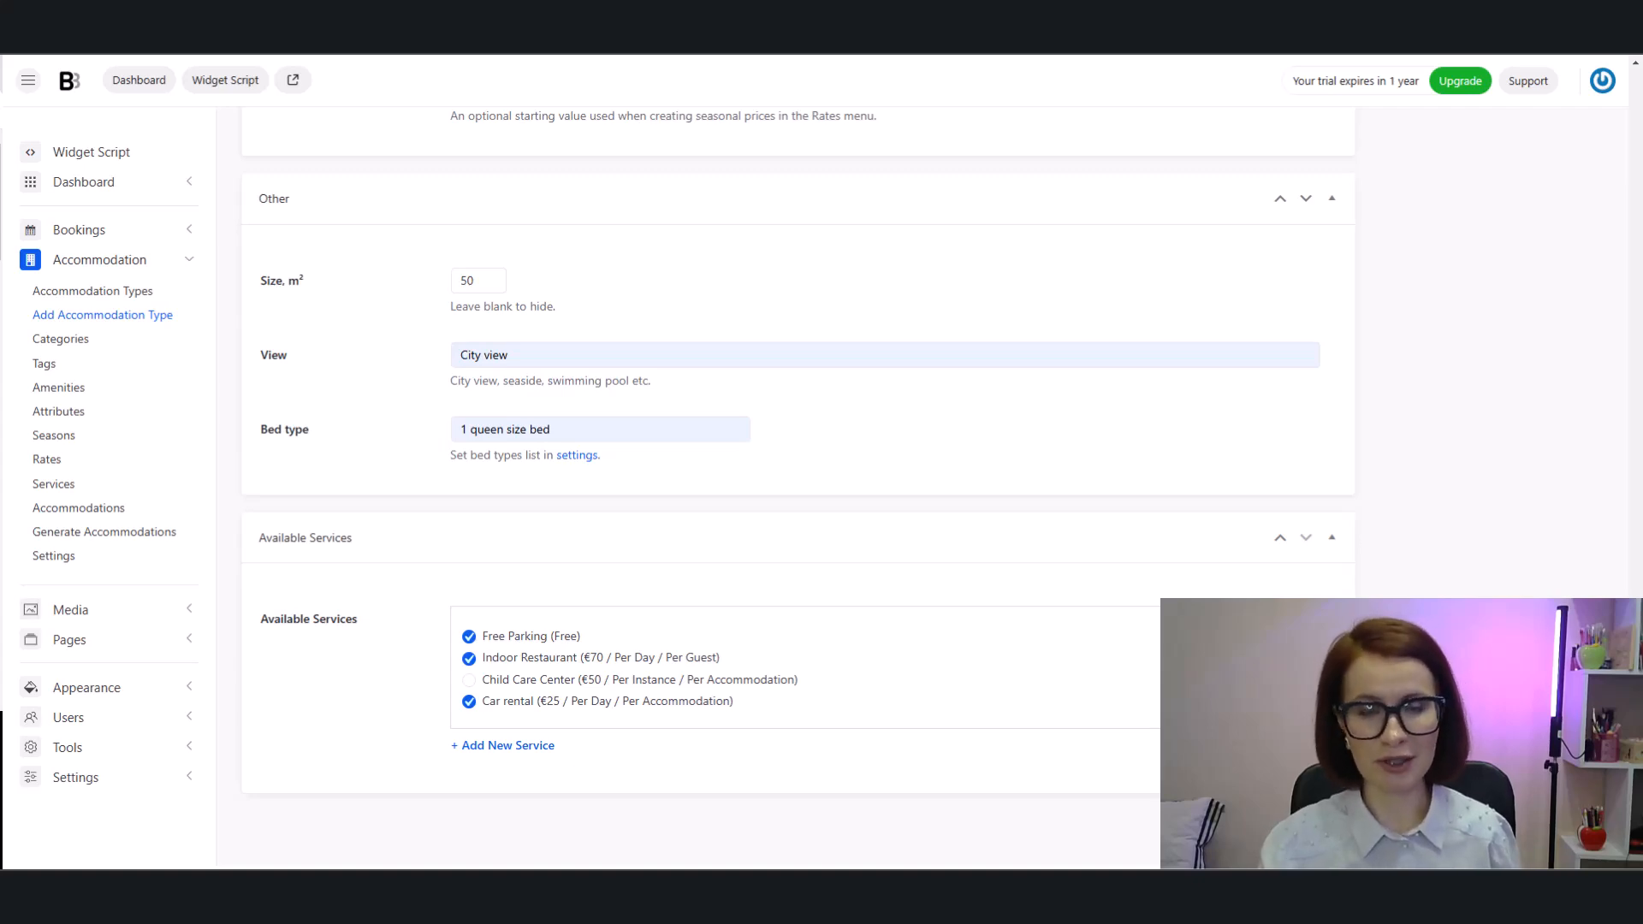
scroll(796, 487, up, 15)
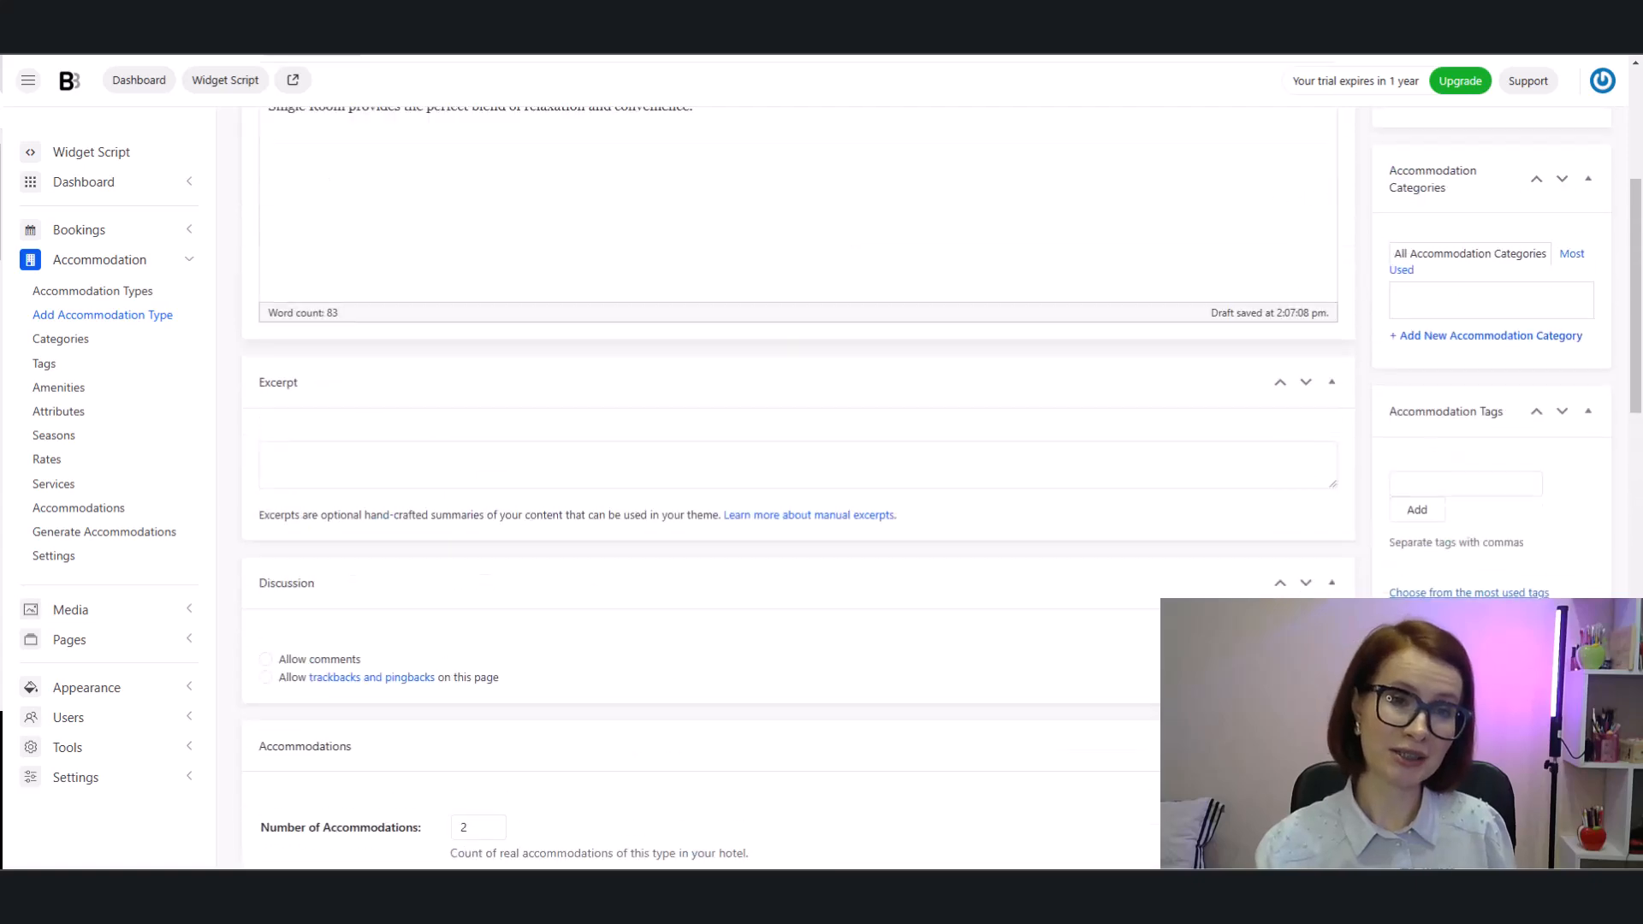
scroll(795, 487, up, 5)
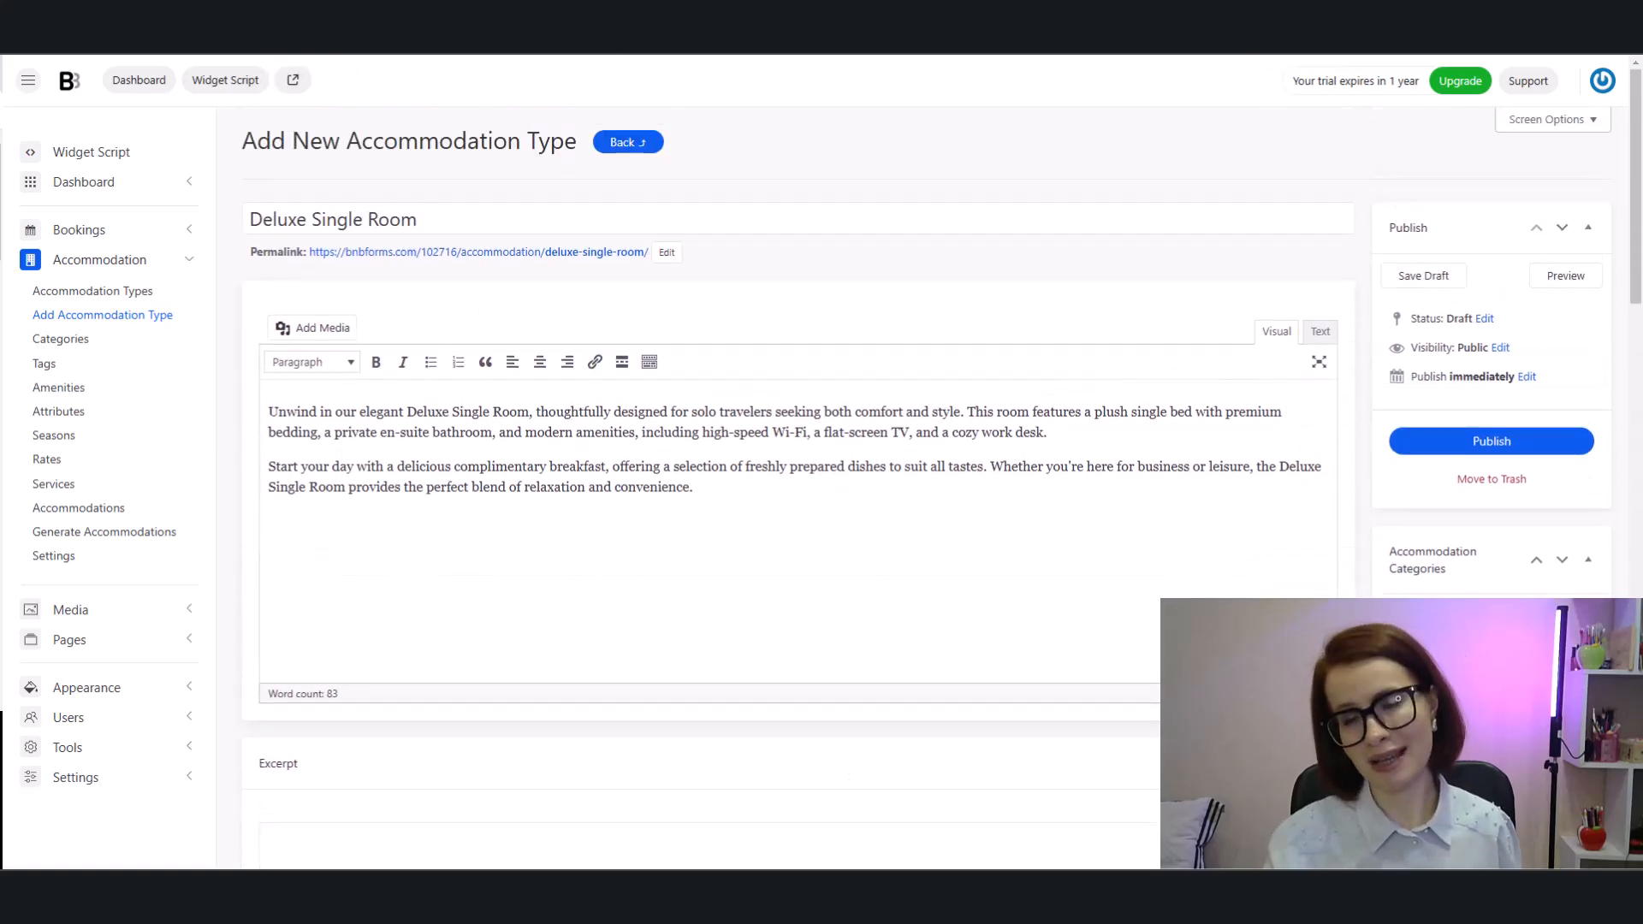
click(1480, 453)
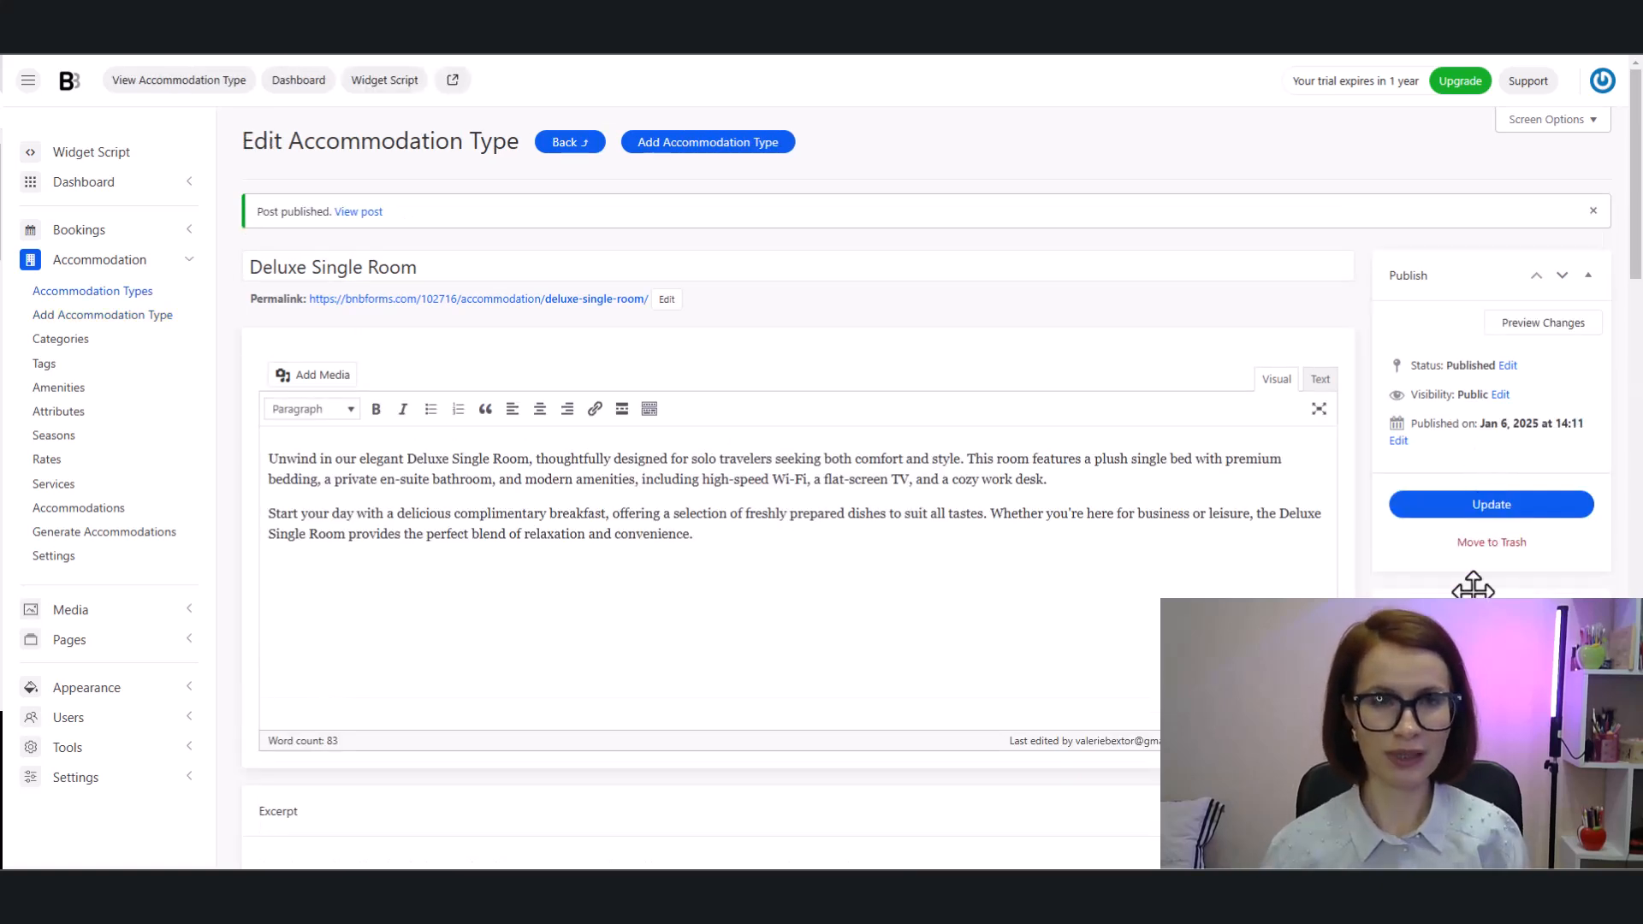
- Start a new service titled Guided Tour and paste the prepared description into its body
click(44, 493)
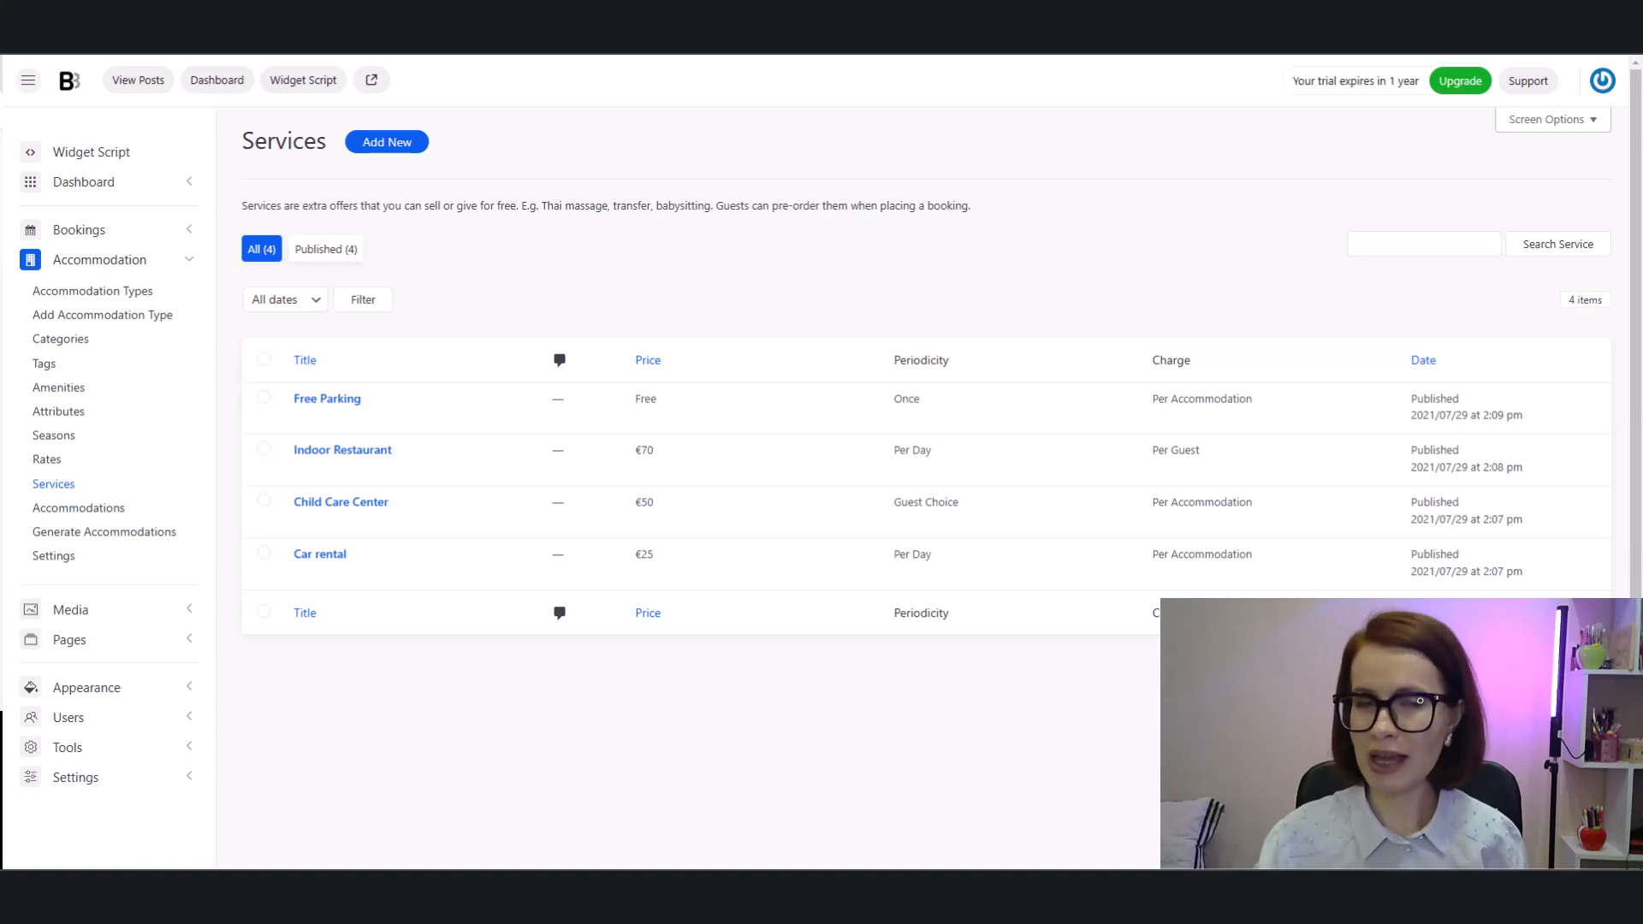
click(376, 154)
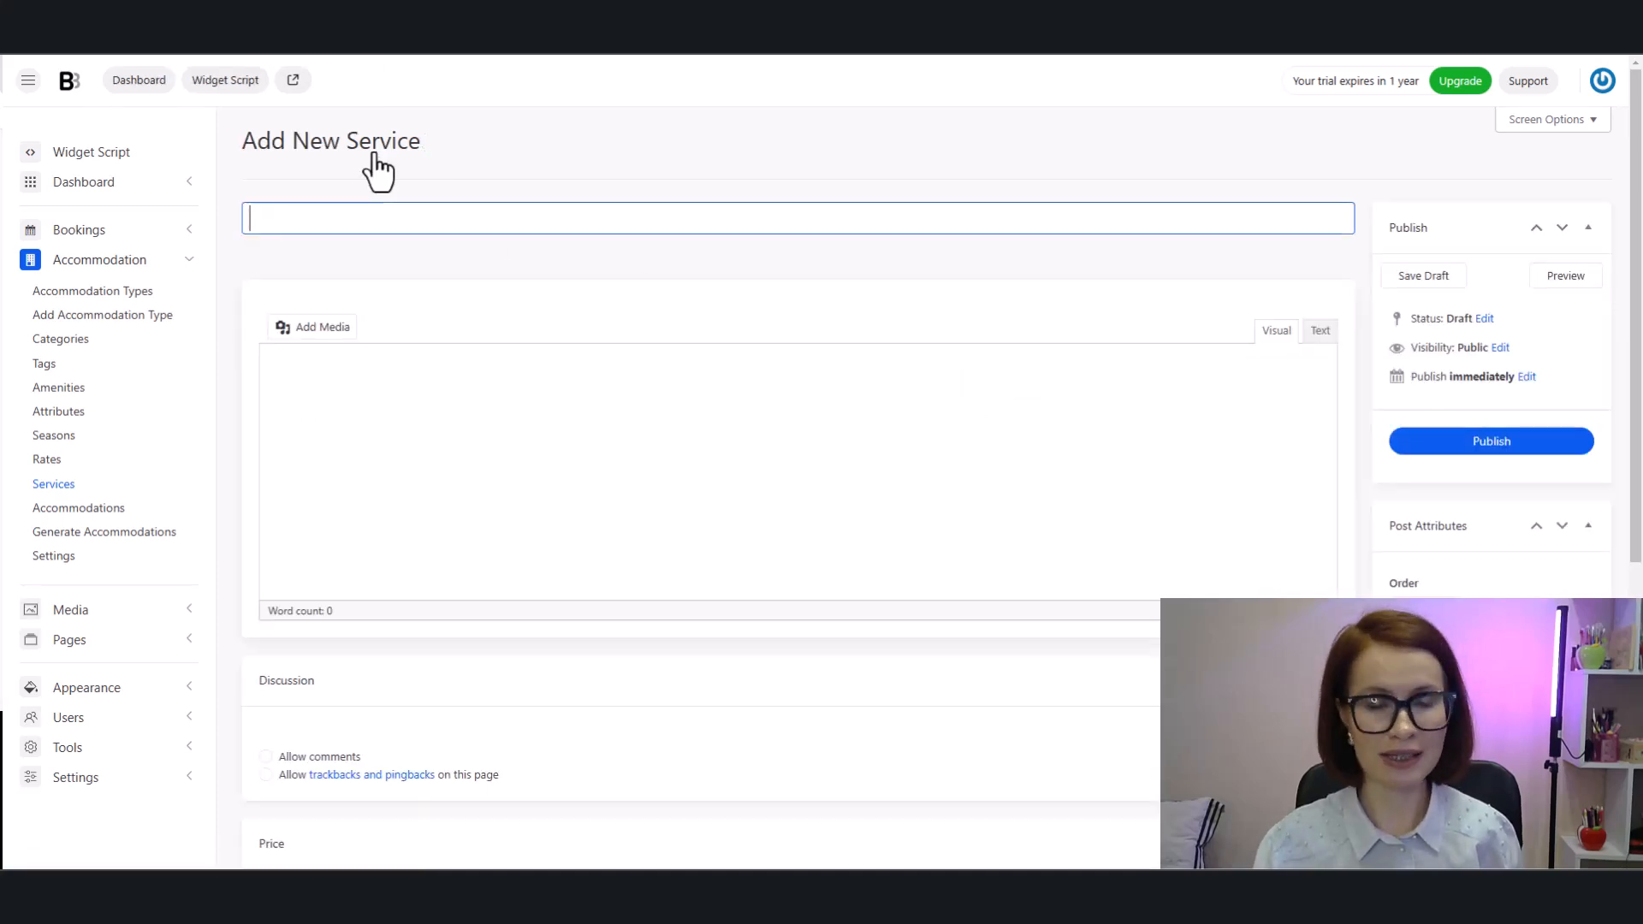
right_click(341, 217)
click(414, 383)
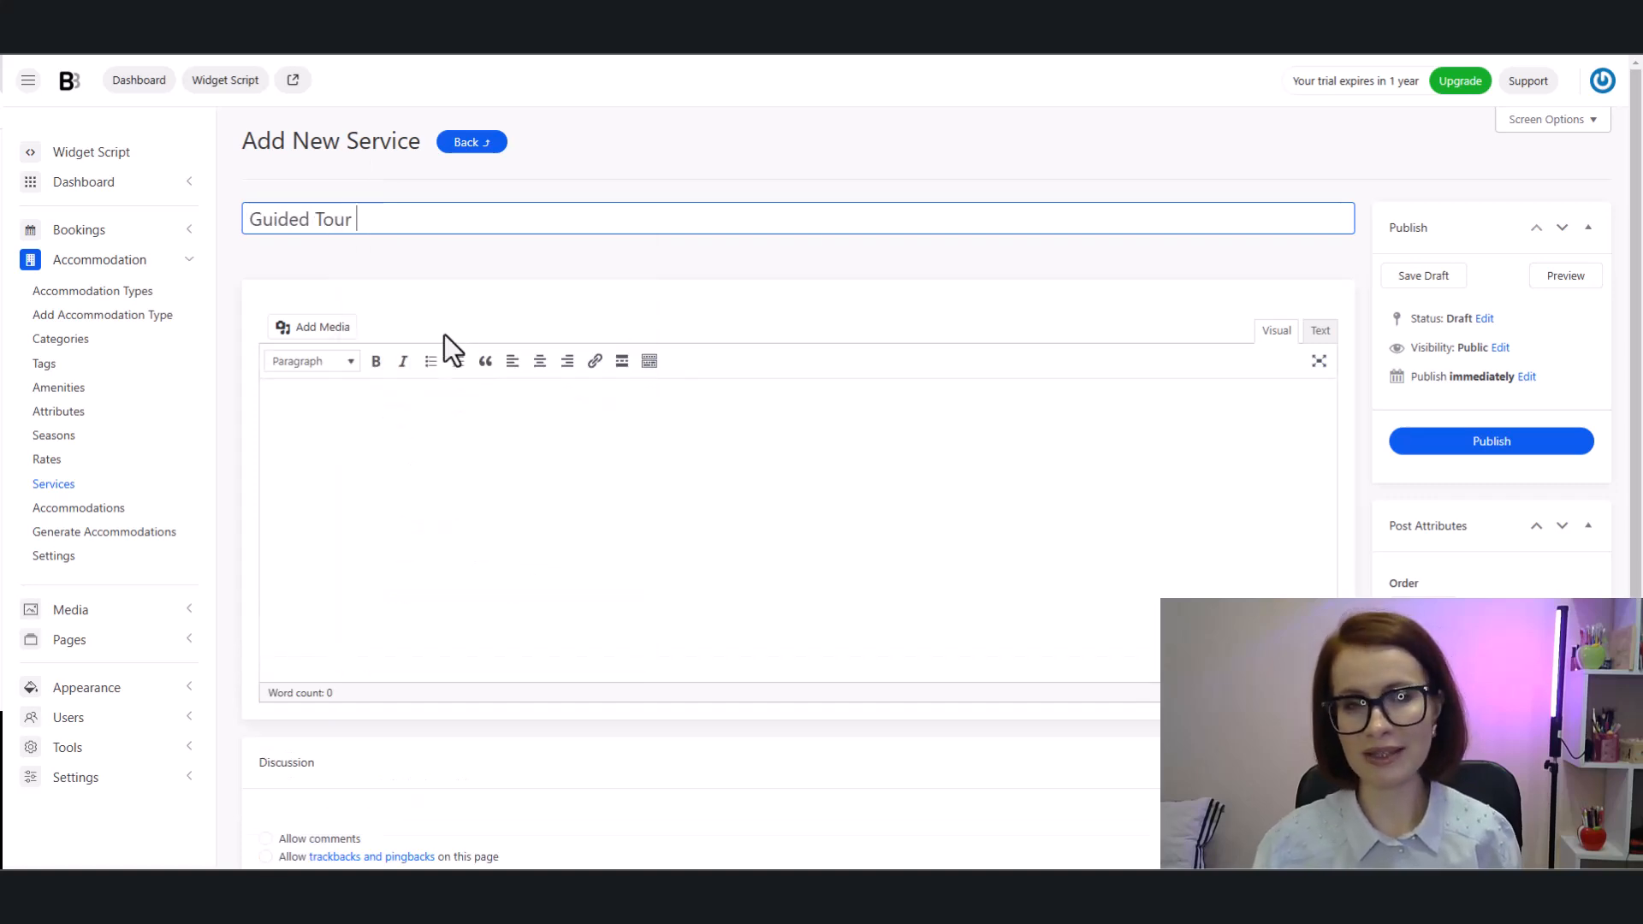
click(306, 305)
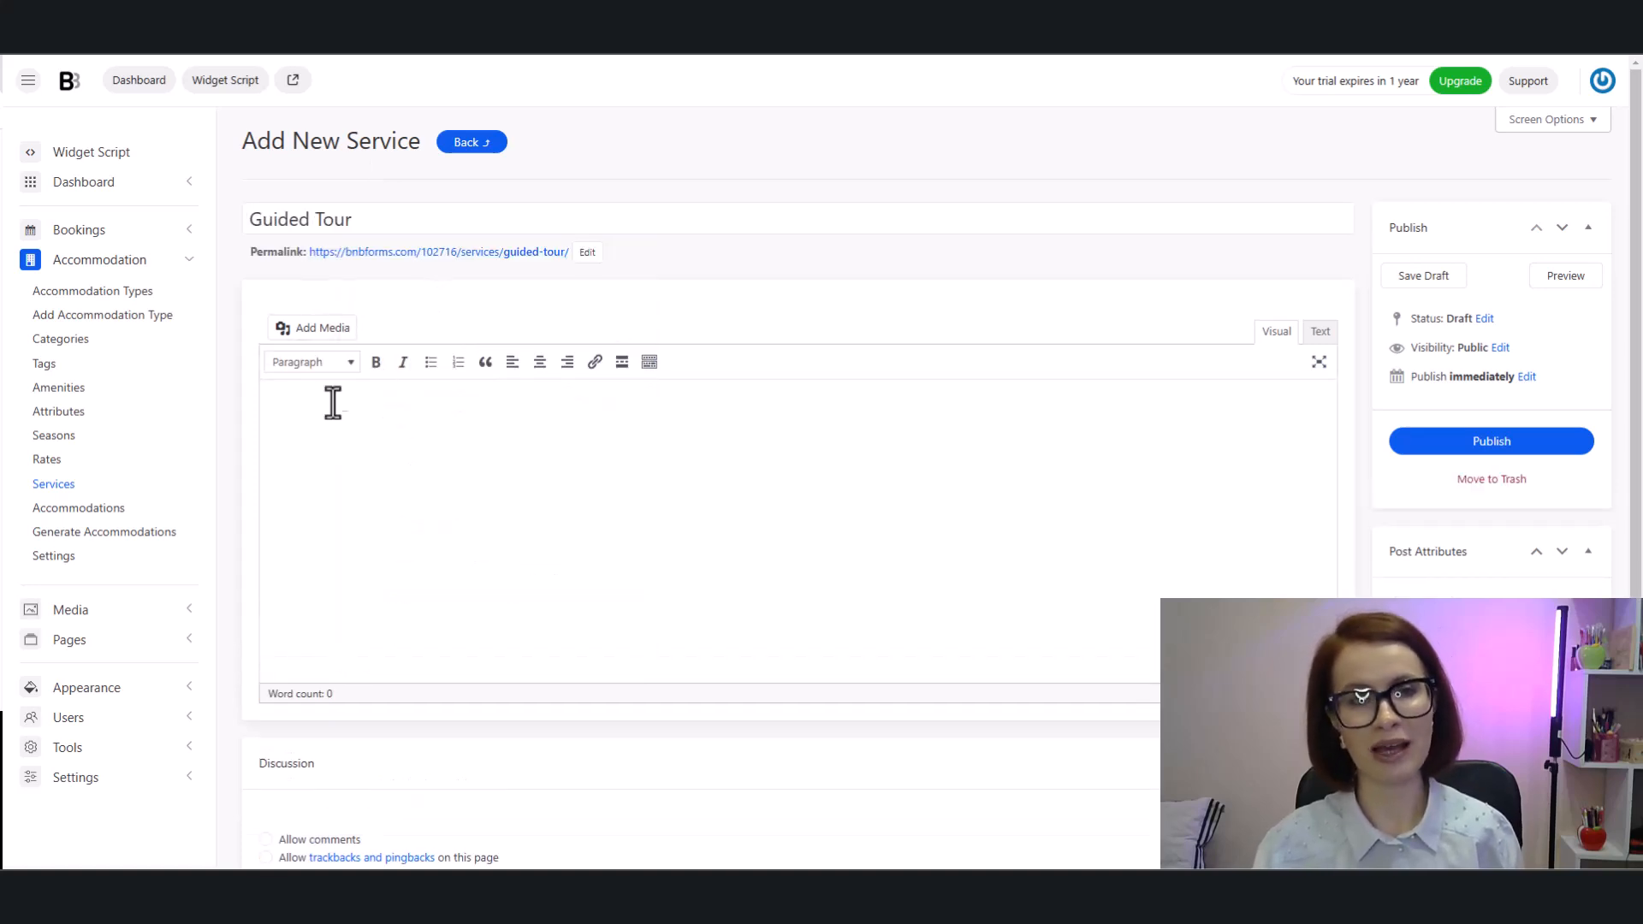
right_click(305, 412)
click(360, 580)
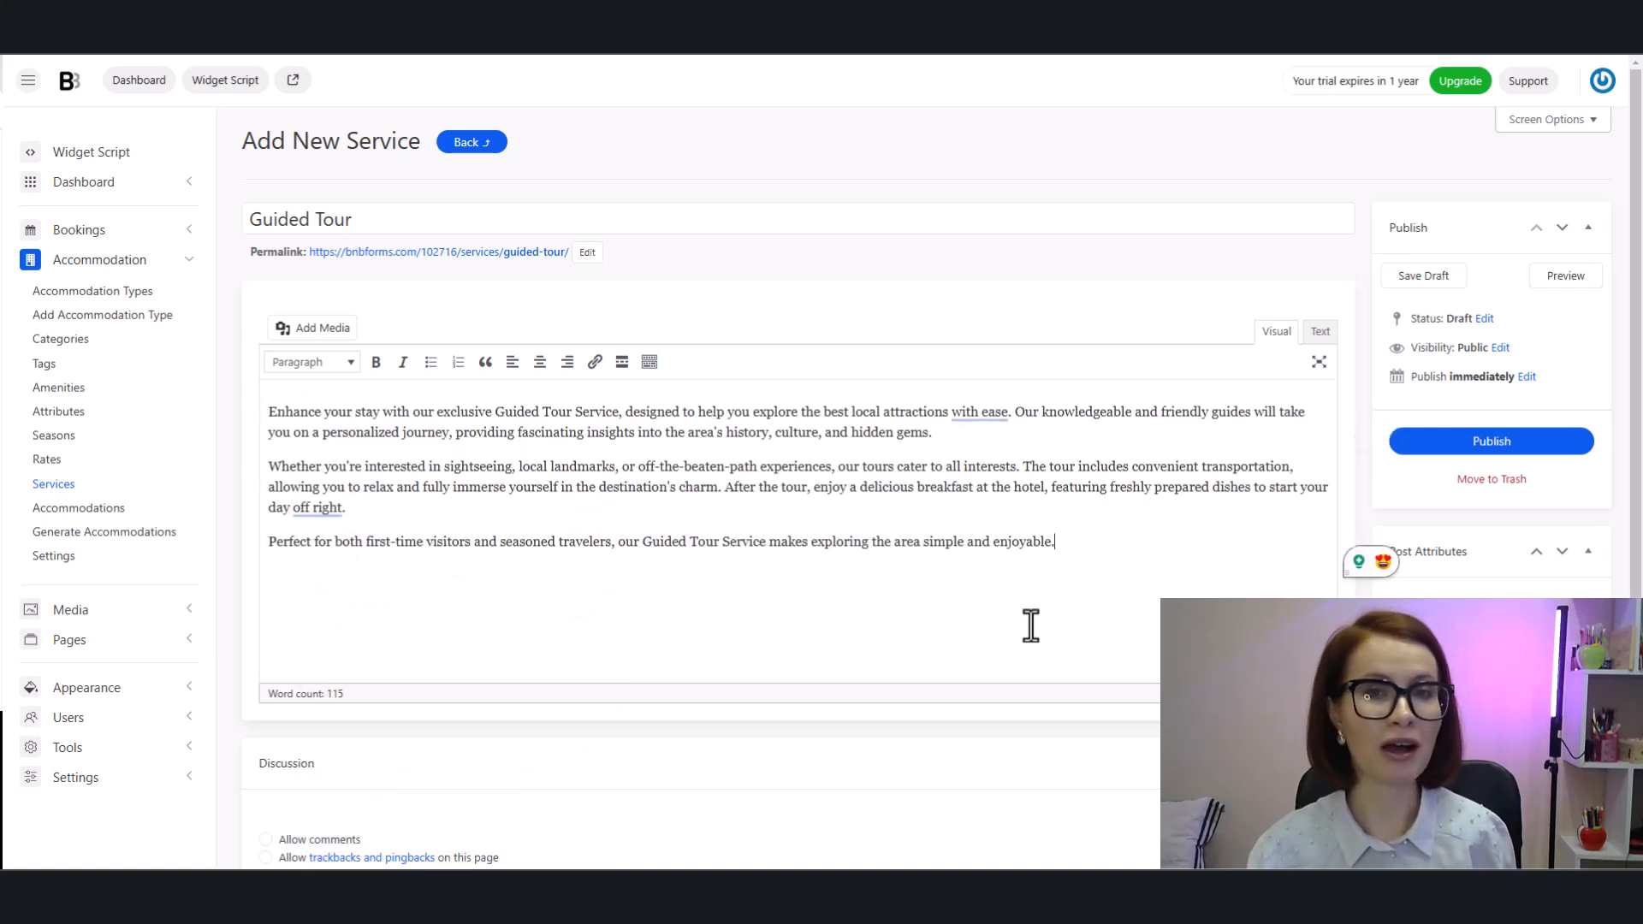
- Price the Guided Tour service at 100 with periodicity Once and charge Per Guest, and publish it
scroll(1034, 623, down, 3)
scroll(798, 462, down, 2)
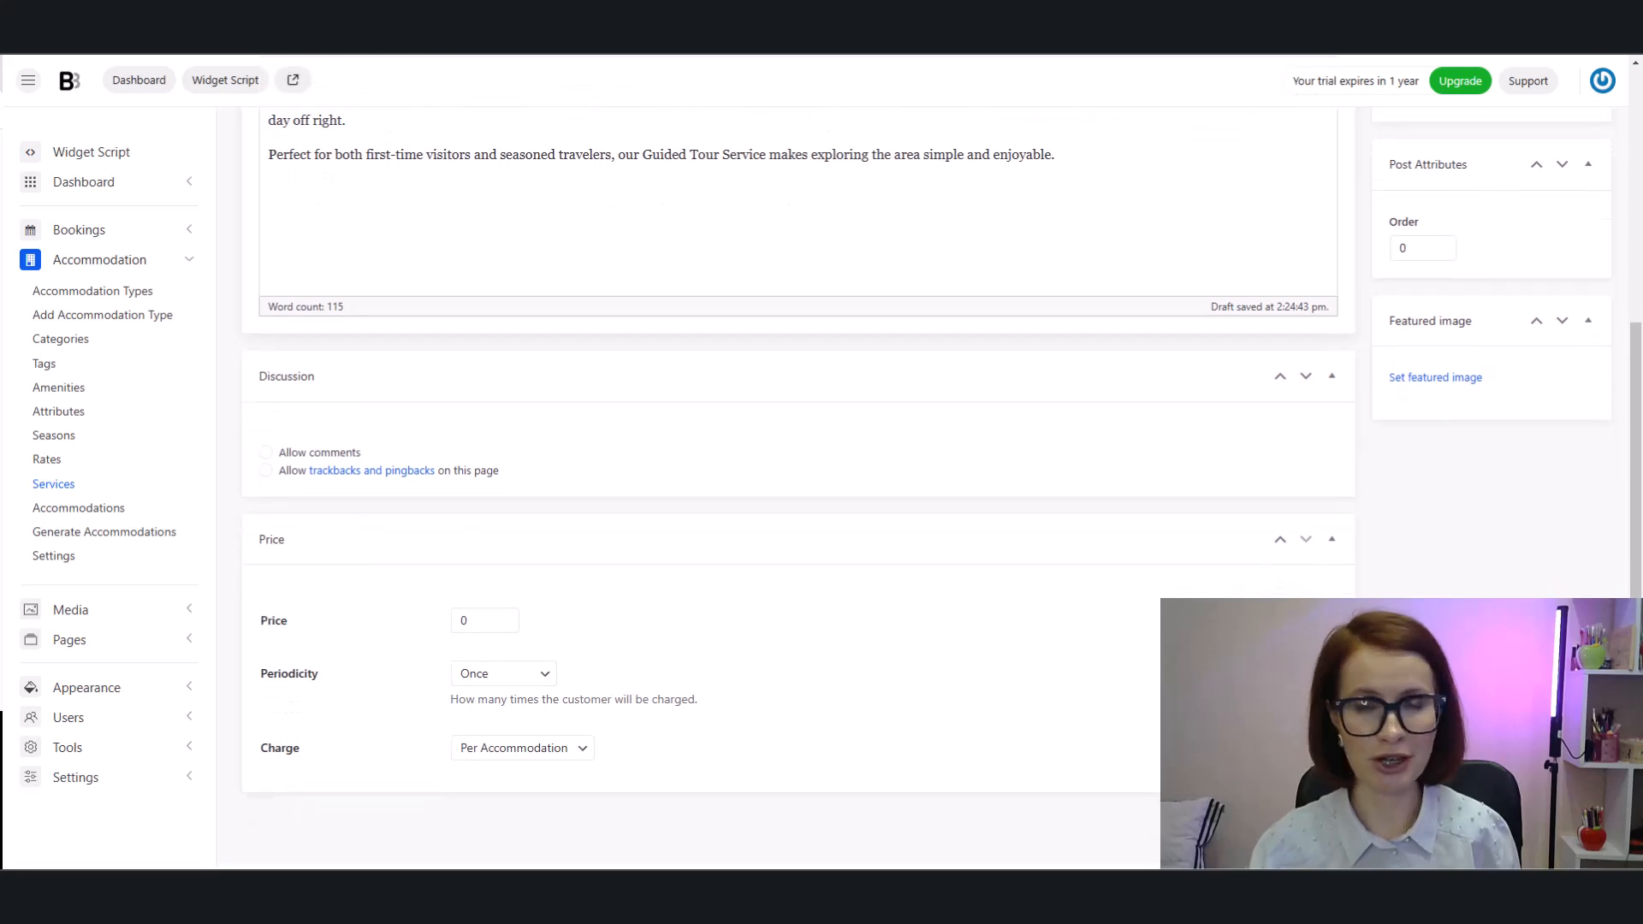
double_click(454, 620)
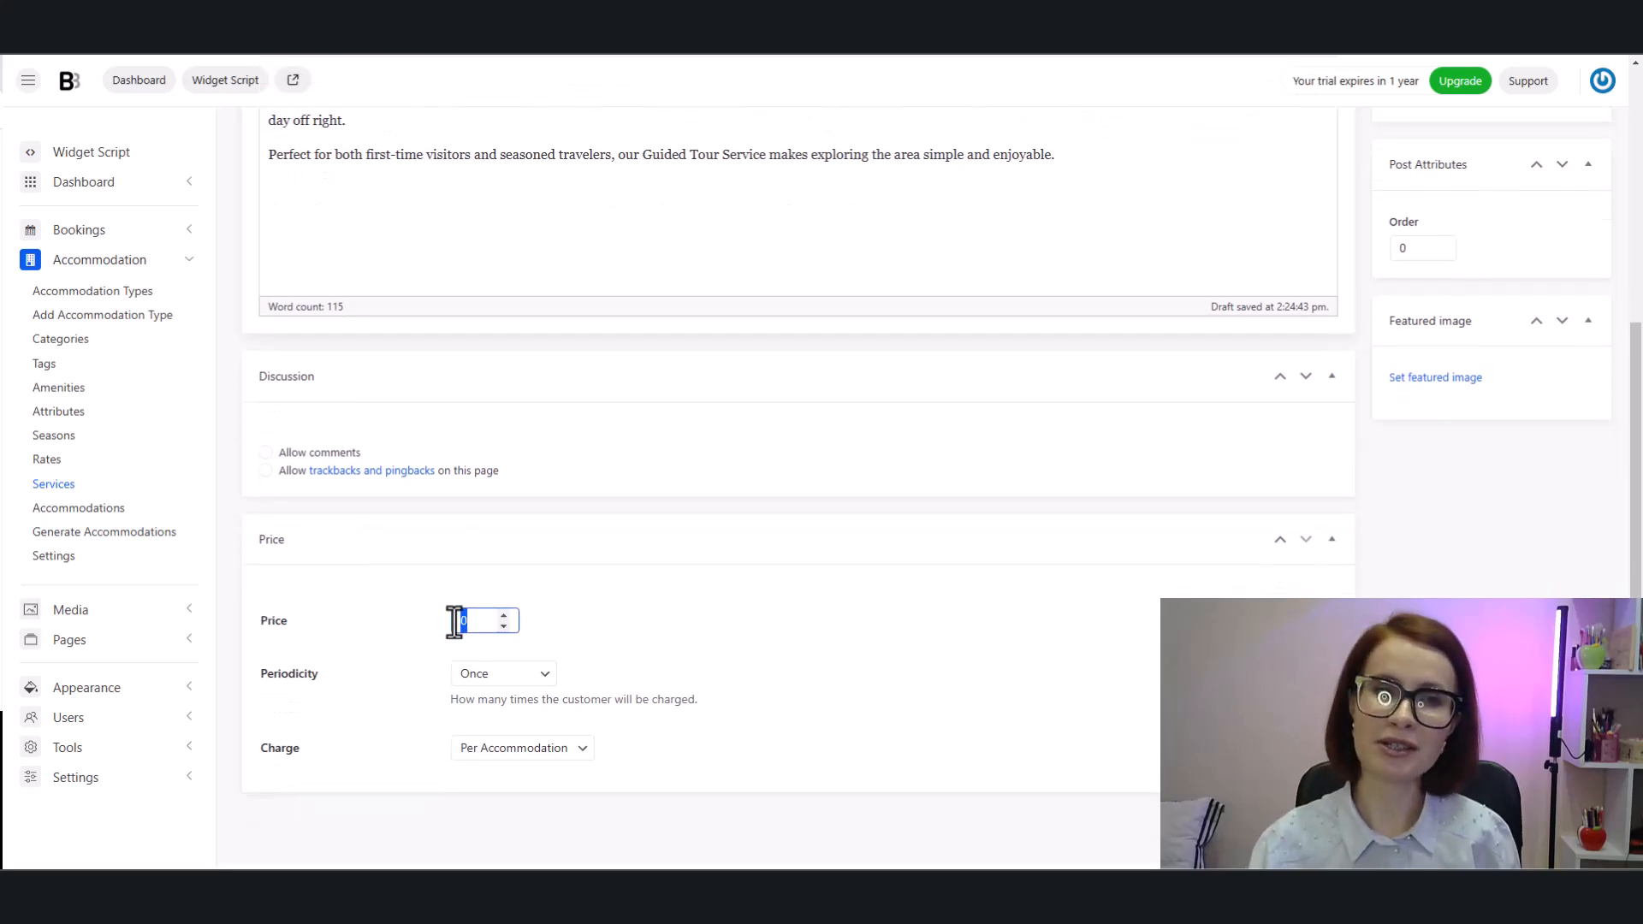
text(100)
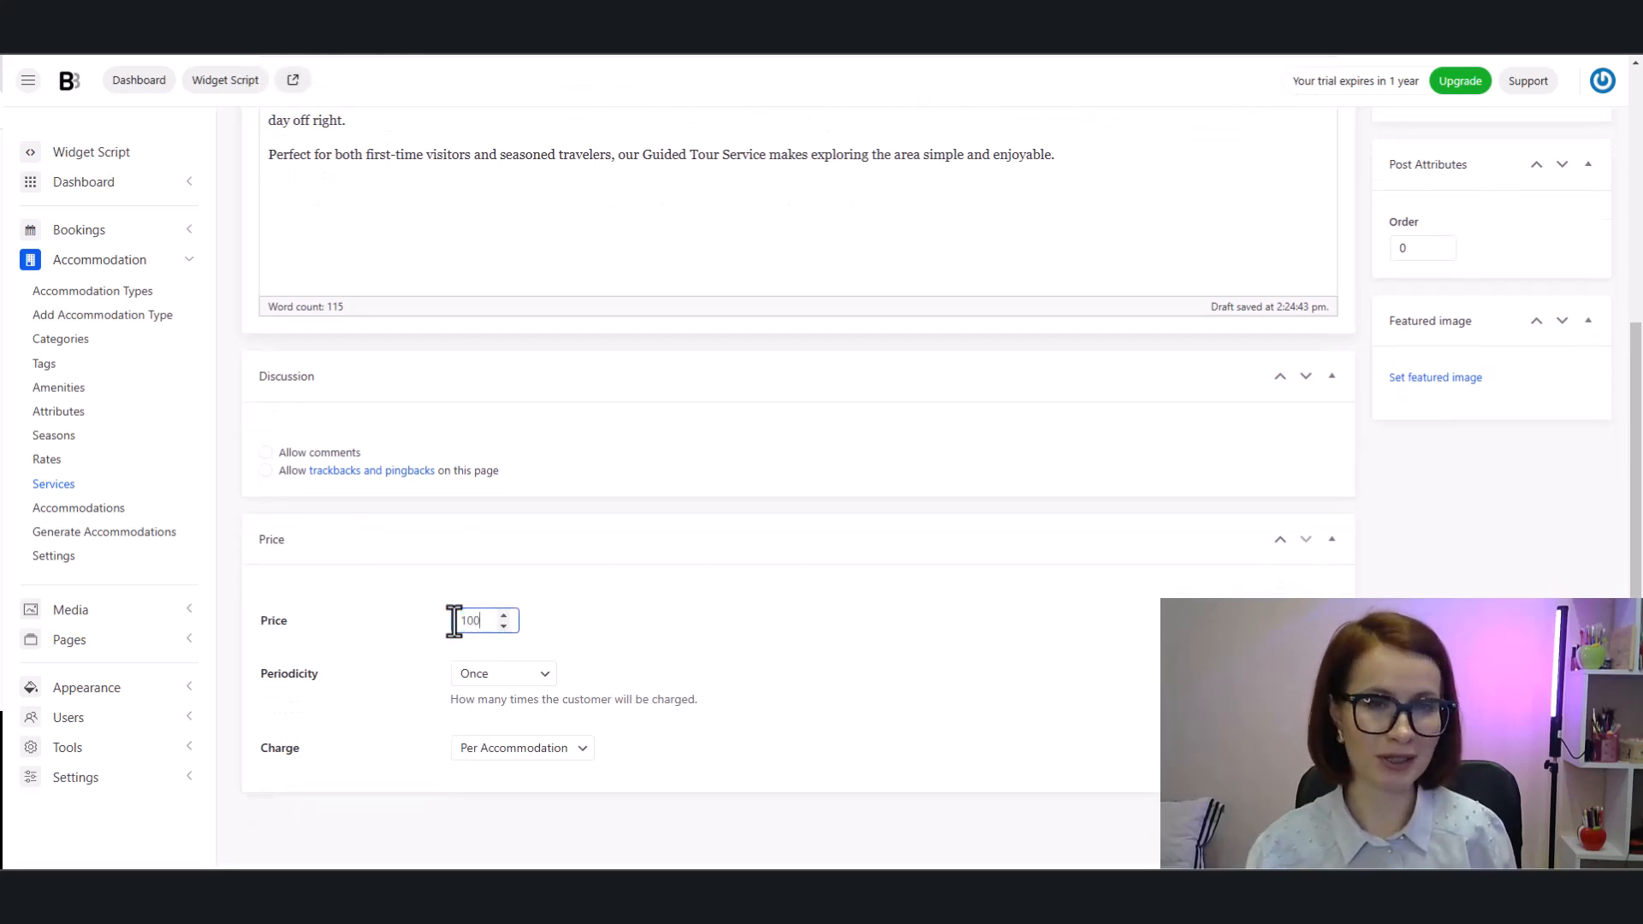
click(586, 649)
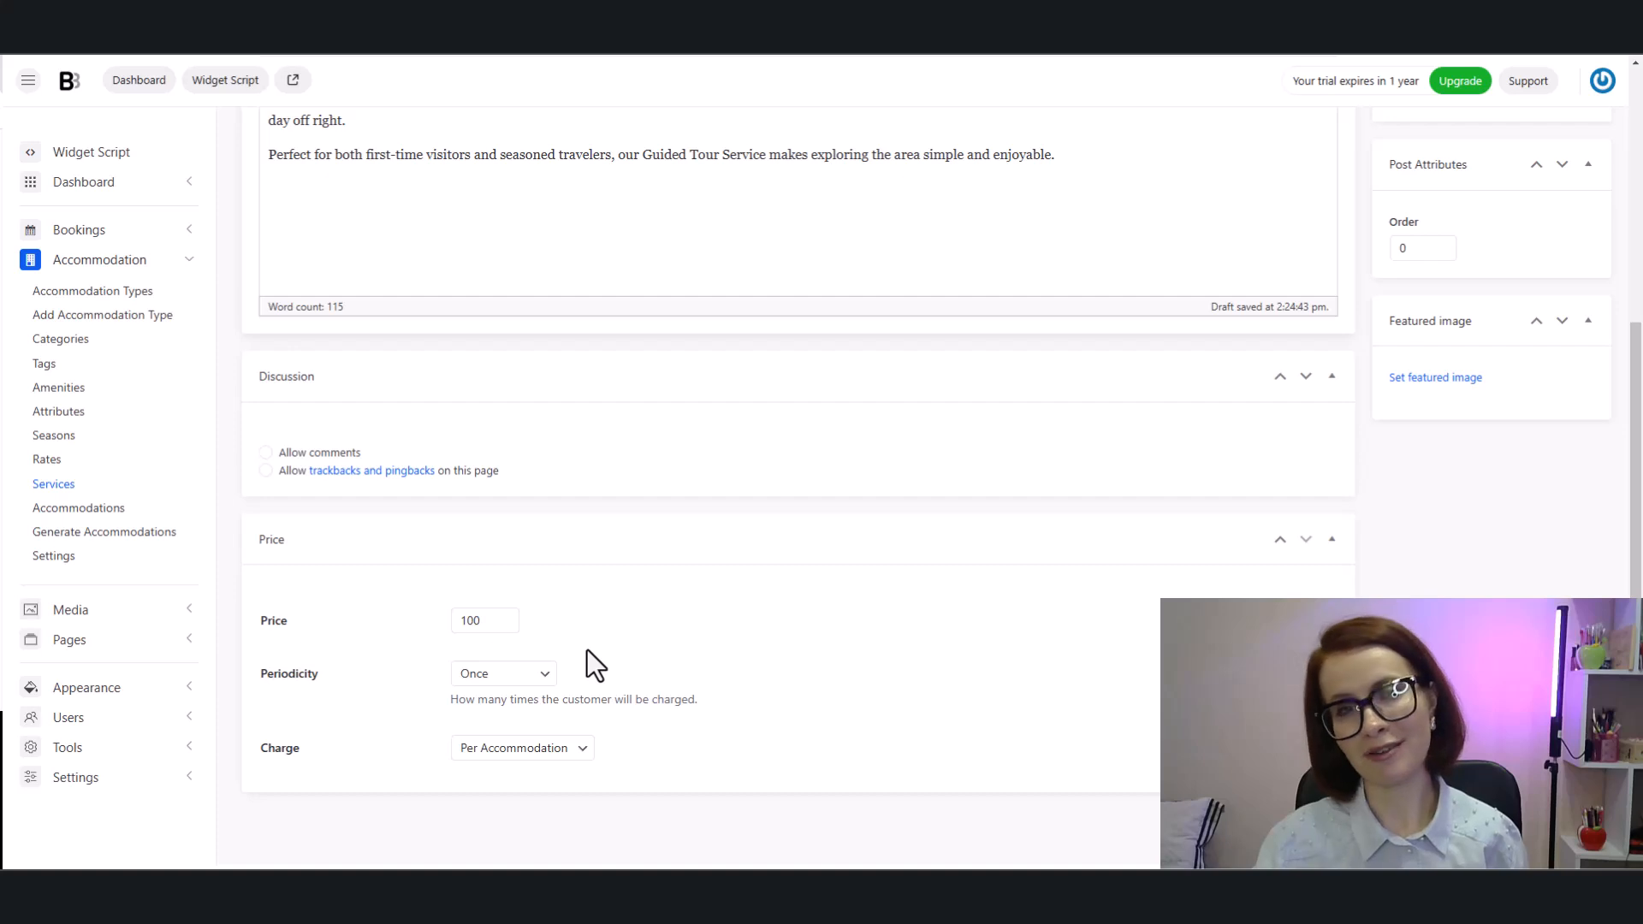
click(550, 674)
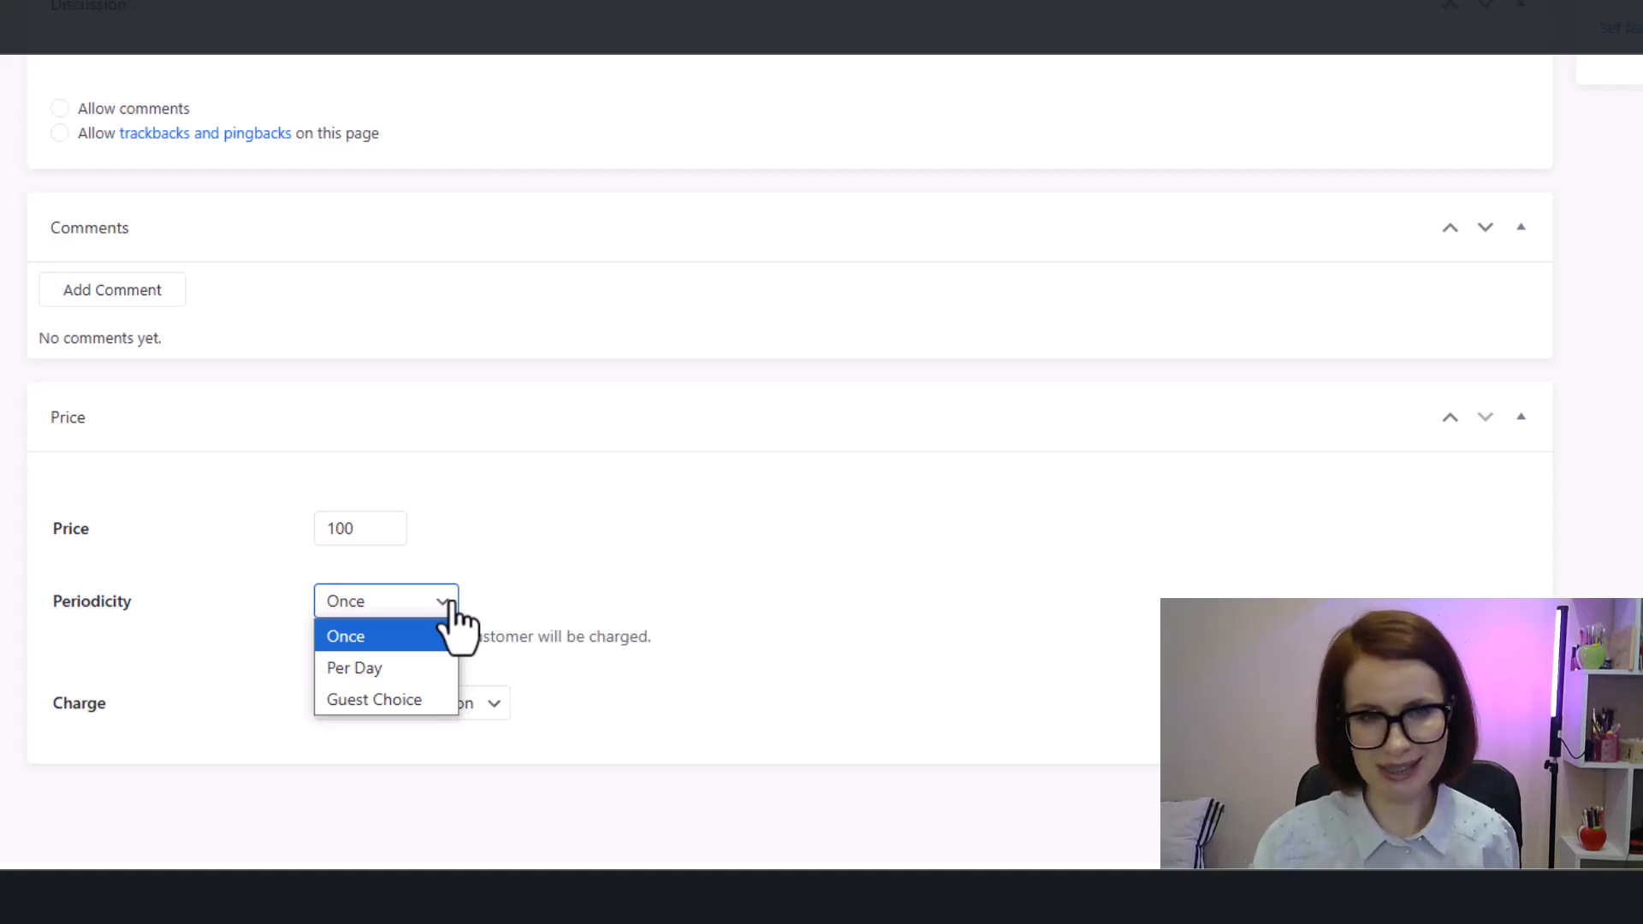
click(451, 602)
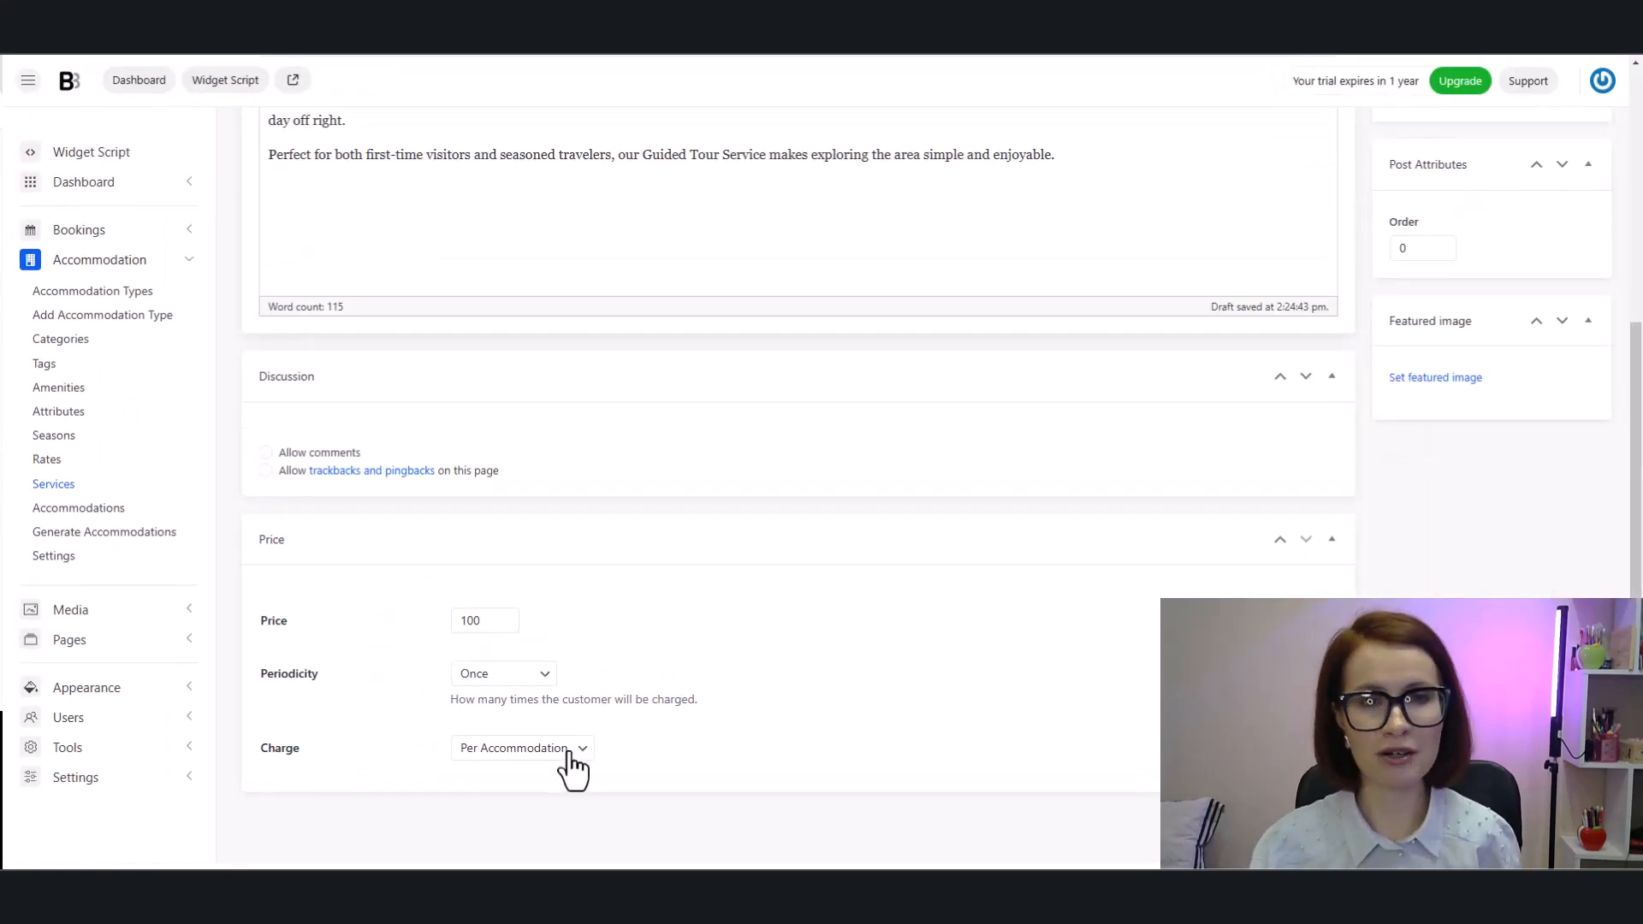
click(571, 753)
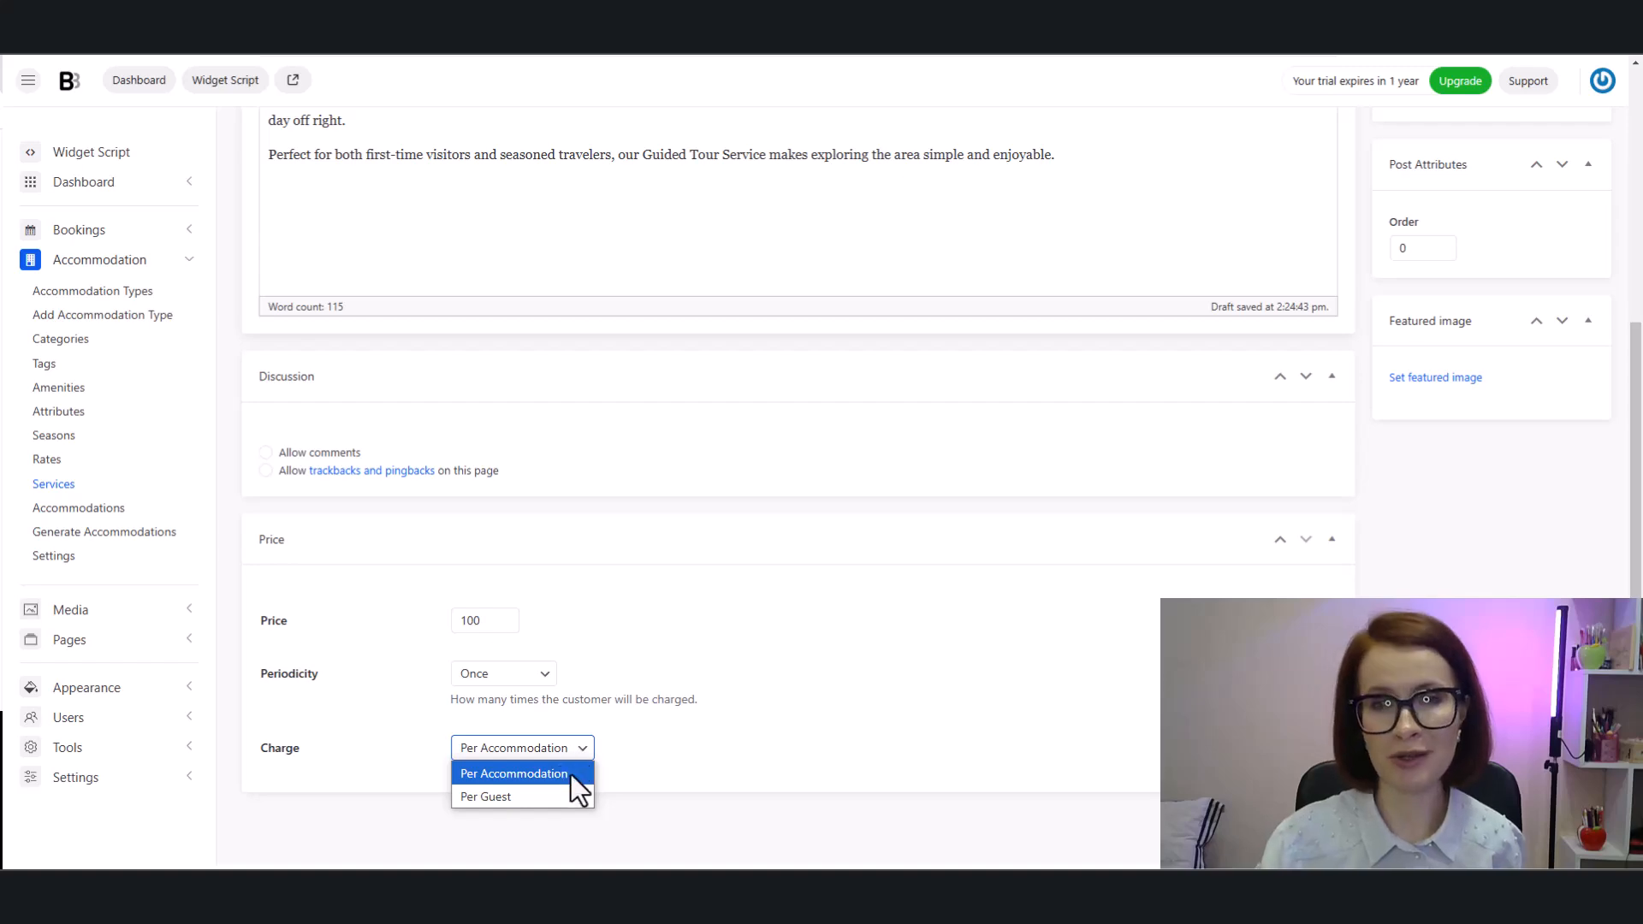
click(568, 794)
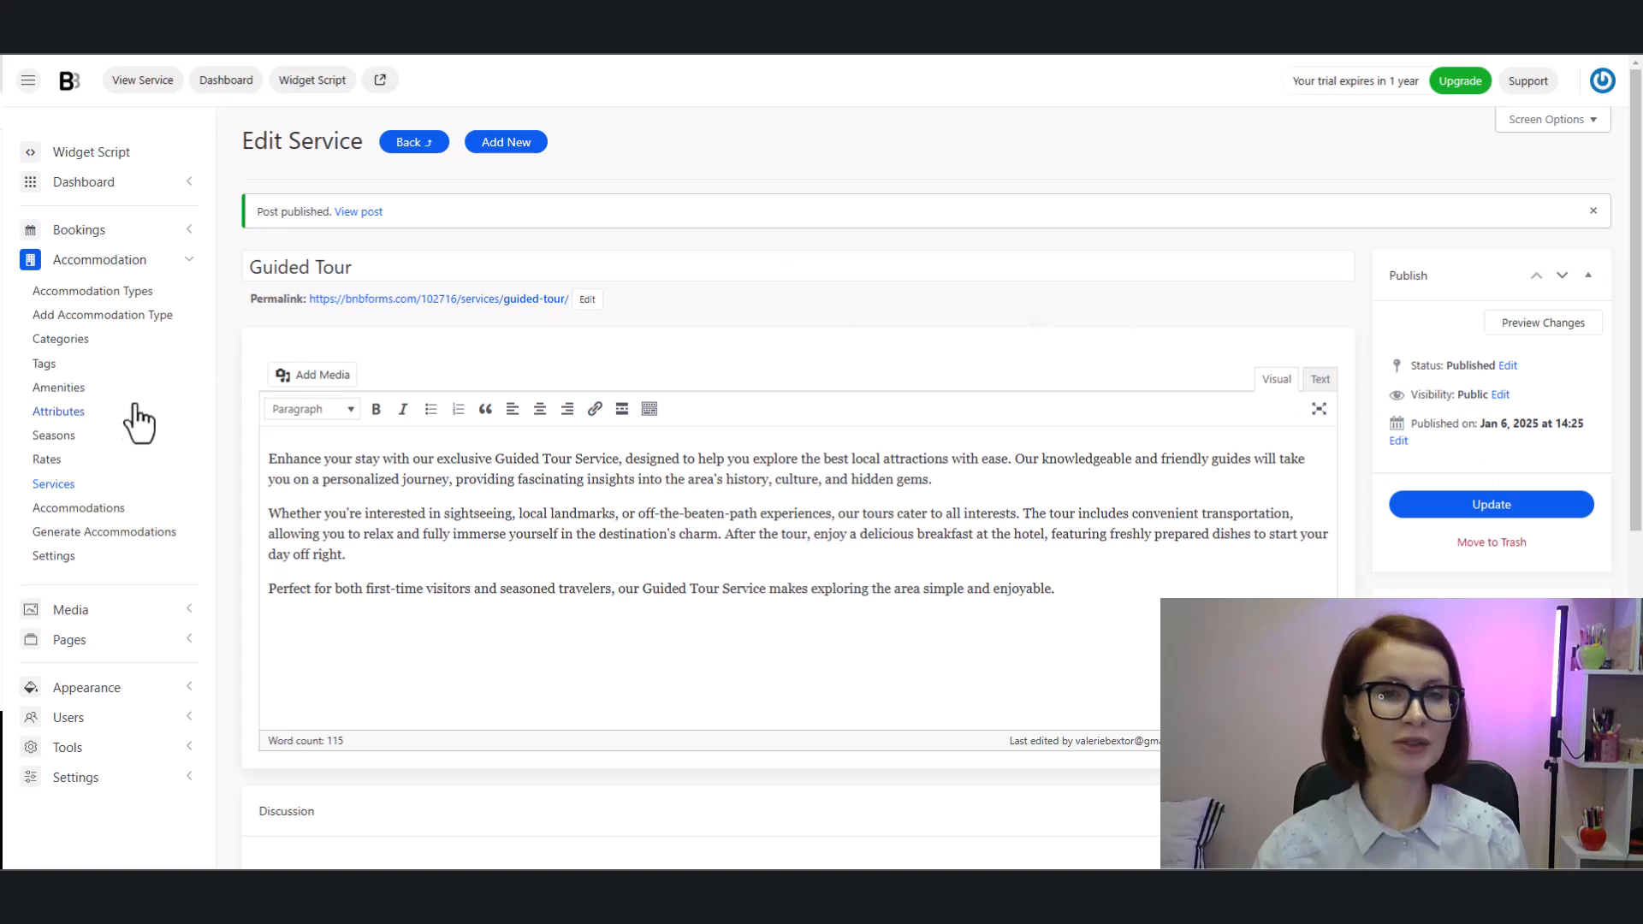
- Start a new season titled Winter Wonderland
click(38, 438)
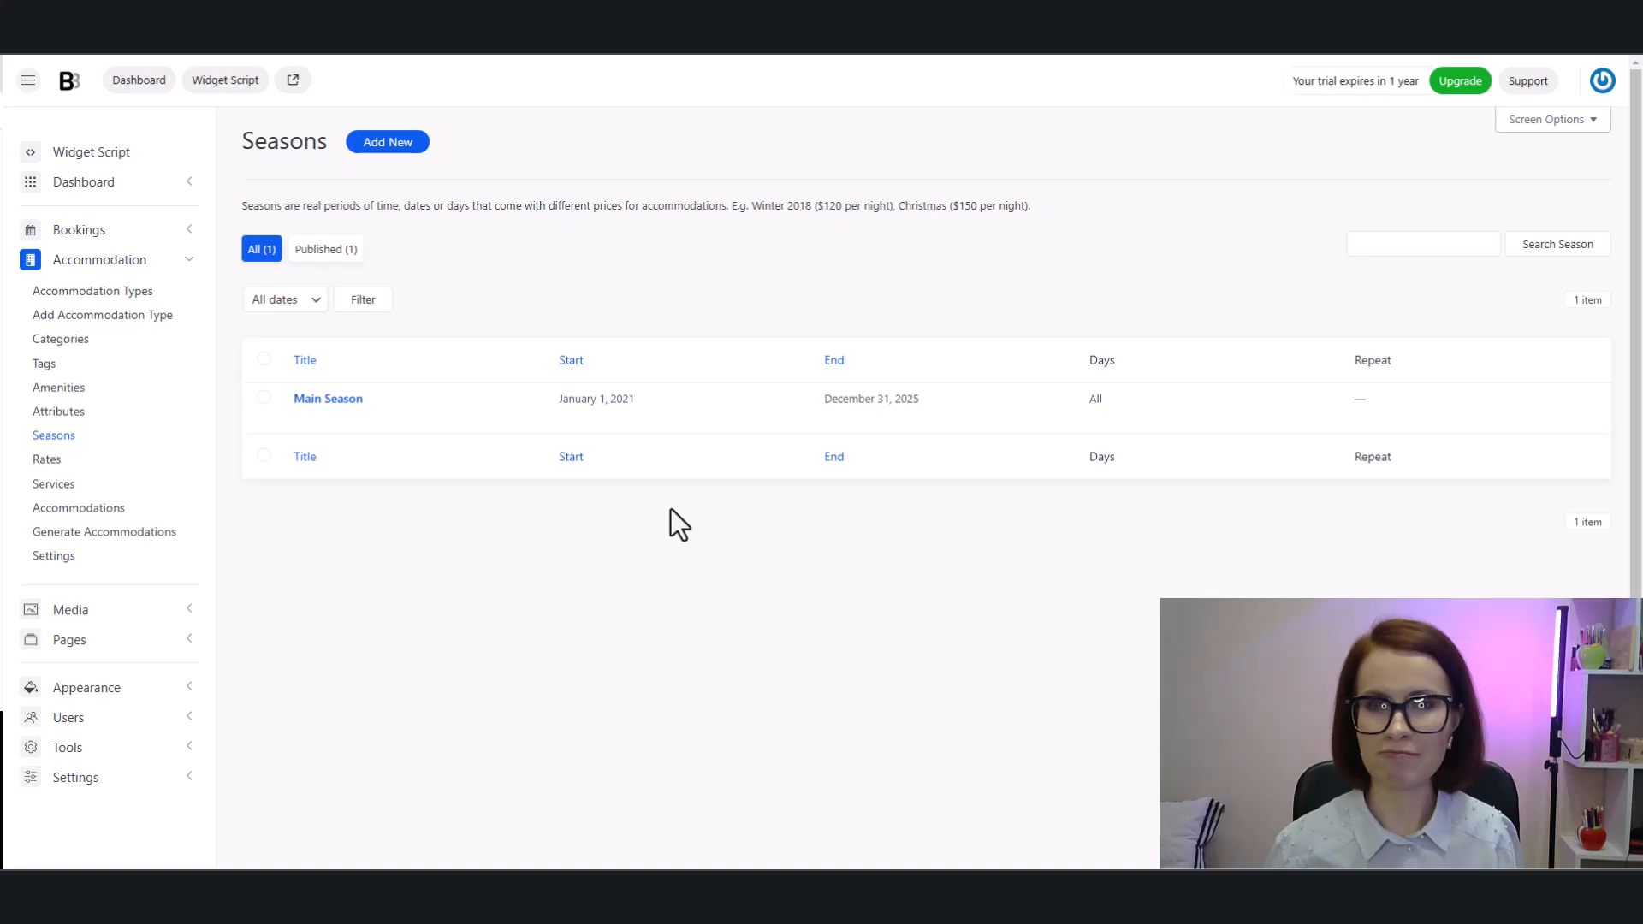
click(386, 152)
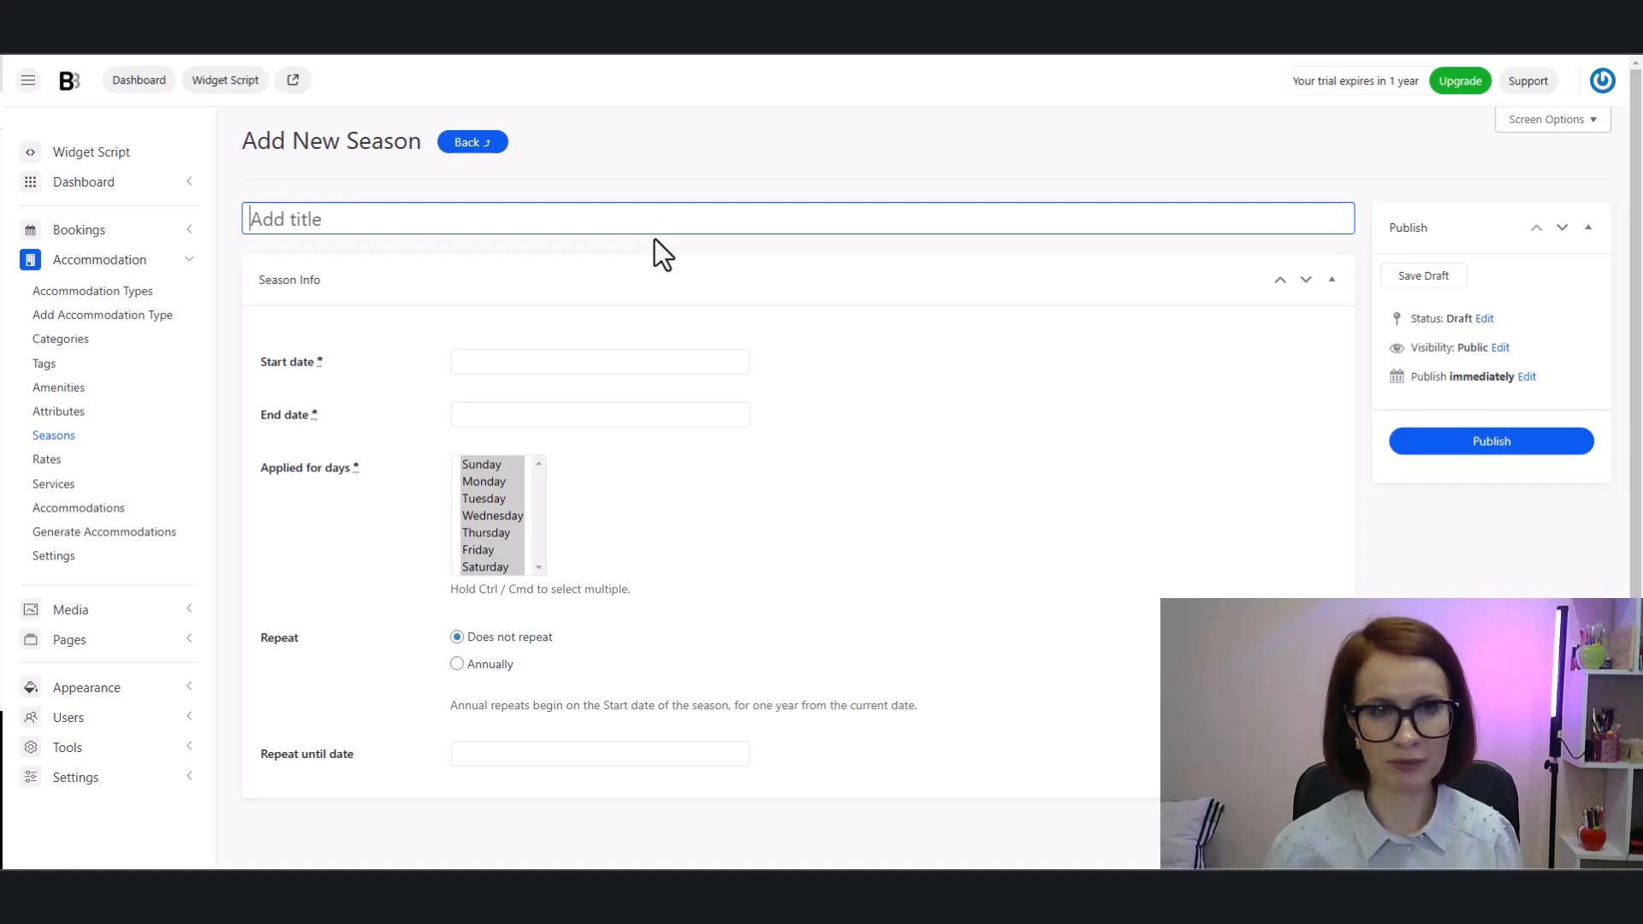
text(Winter Wonderland)
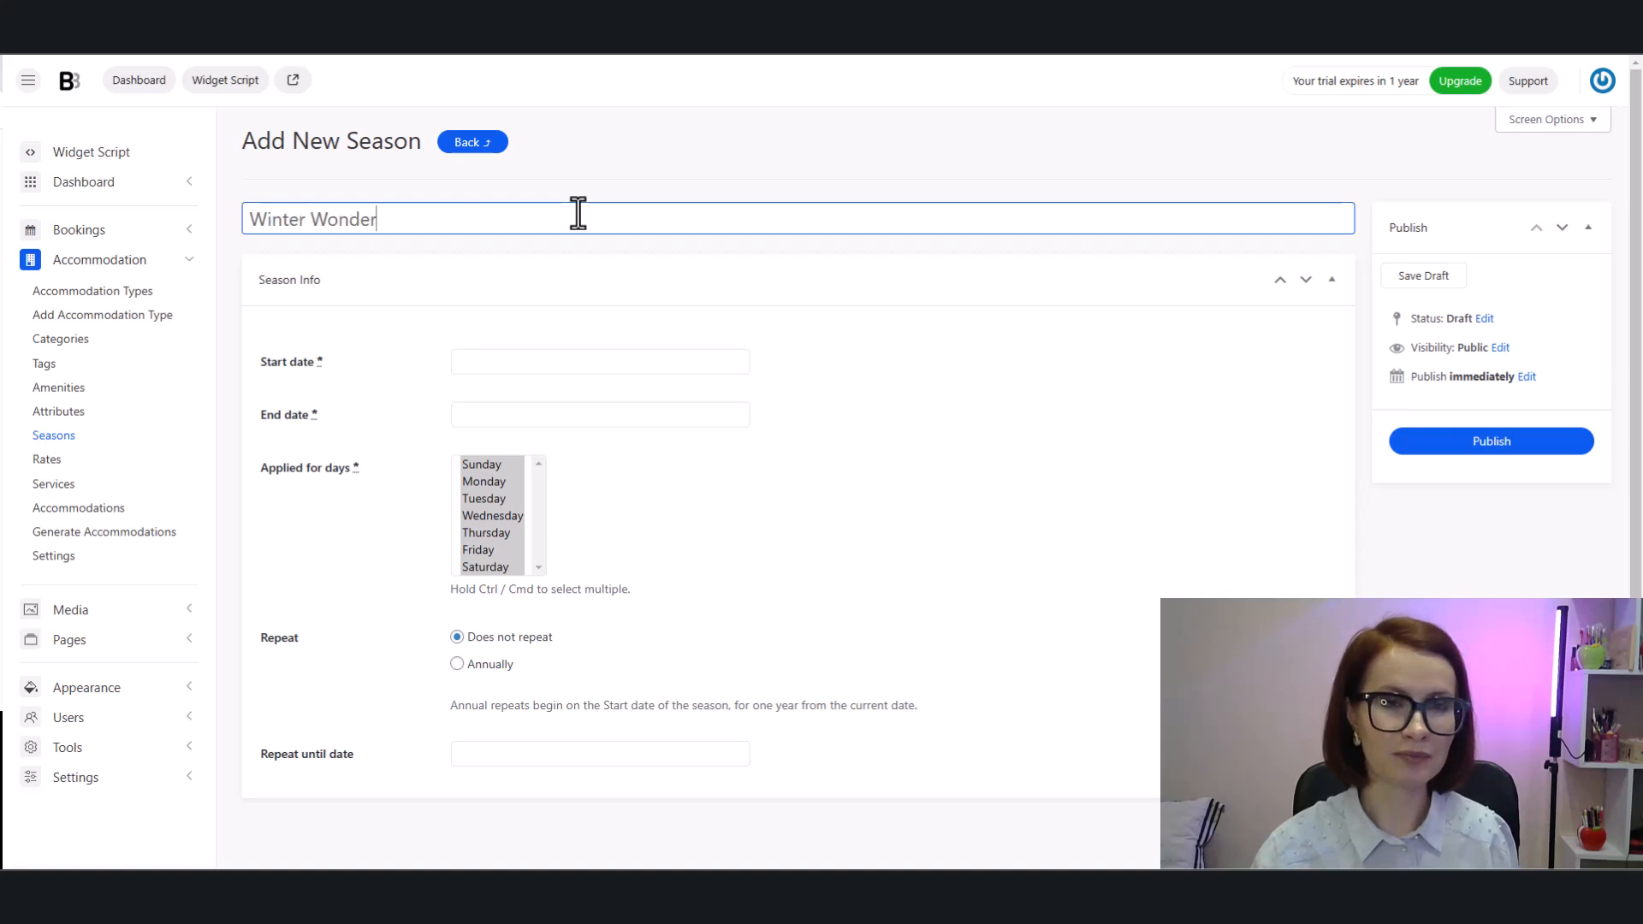
click(597, 239)
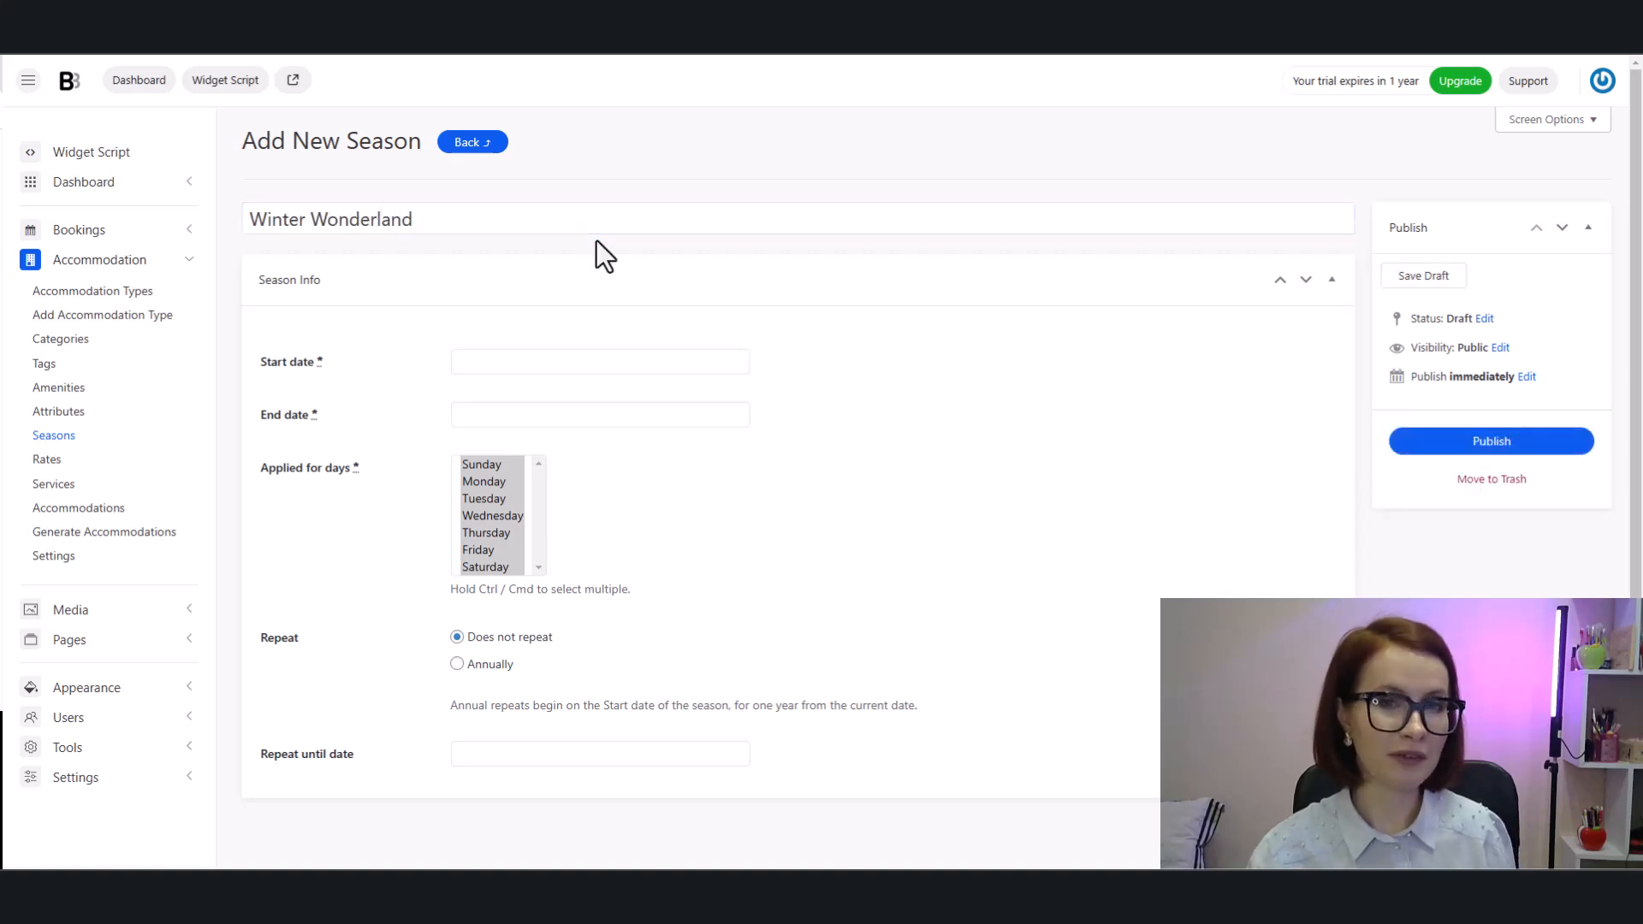
- Set the season's start date to 01/01/2025 and its end date to 28/02/2025
click(673, 380)
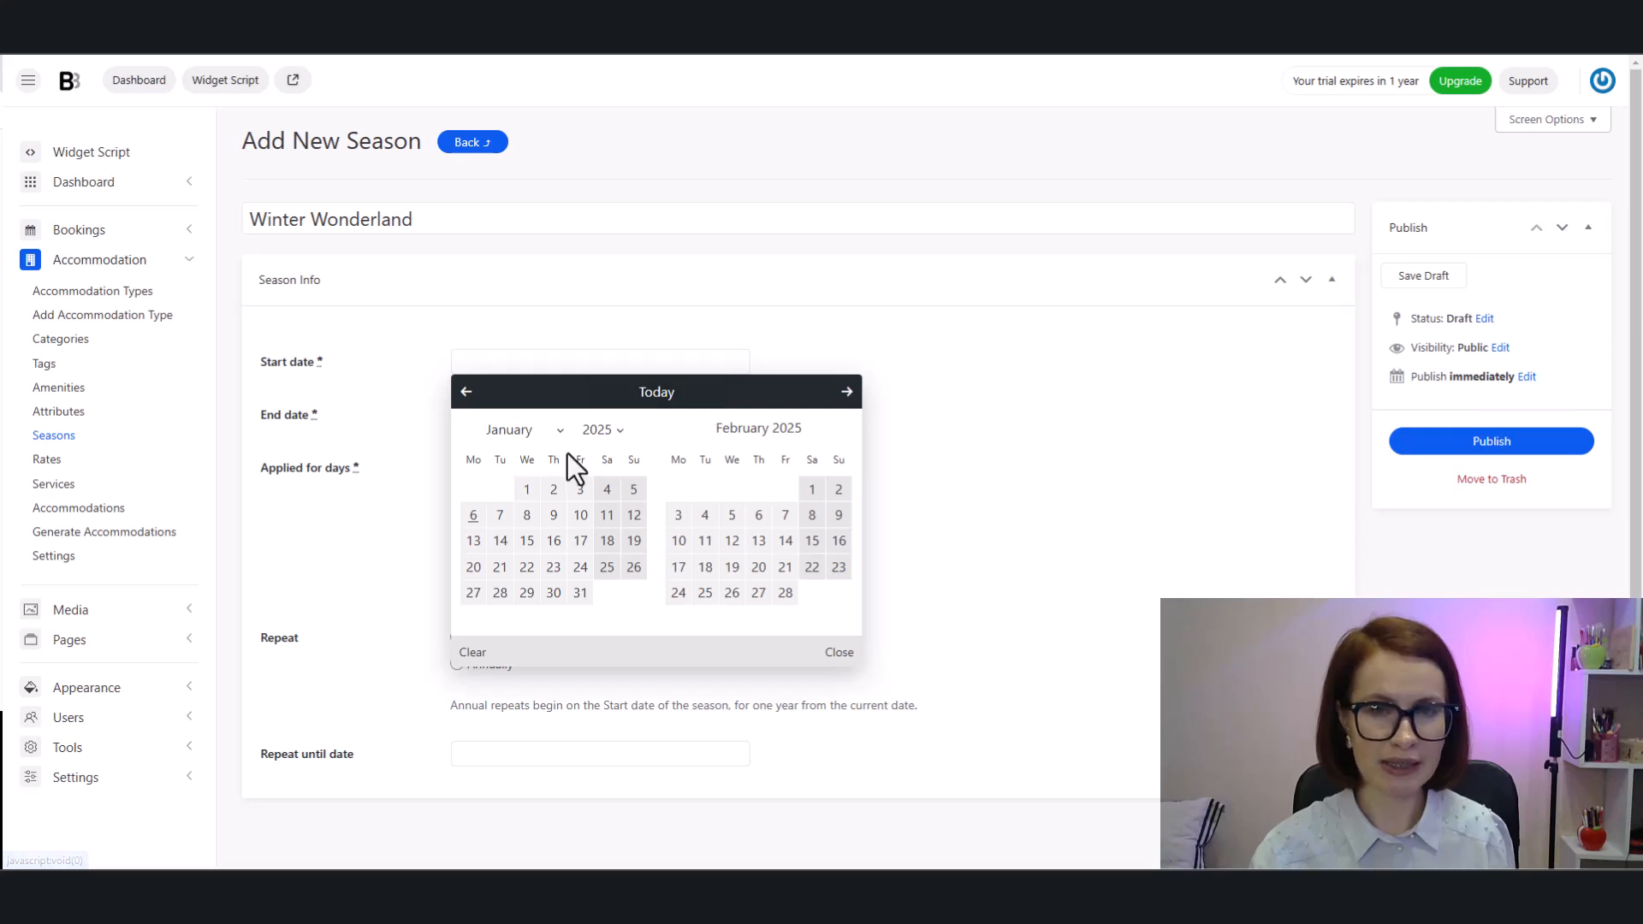
click(527, 490)
click(550, 415)
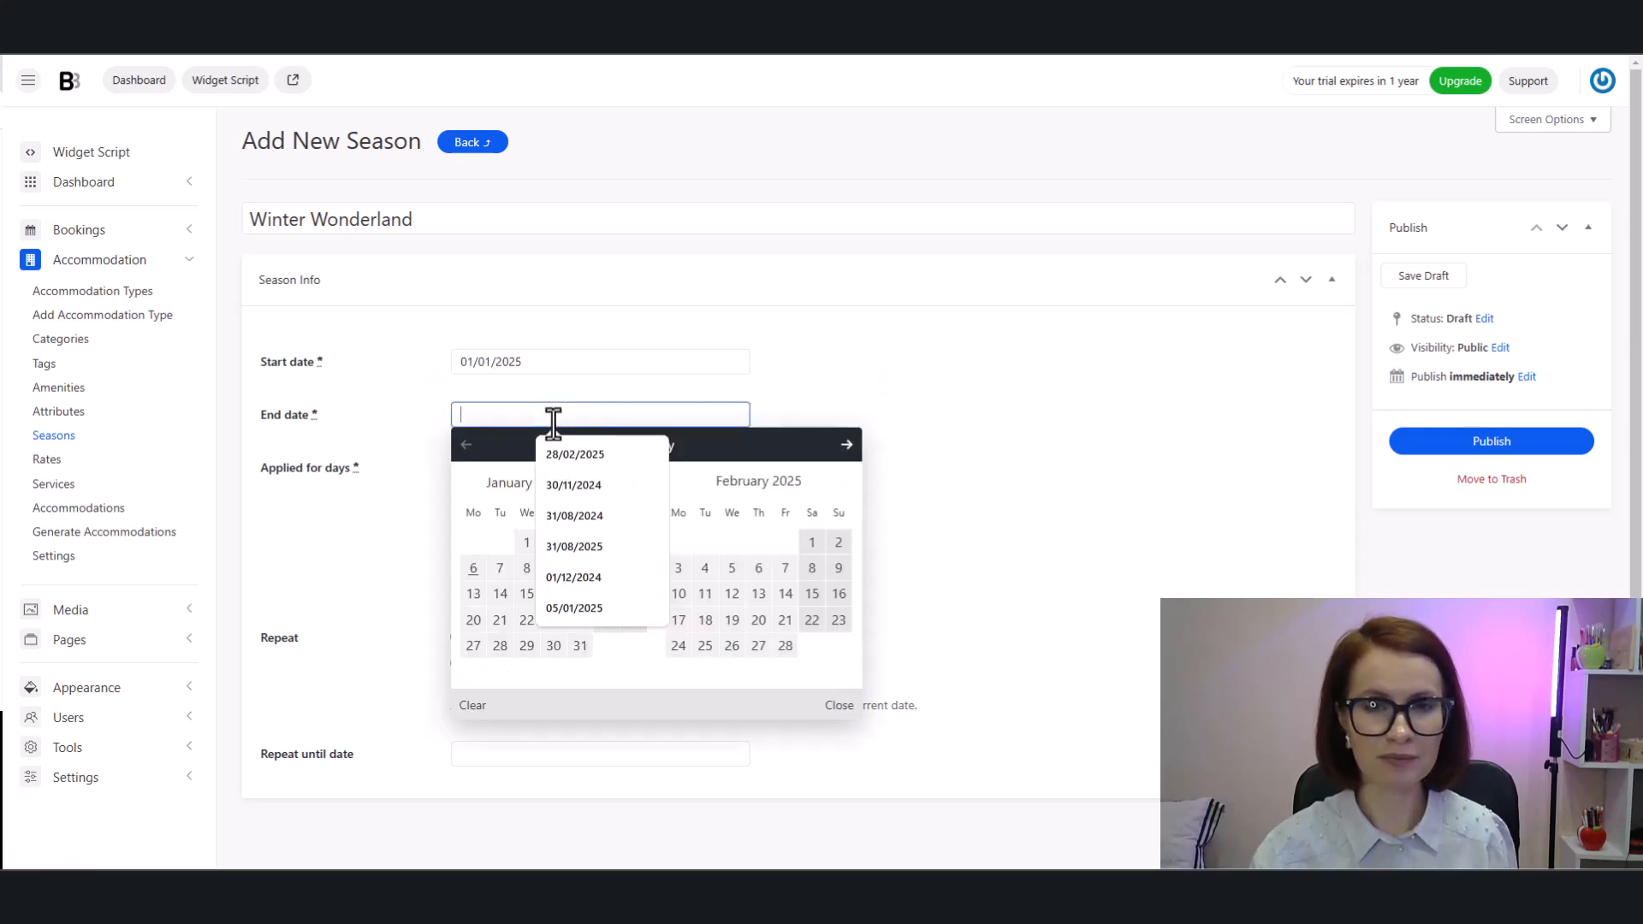
click(580, 649)
- Extend the season's title to Winter Wonderland 2025 and publish the season
click(475, 224)
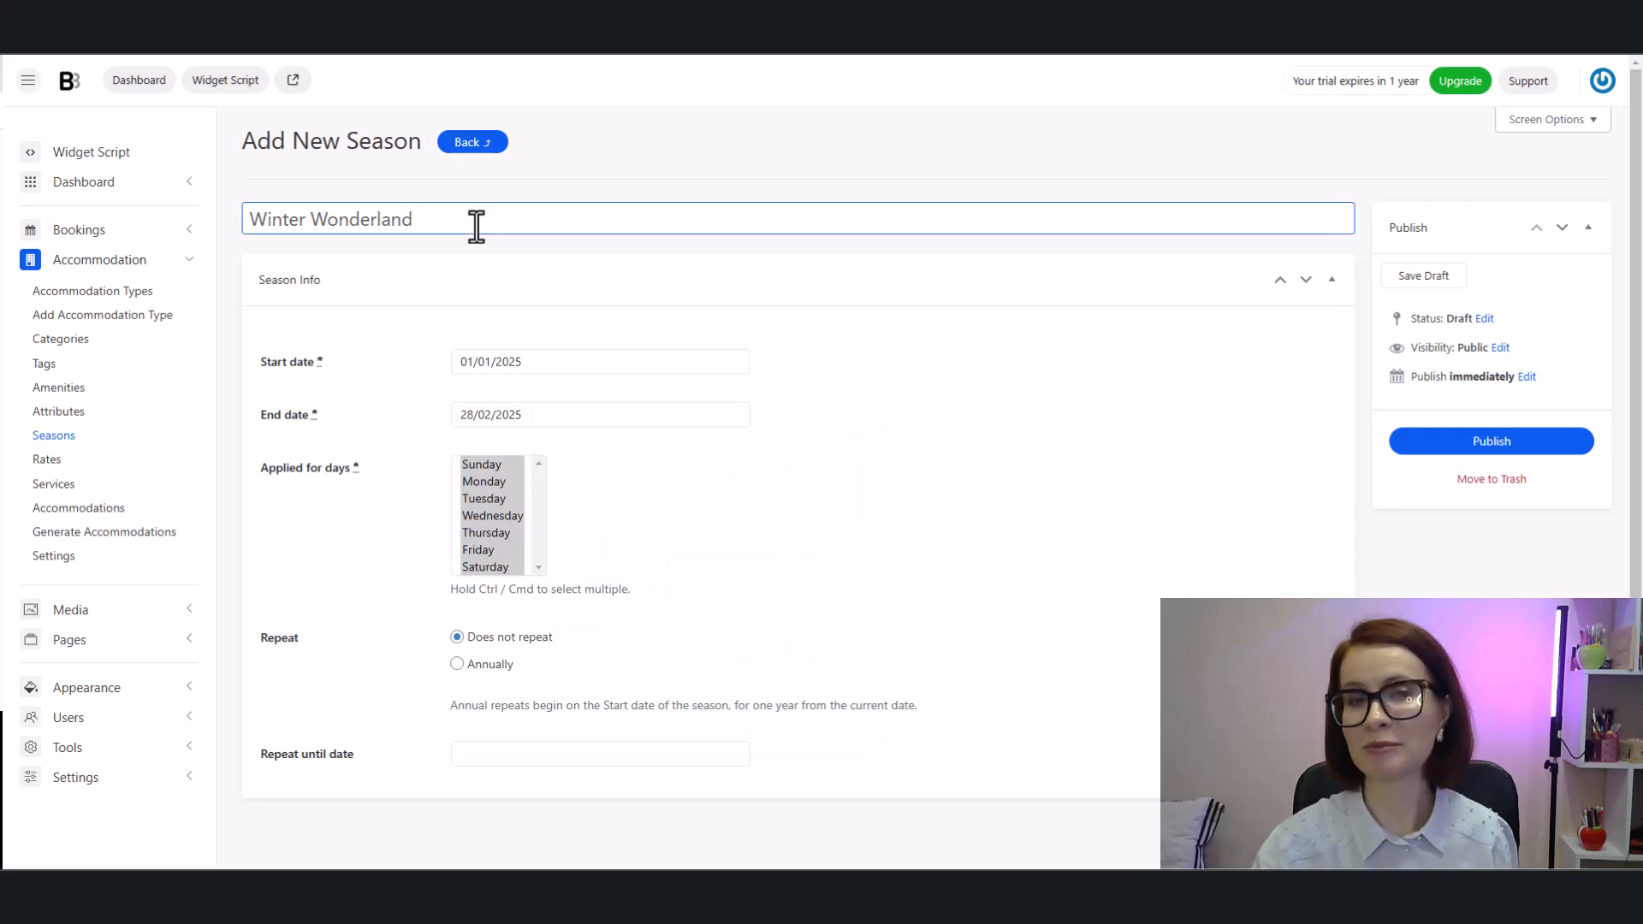
text(2025)
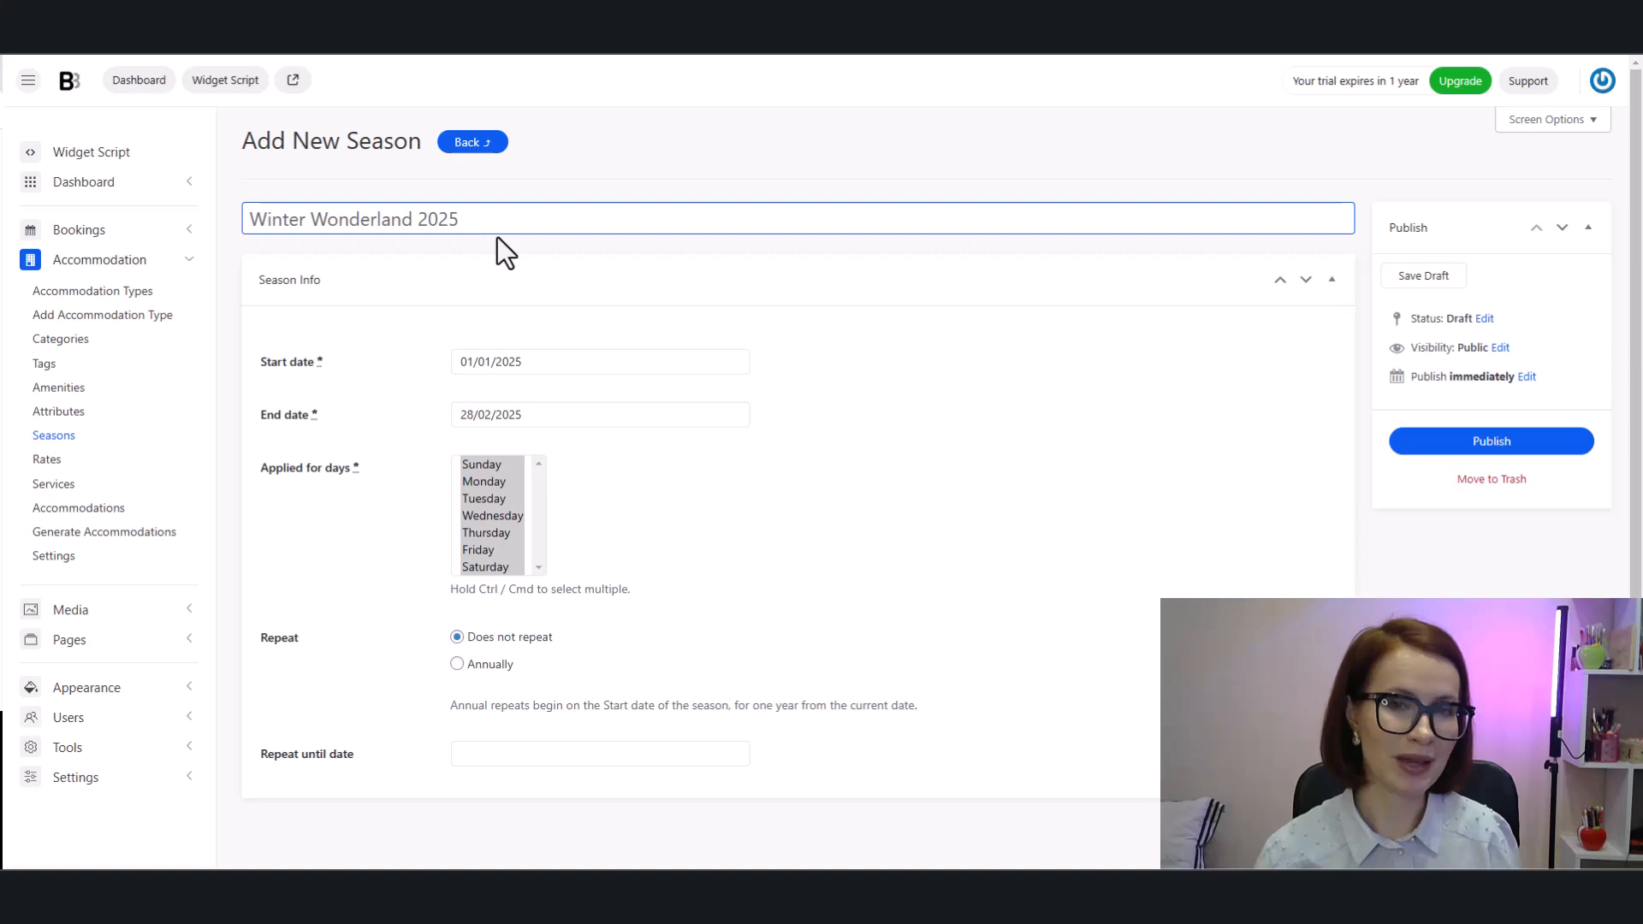
click(1022, 178)
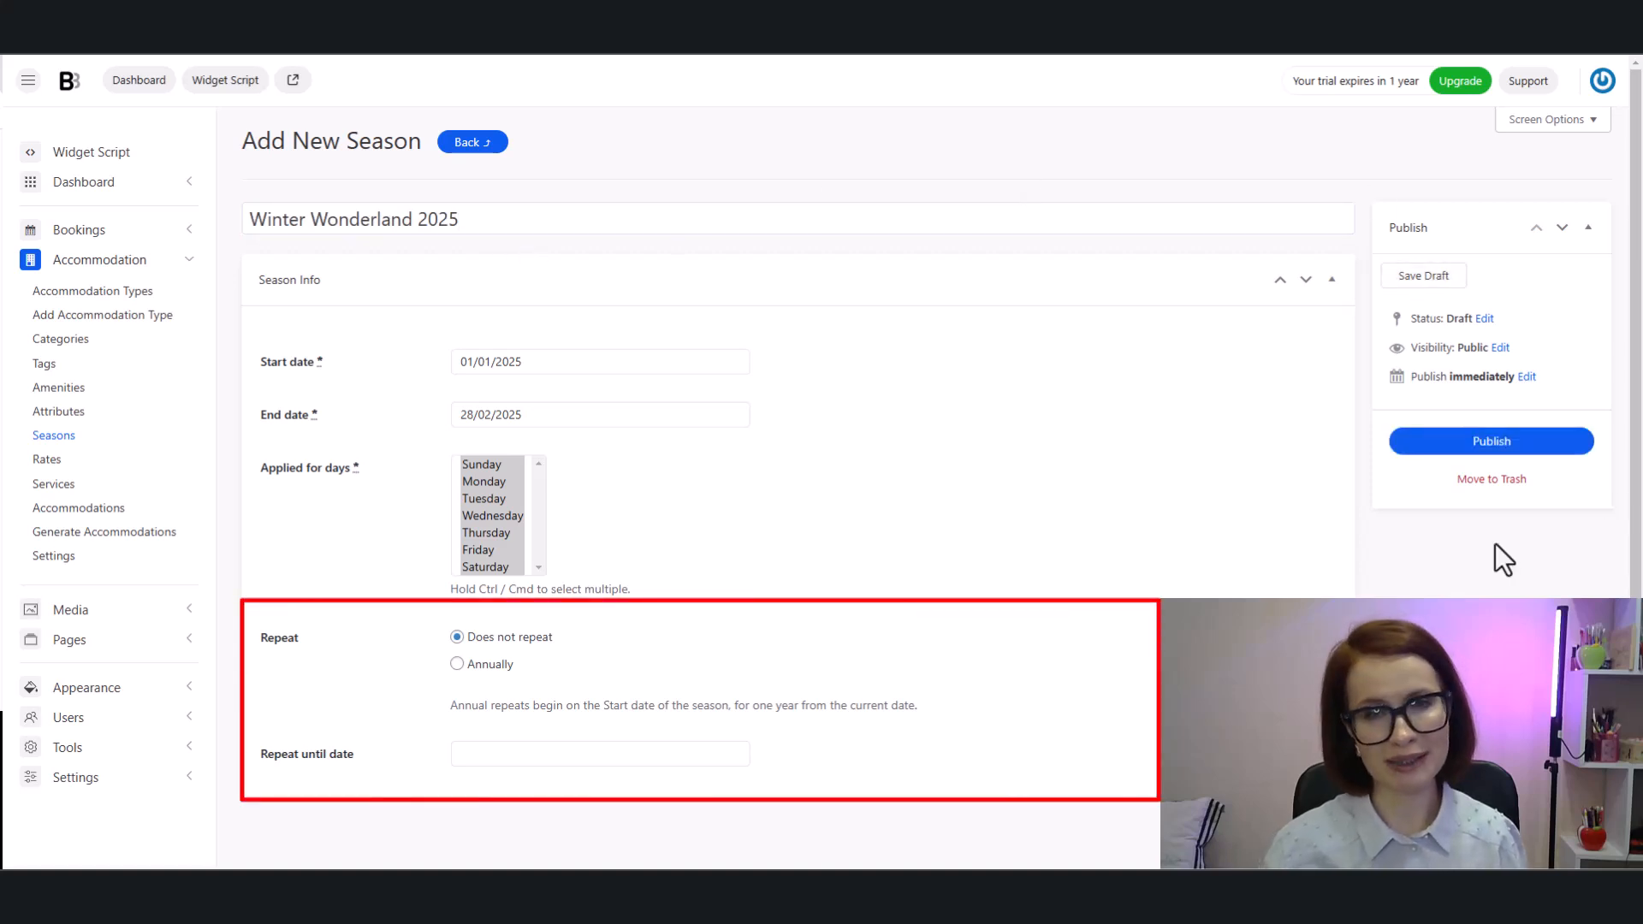
click(1503, 443)
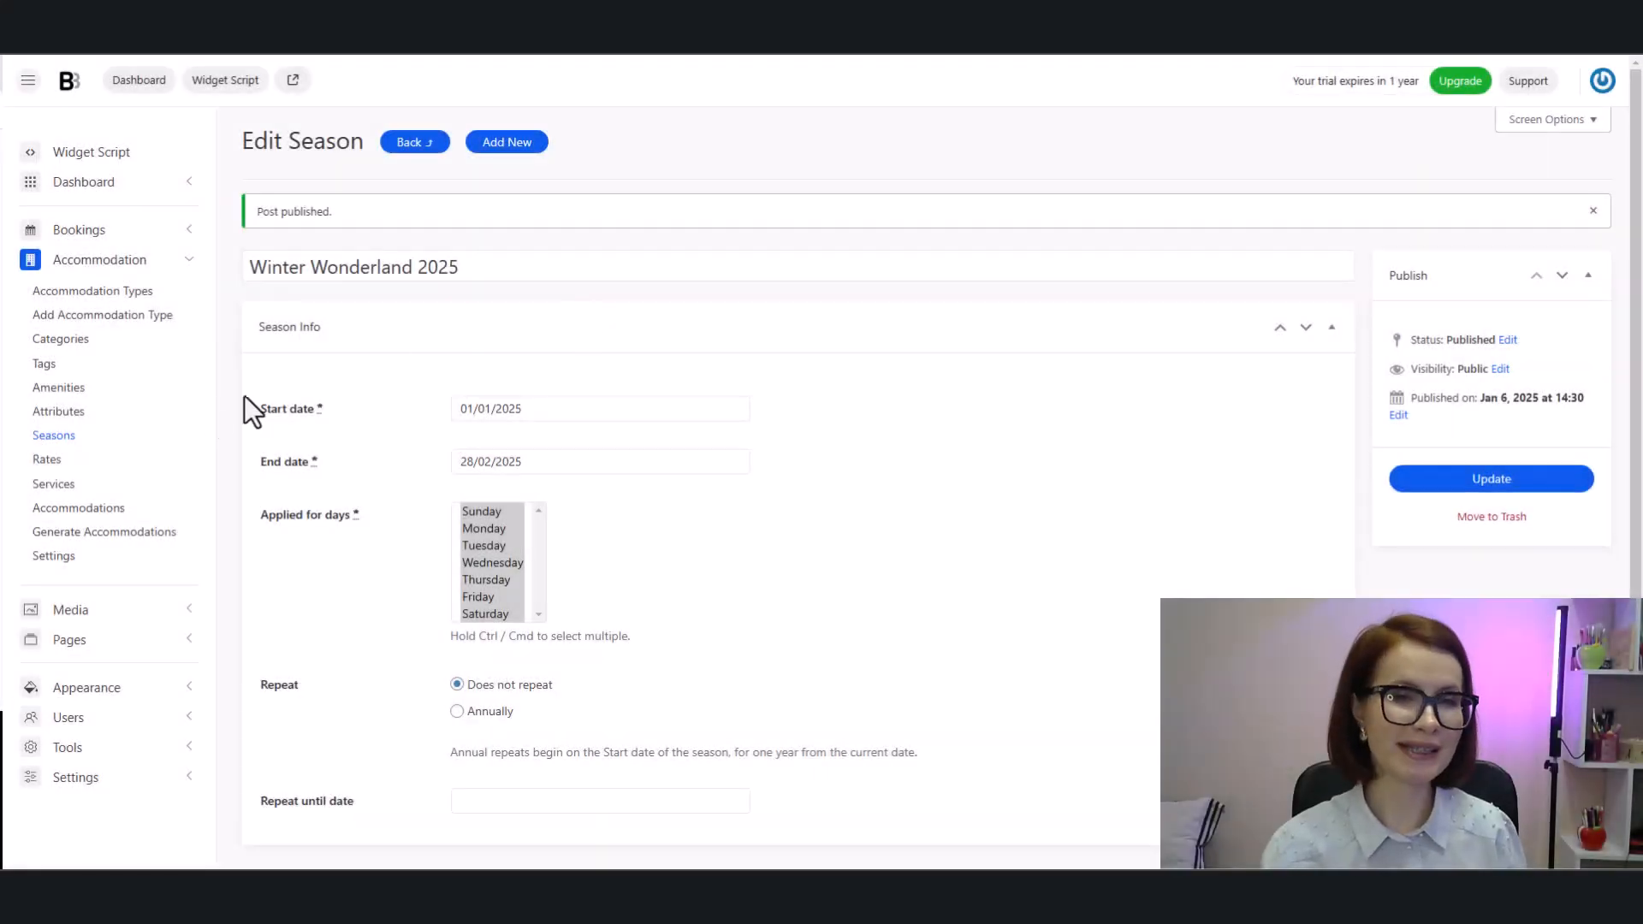
- Move the Non-Refundable rate of the trashed Comfort Triple Room to the trash in the rates list
click(35, 466)
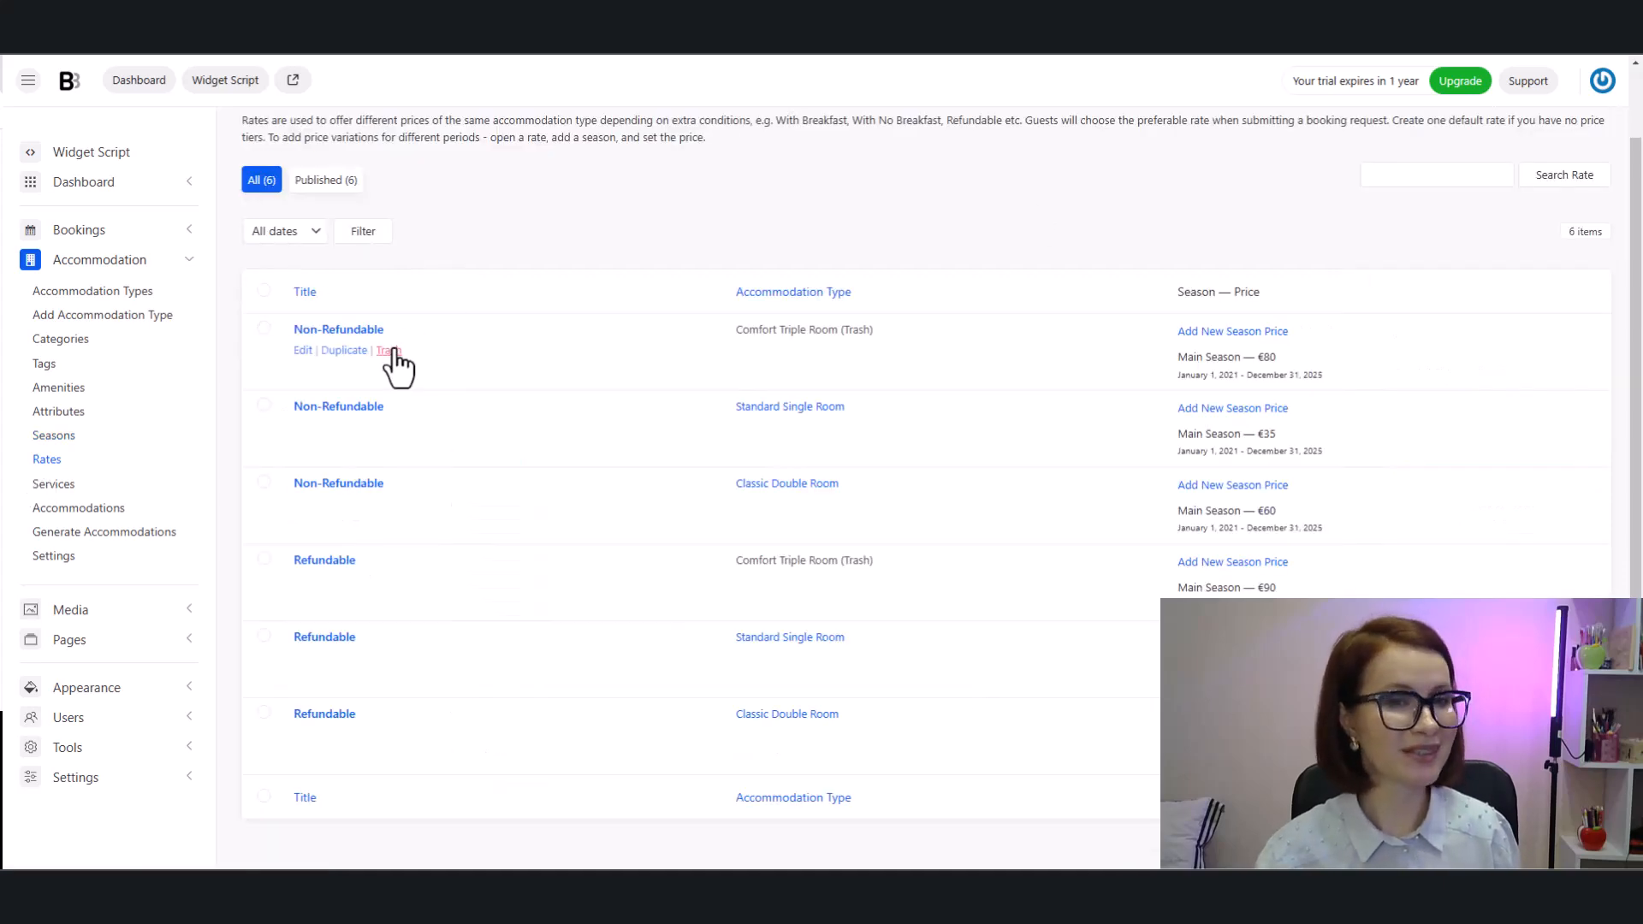
click(388, 350)
scroll(580, 419, down, 2)
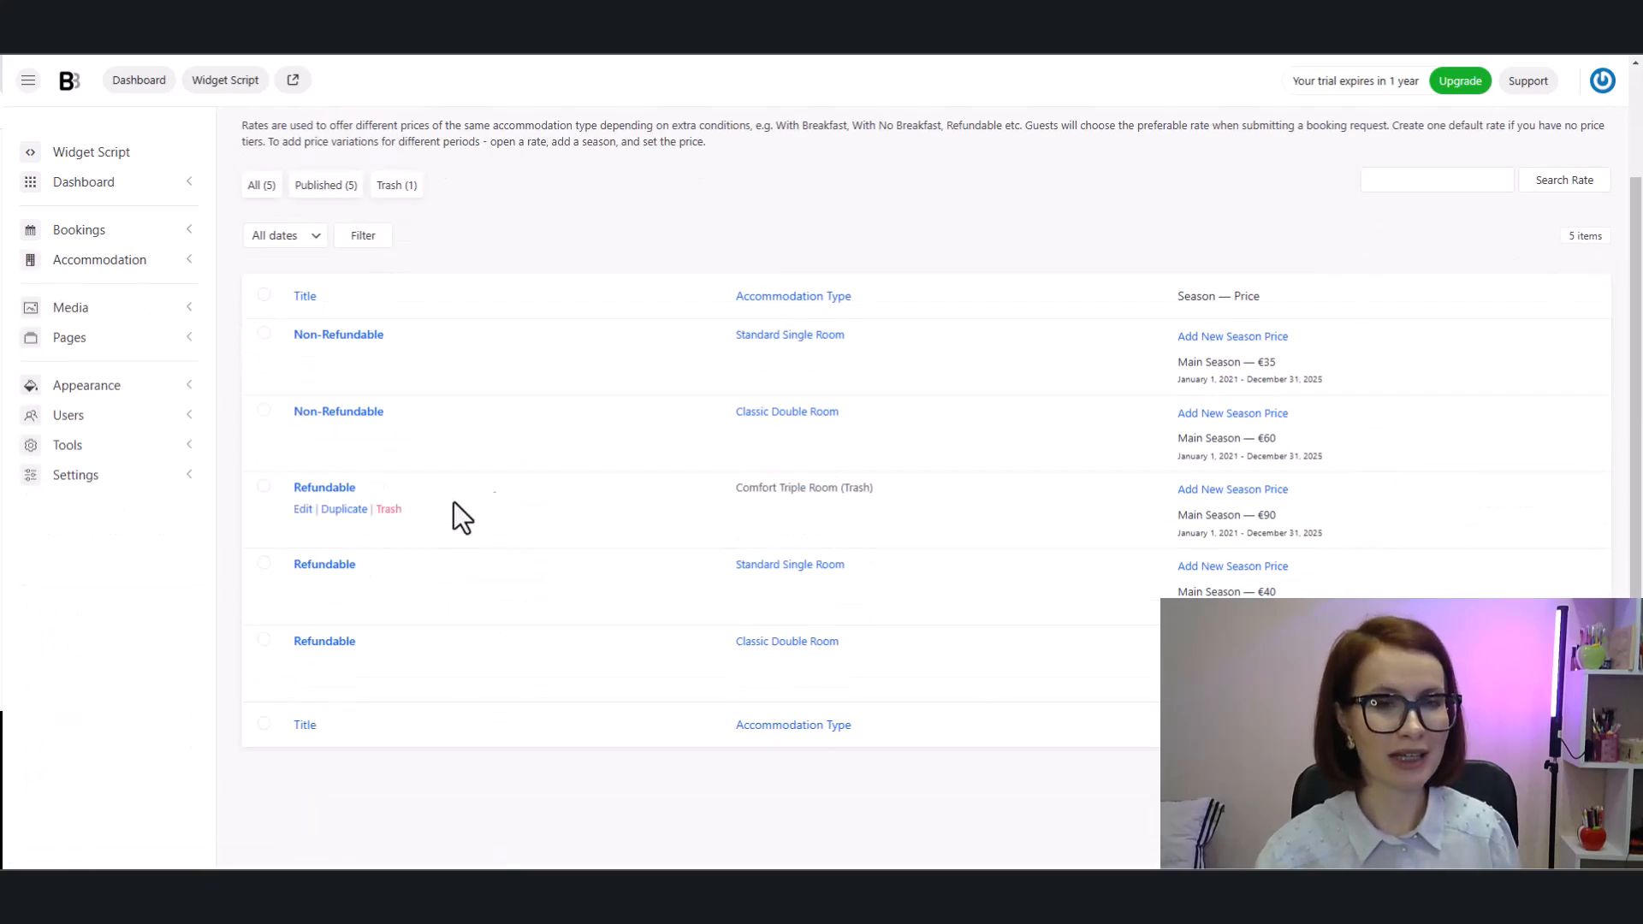
- Move the Refundable rate of the trashed Comfort Triple Room to the trash and start a new rate titled Refundable
click(389, 510)
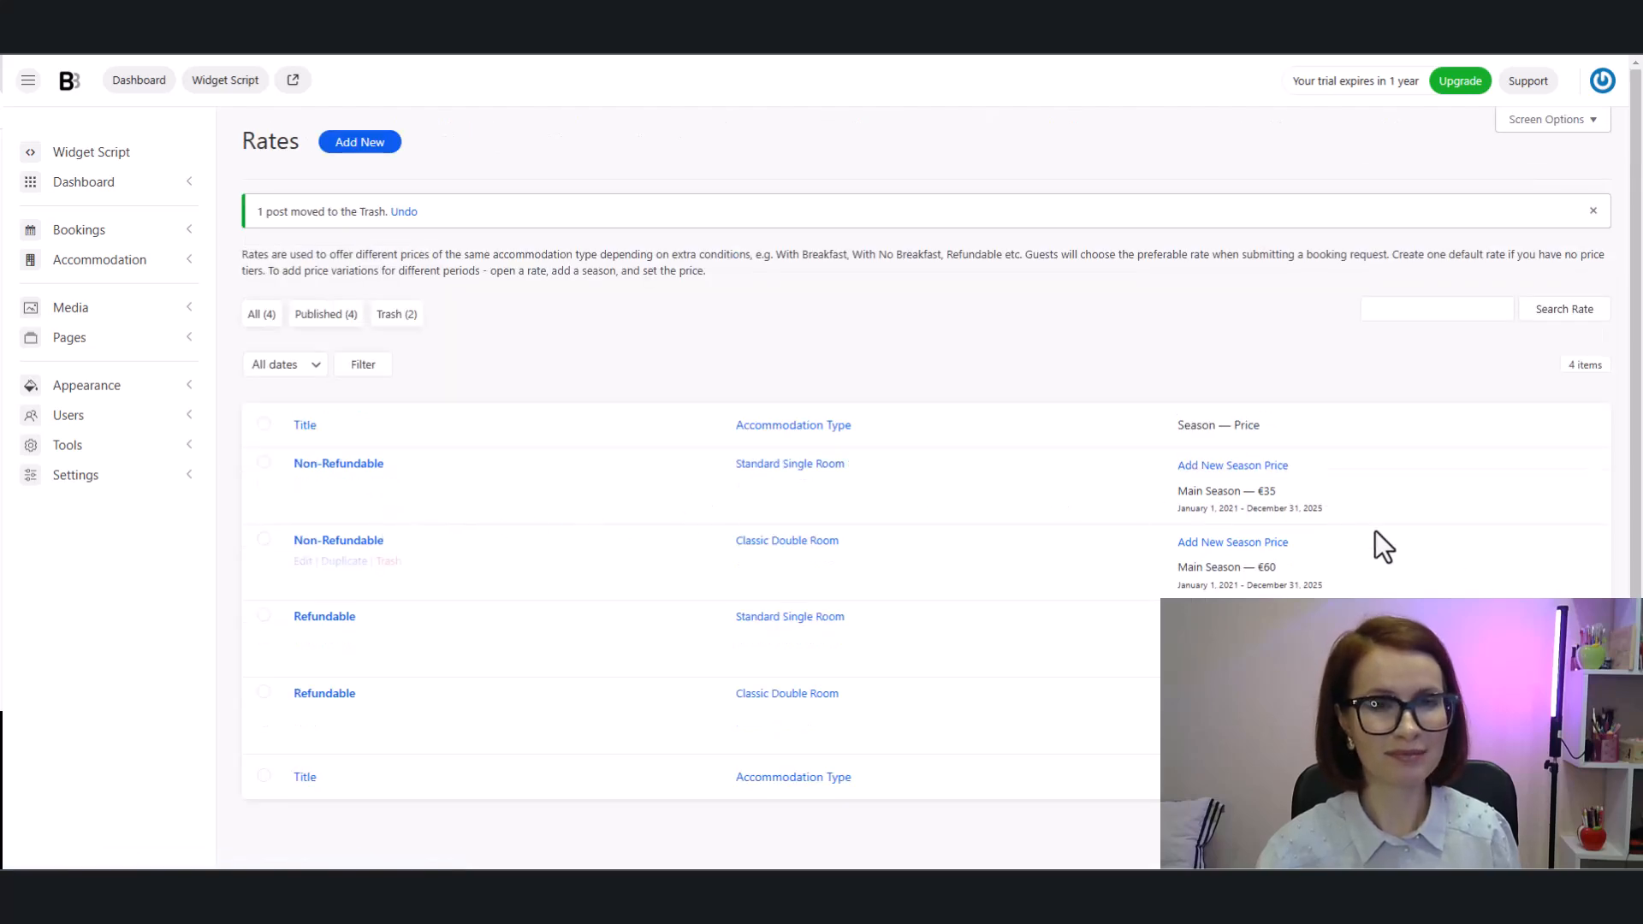
click(389, 144)
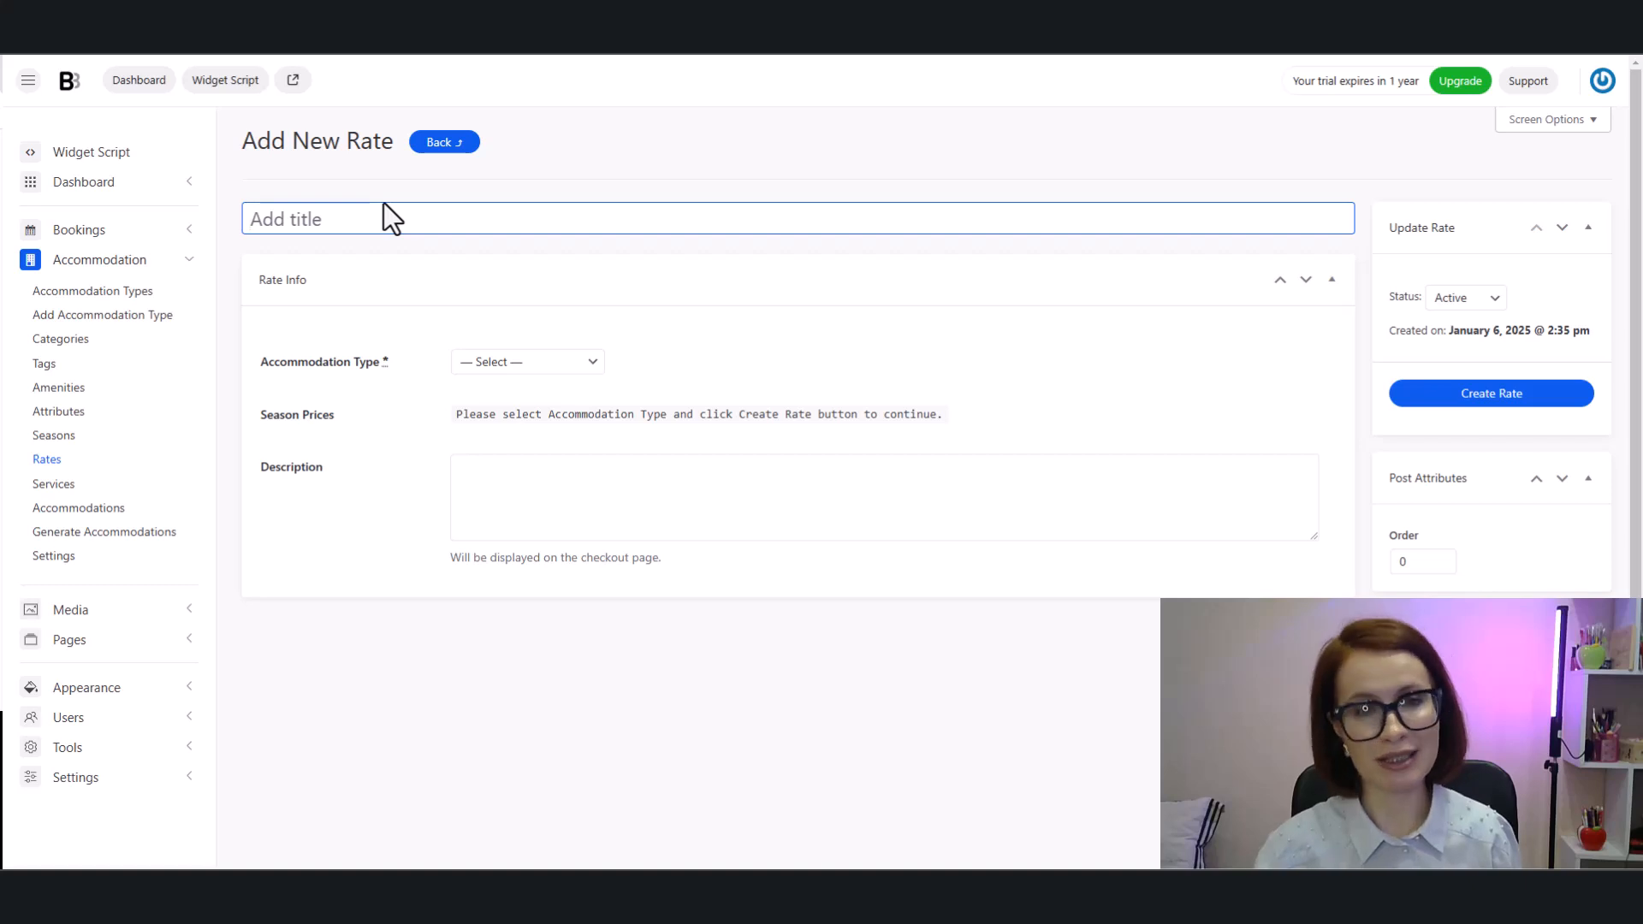
text(Refu)
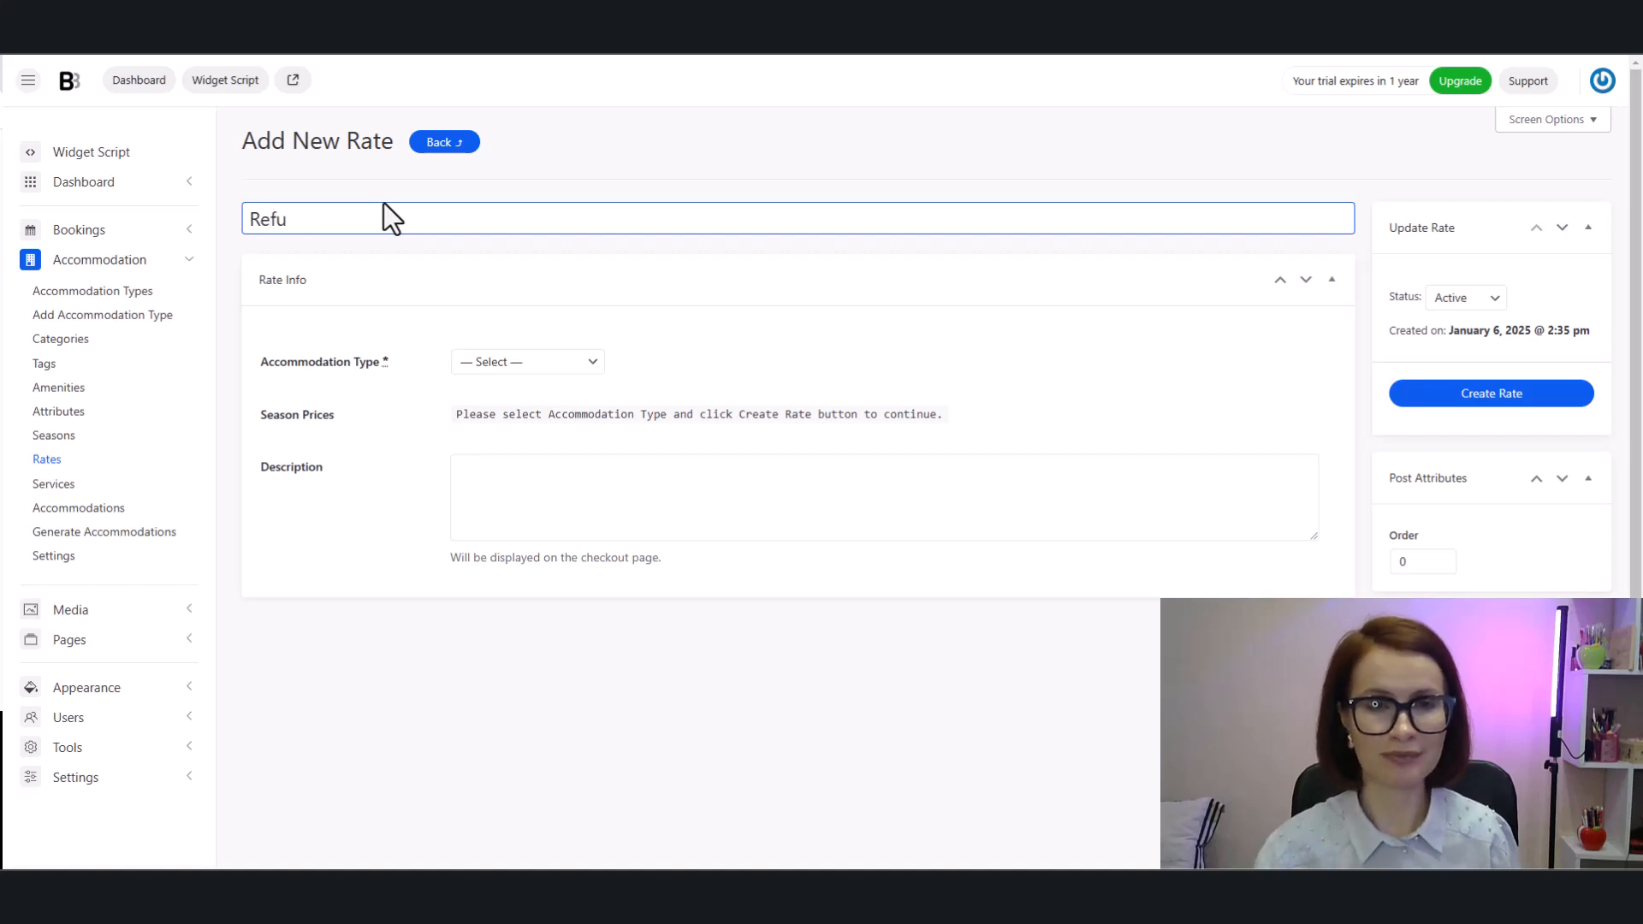
text(ndable)
click(752, 248)
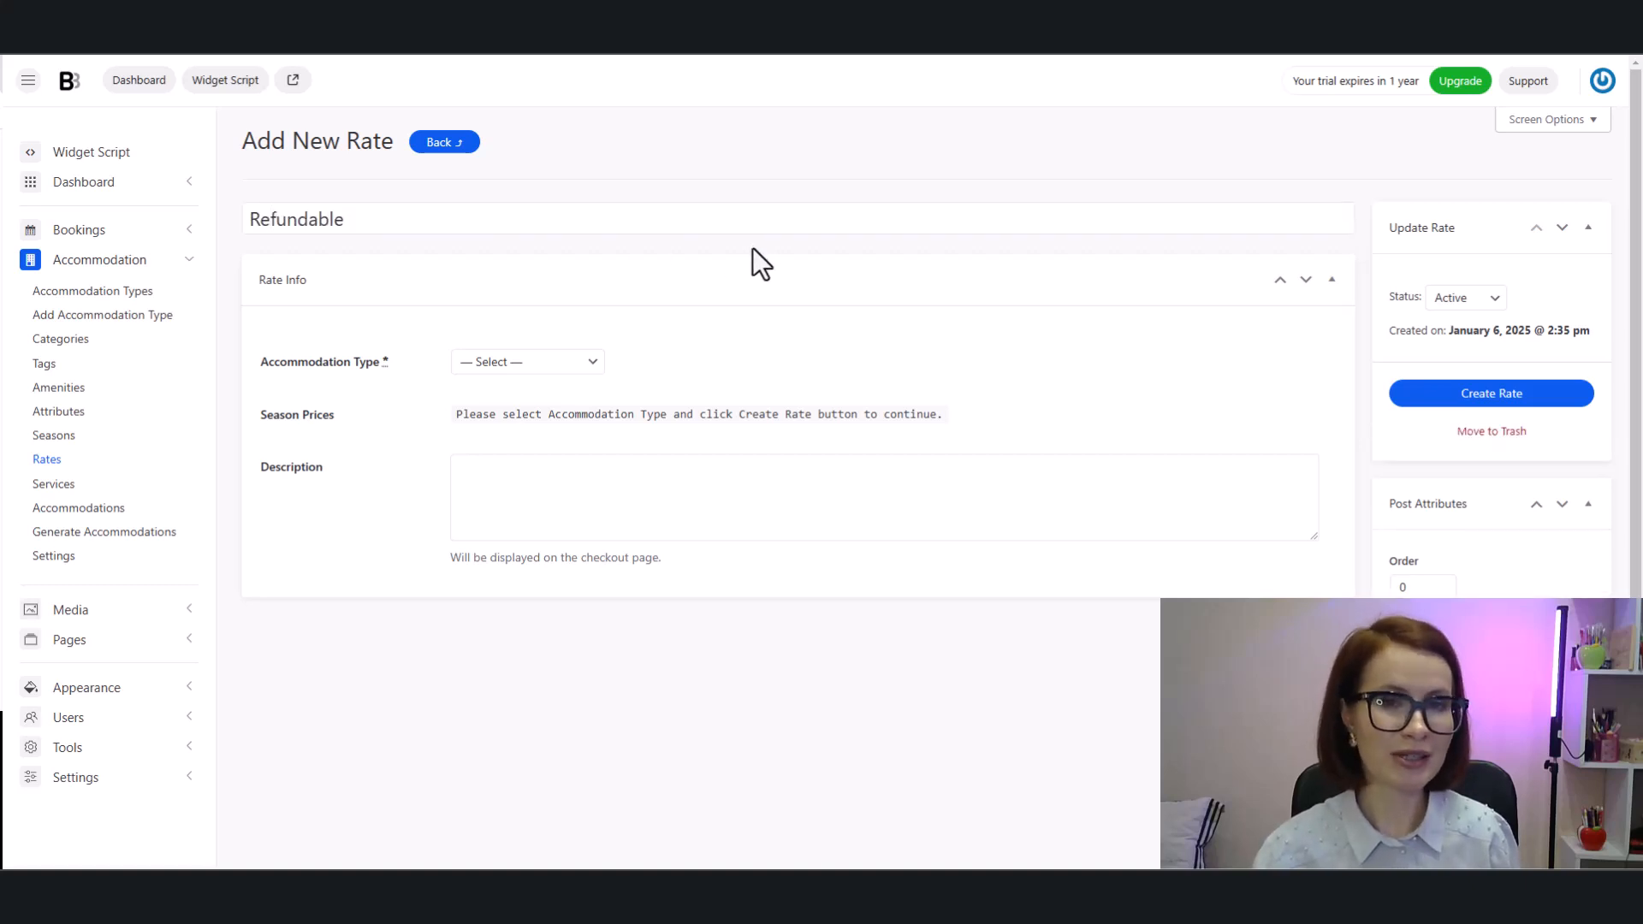
- Set the new rate's accommodation type to Deluxe Single Room
click(596, 374)
click(588, 456)
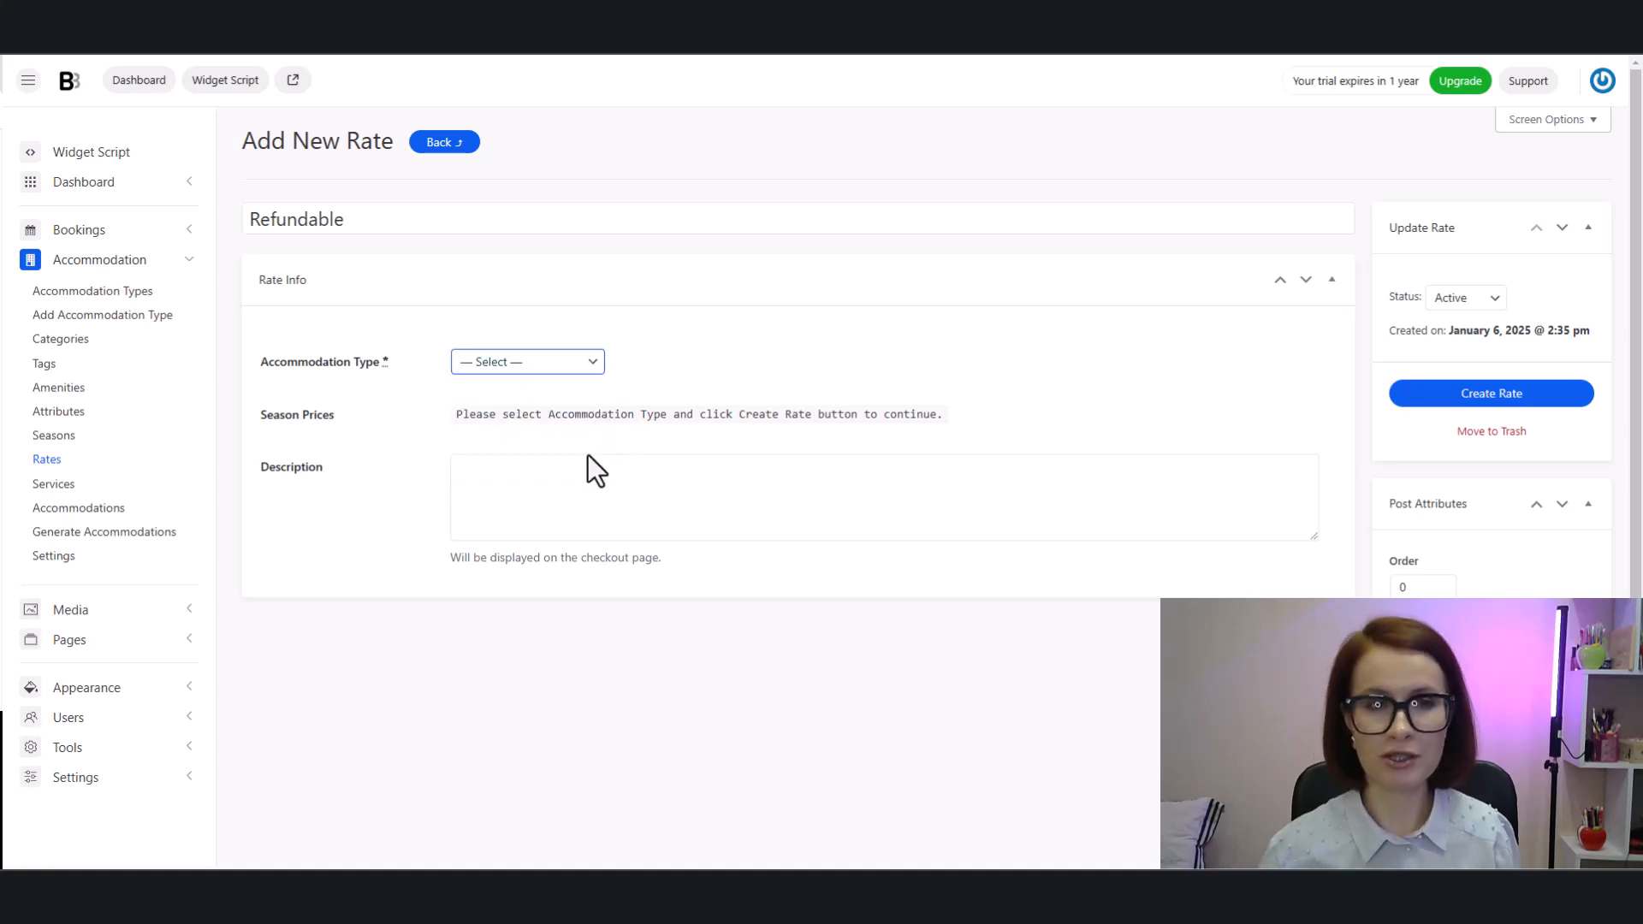
click(710, 363)
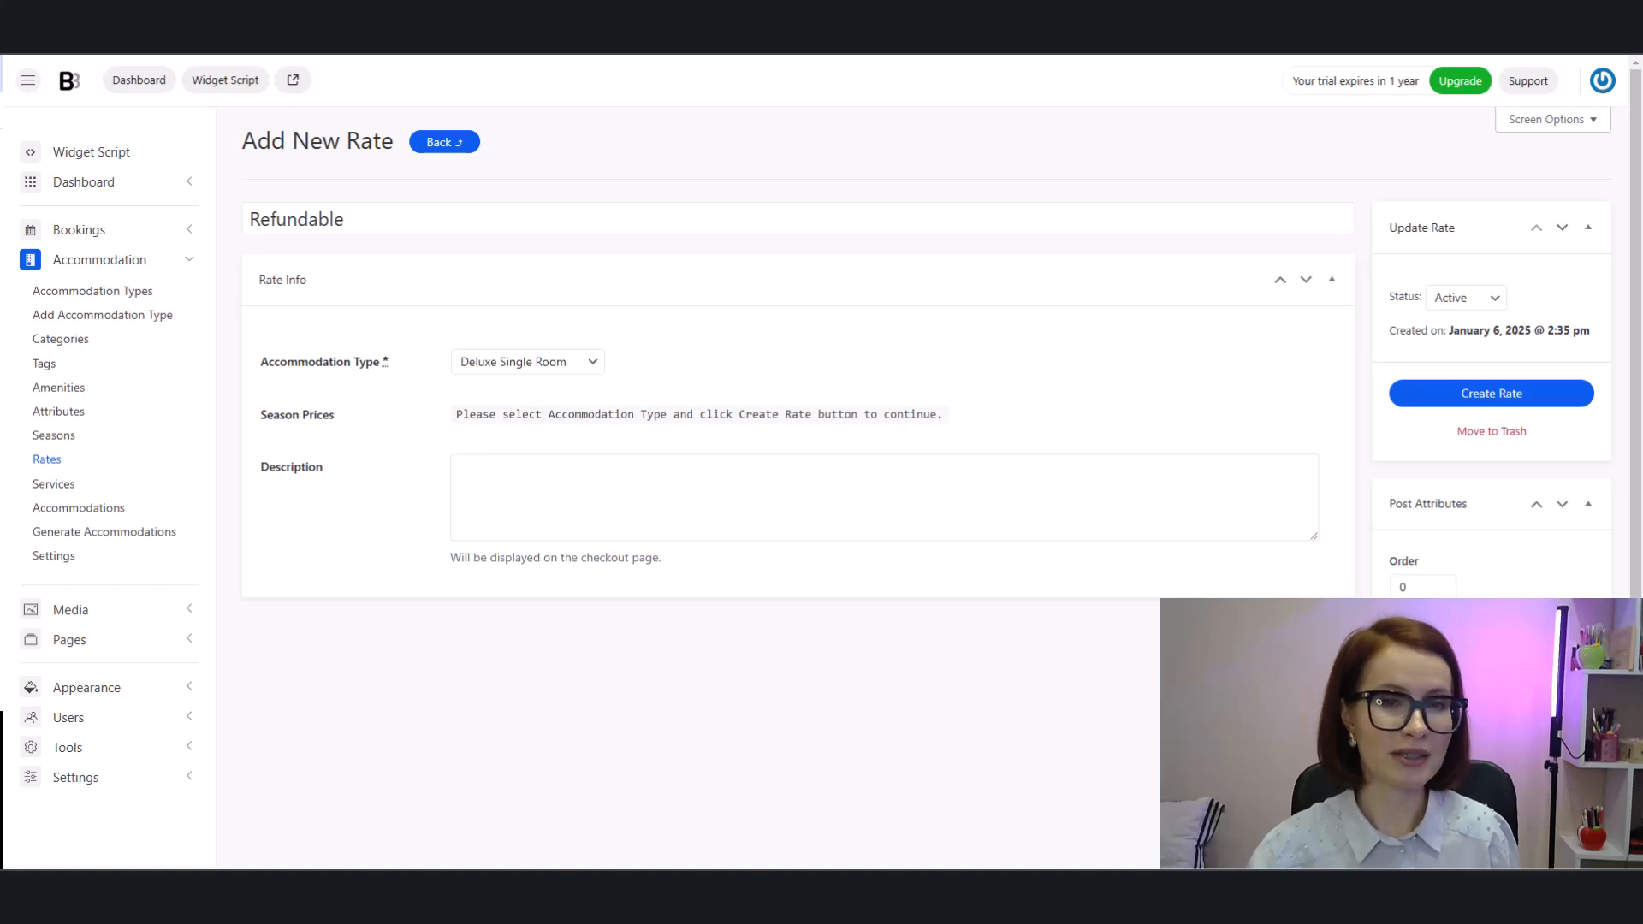
- Paste the copied refundable-rate text as the rate's description and create the rate
click(542, 487)
right_click(543, 488)
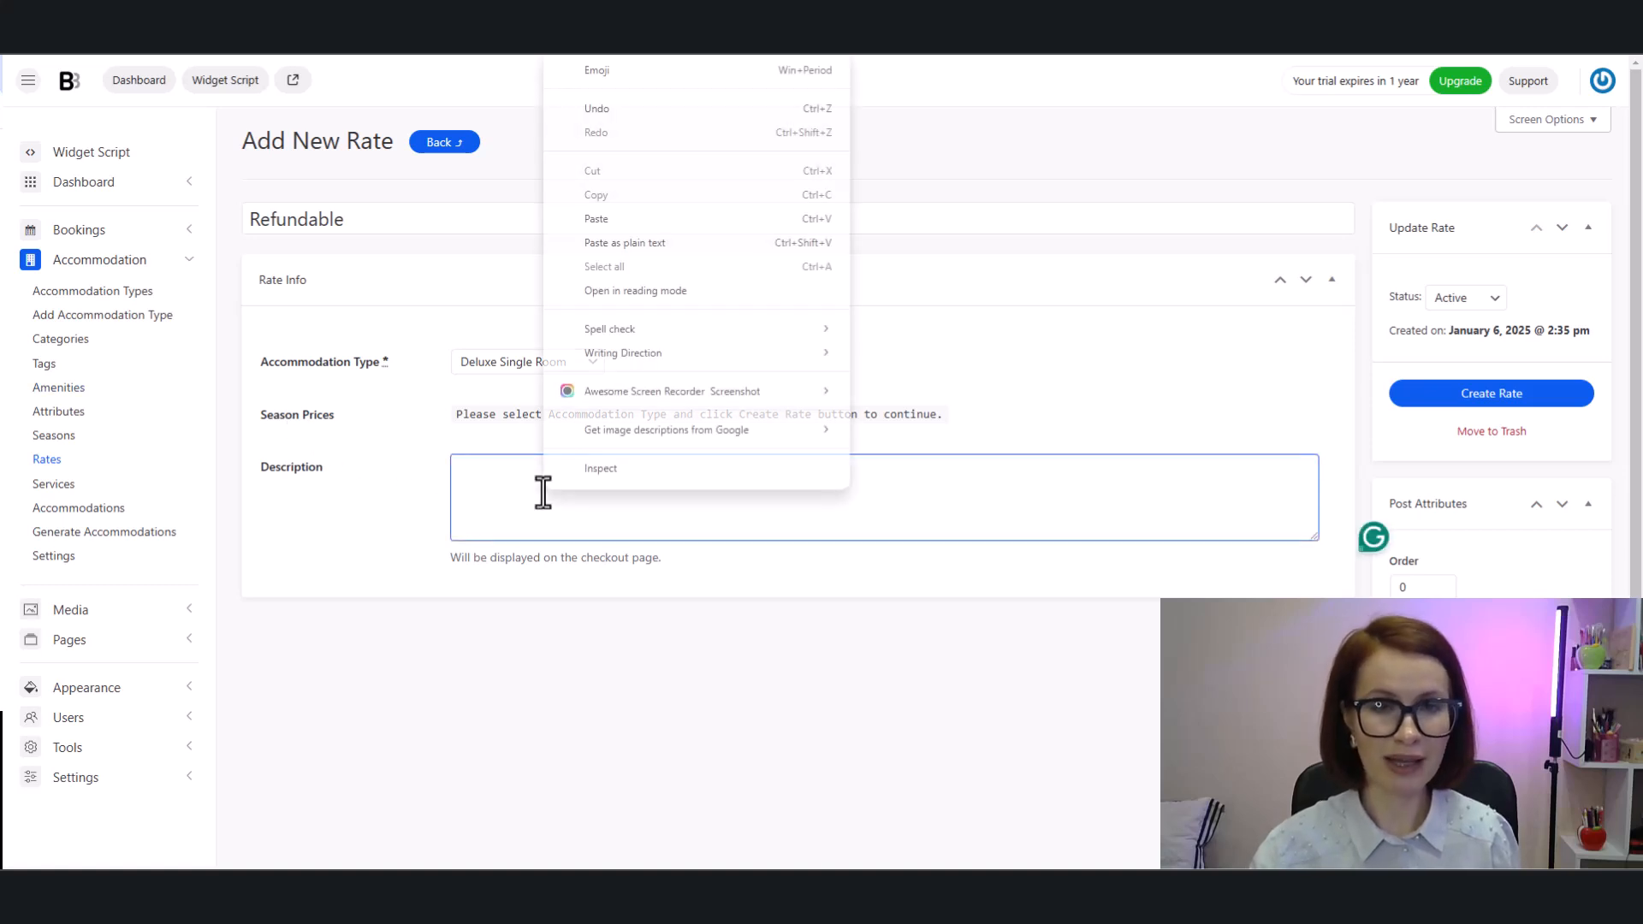
click(590, 218)
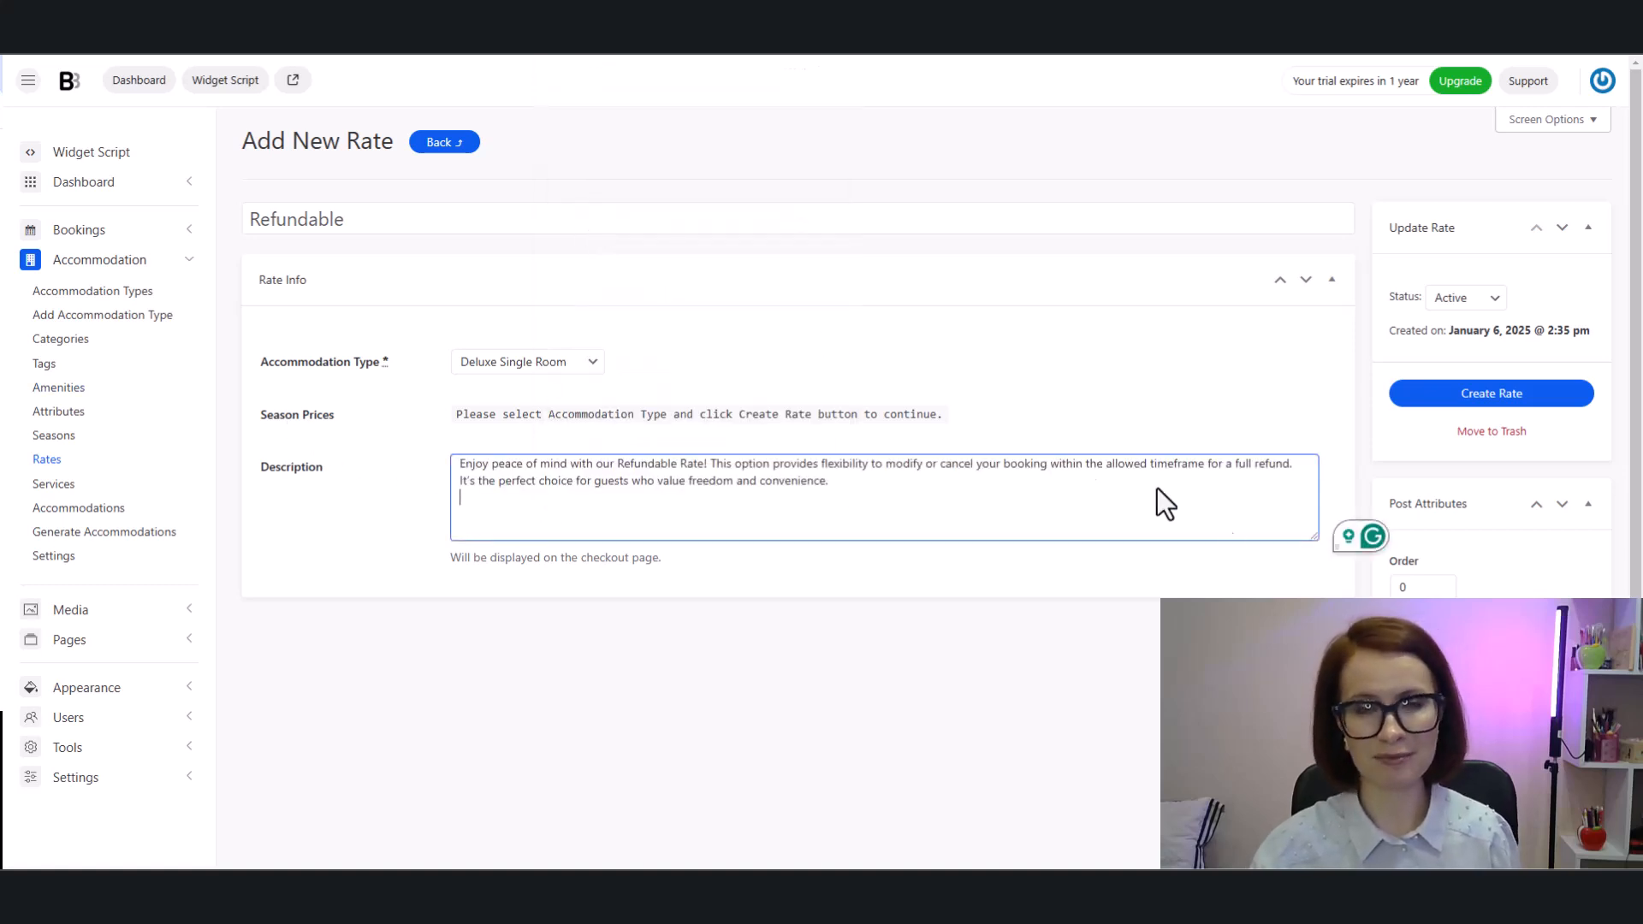
click(1488, 407)
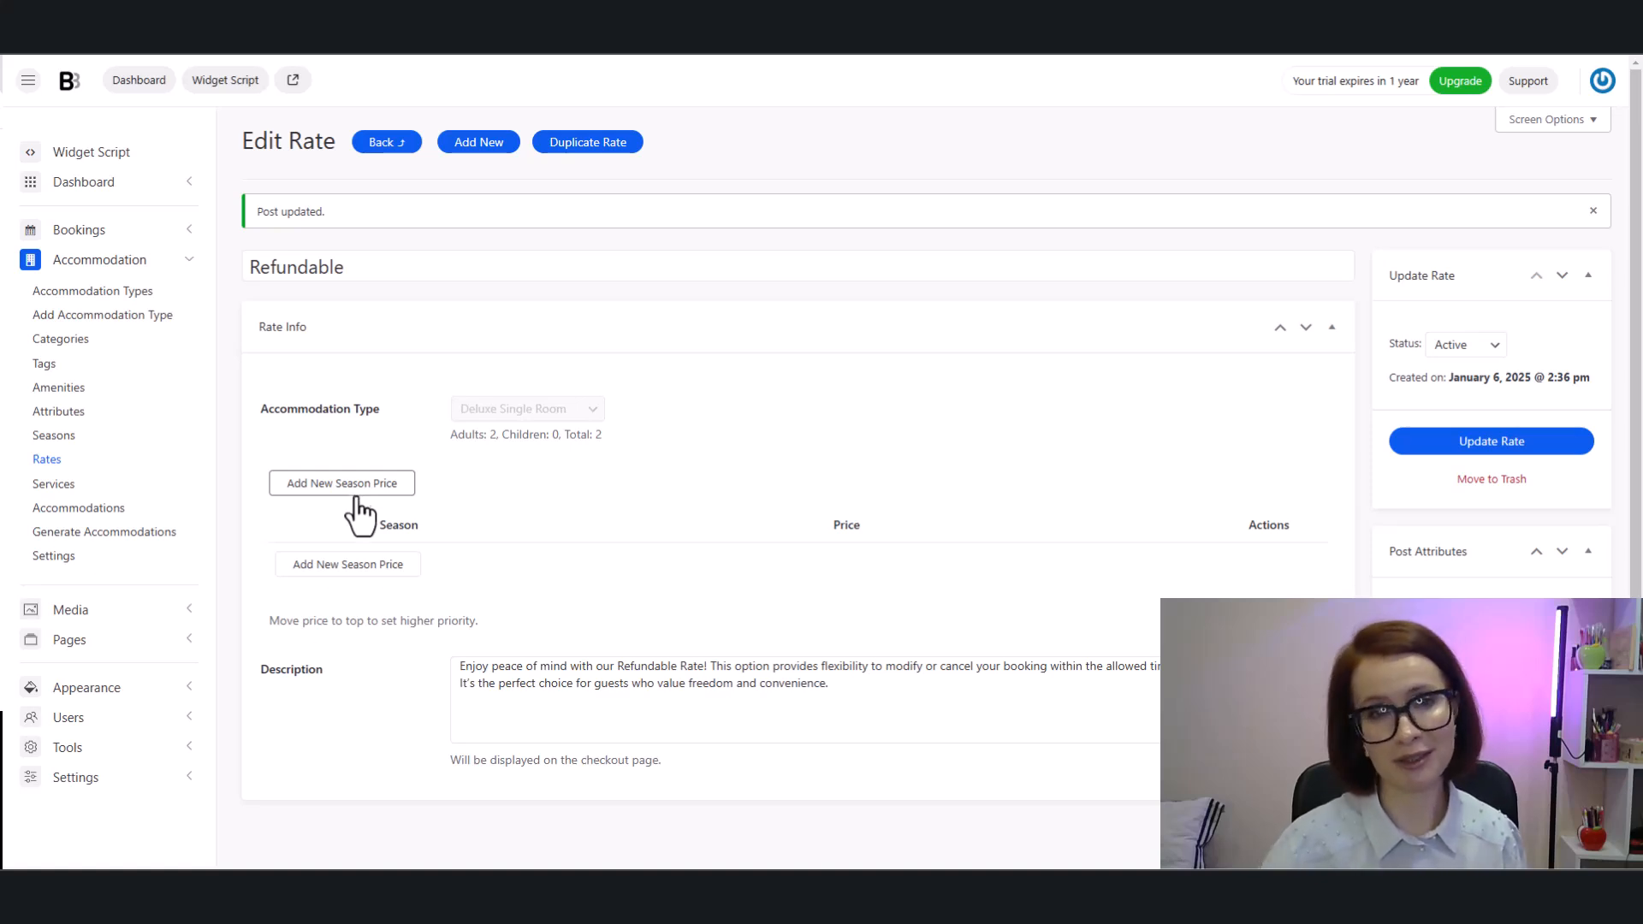
- Add a Main Season price of 150 per night to the Refundable rate
click(340, 577)
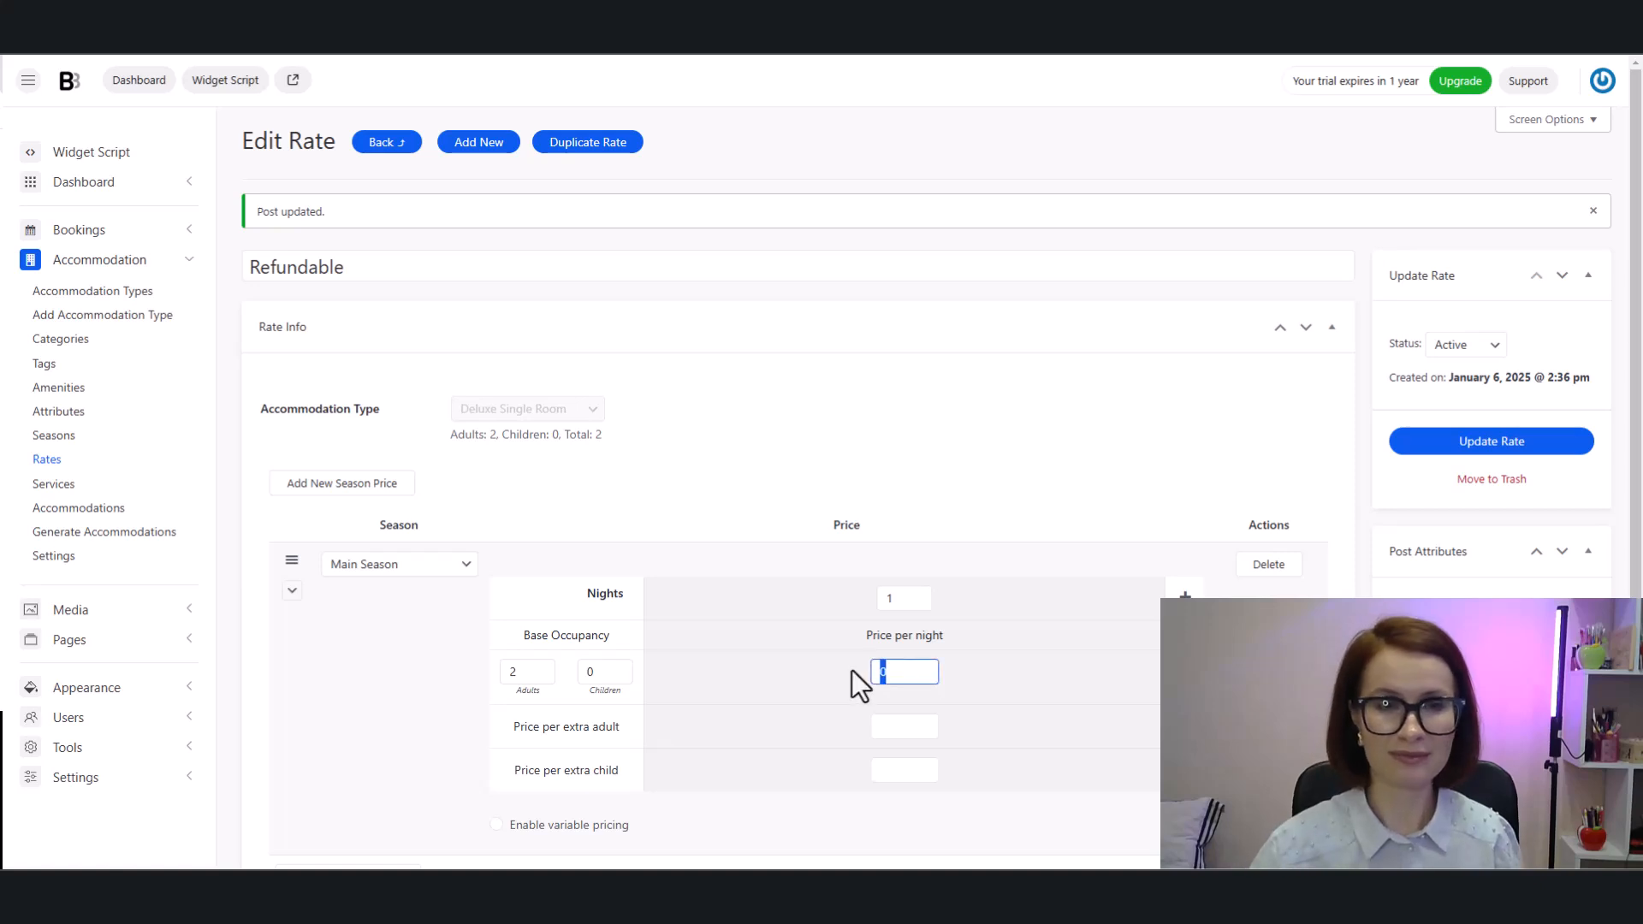
text(150)
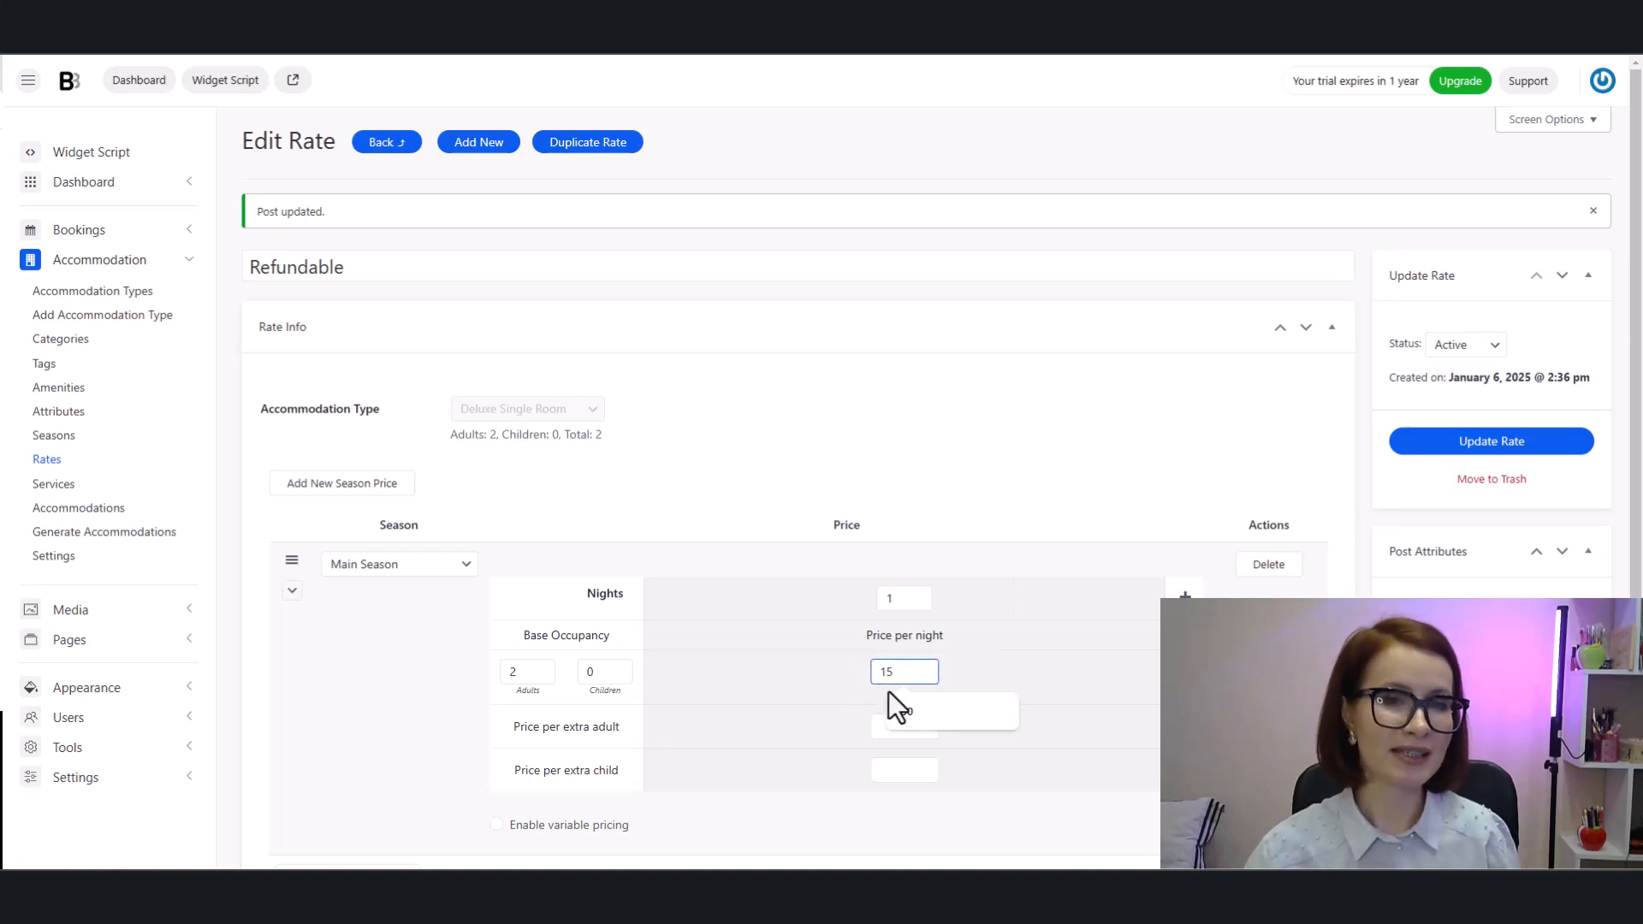
click(1000, 681)
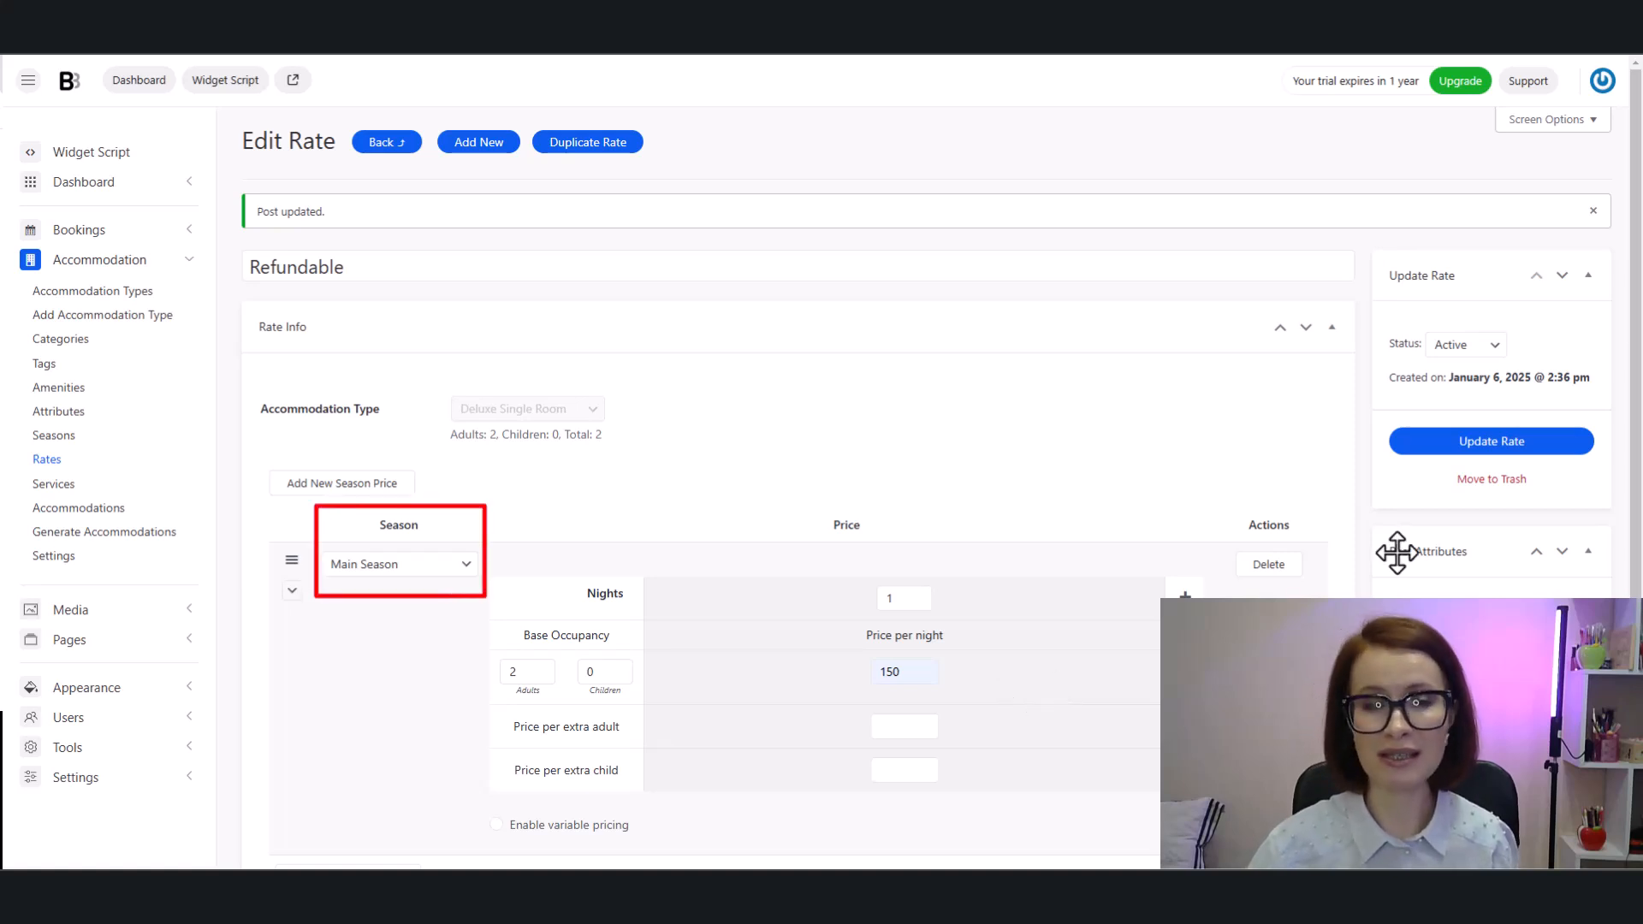
- Add a Winter Wonderland 2025 season price of 180 per night and move it above the Main Season price
scroll(796, 513, down, 2)
scroll(776, 627, down, 1)
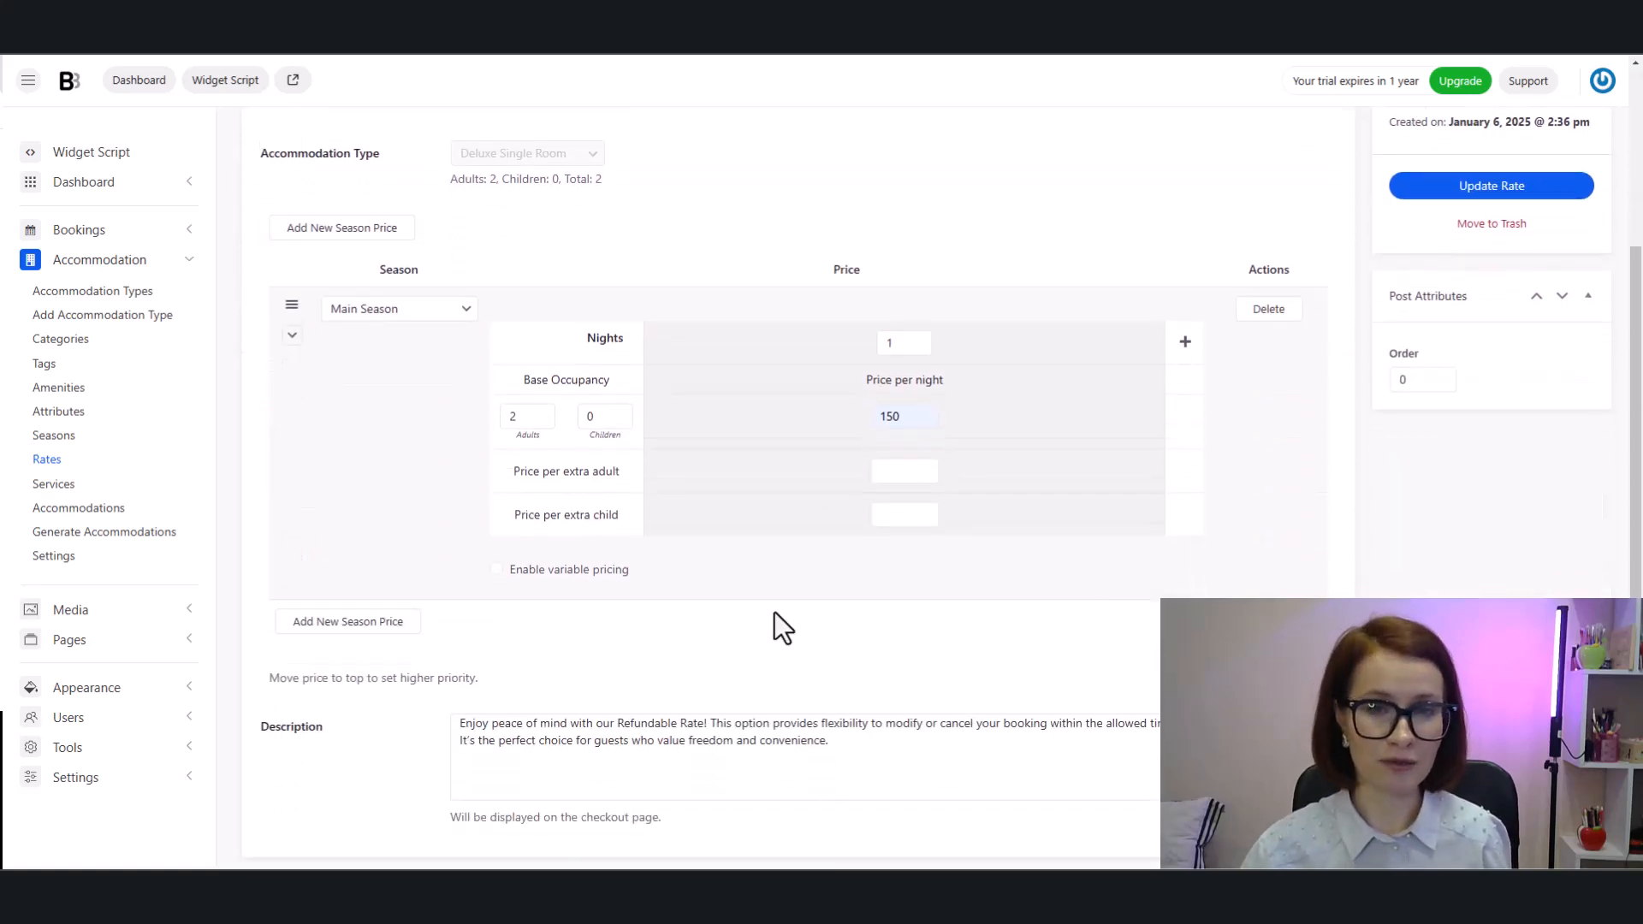
click(385, 622)
click(417, 633)
click(427, 668)
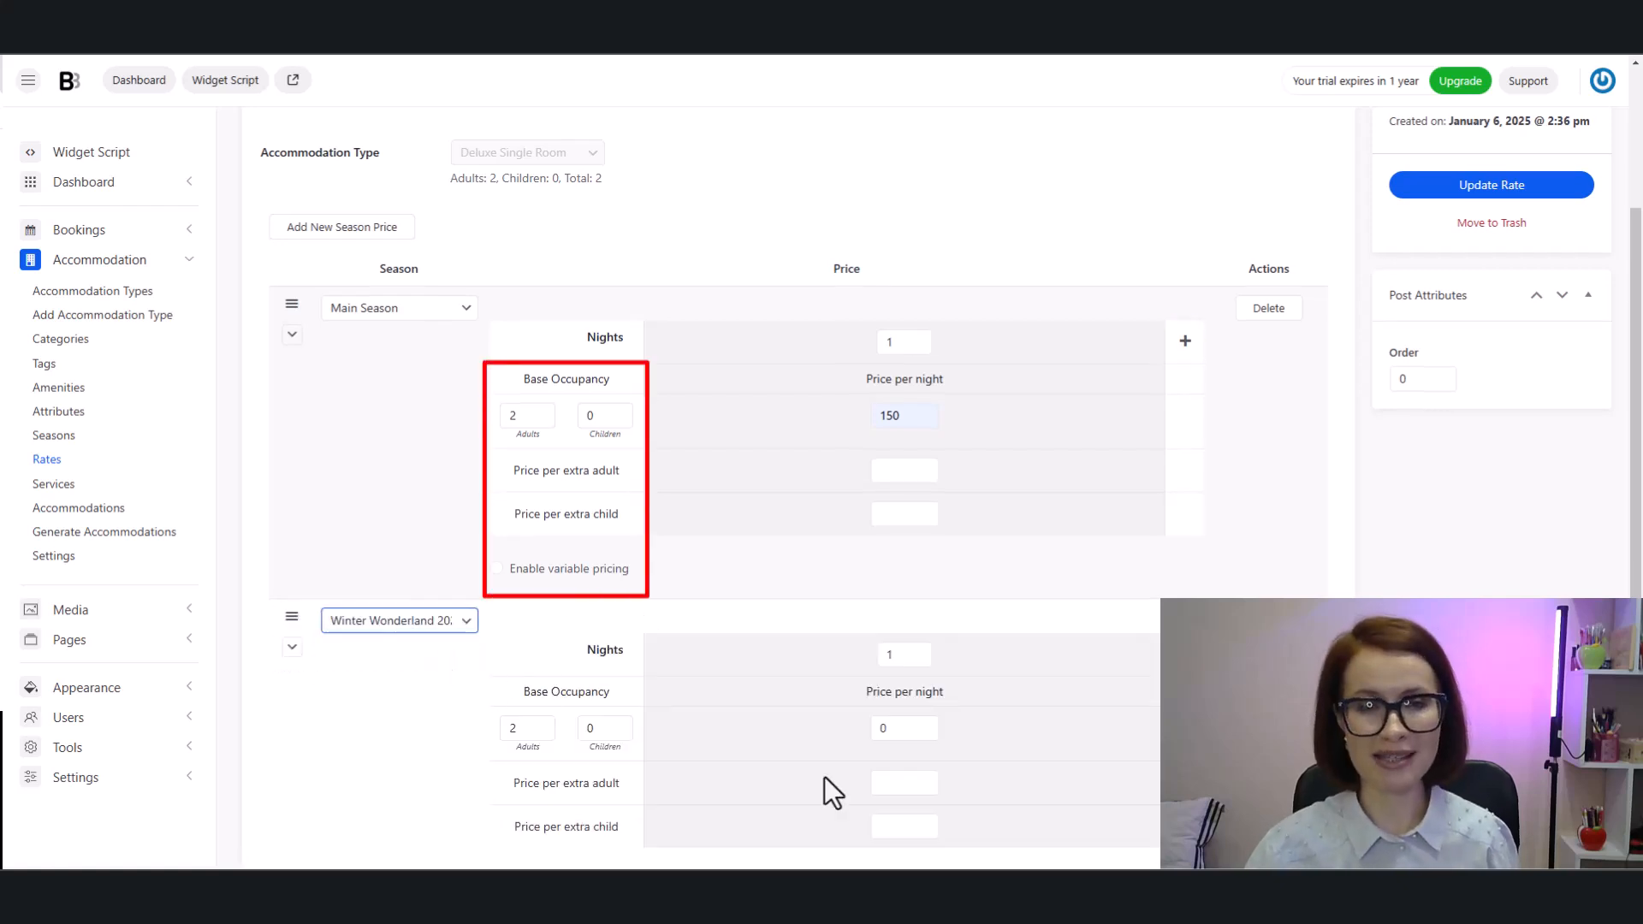
click(873, 729)
drag(873, 729, 926, 721)
text(180)
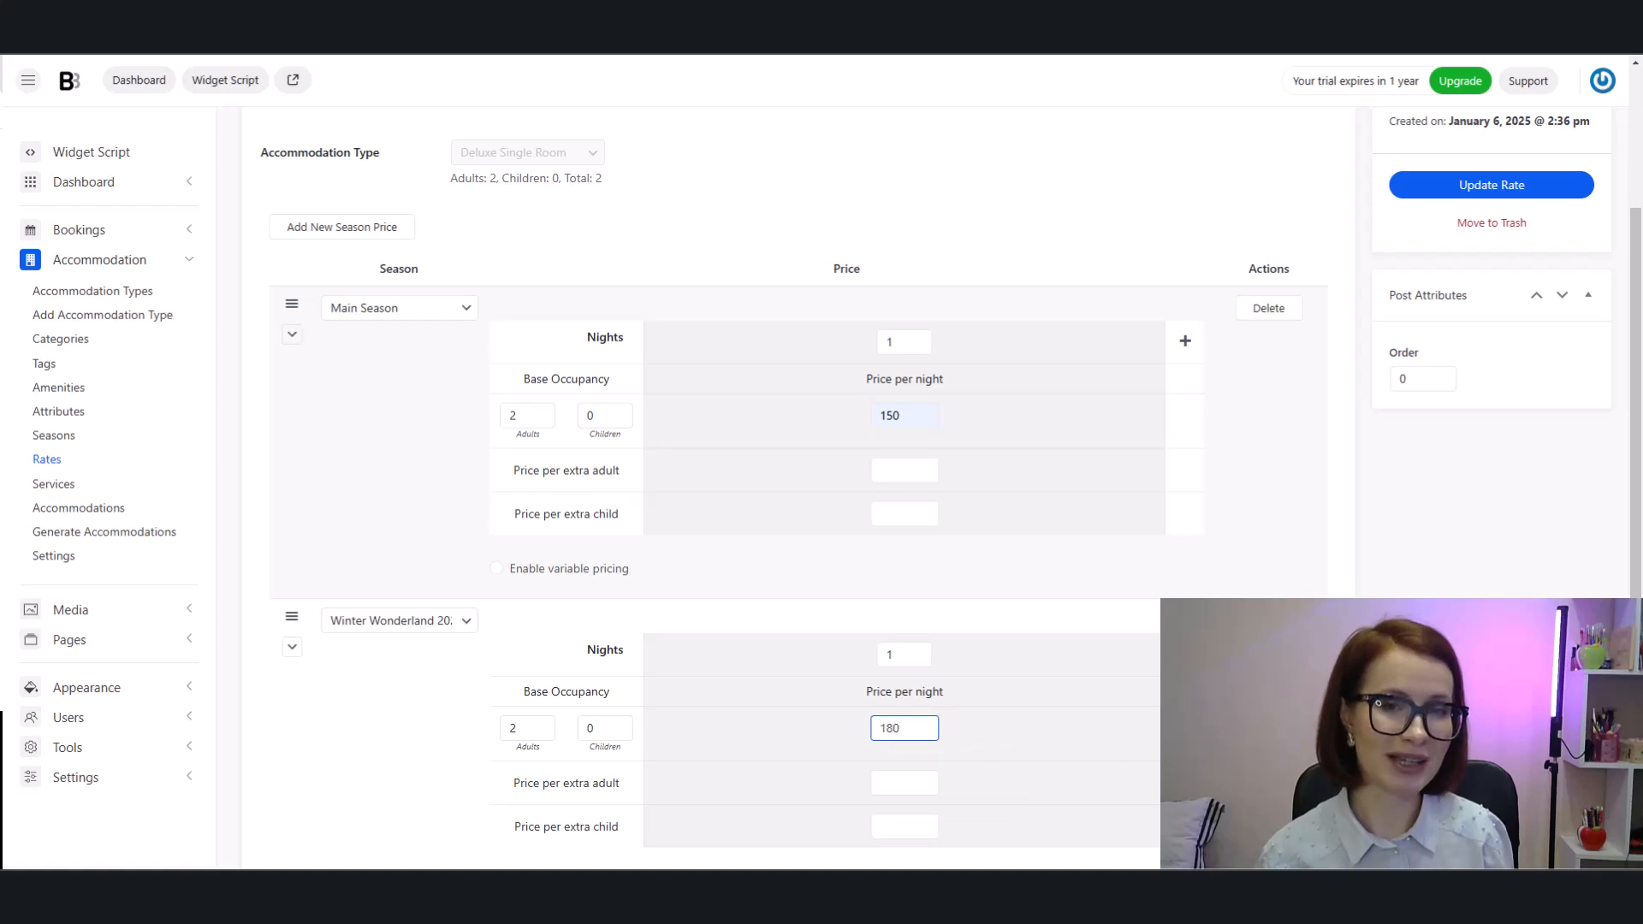
scroll(286, 543, down, 2)
drag(286, 448, 258, 162)
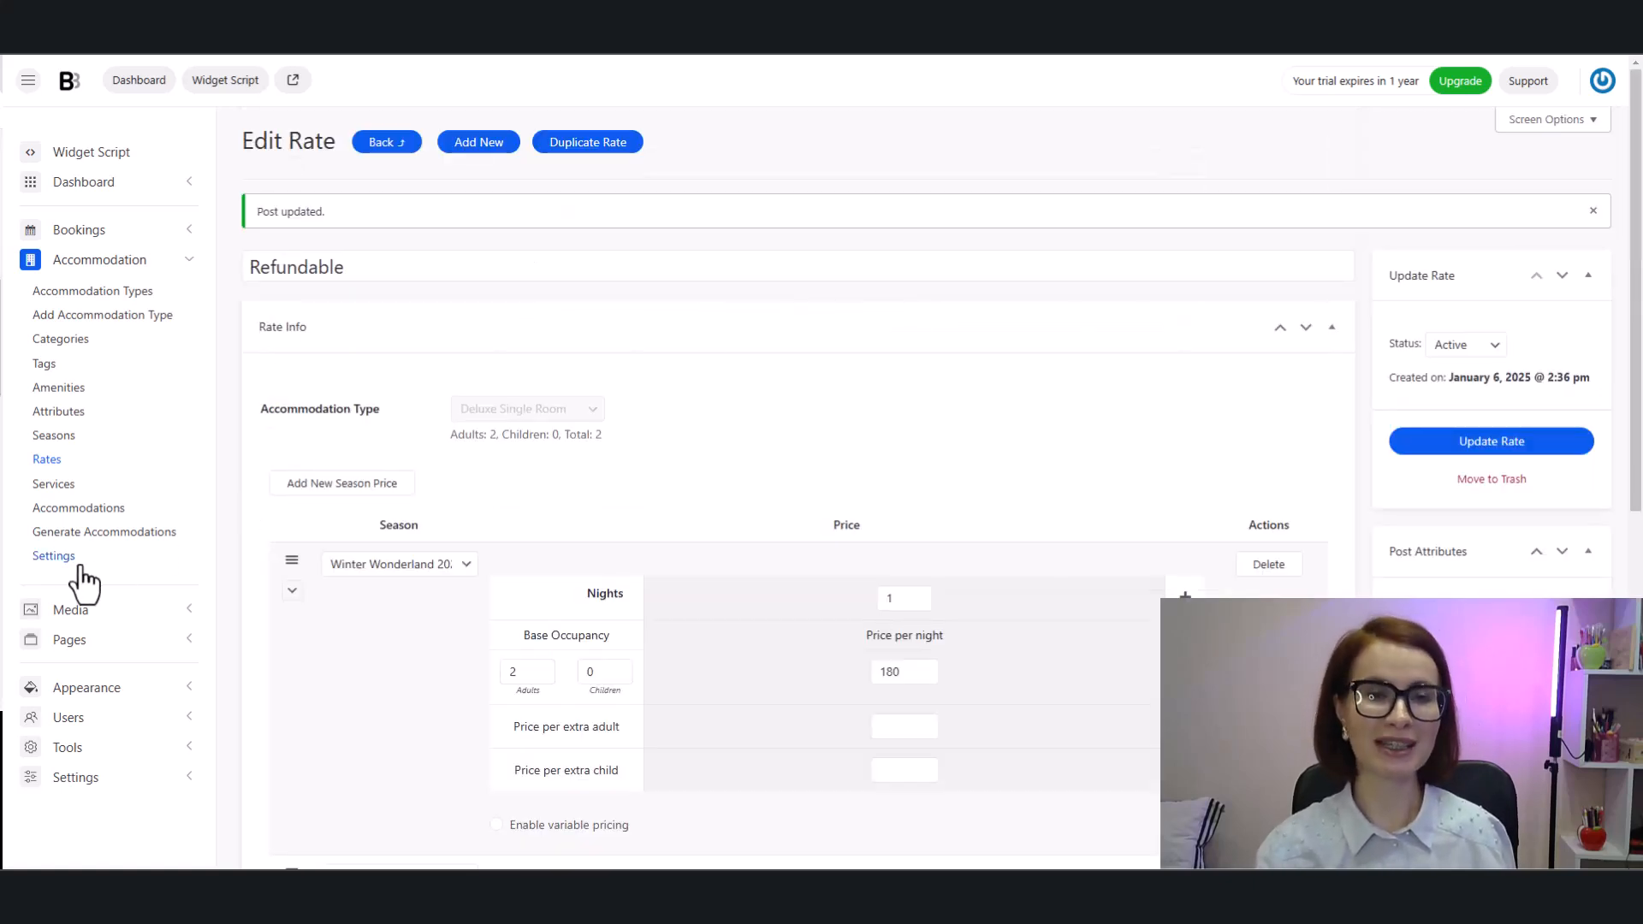
- Set the Terms & Conditions page to open in a new window in the general accommodation settings
click(53, 556)
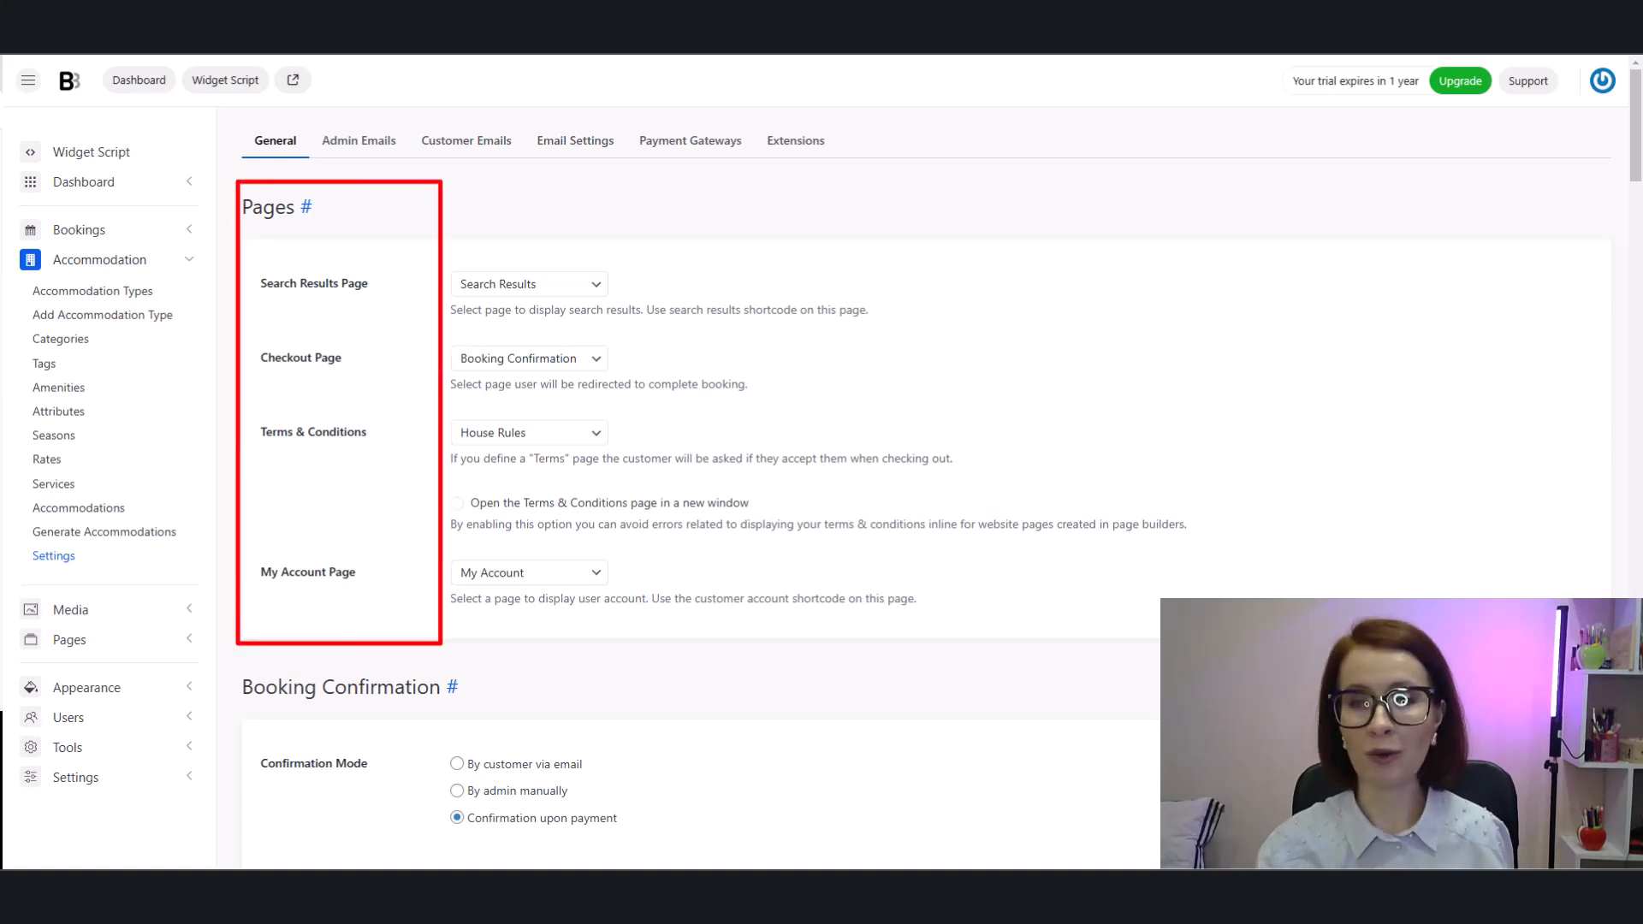
click(457, 503)
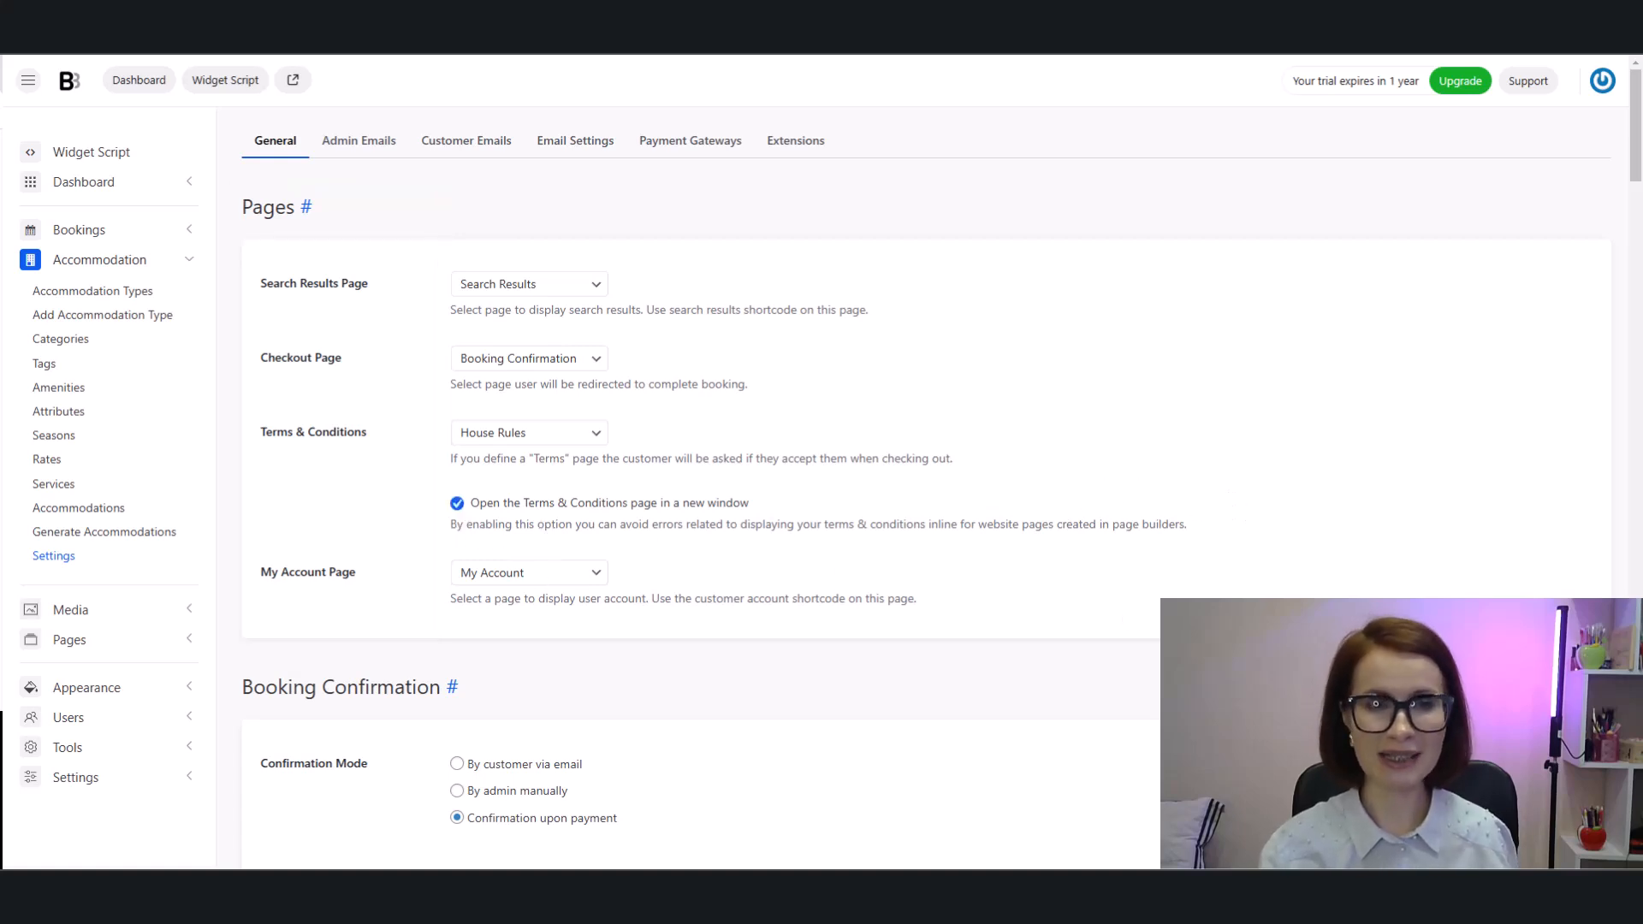
- Allow users to cancel their booking via the link provided inside the email
scroll(941, 488, down, 5)
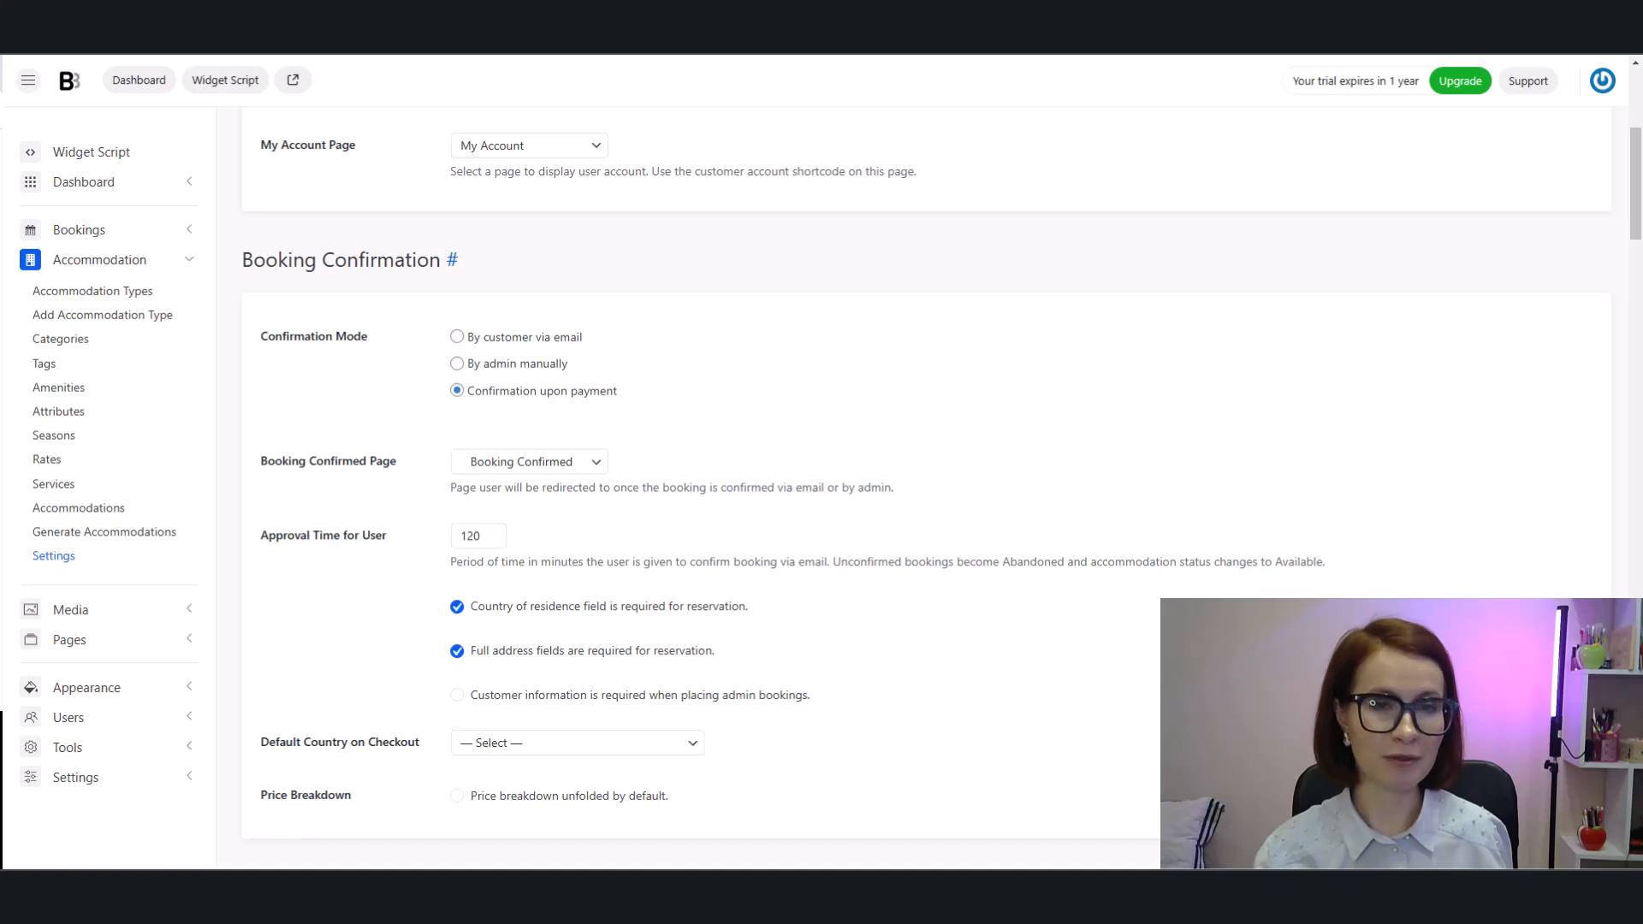
scroll(941, 487, down, 1)
scroll(941, 488, down, 1)
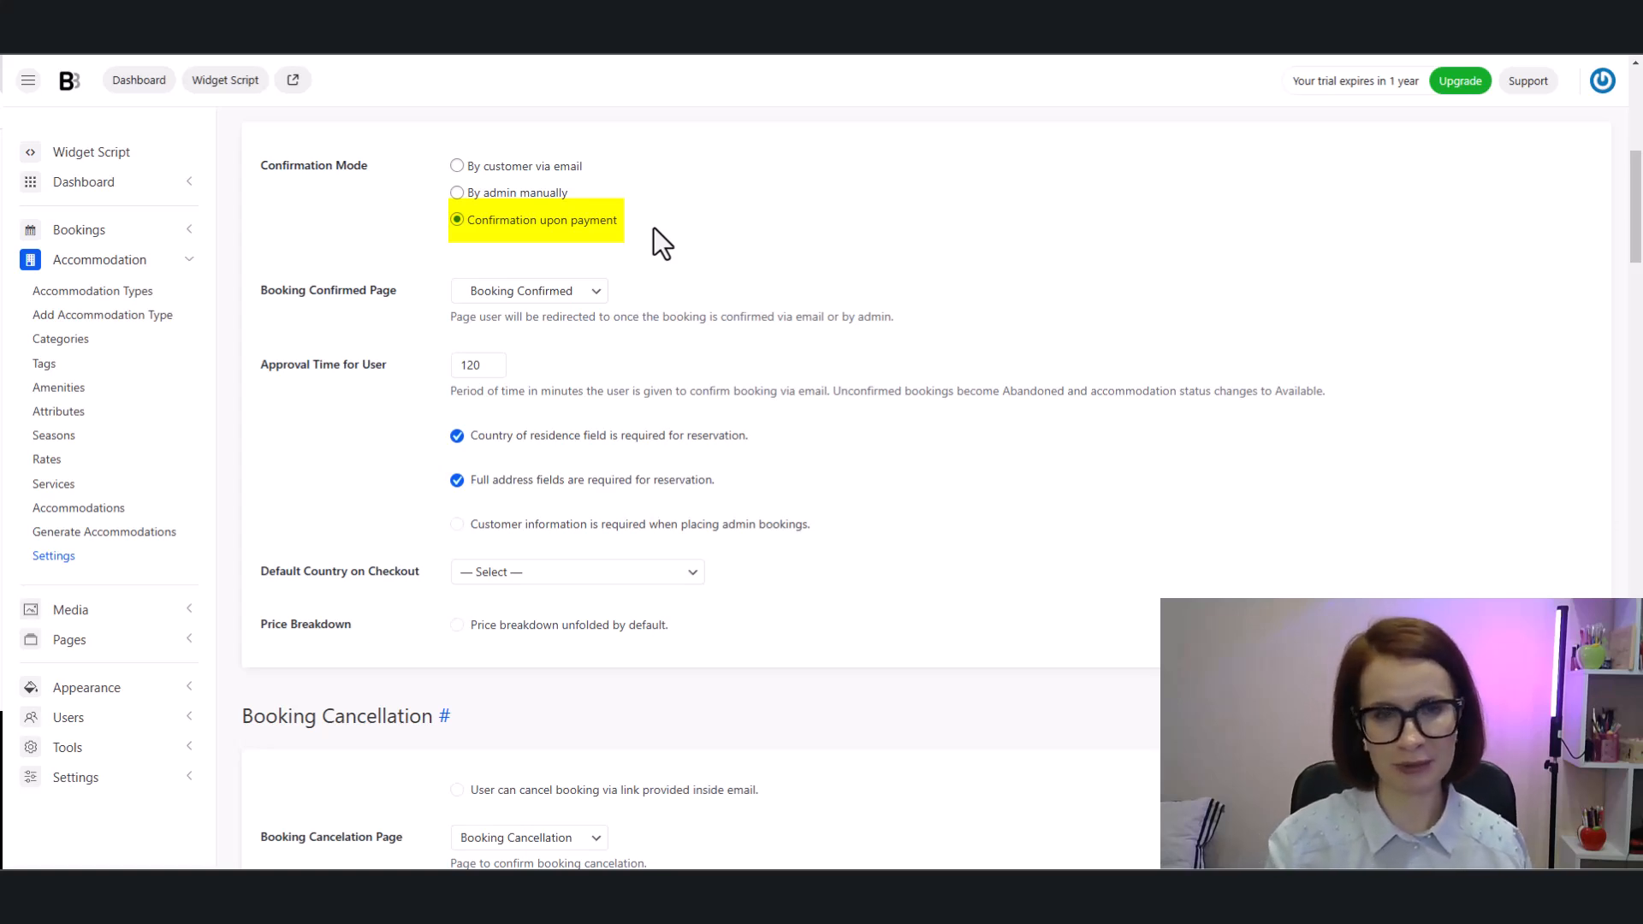
scroll(941, 580, down, 4)
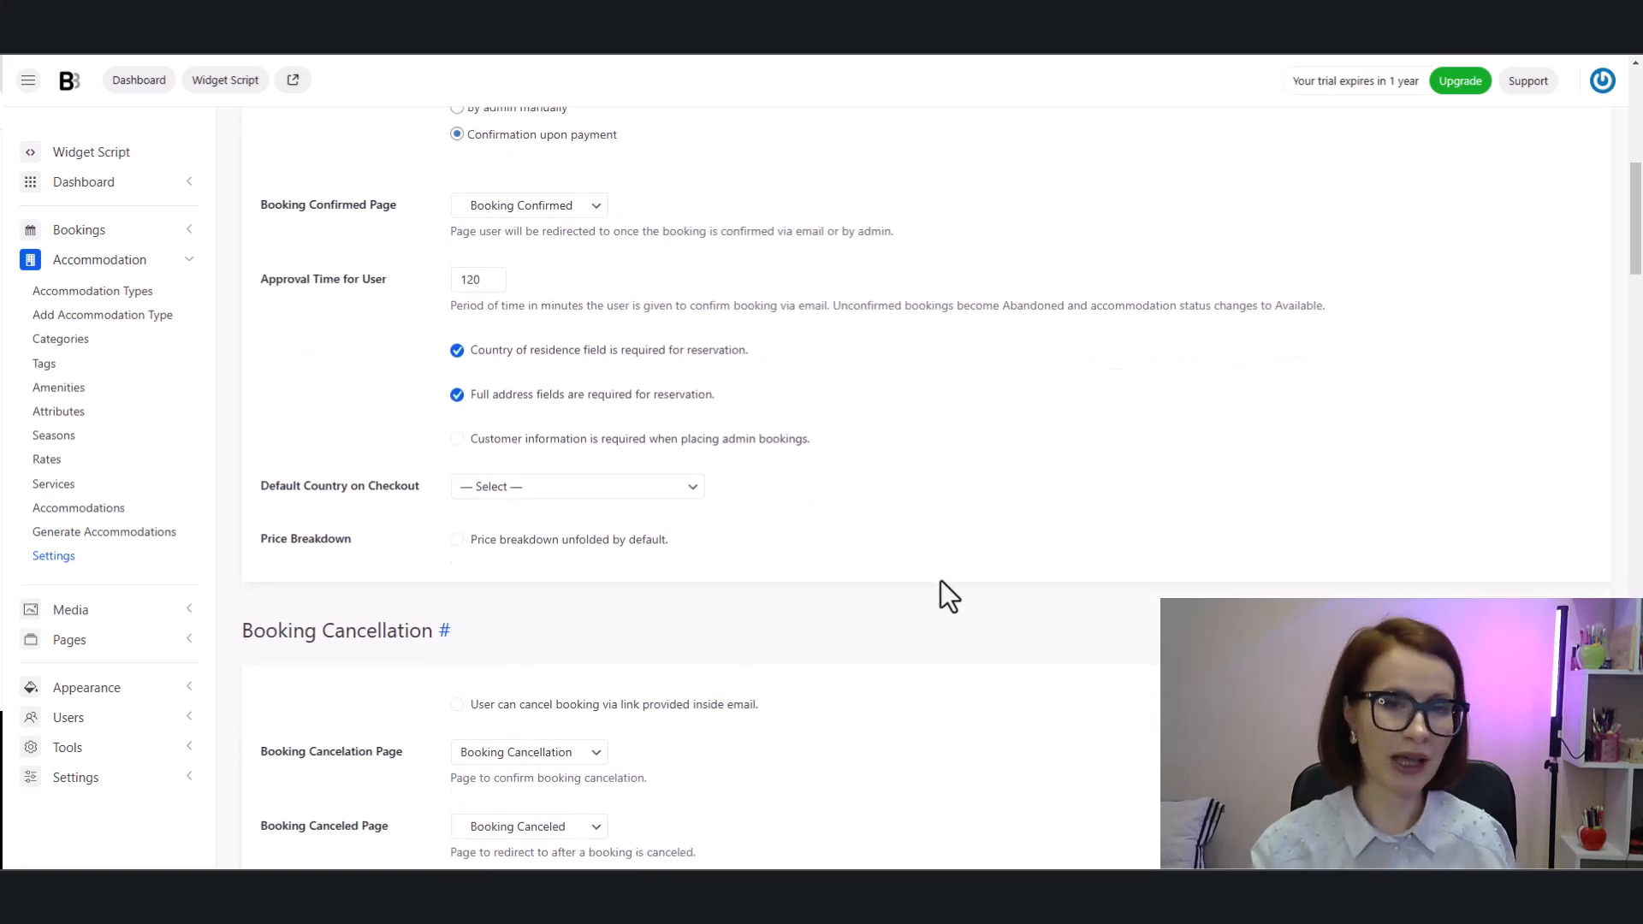
scroll(941, 582, down, 1)
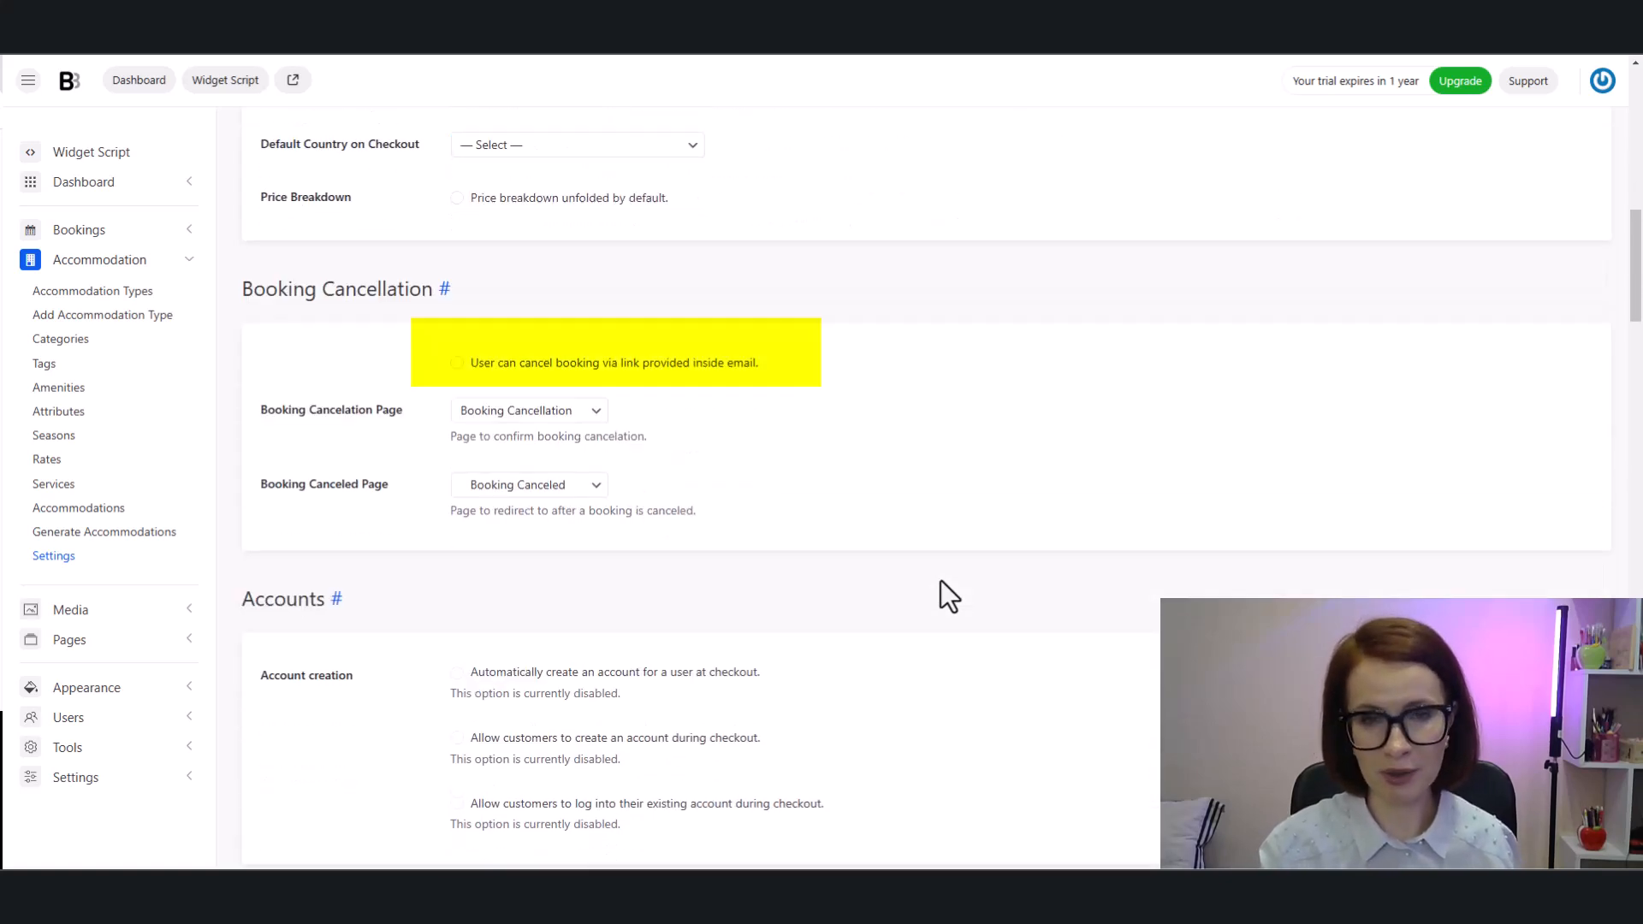
click(458, 363)
- Set the currency to United States (US) dollar ($)
scroll(885, 579, down, 7)
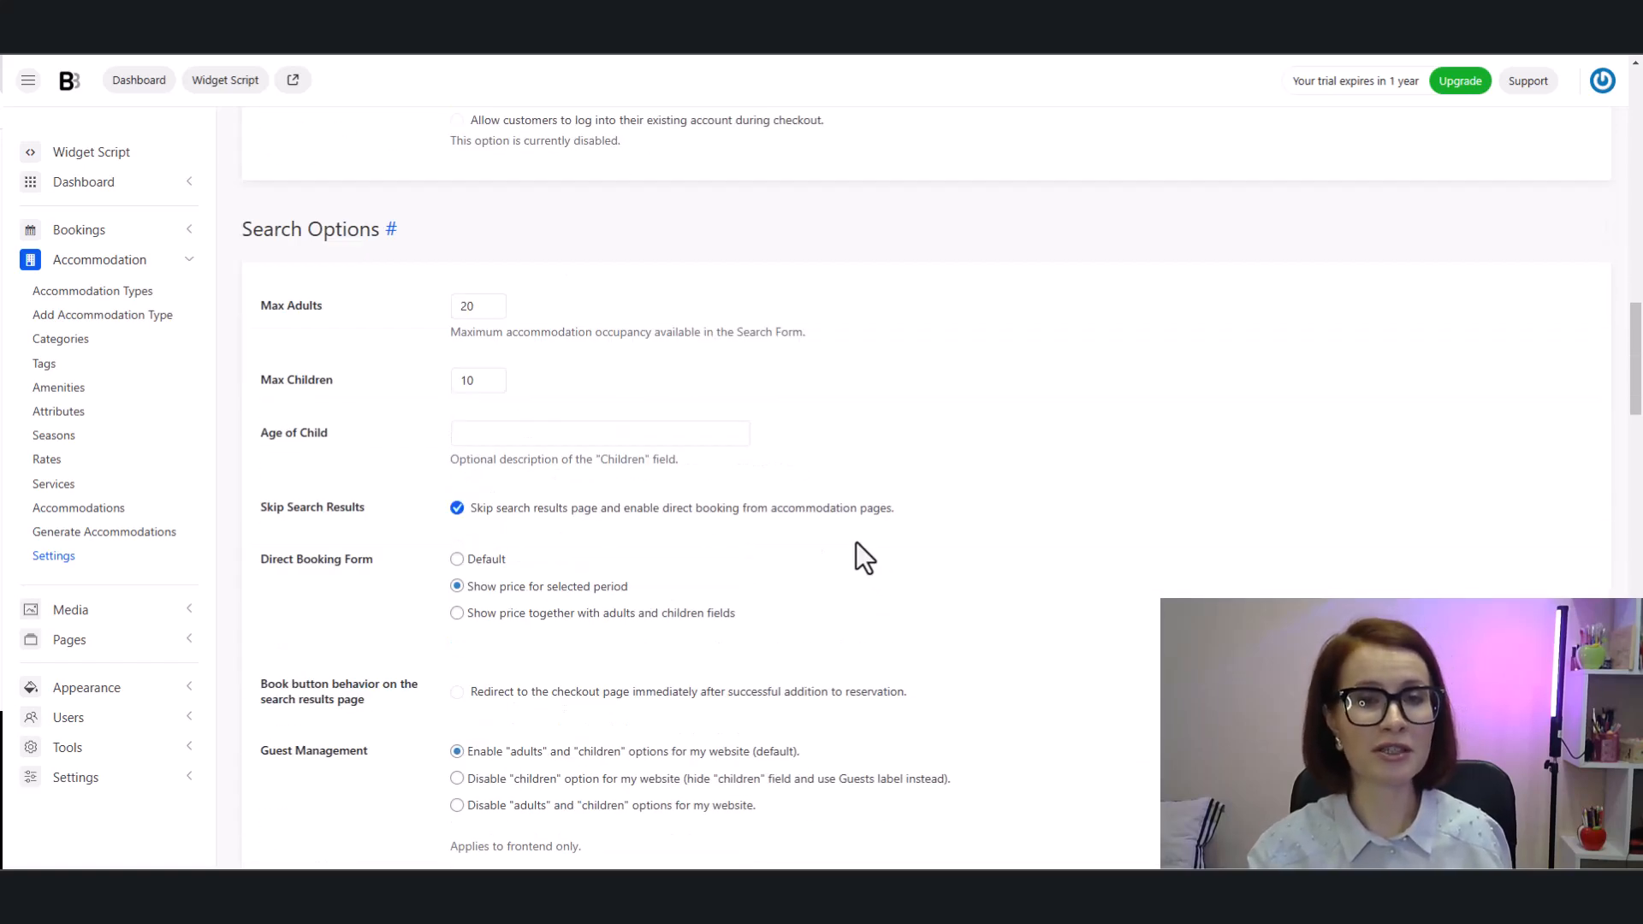
scroll(855, 542, down, 1)
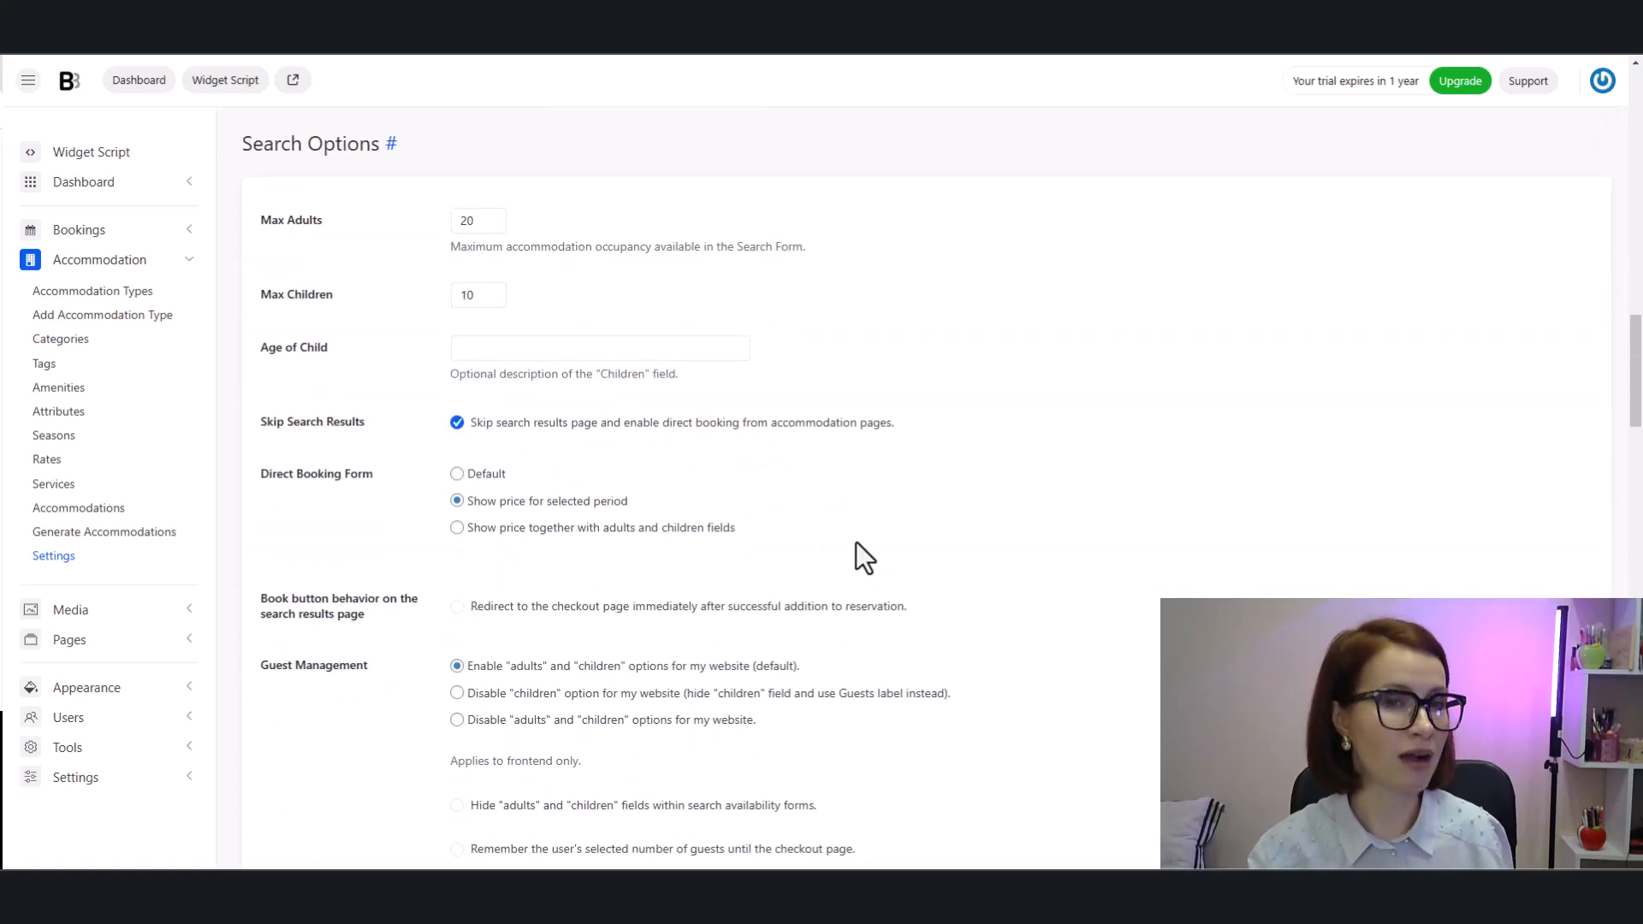
scroll(855, 542, down, 8)
scroll(772, 625, down, 1)
click(717, 308)
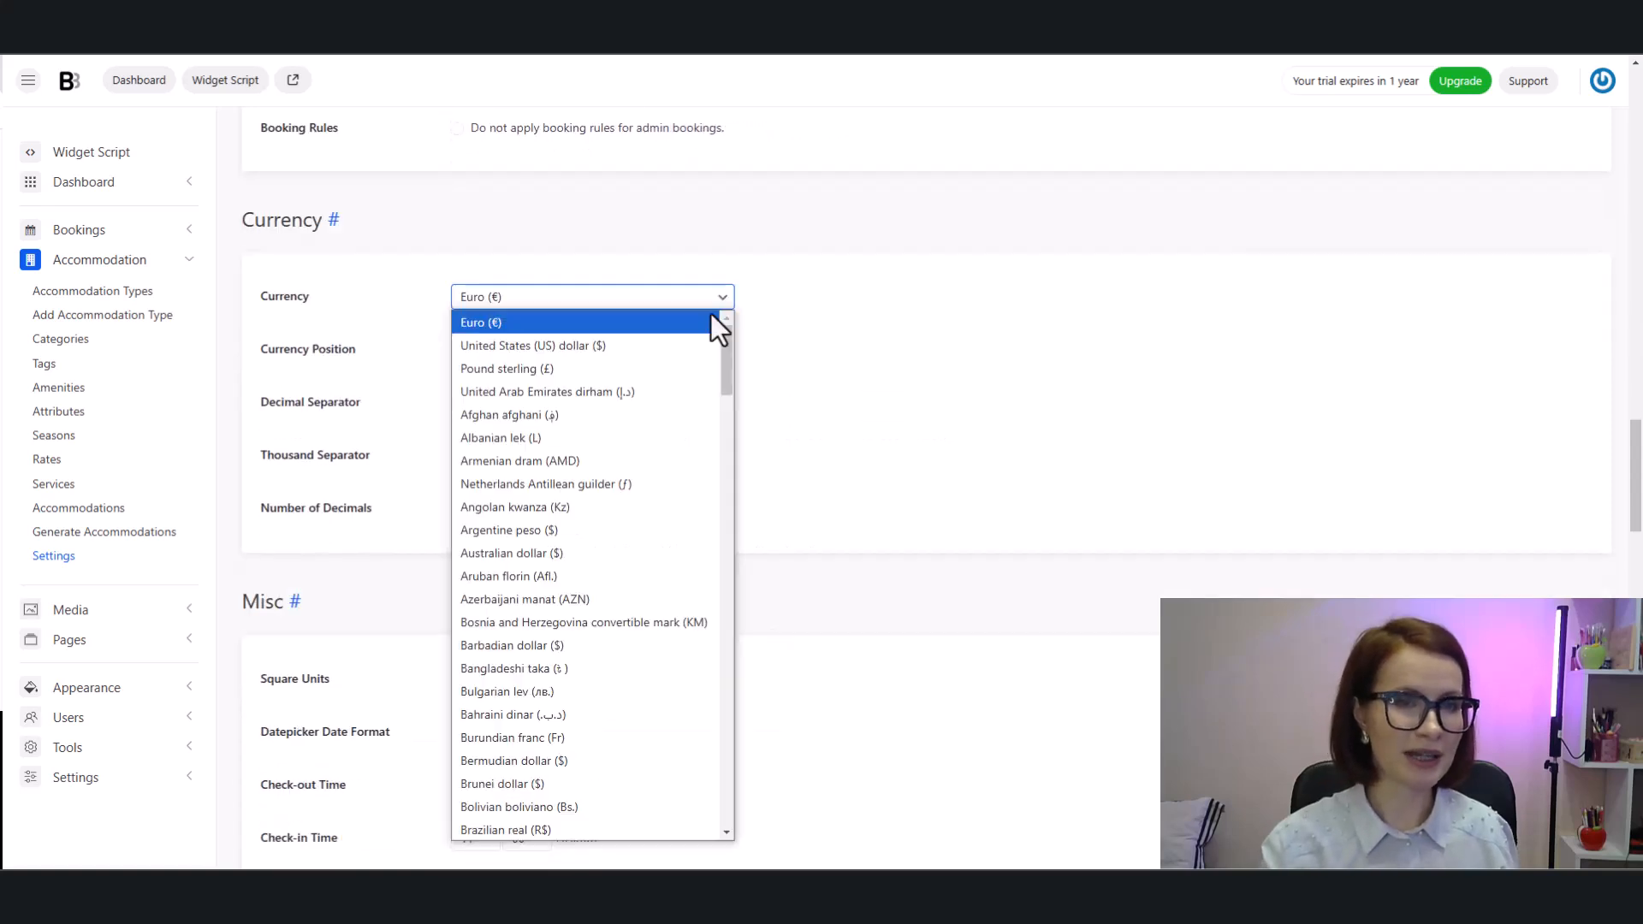
click(700, 345)
- Save the changes made to the general accommodation settings
scroll(752, 368, down, 1)
scroll(793, 393, down, 3)
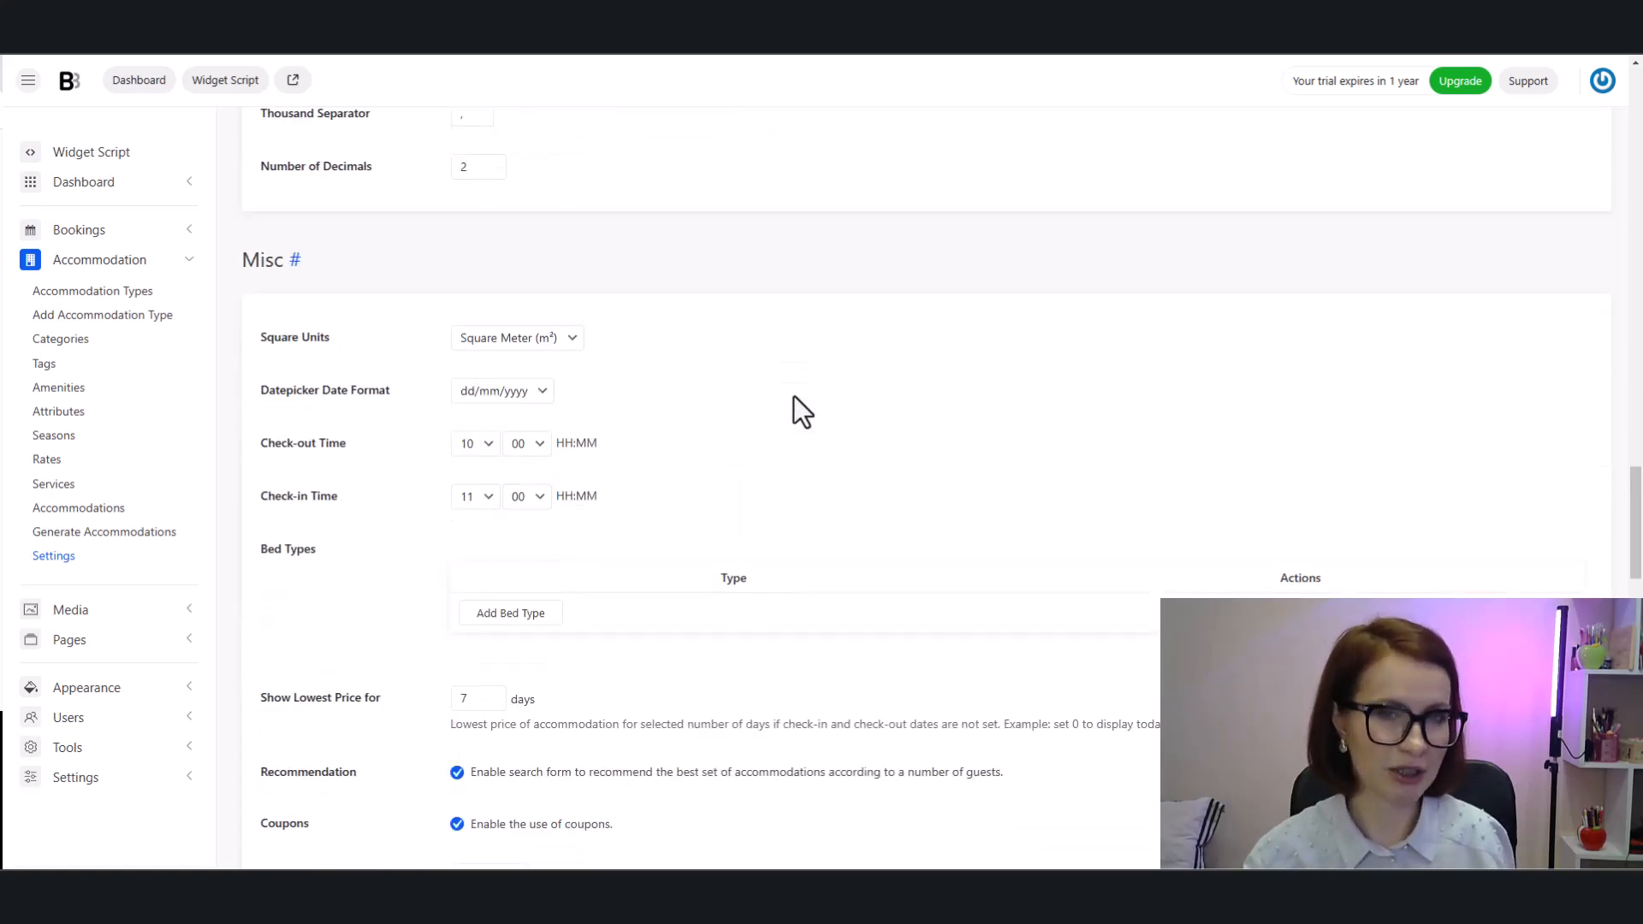
scroll(793, 399, down, 12)
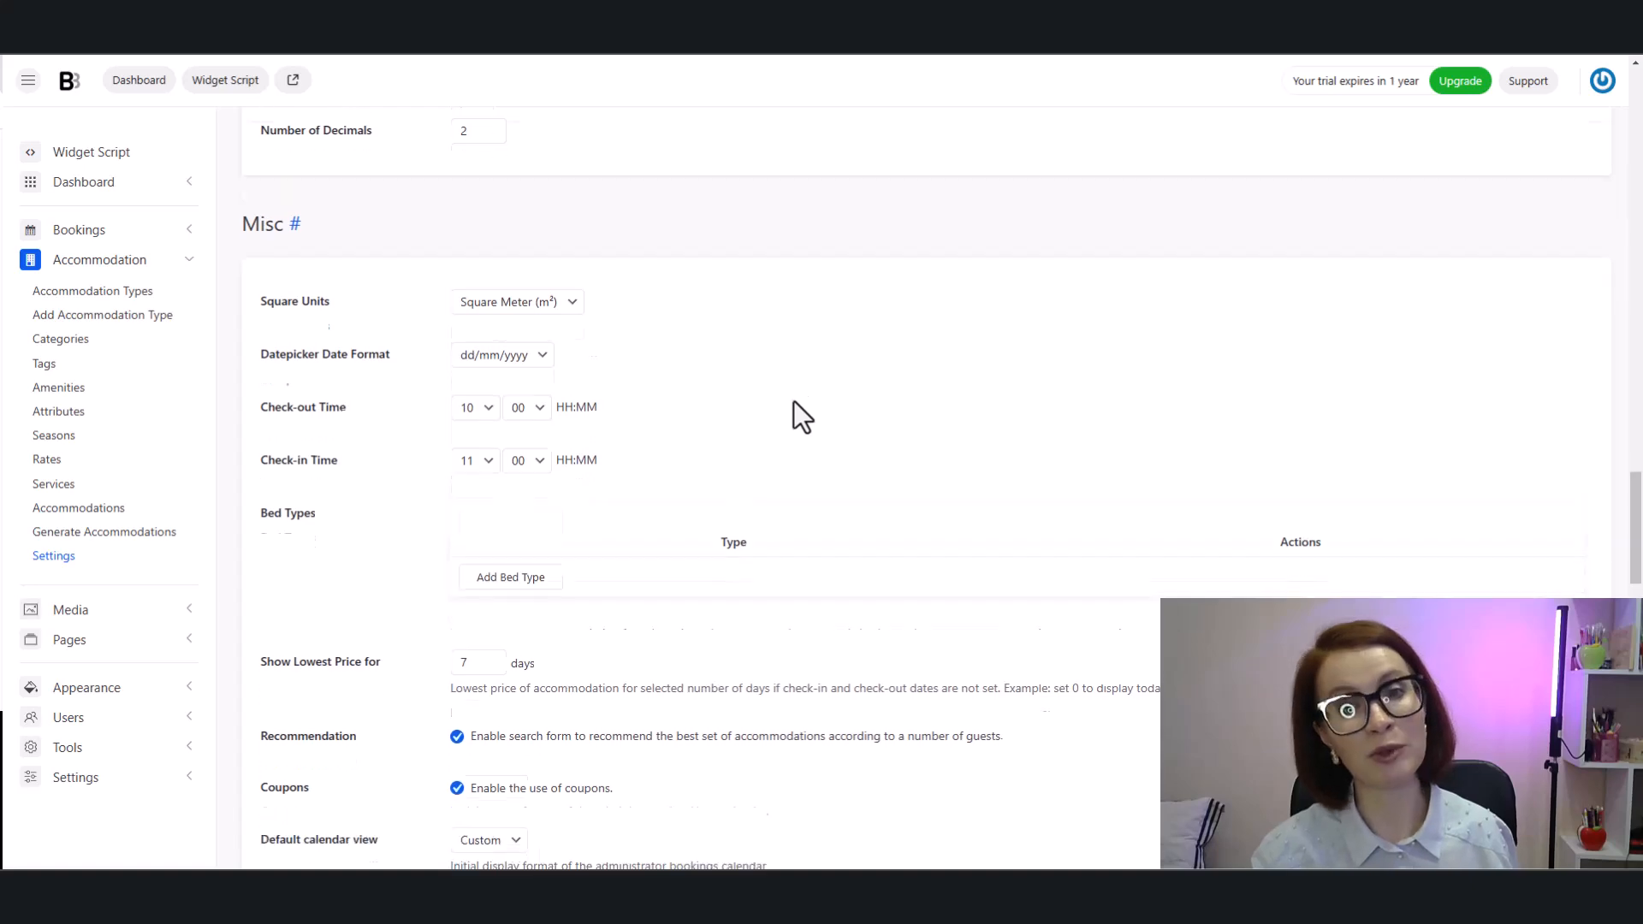
scroll(805, 429, down, 10)
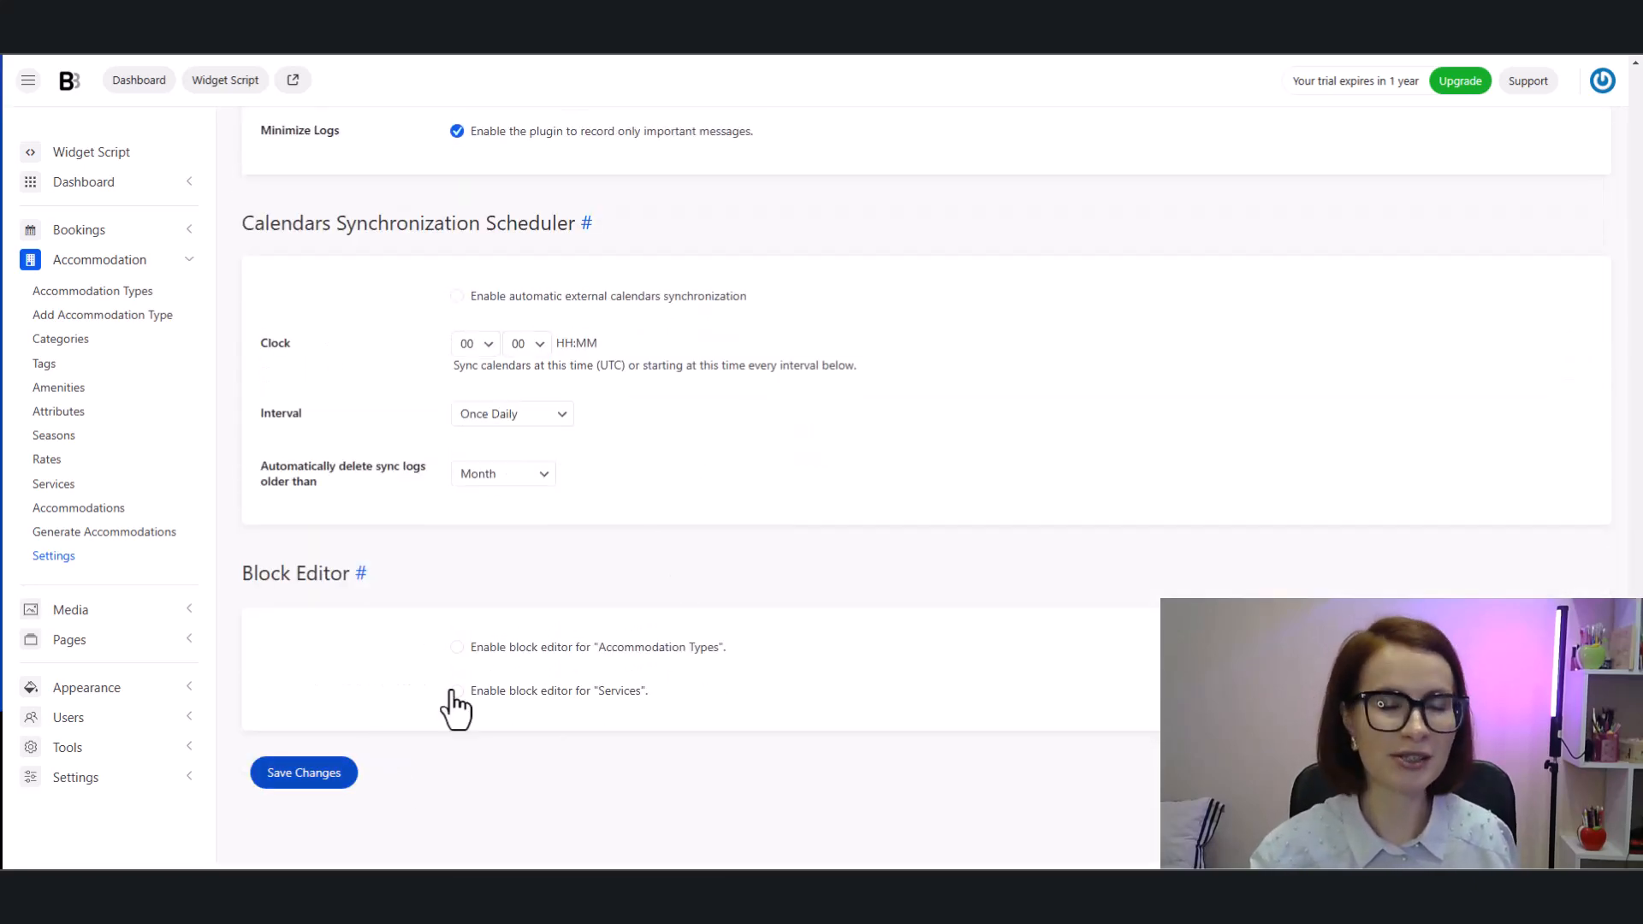
click(347, 770)
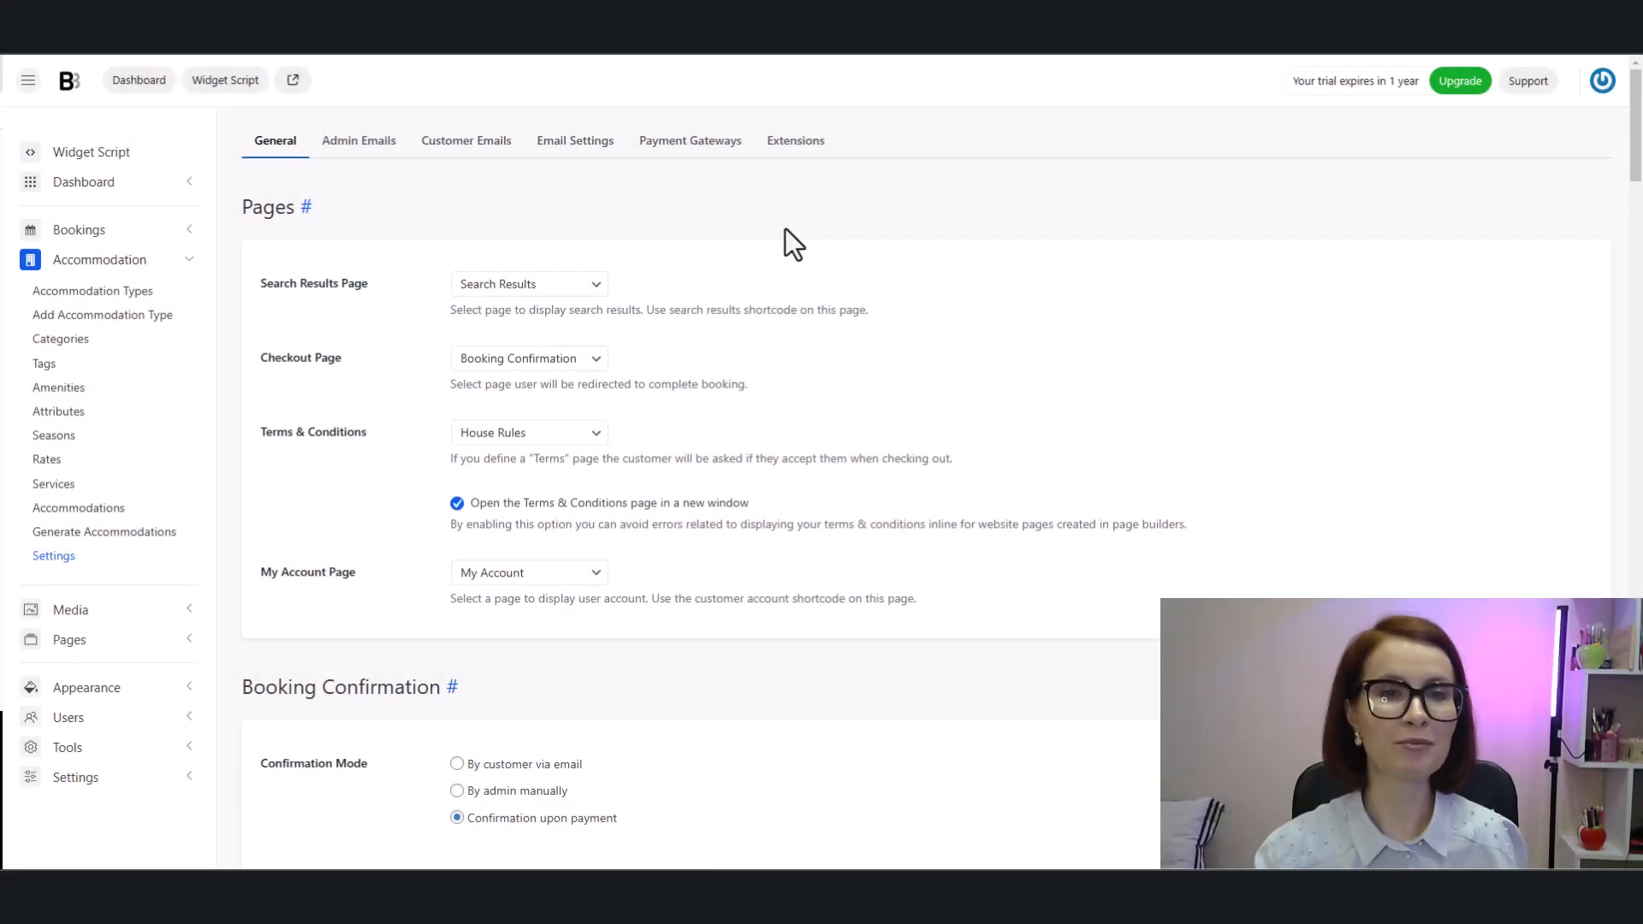
- Save the general payment gateway settings with SSL forced on the checkout pages
click(685, 145)
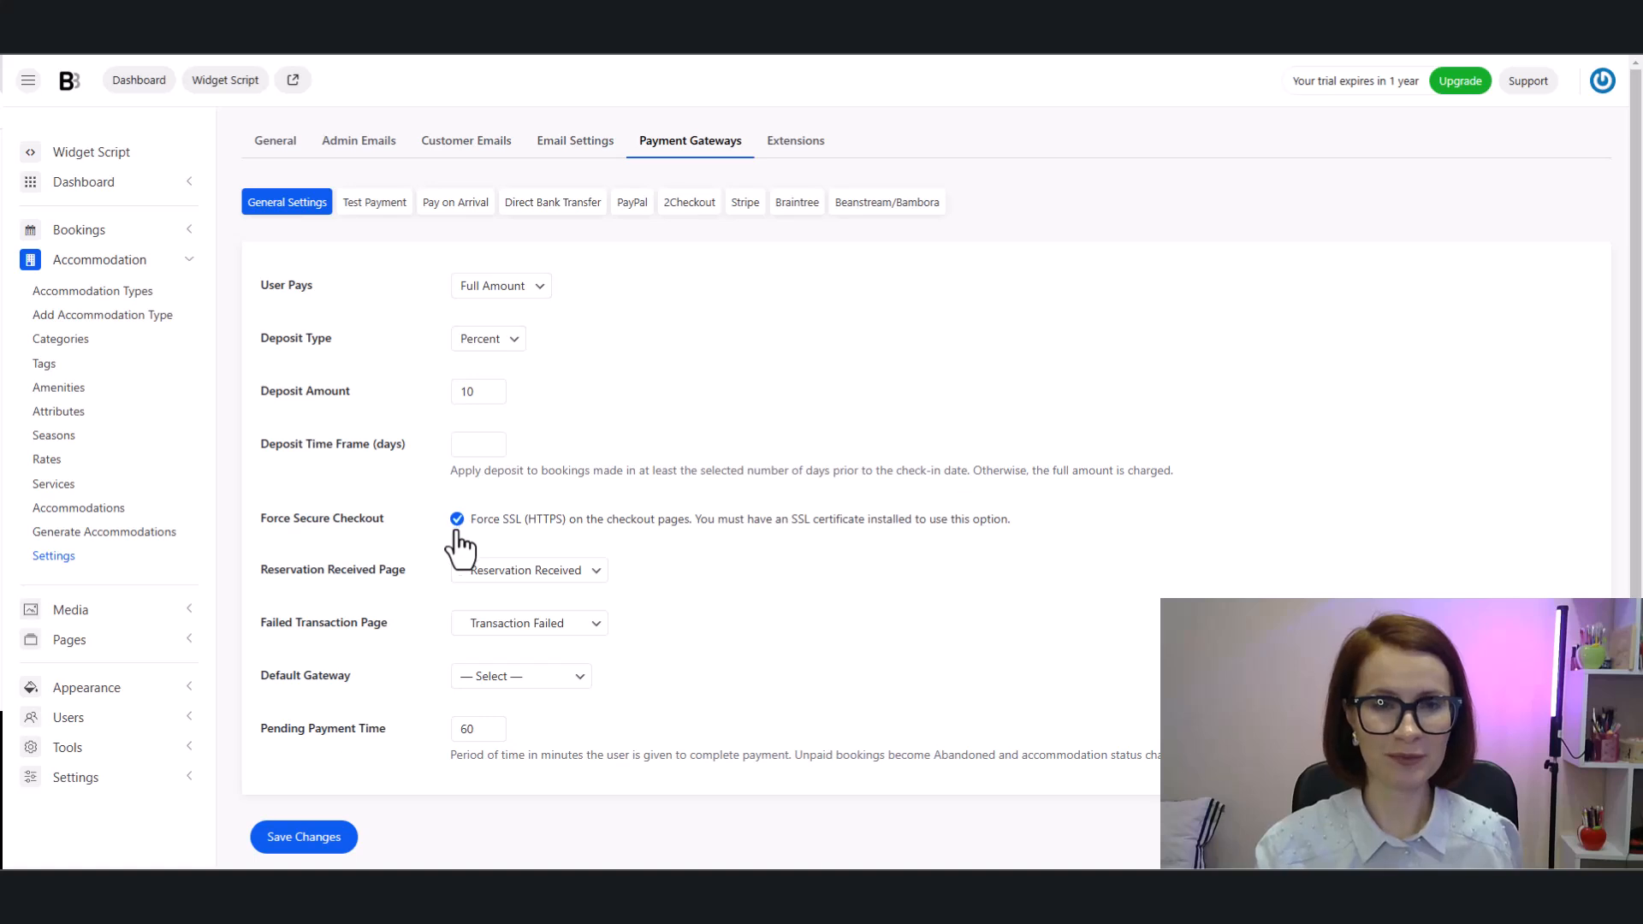
click(315, 847)
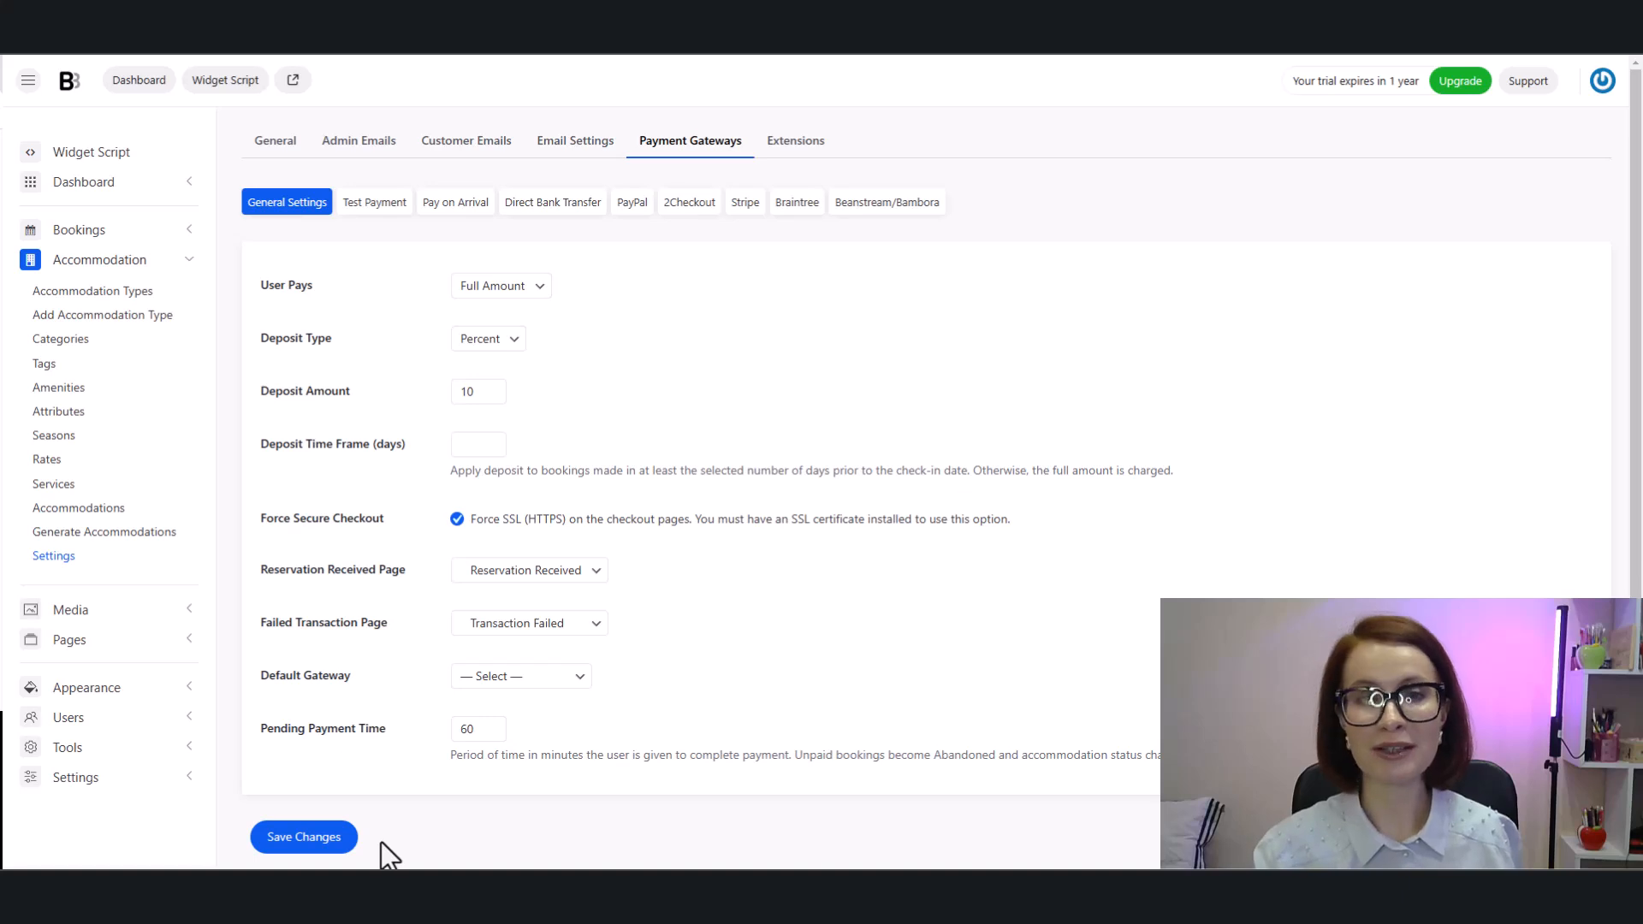
- Have Pay by Card (Stripe) enabled in Sandbox Mode and open the API keys page in Stripe's Developers Dashboard
click(742, 231)
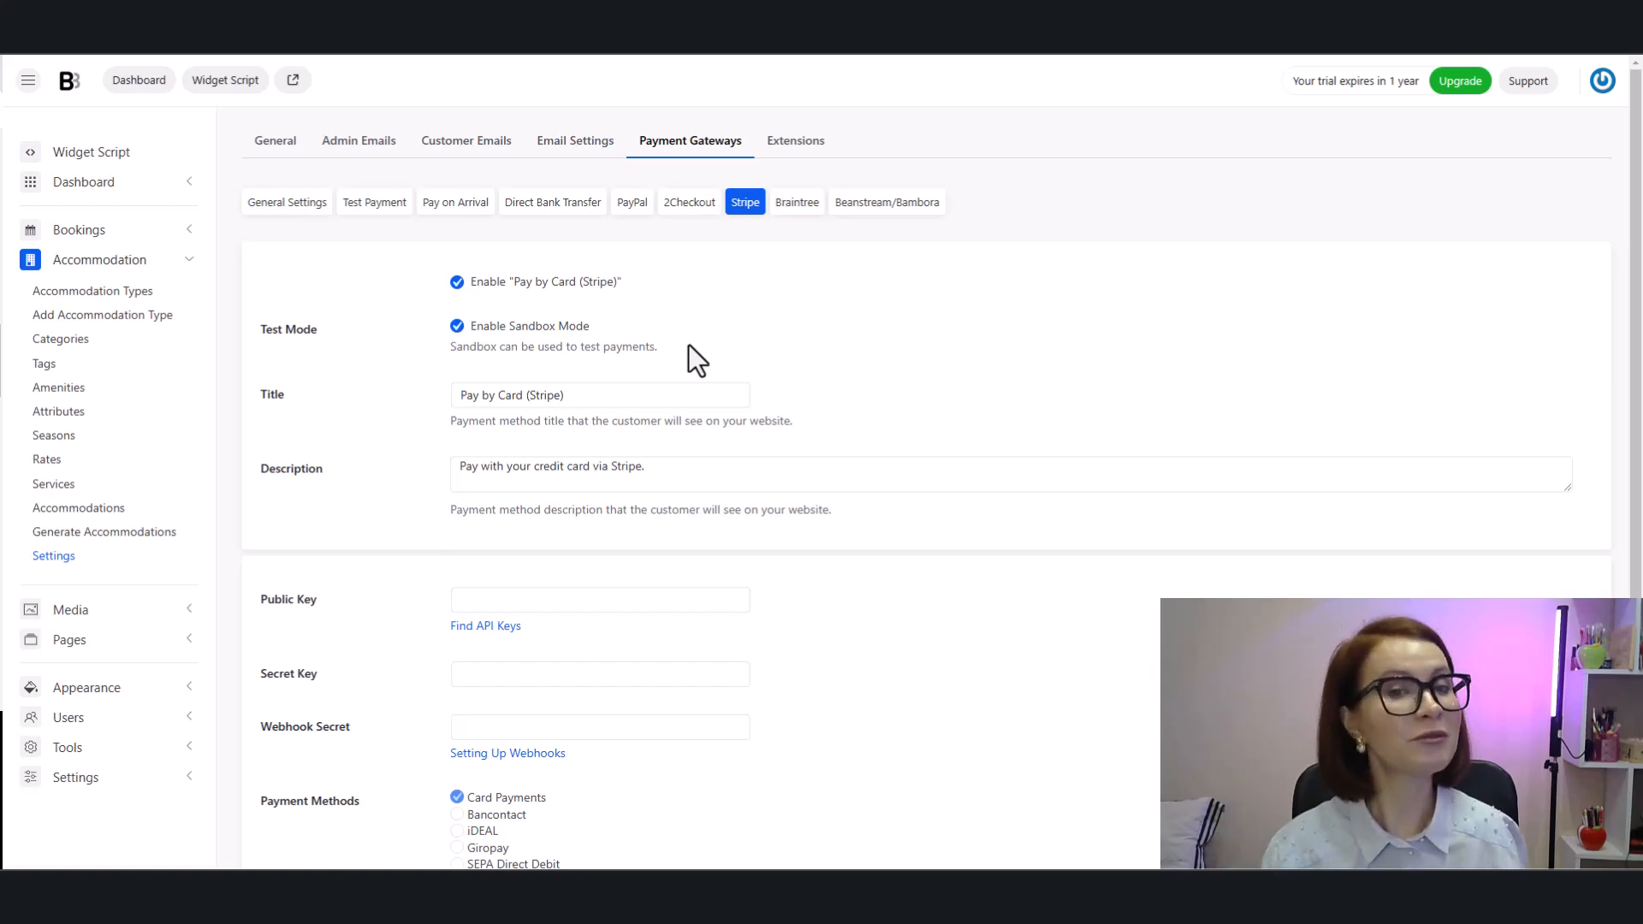
scroll(830, 596, down, 3)
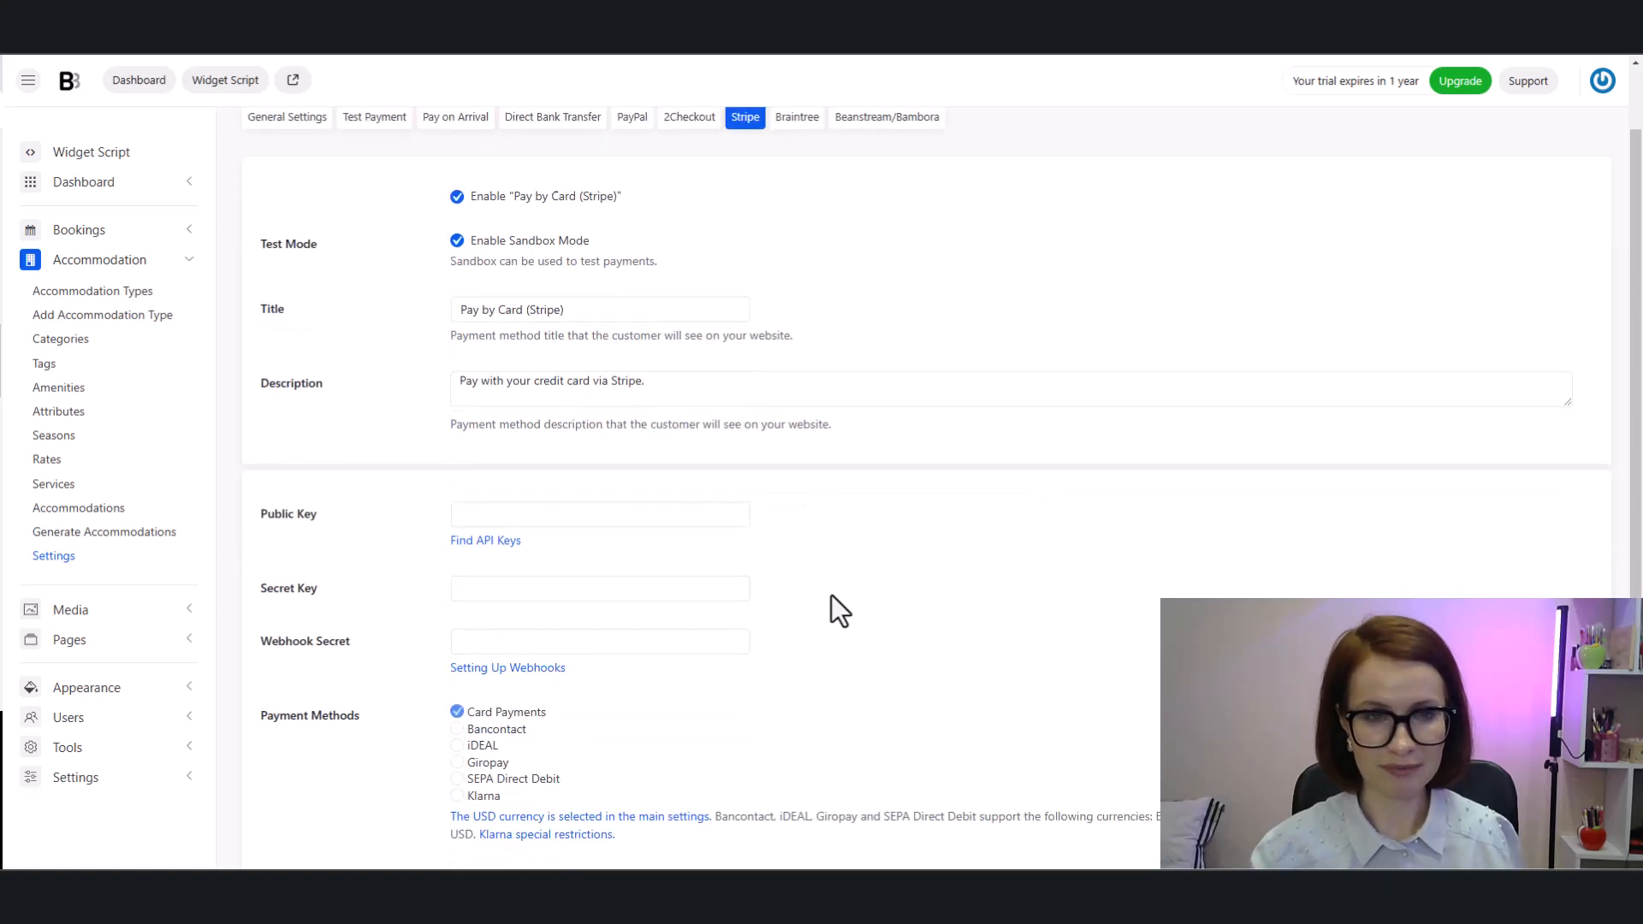
click(481, 324)
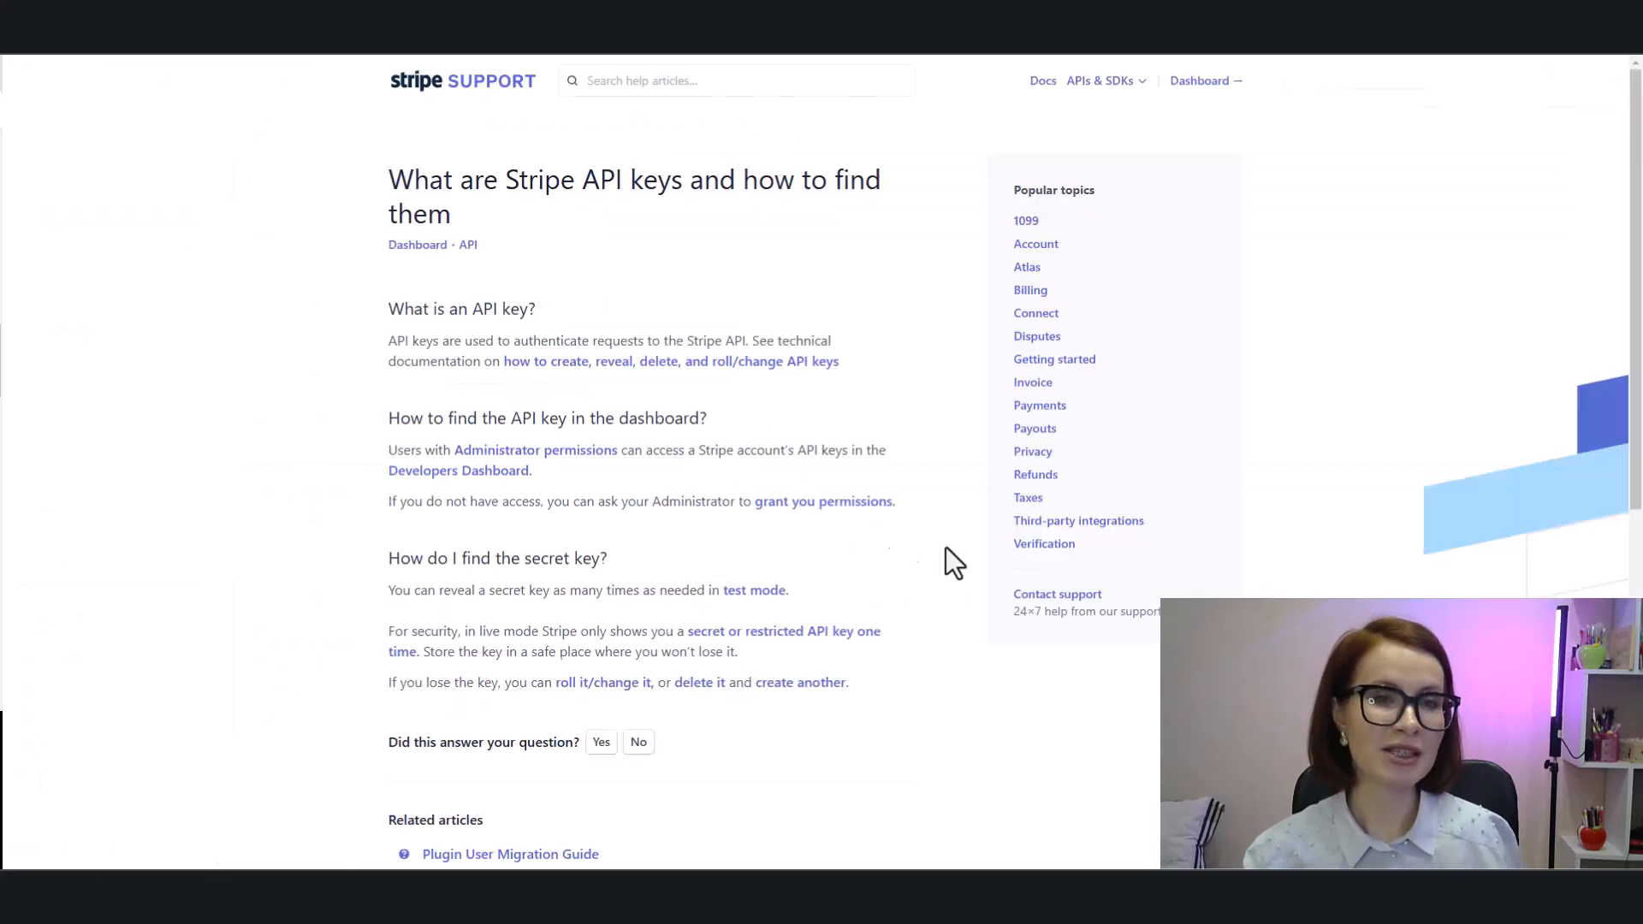
click(503, 476)
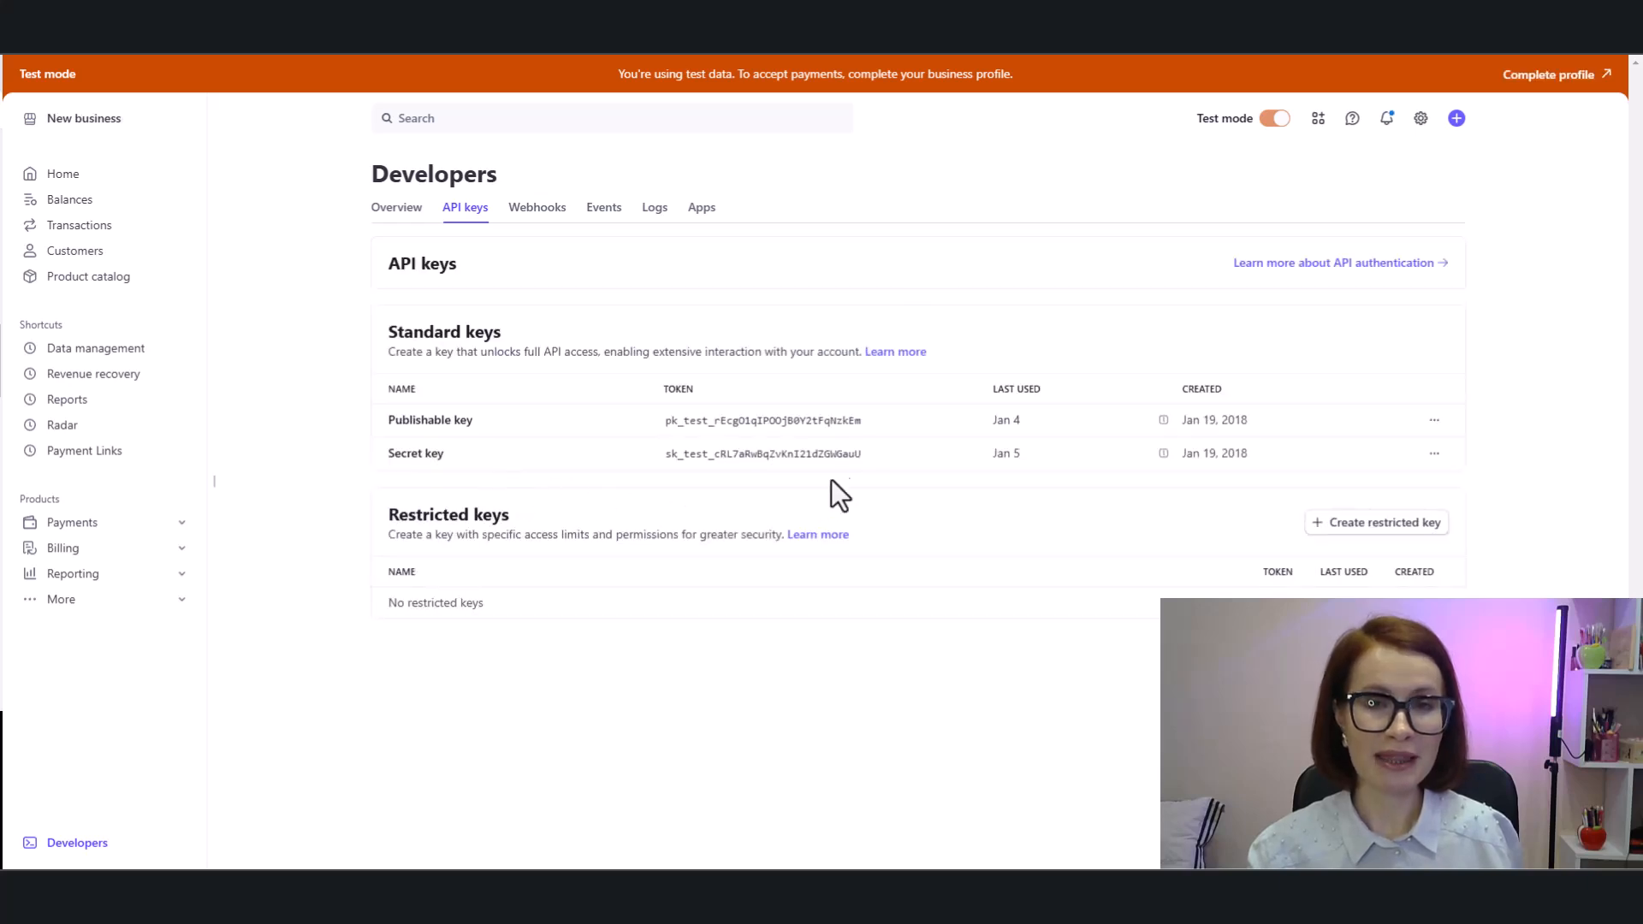
- Copy the publishable key from Stripe's standard keys and paste it as the Public Key in the booking system's Stripe settings
click(826, 426)
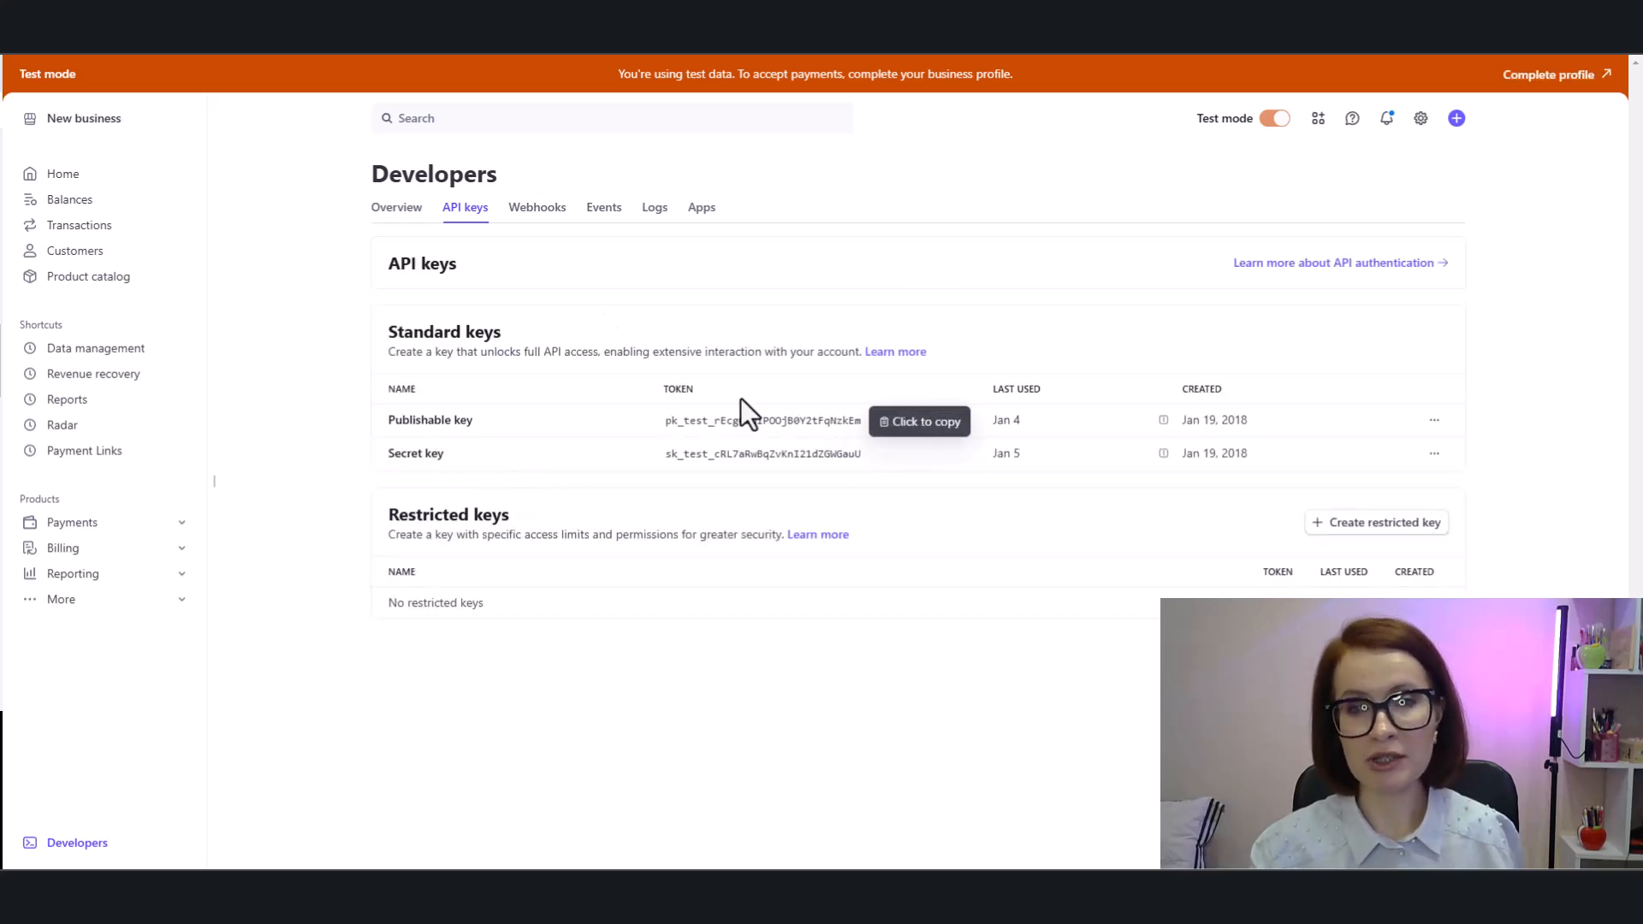
click(128, 25)
right_click(509, 304)
click(603, 475)
click(716, 329)
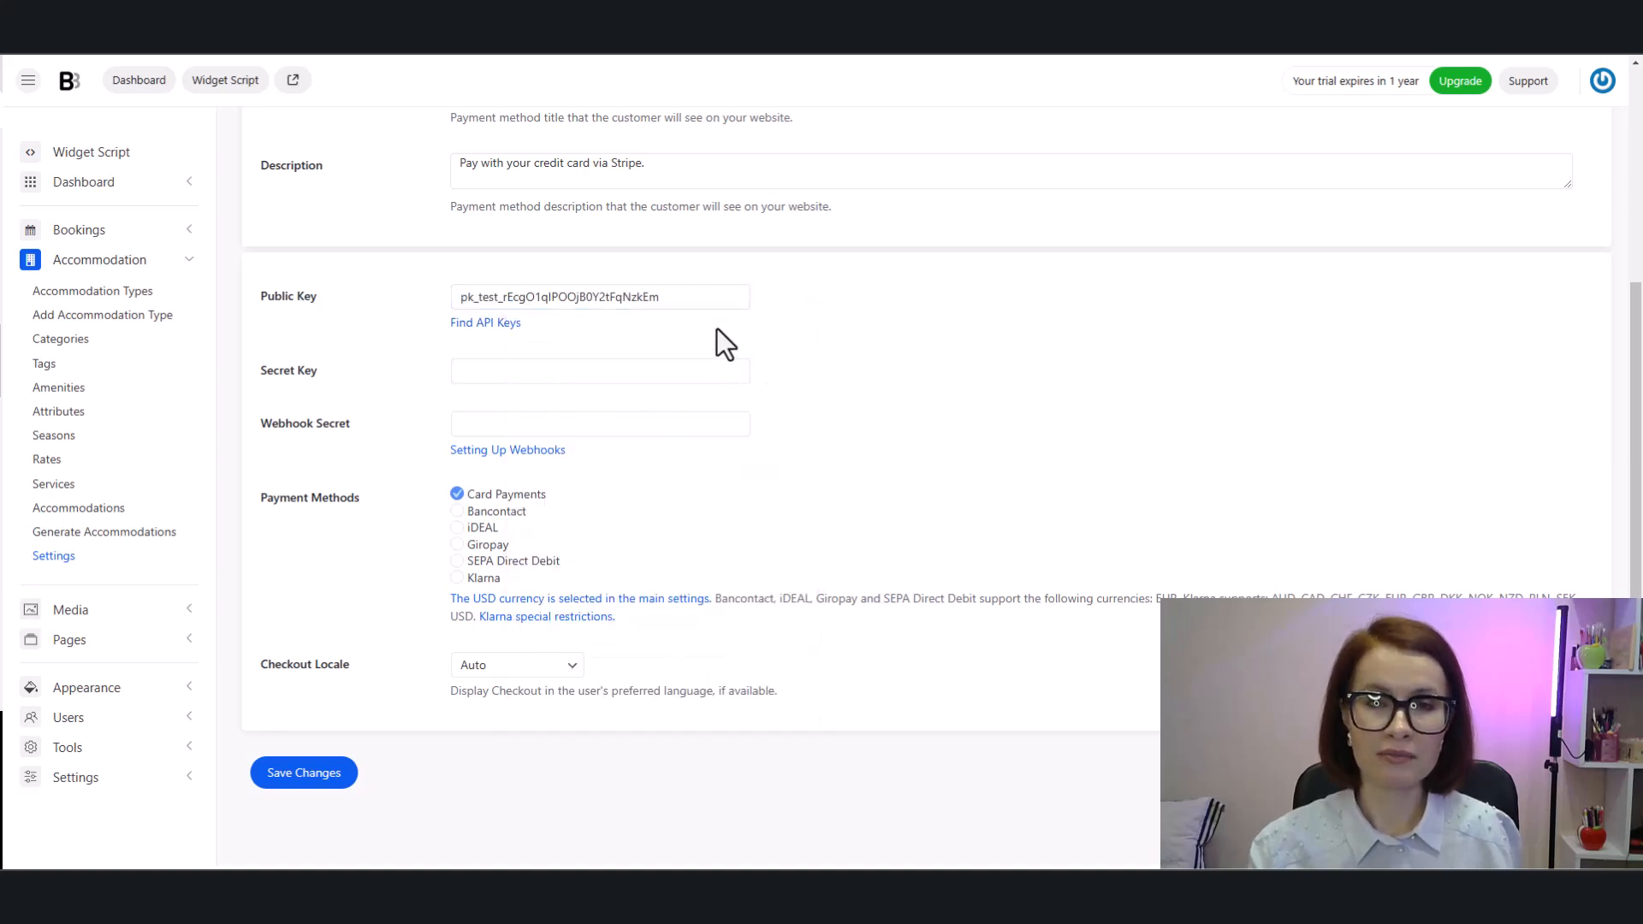
- Copy the secret key from Stripe into the Secret Key setting of the booking system and save the changes
key(ctrl+Tab)
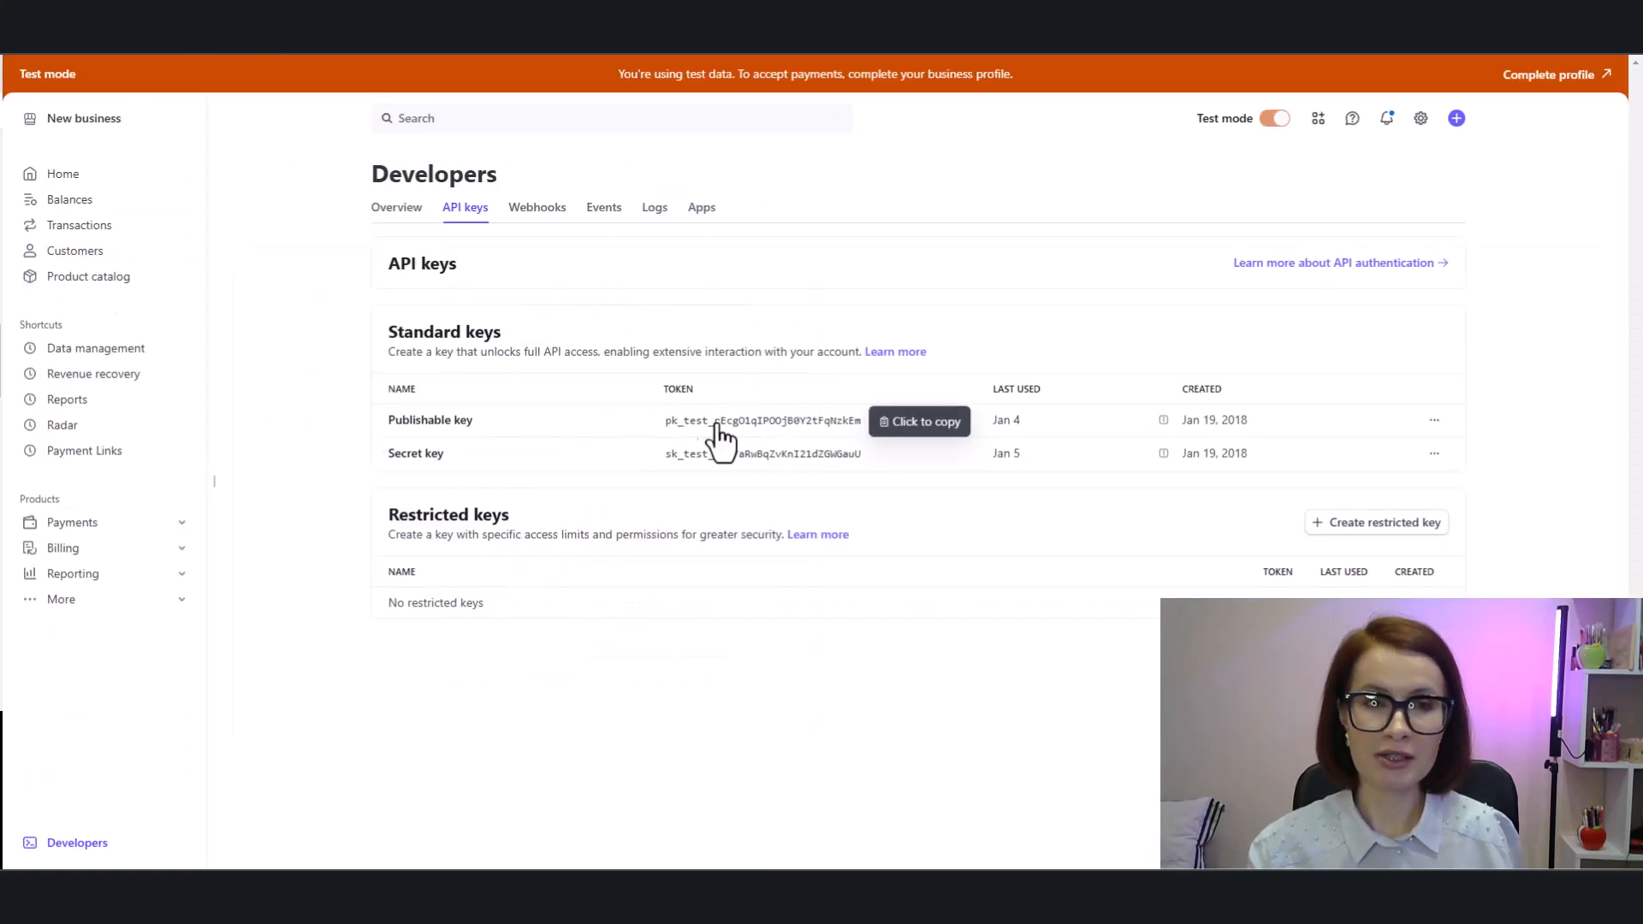
click(843, 455)
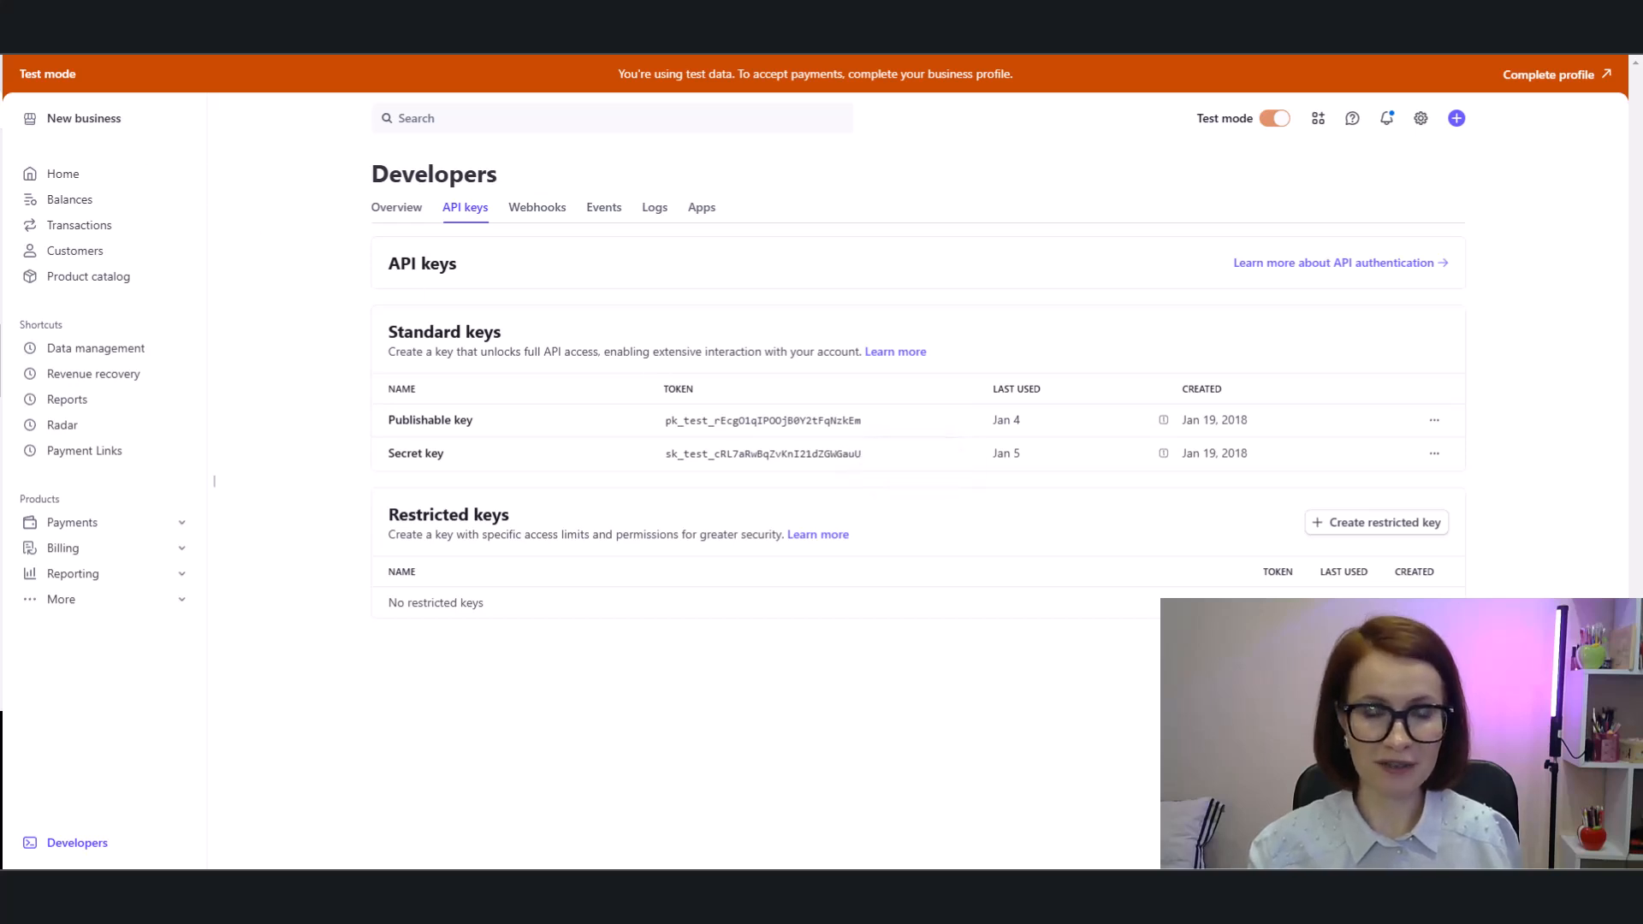
key(ctrl+Tab)
right_click(493, 374)
click(578, 536)
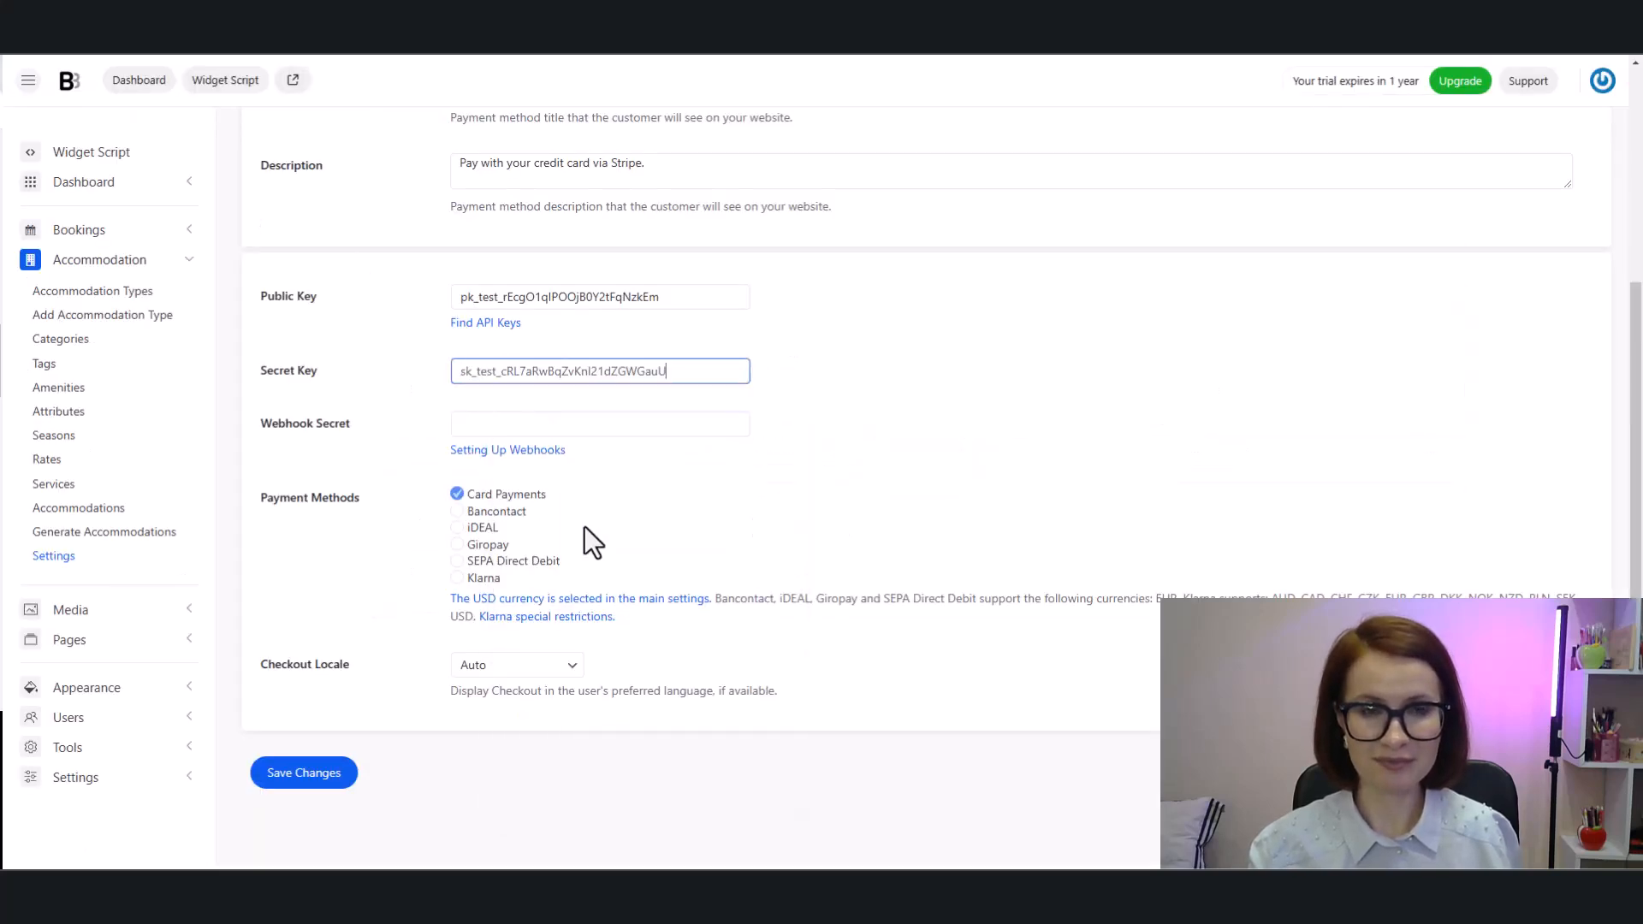
click(808, 472)
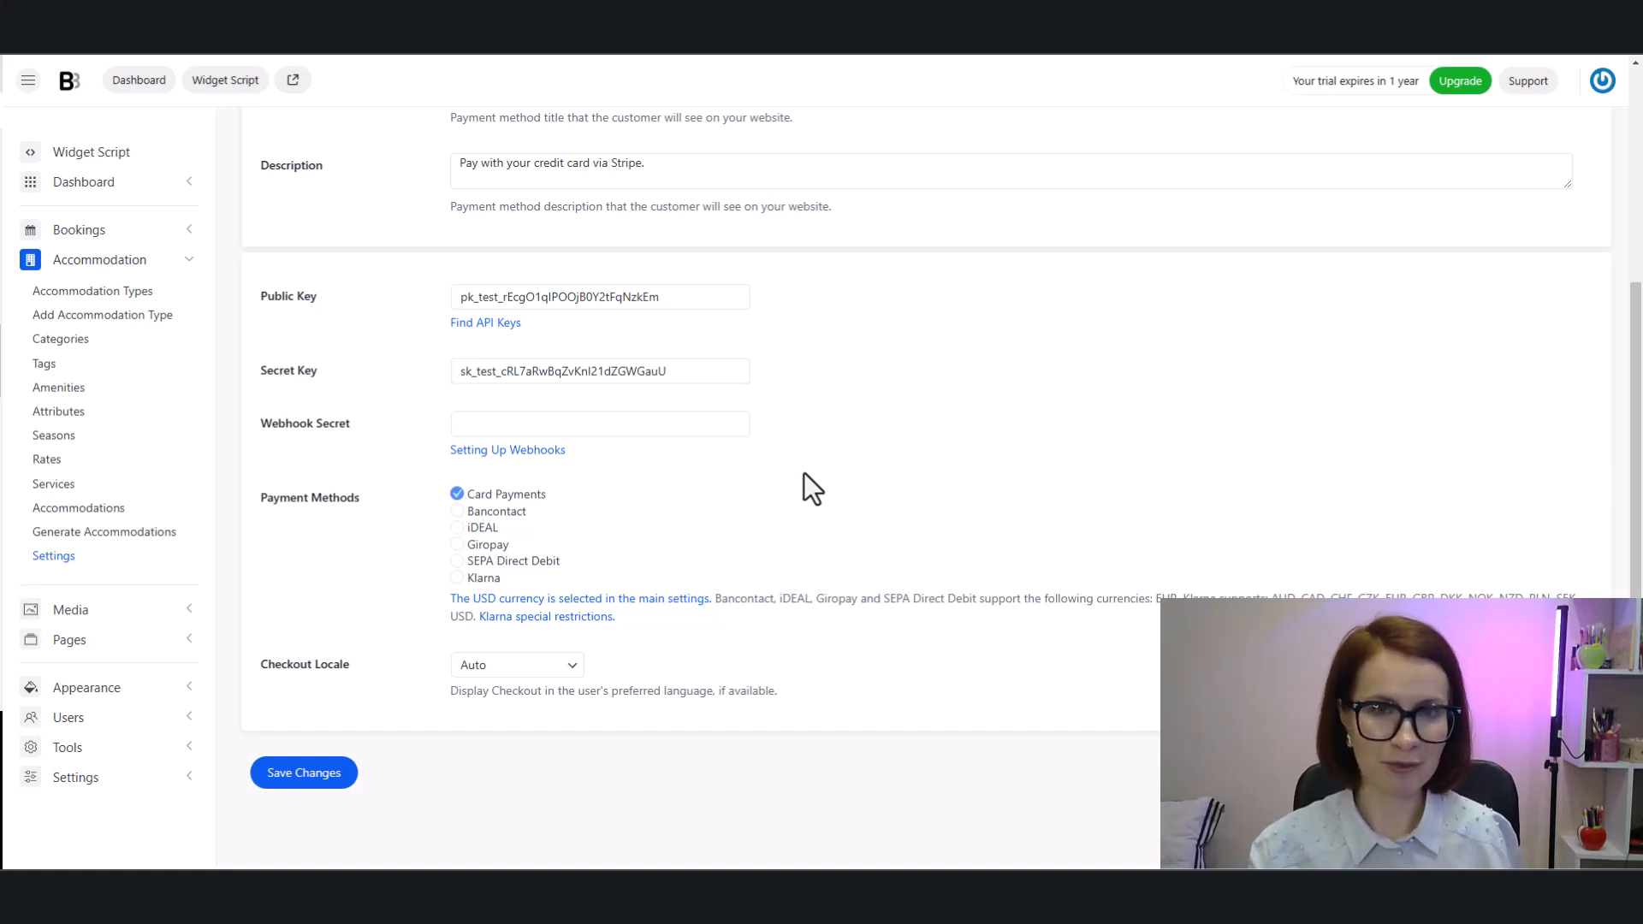
click(301, 775)
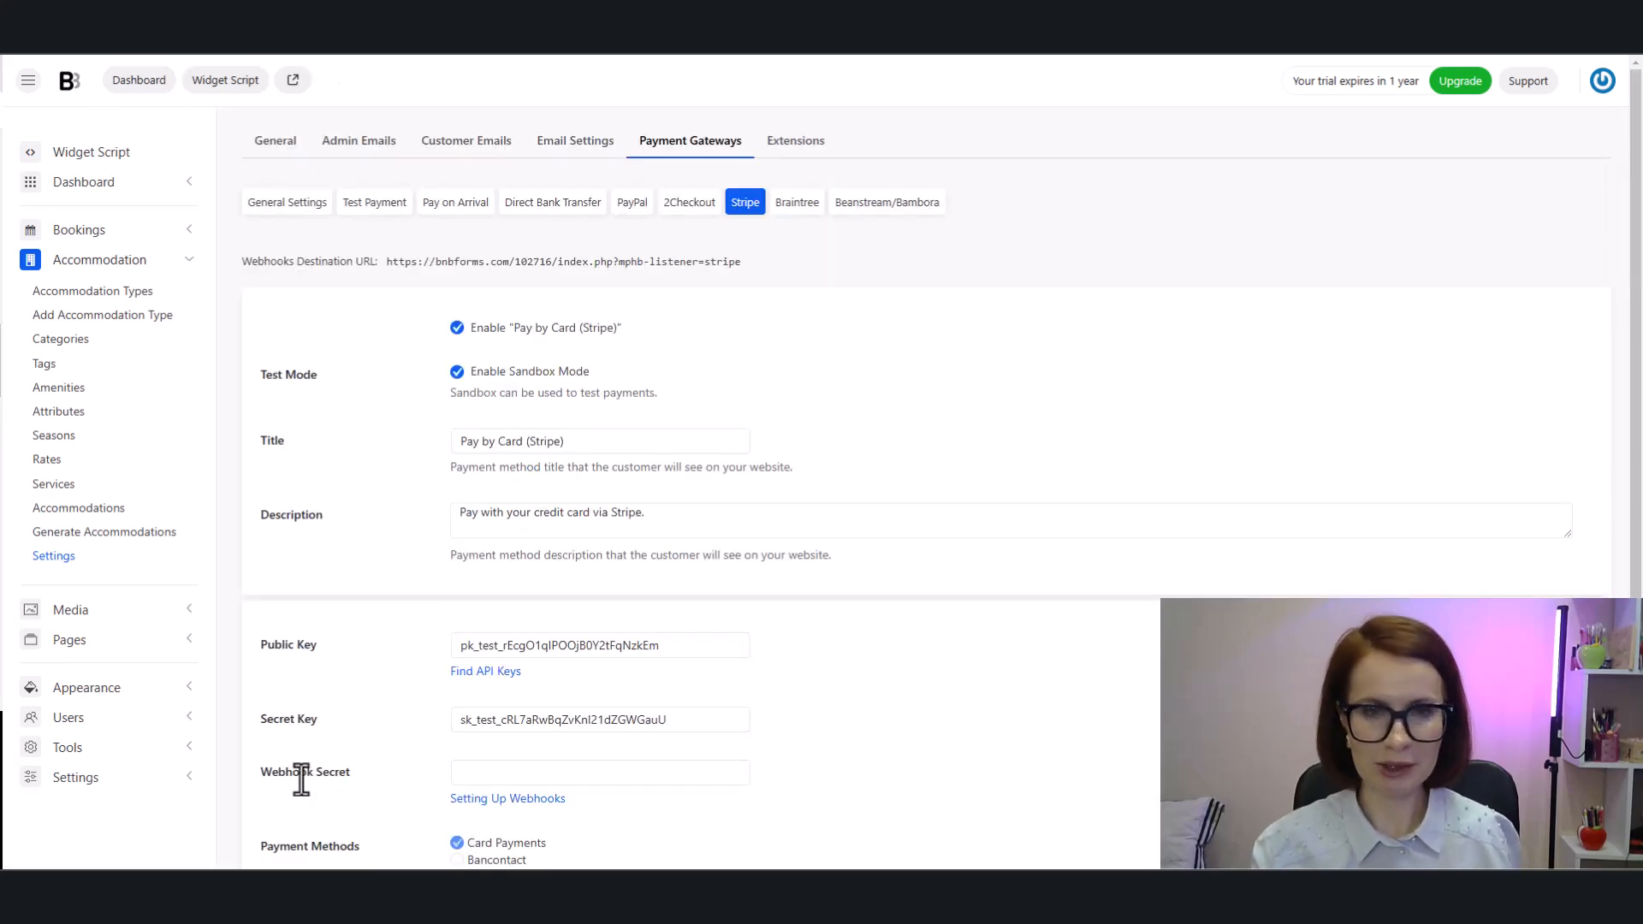
- Copy the Webhooks Destination URL from the Stripe payment settings and start a new webhook endpoint in Stripe
drag(385, 255, 734, 263)
right_click(758, 273)
click(791, 282)
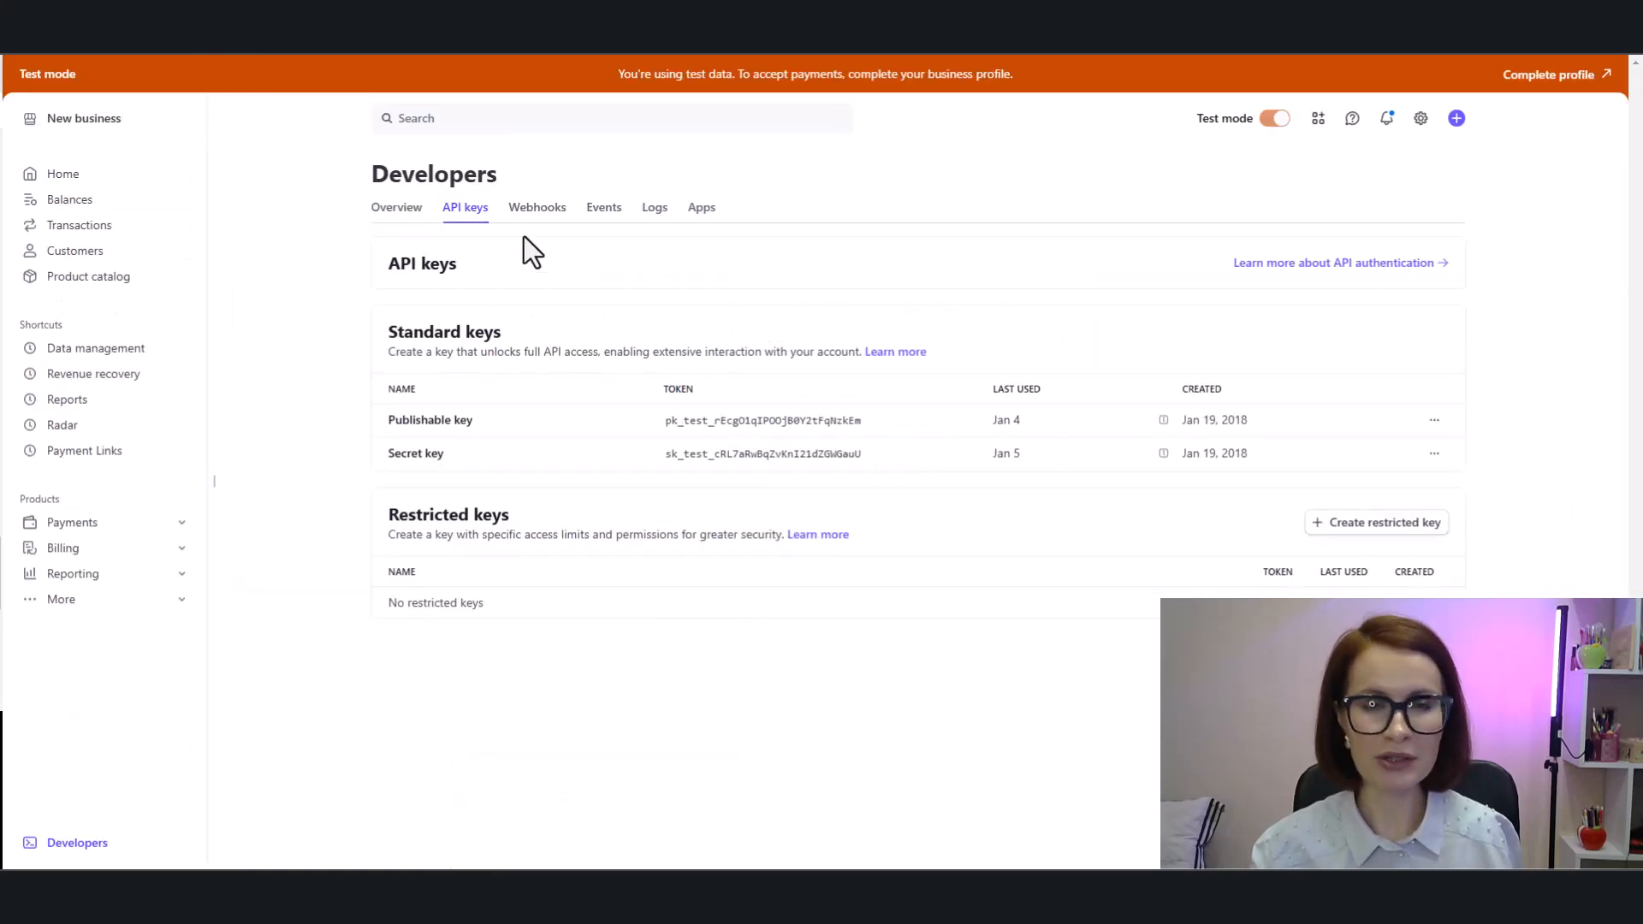
click(534, 208)
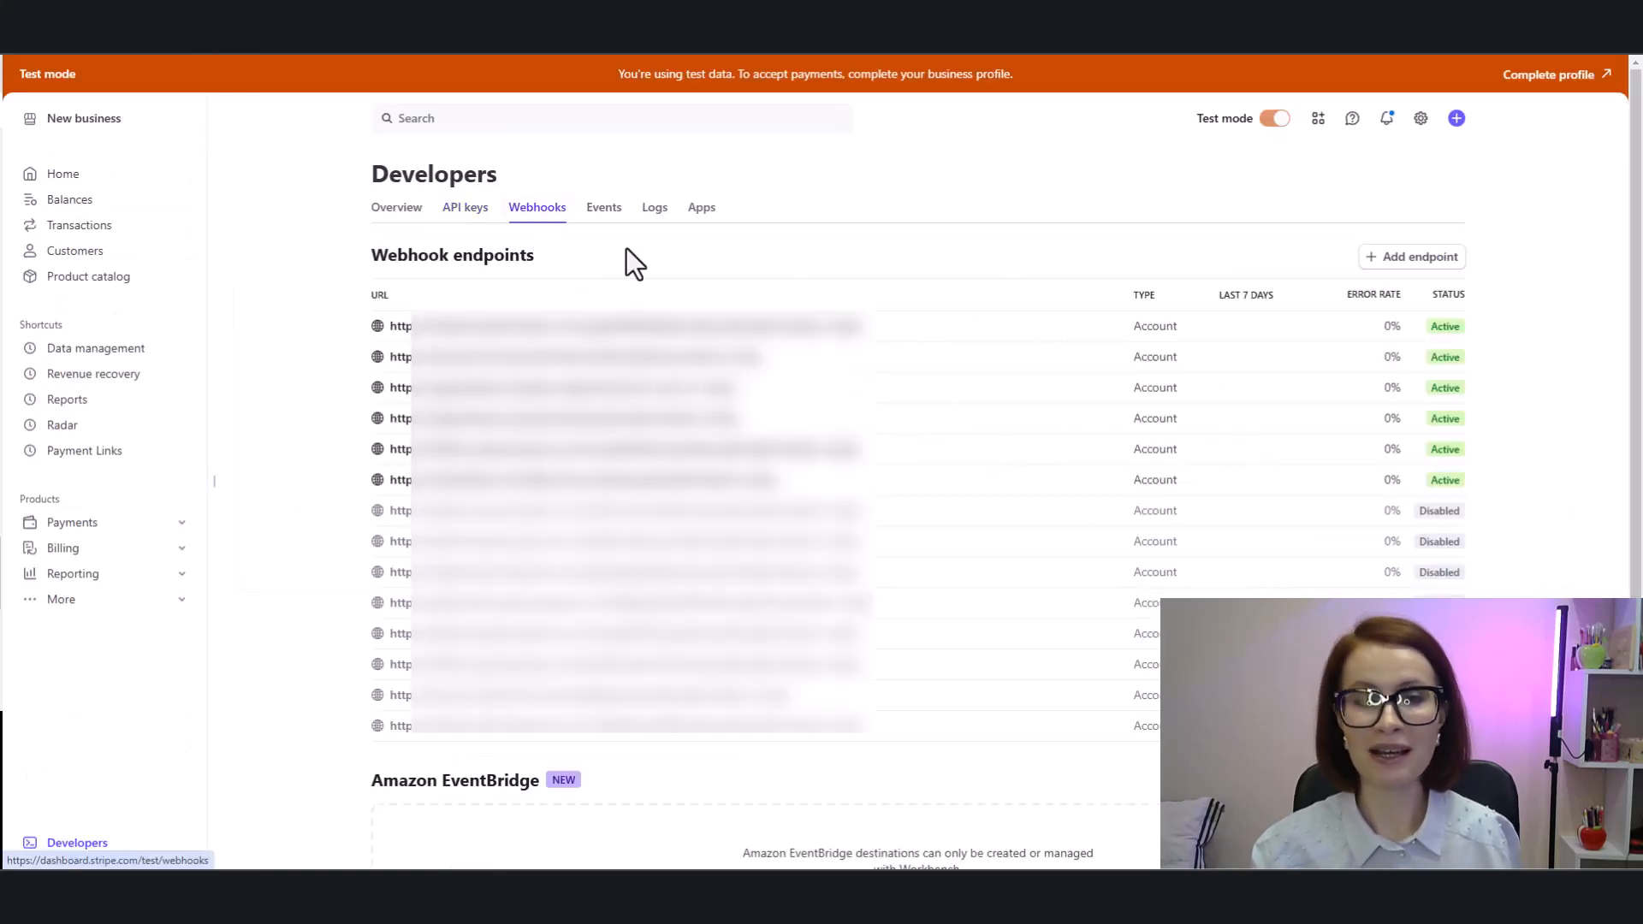
click(1412, 256)
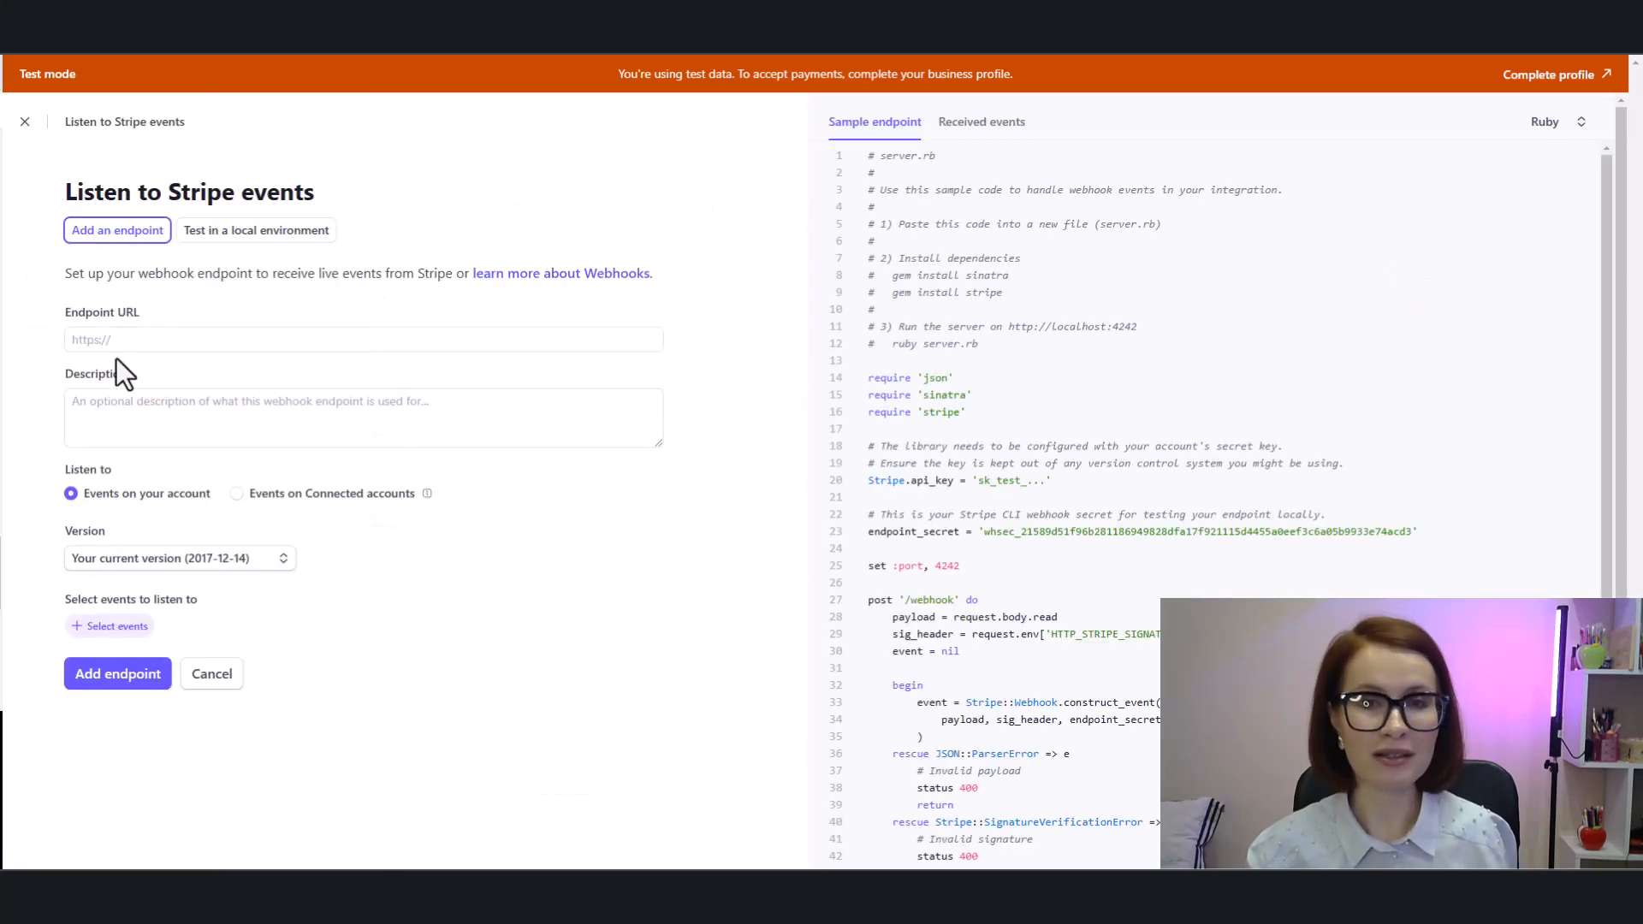
- Add the endpoint with the copied URL, listening to charge.failed, charge.succeeded, source.canceled, source.chargeable and source.failed
right_click(89, 341)
click(172, 501)
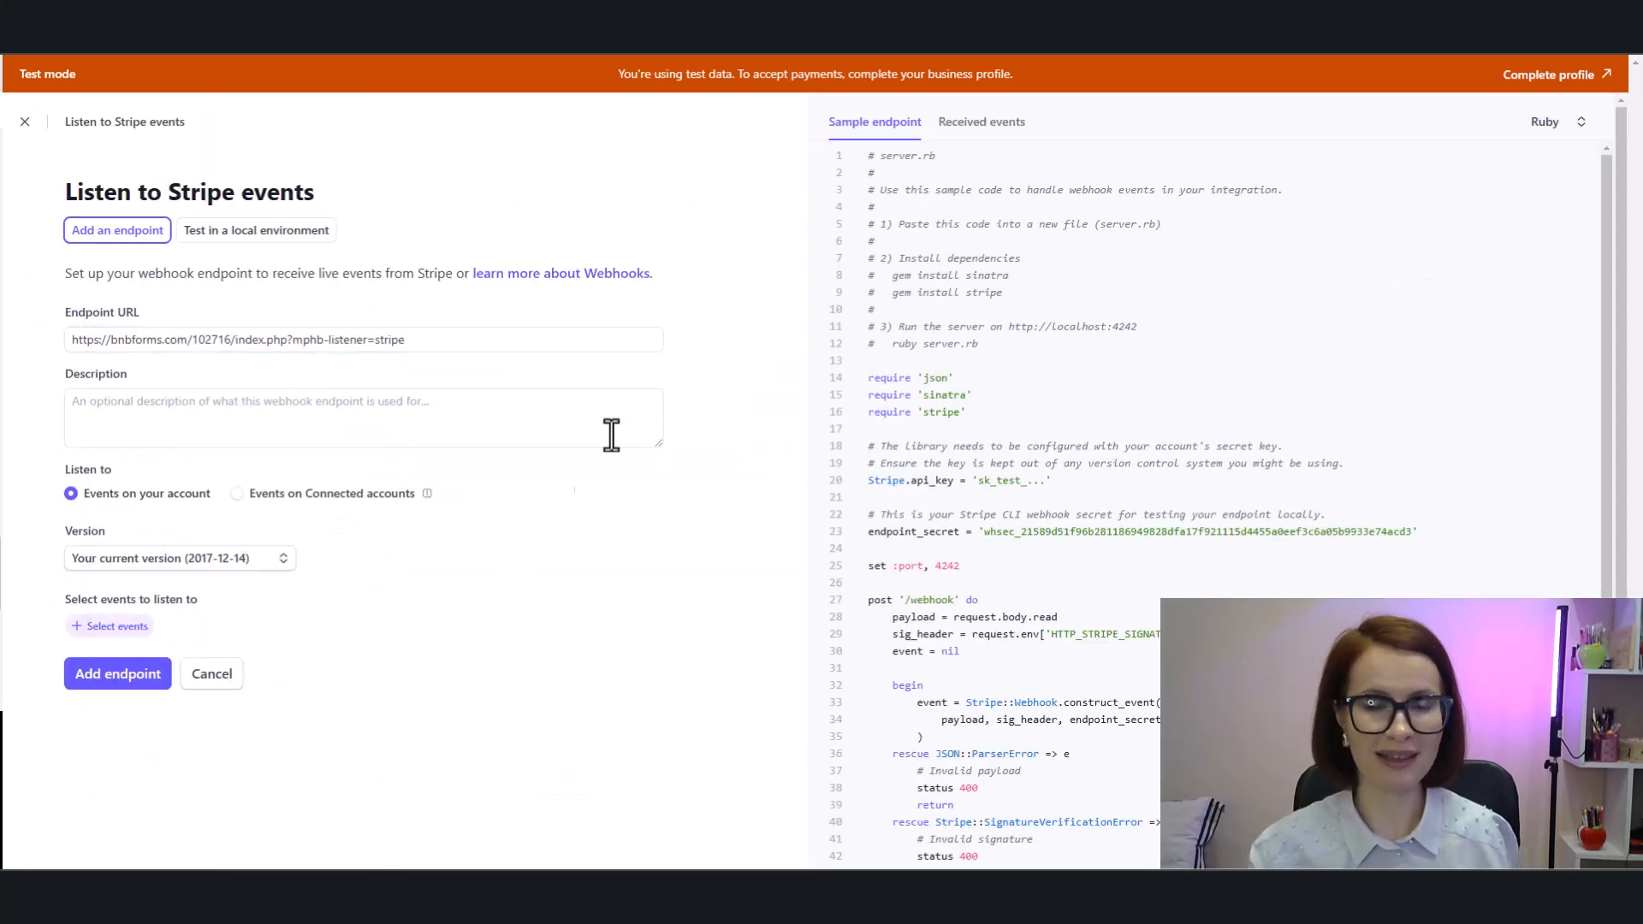
click(77, 629)
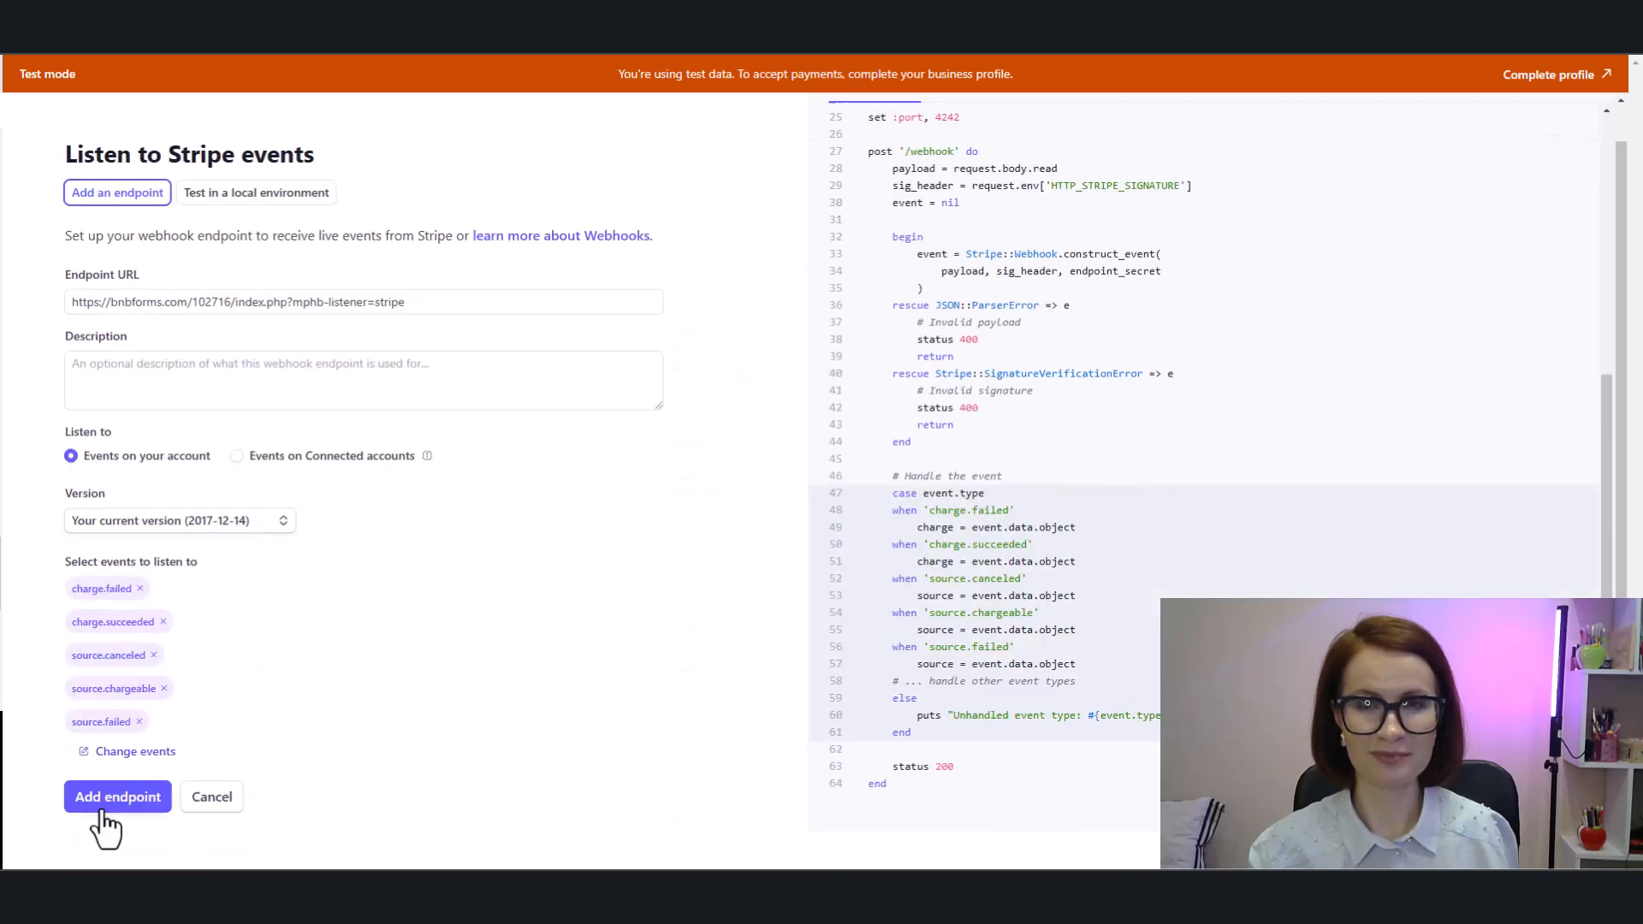
click(110, 800)
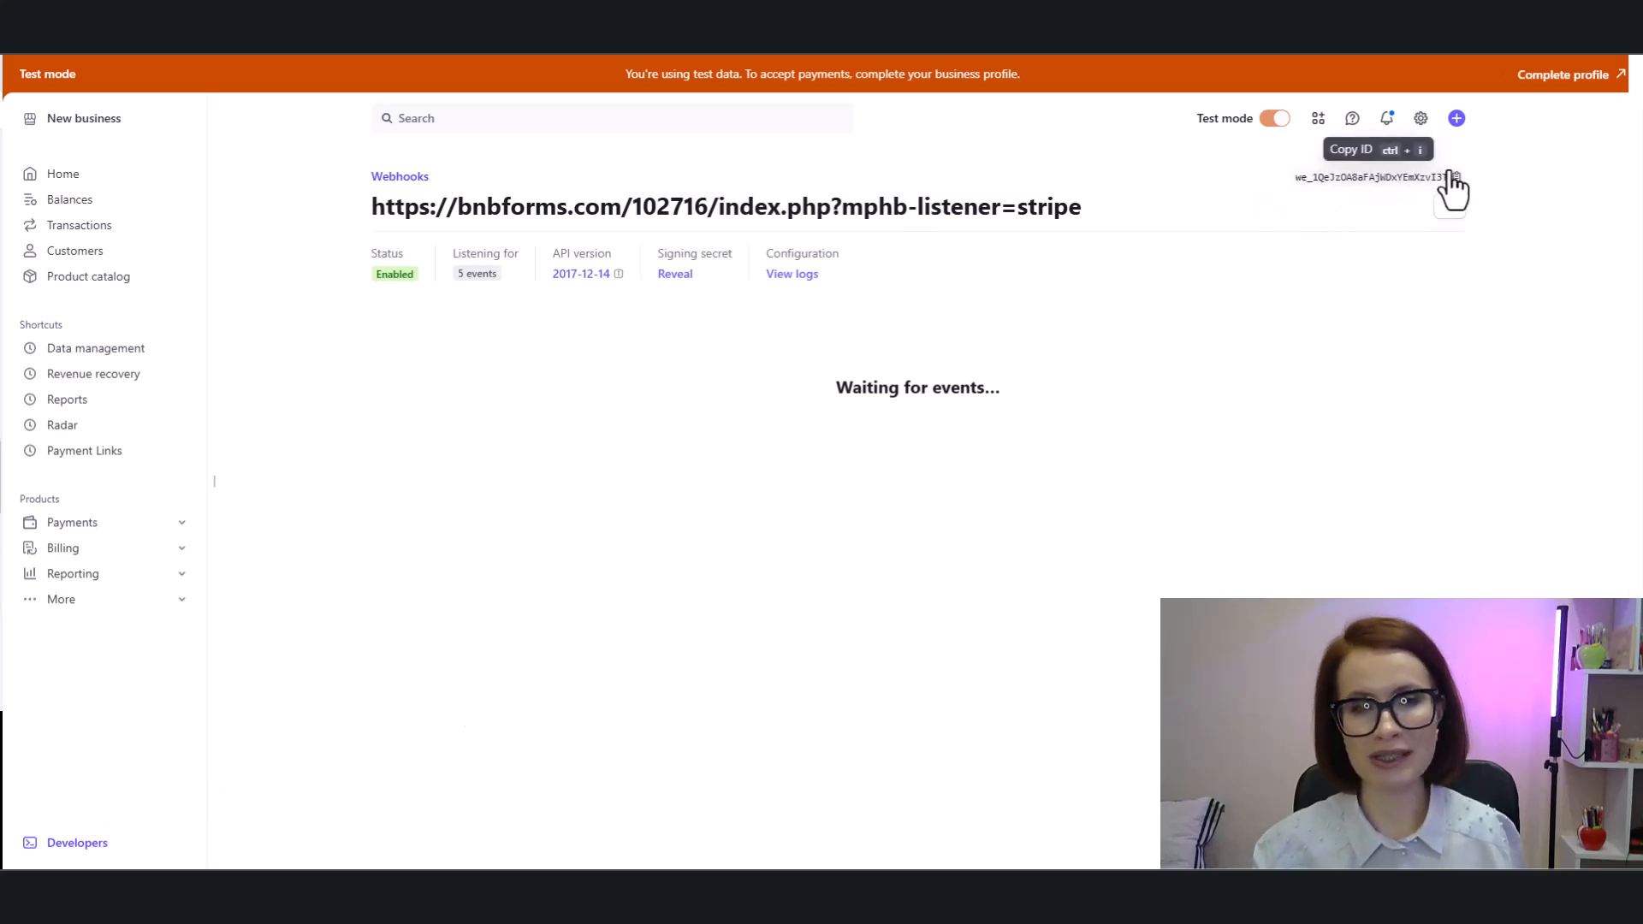
- Copy the new webhook endpoint's ID from Stripe and paste it as the Webhook Secret in the booking system's Stripe settings
click(1403, 179)
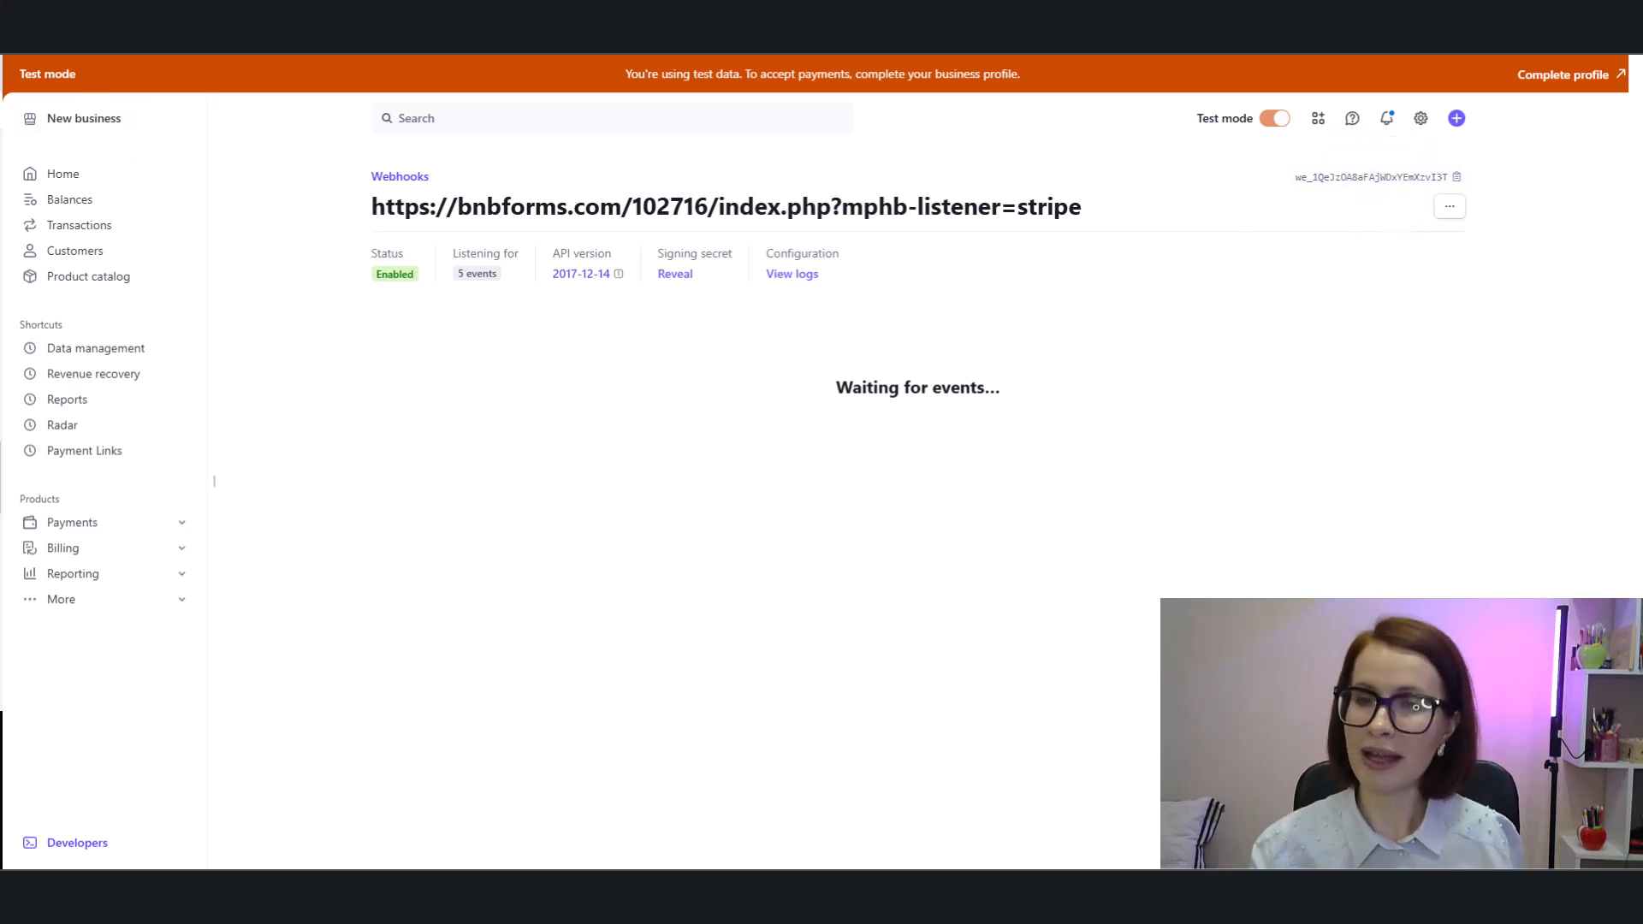
click(111, 22)
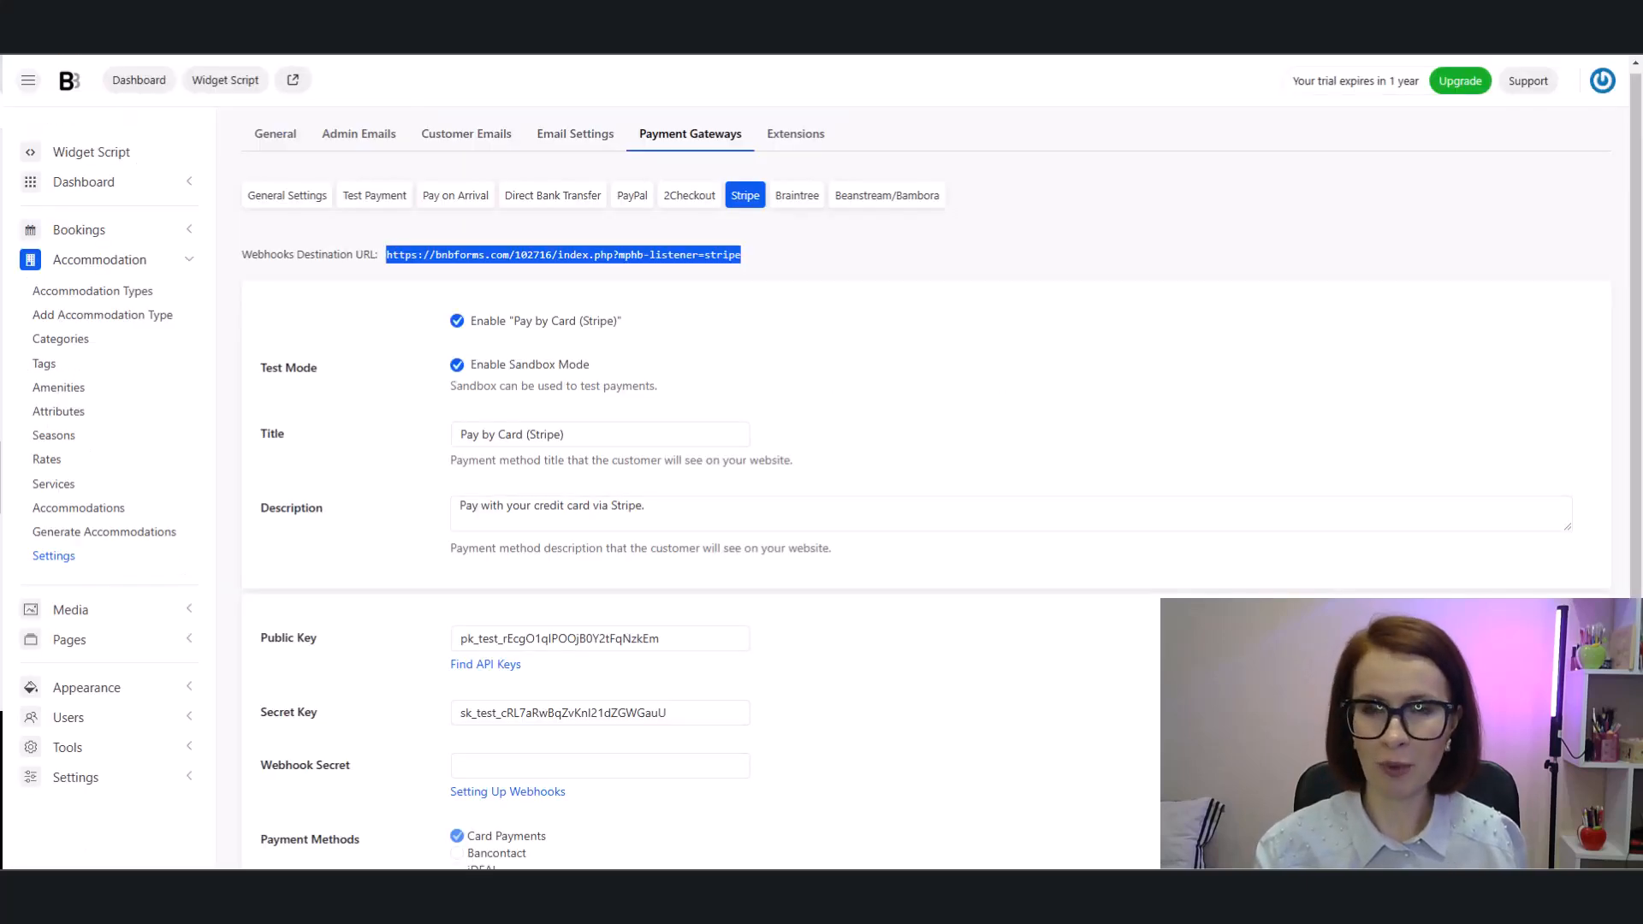
right_click(487, 766)
click(523, 494)
scroll(777, 798, down, 4)
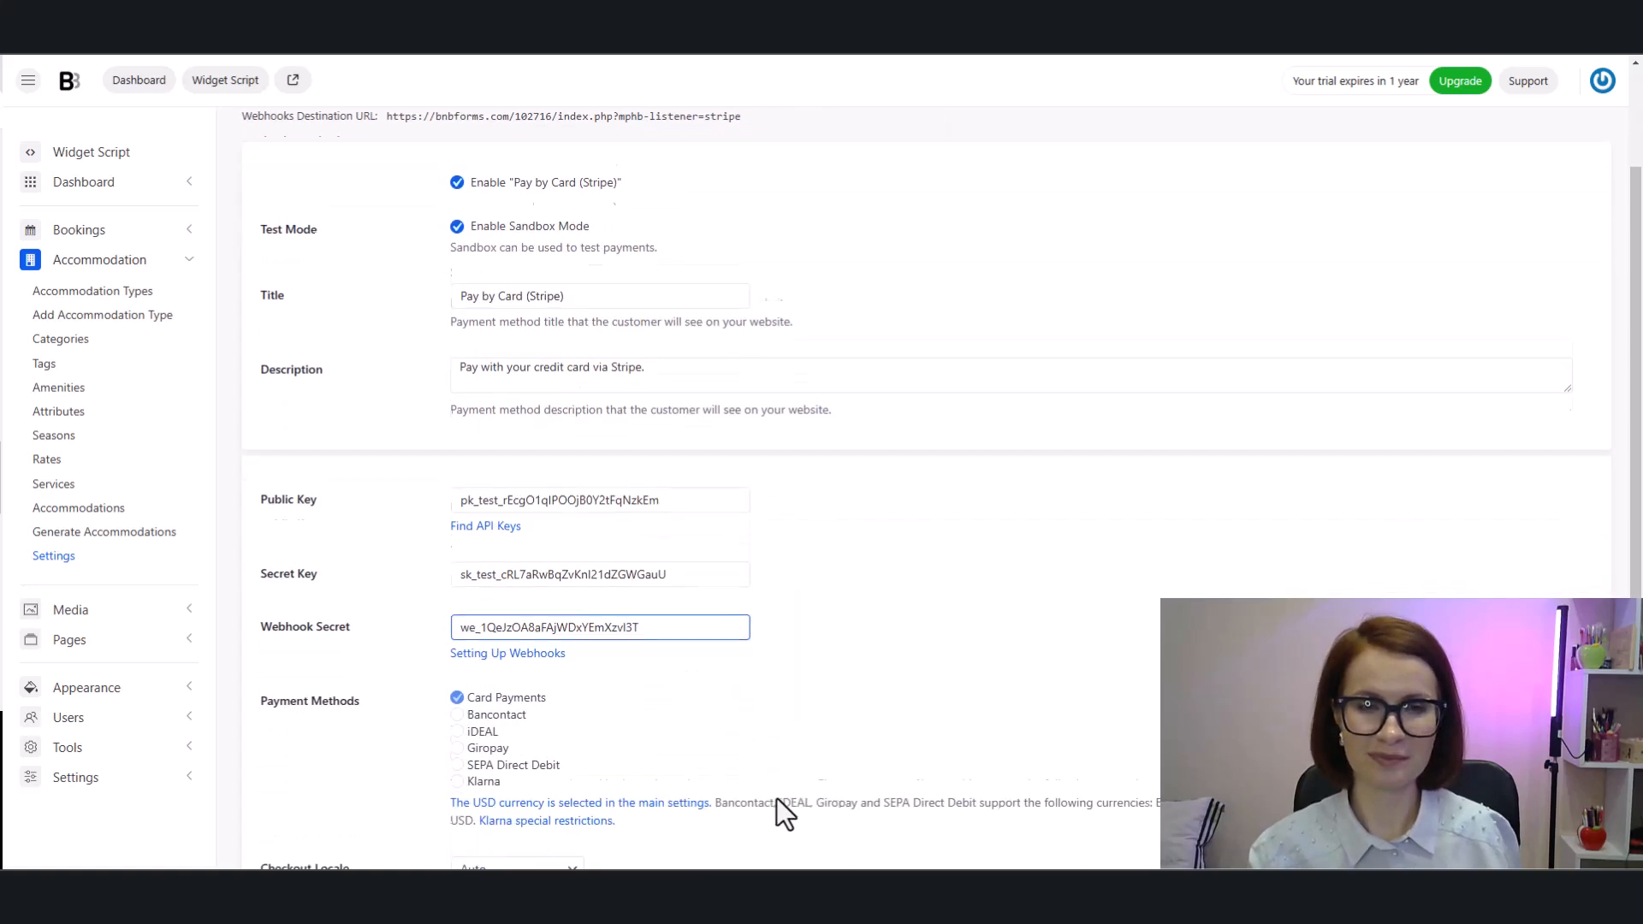
click(747, 664)
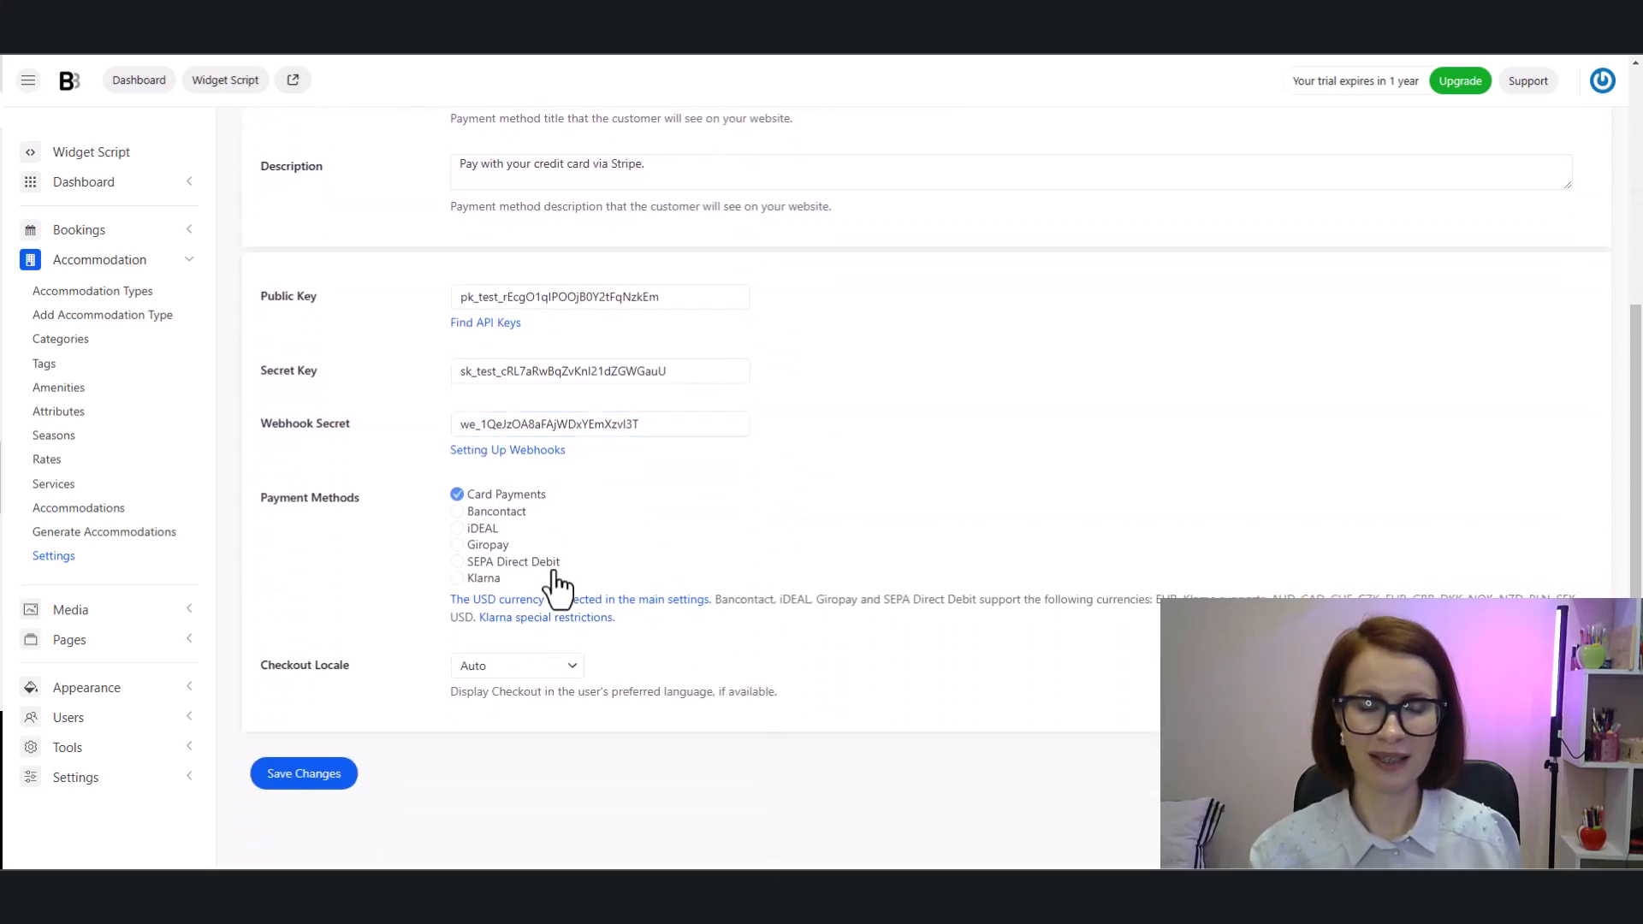
- Enable Klarna as an additional Stripe payment method and save the changes
click(457, 578)
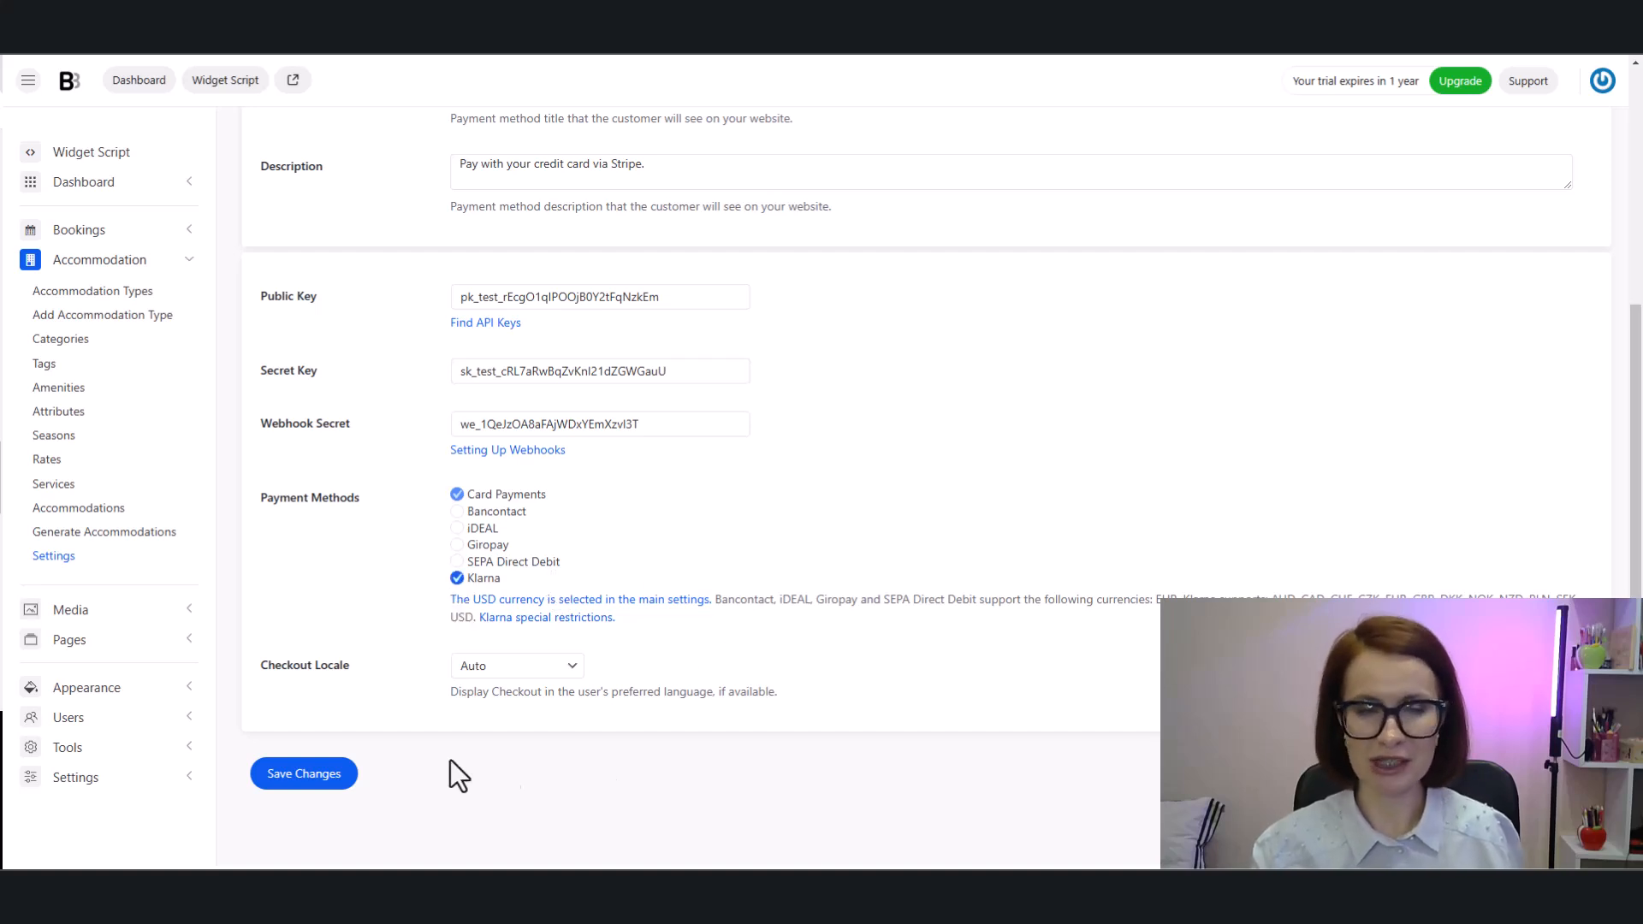
click(304, 774)
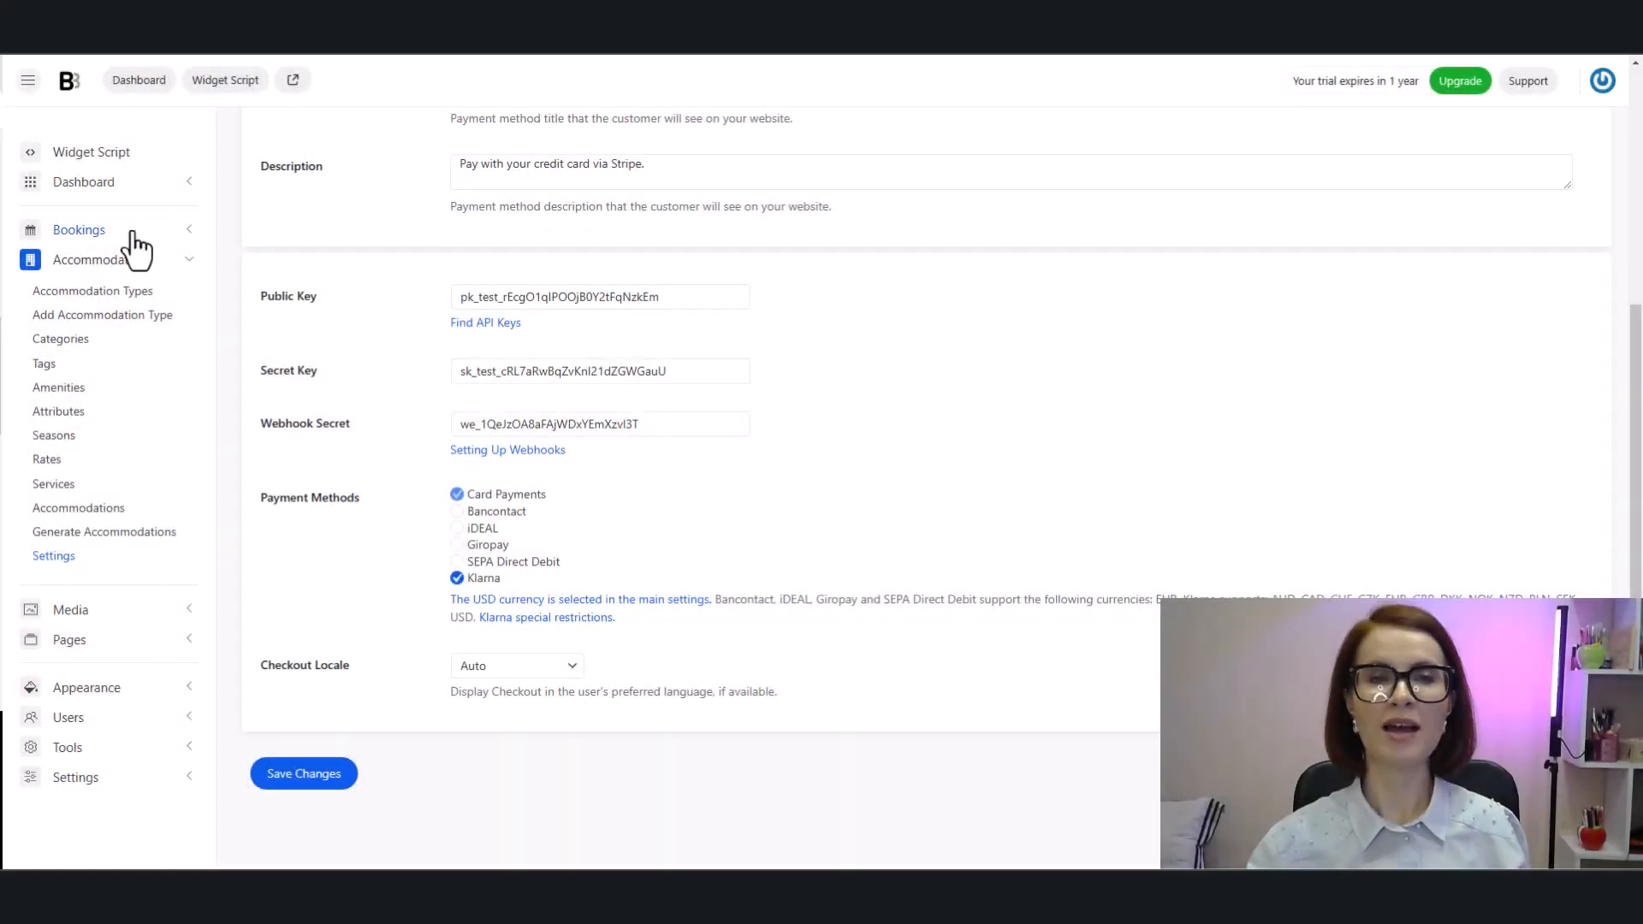
- Open the Booking Rules and add a new Block accommodation rule
click(80, 233)
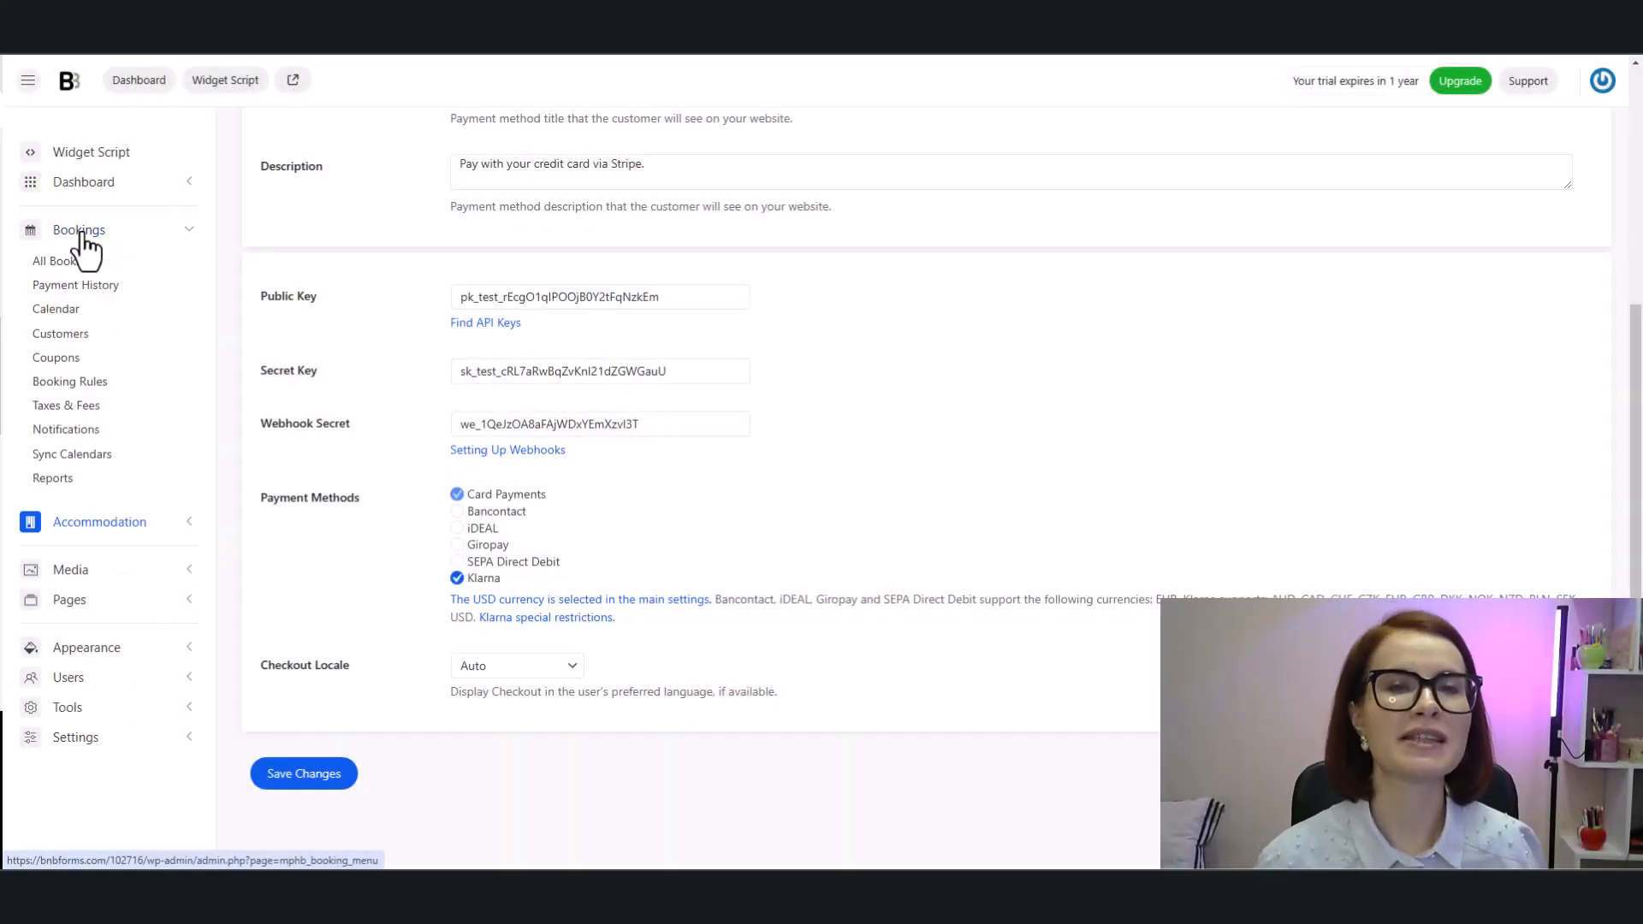
click(55, 384)
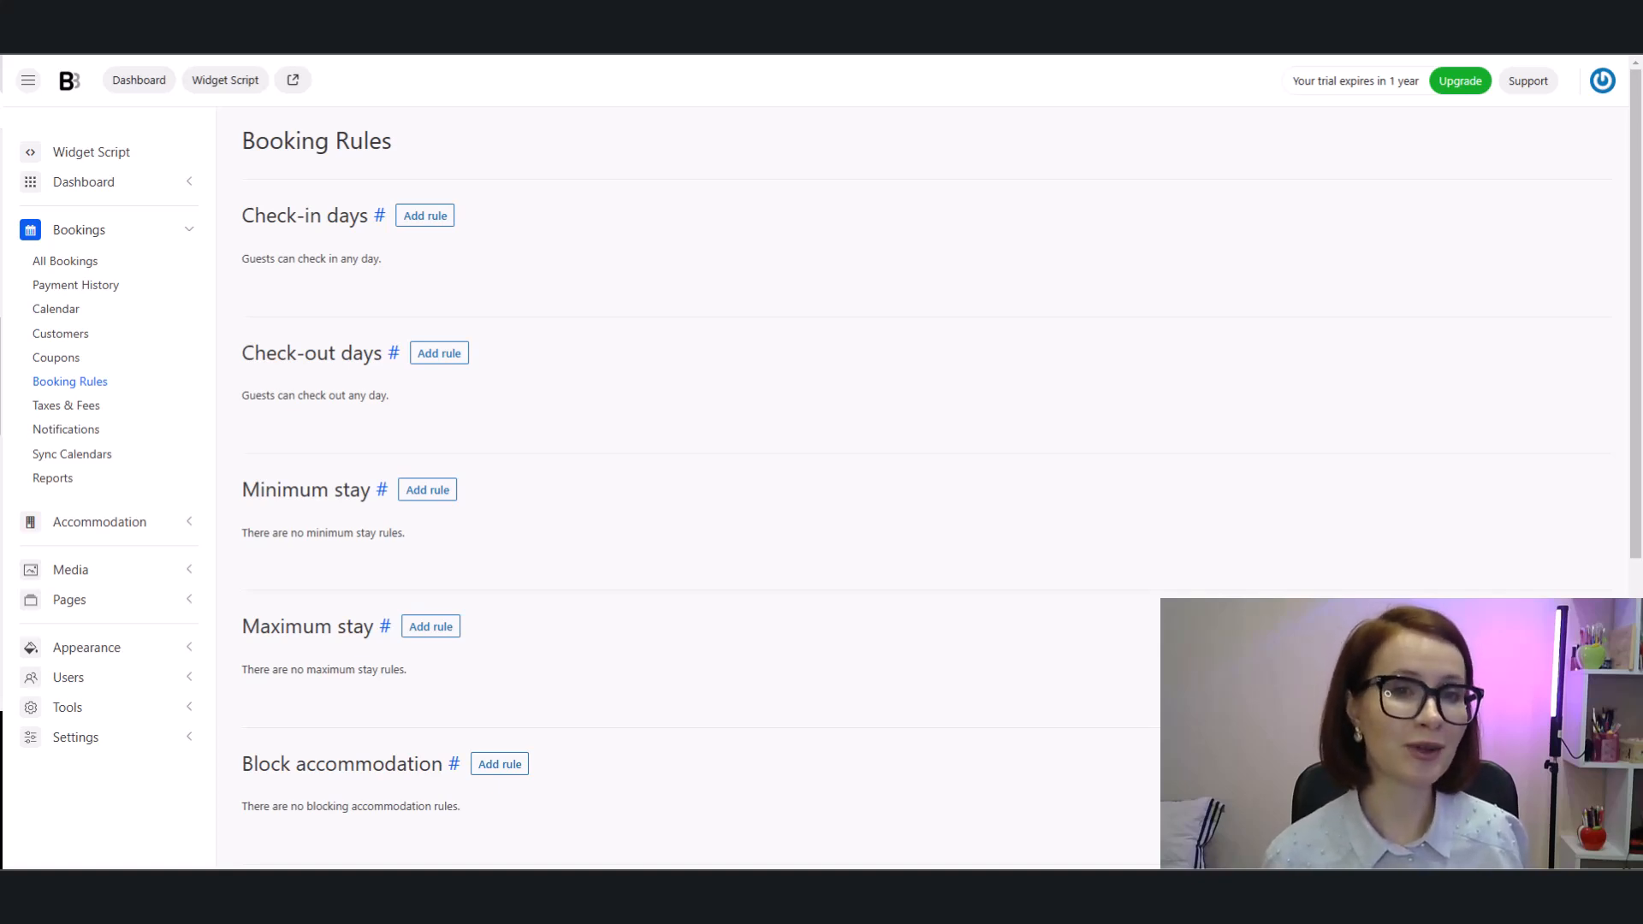
click(494, 768)
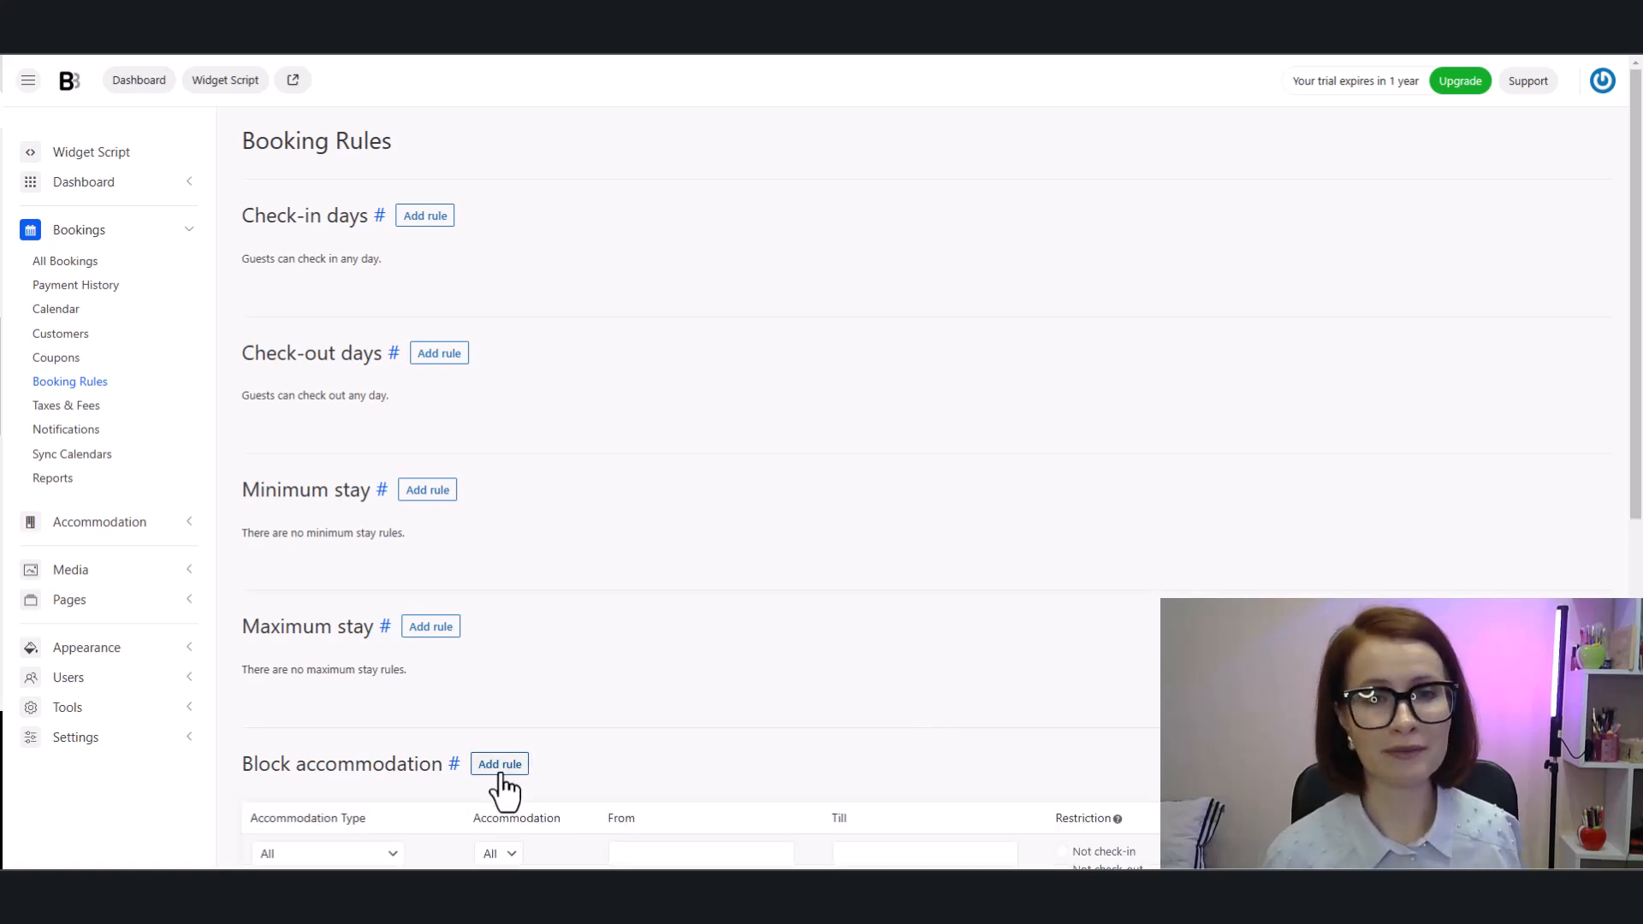
scroll(1342, 594, down, 3)
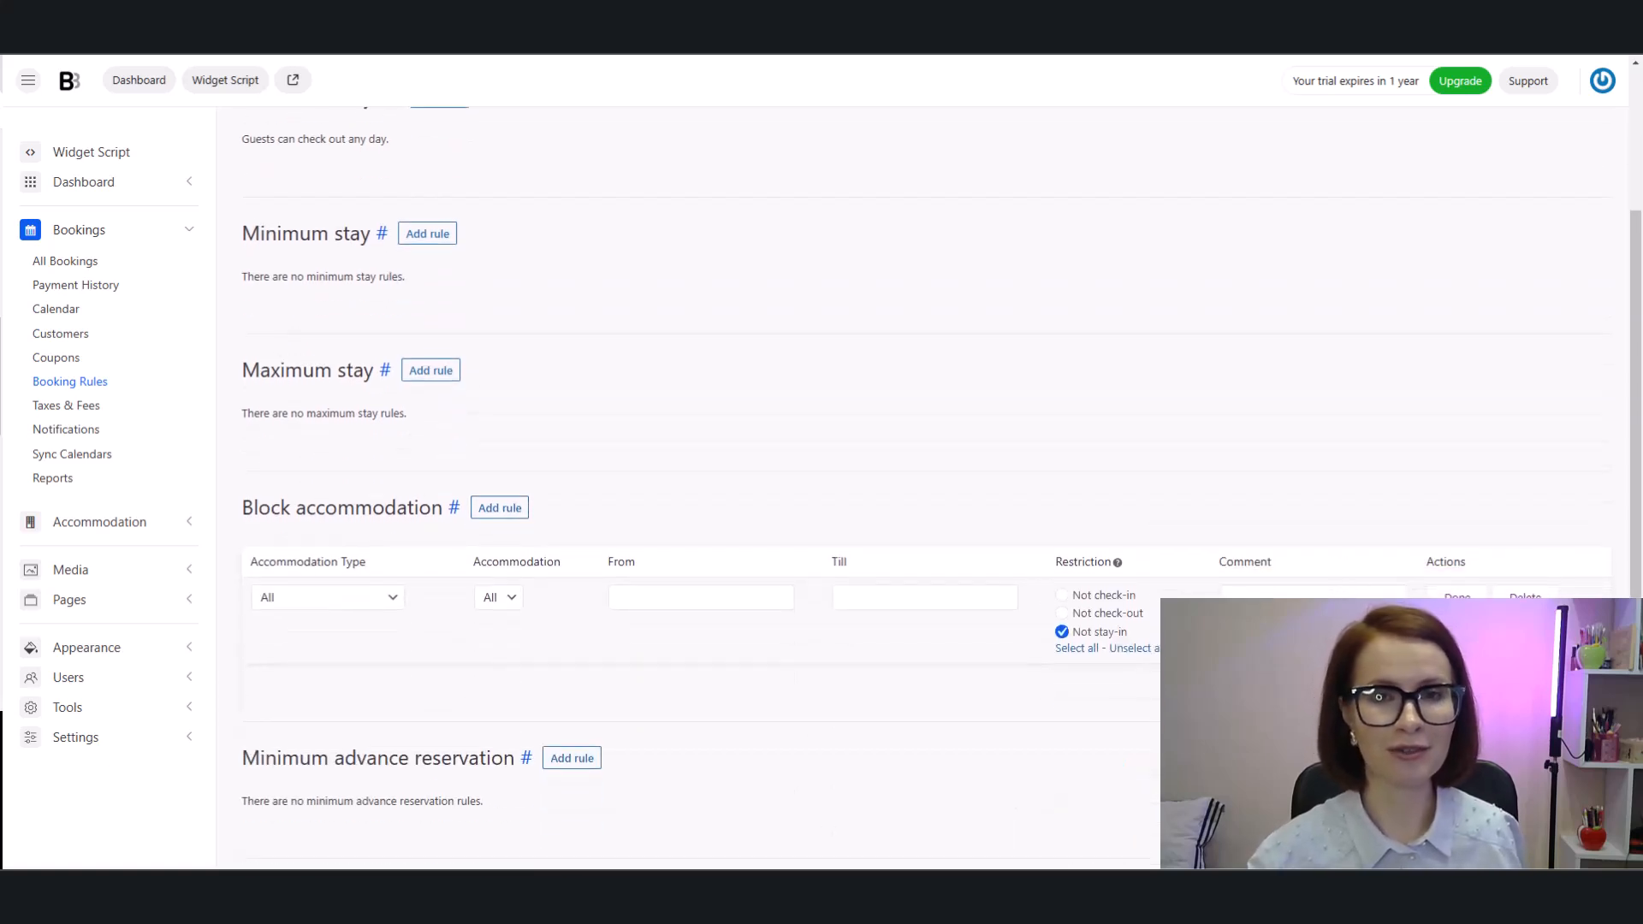
- Set the blocking rule to run from 03/03/2025 till 09/03/2025
click(679, 599)
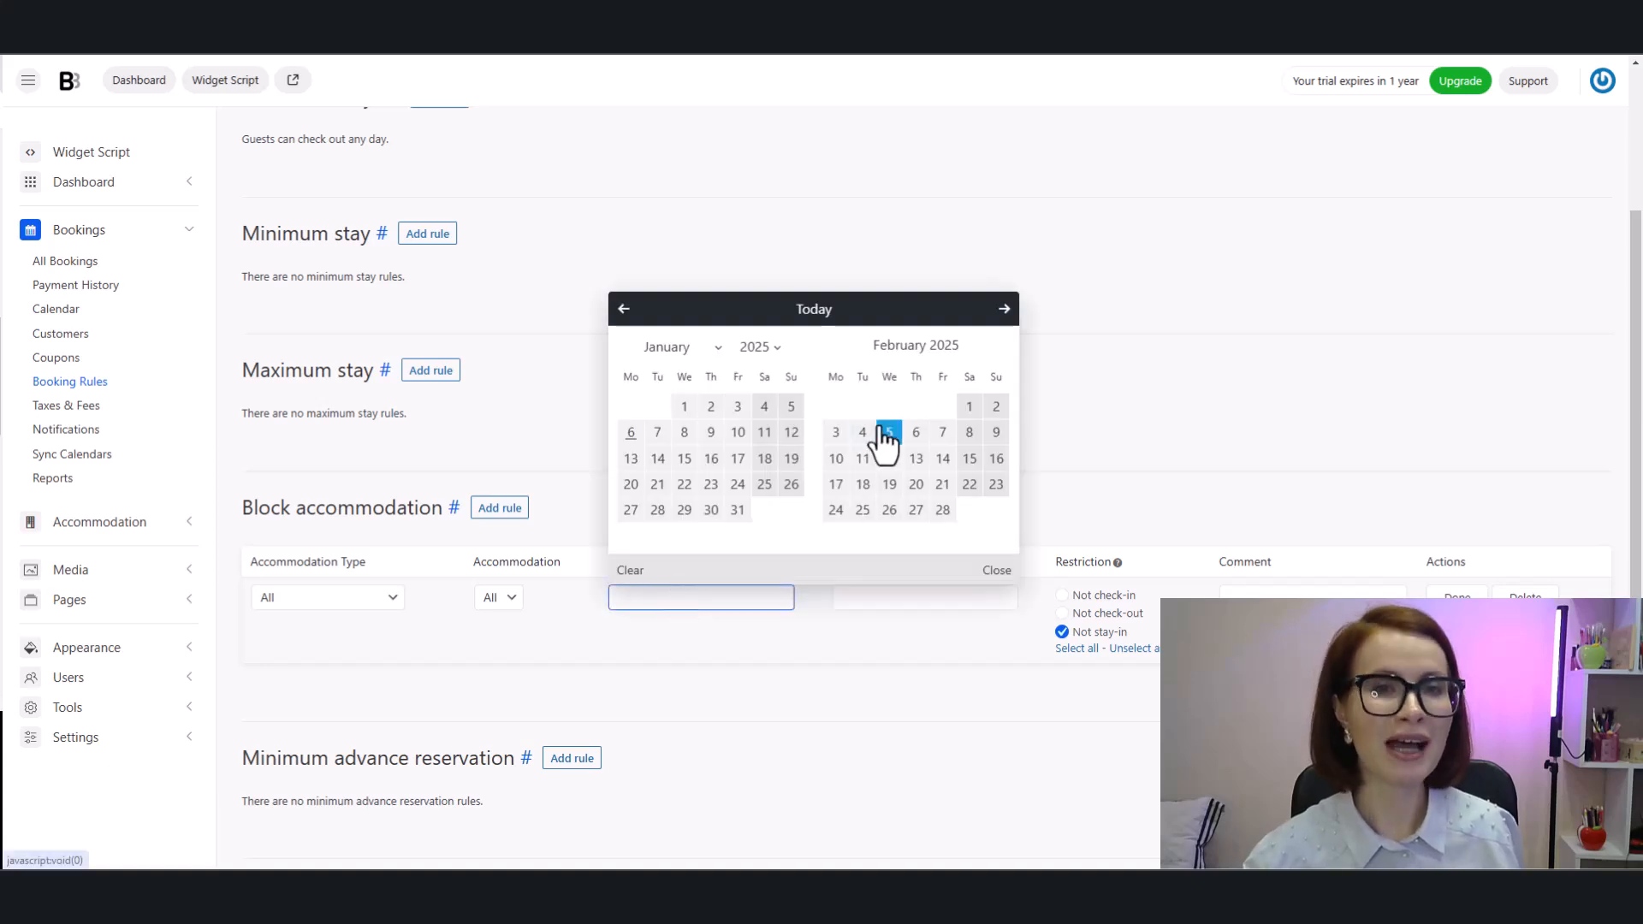
click(1003, 309)
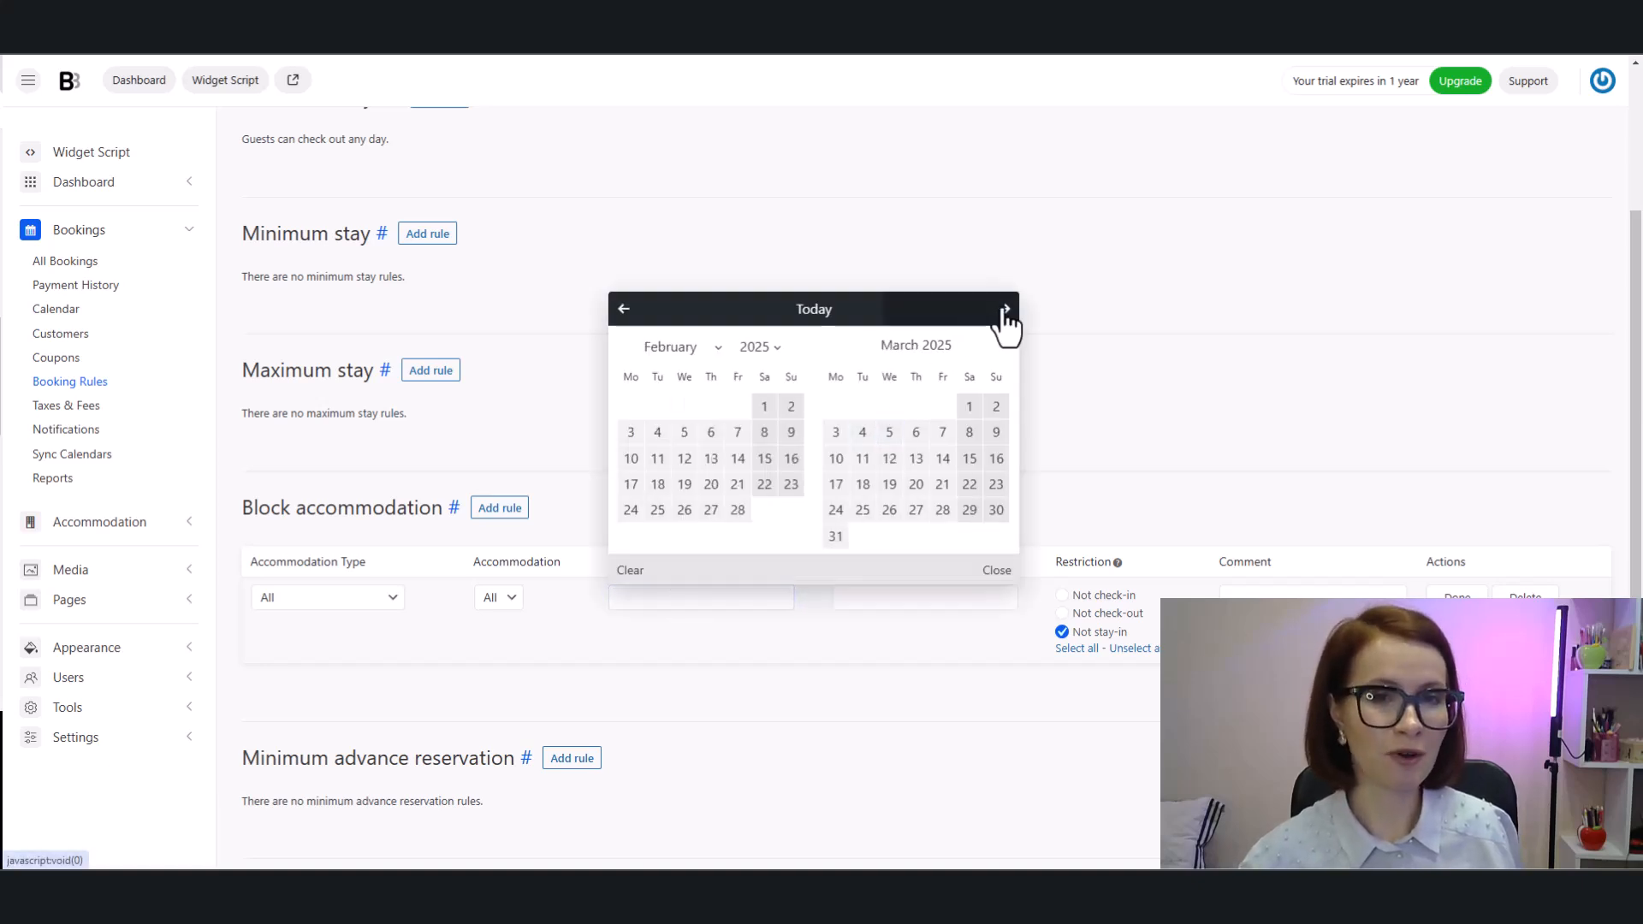
click(847, 432)
click(917, 598)
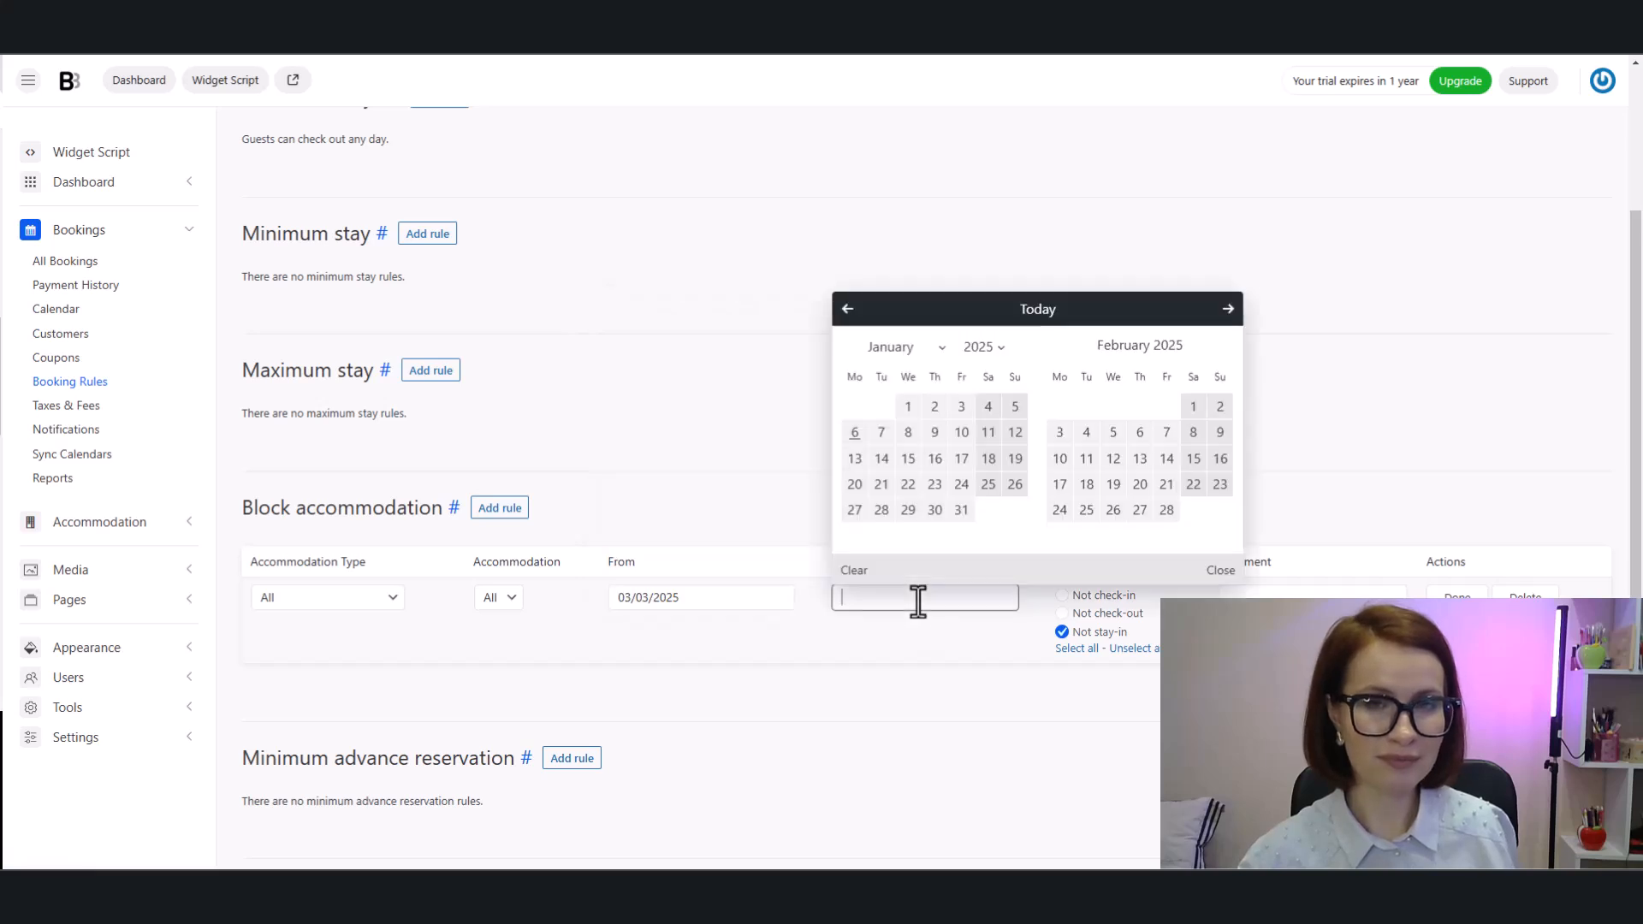
click(1227, 308)
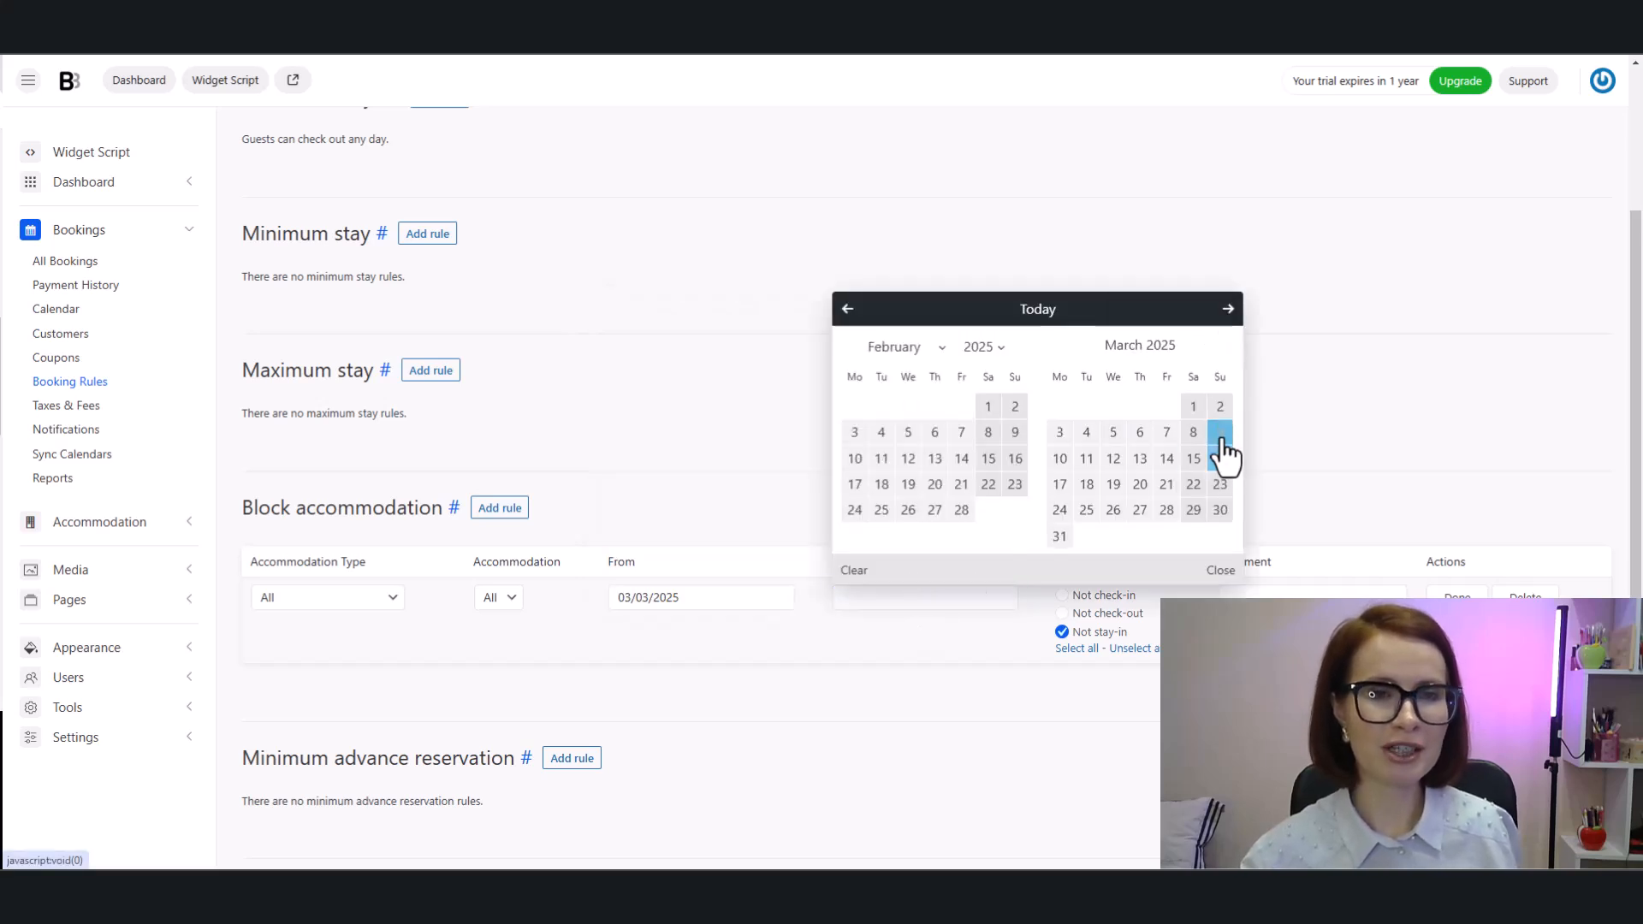
click(1220, 432)
- Apply all restrictions to the blocking rule, finish editing it and save the booking rules
click(1075, 648)
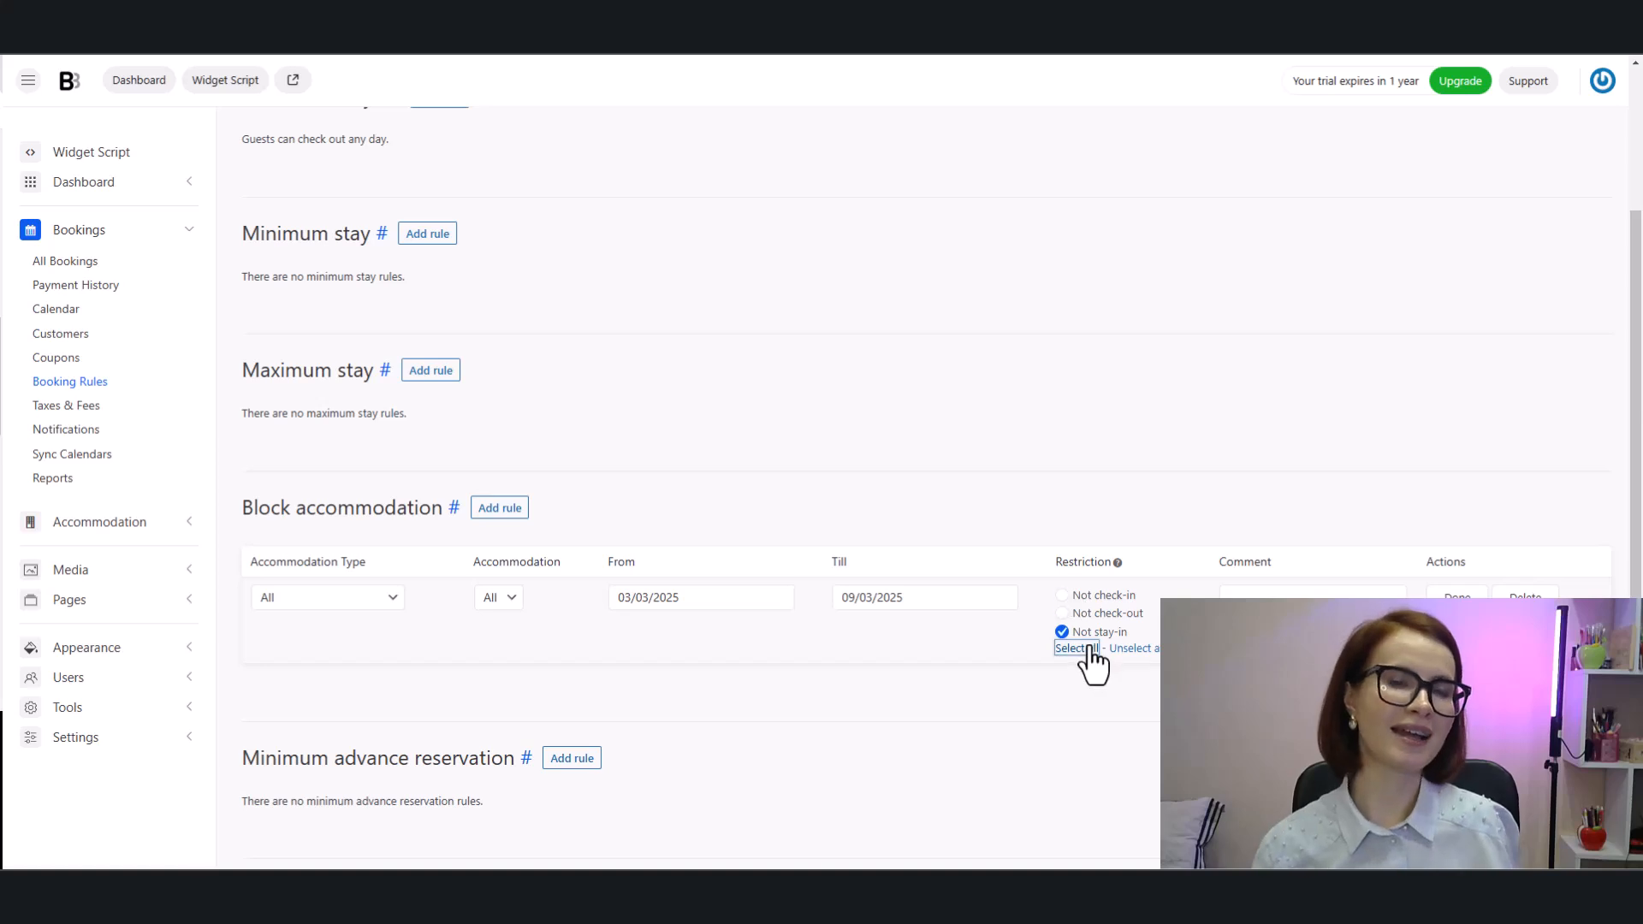
click(1445, 601)
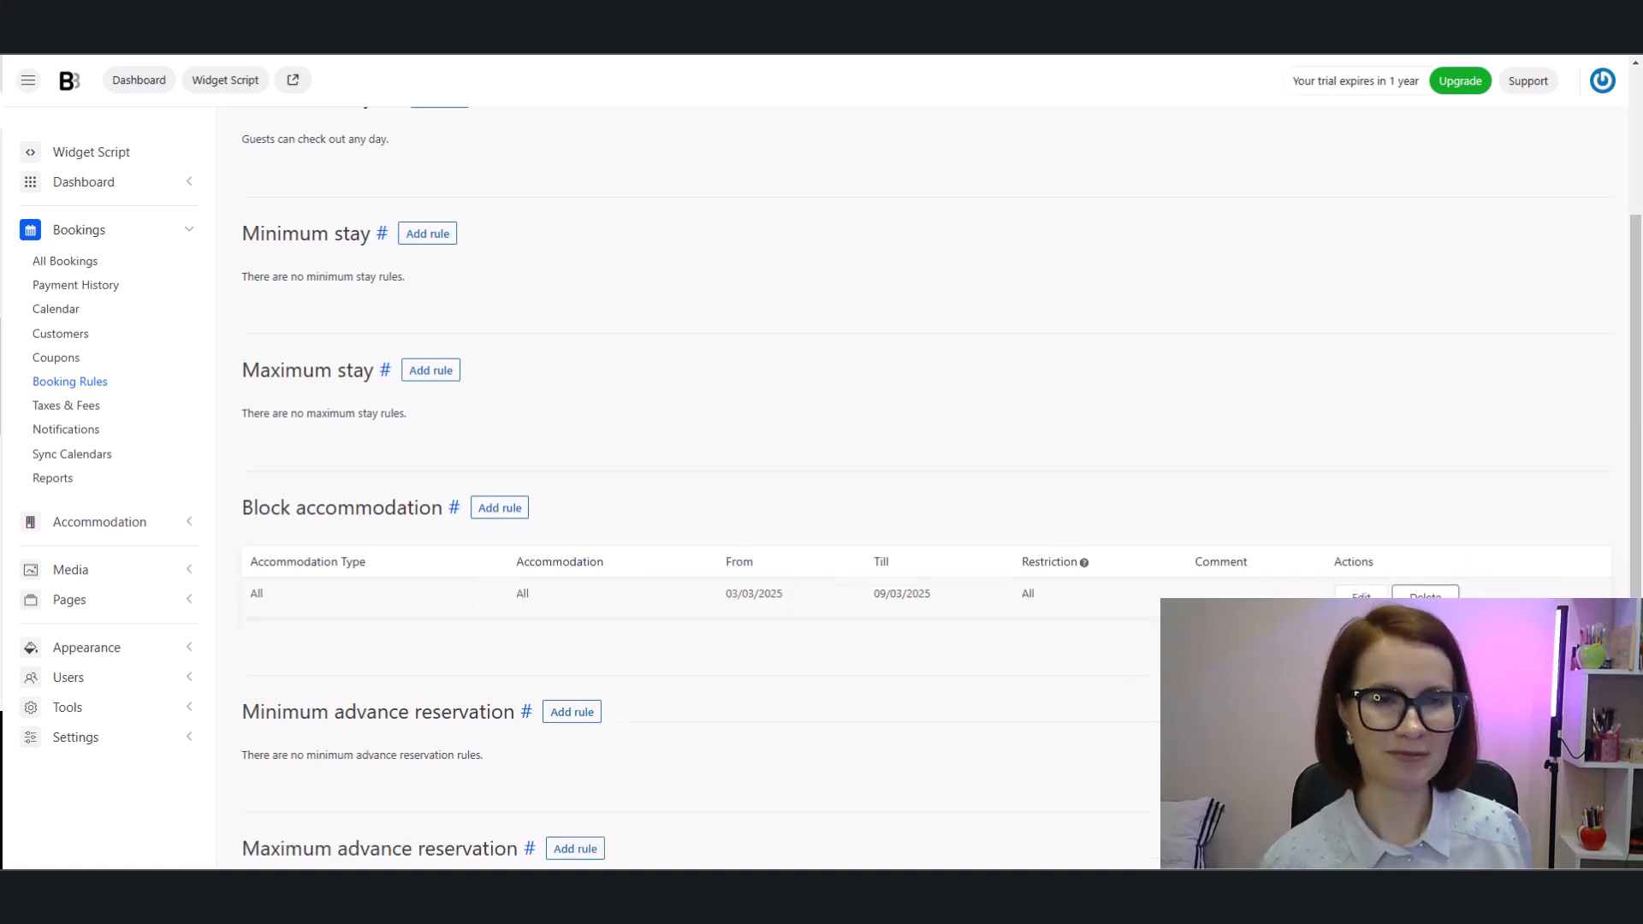
scroll(228, 830, down, 4)
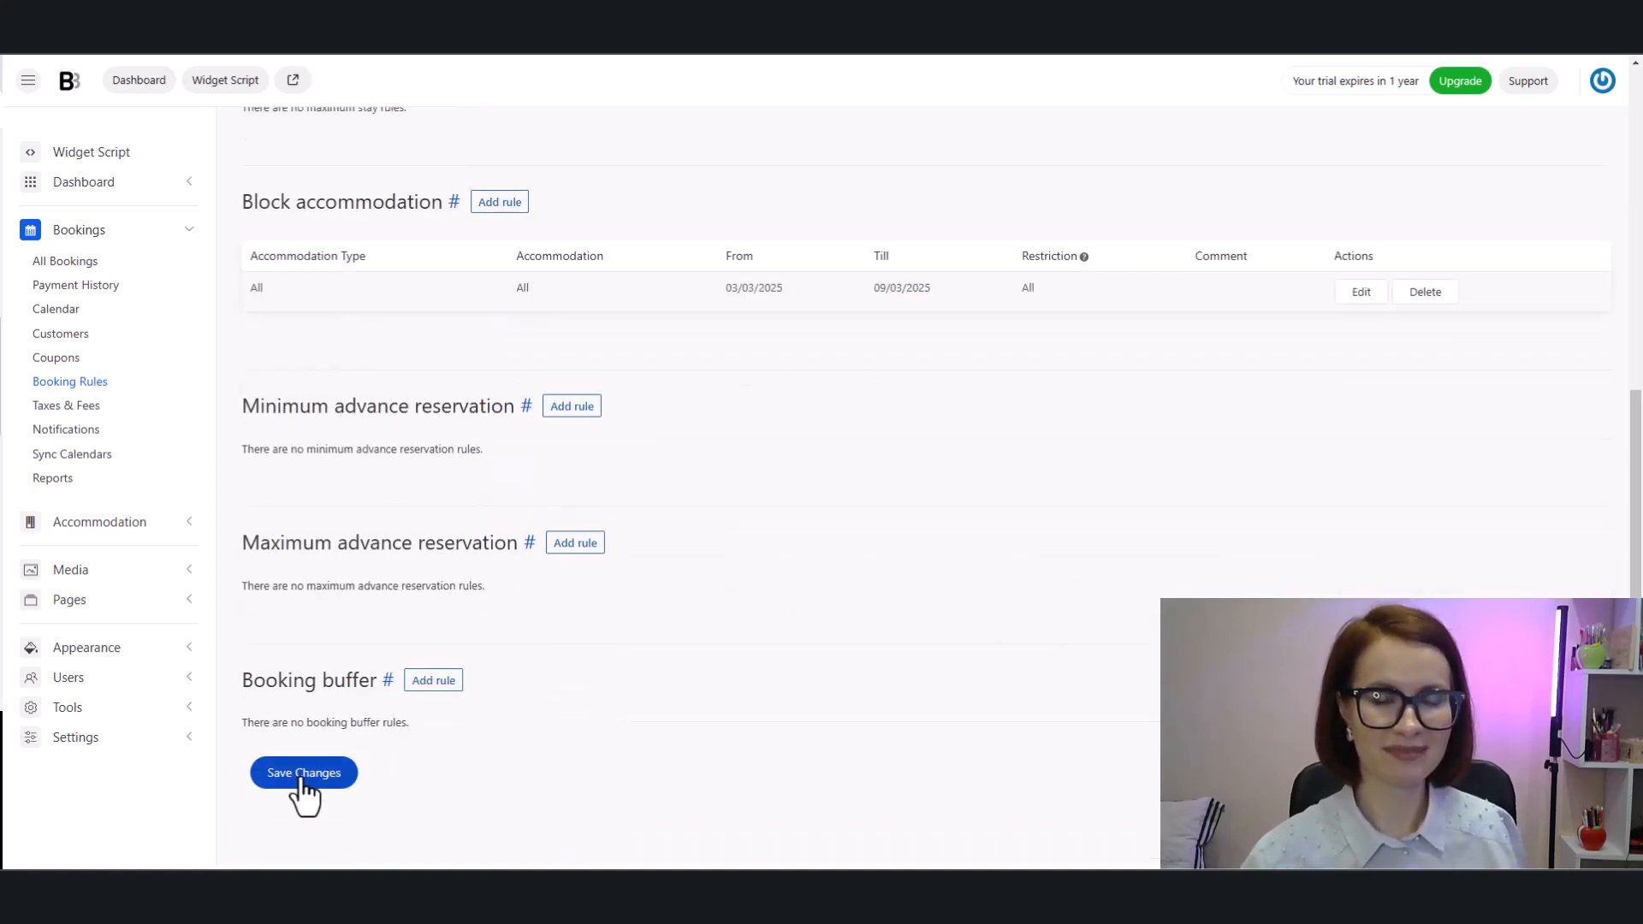
click(297, 774)
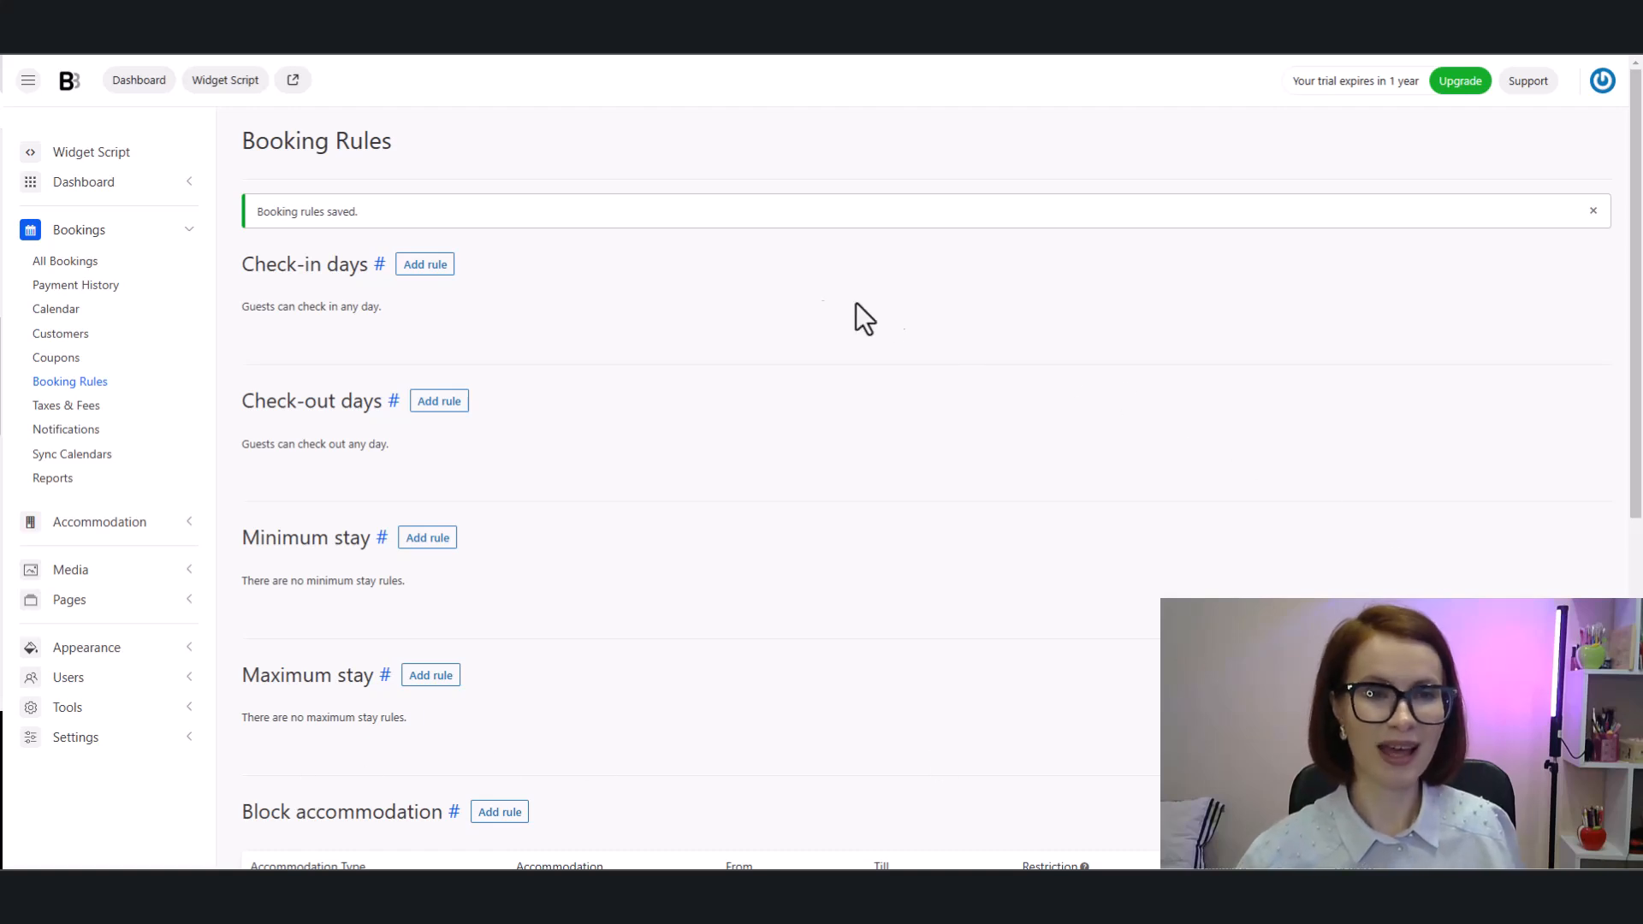
- In Taxes & Fees, add a fee labelled Cleaning fee with the type Per accommodation / per day
click(49, 413)
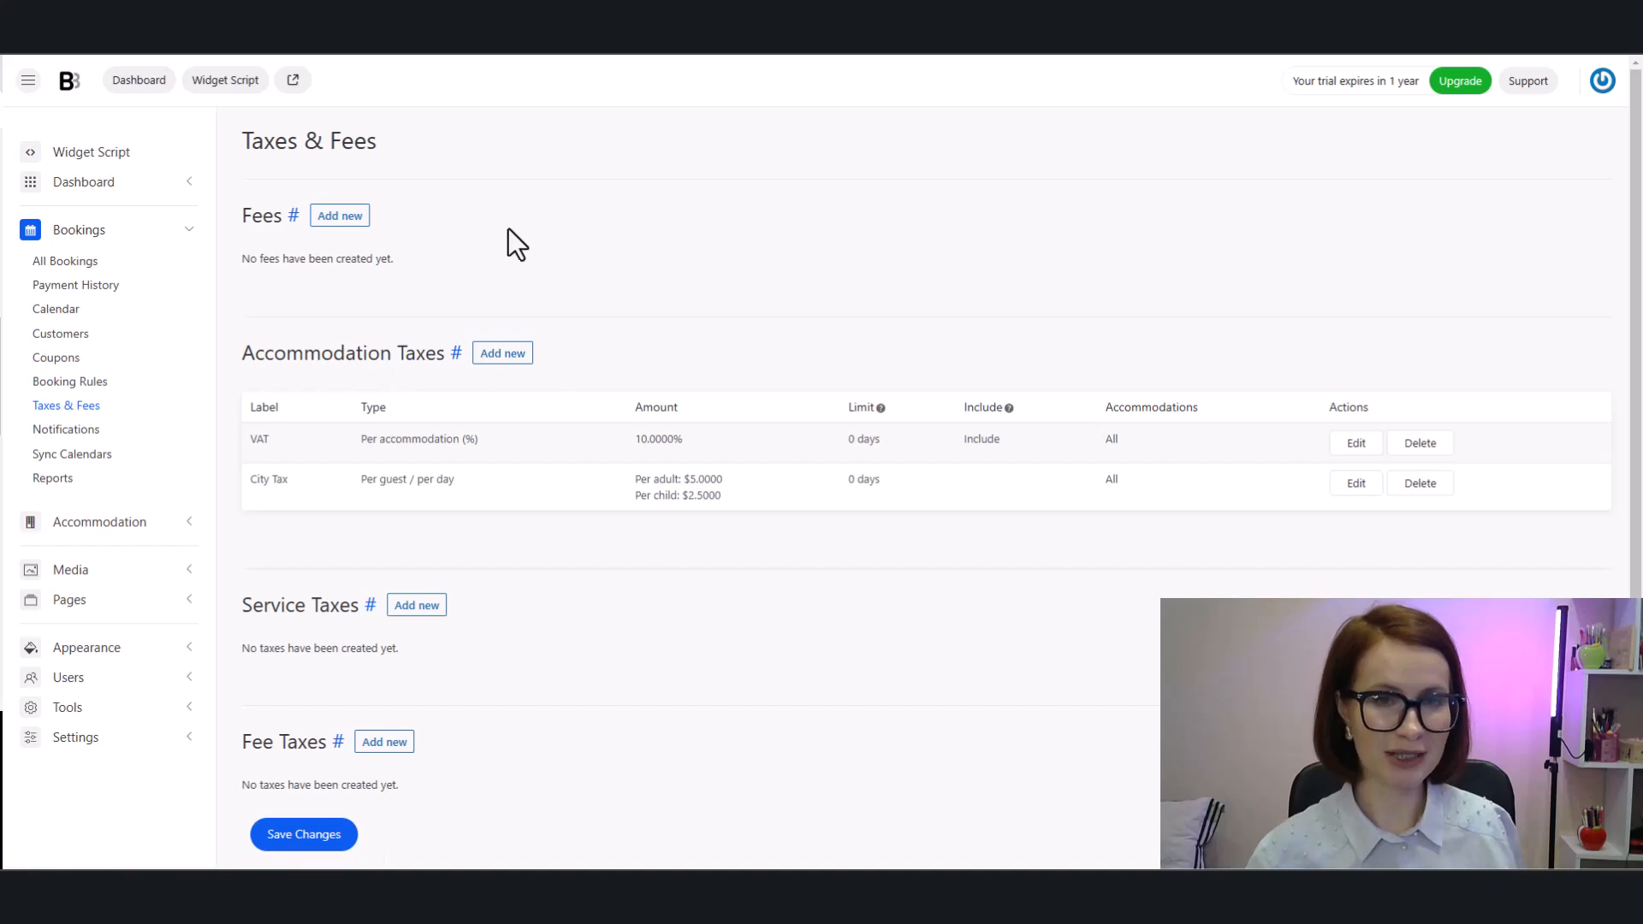
click(339, 217)
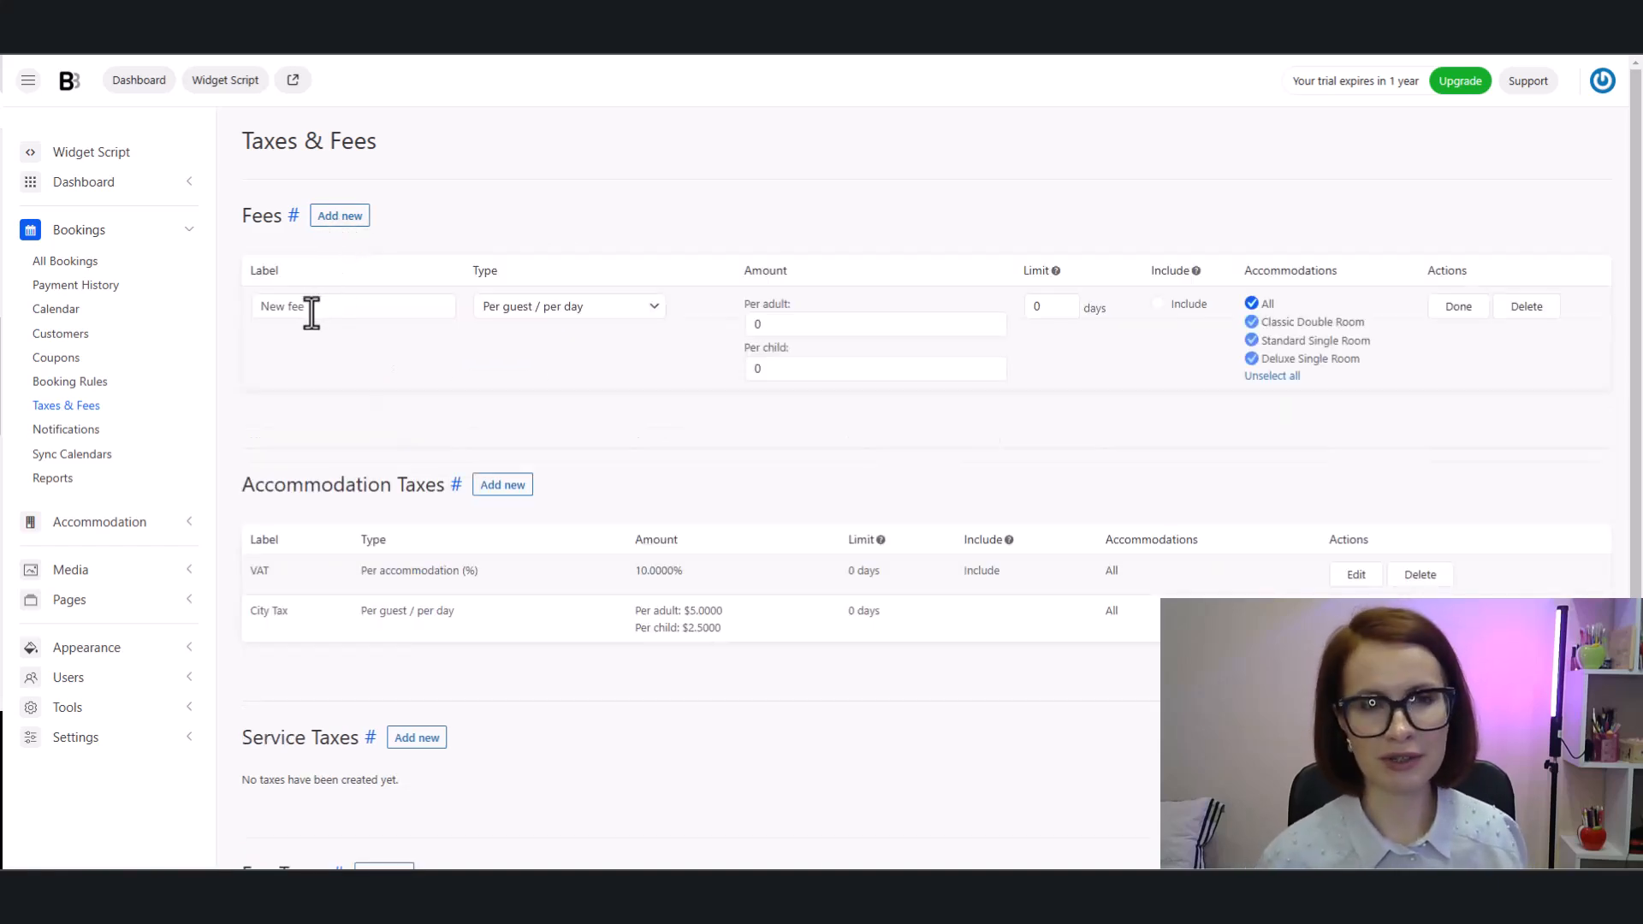
drag(285, 307, 258, 296)
text(Cleaning)
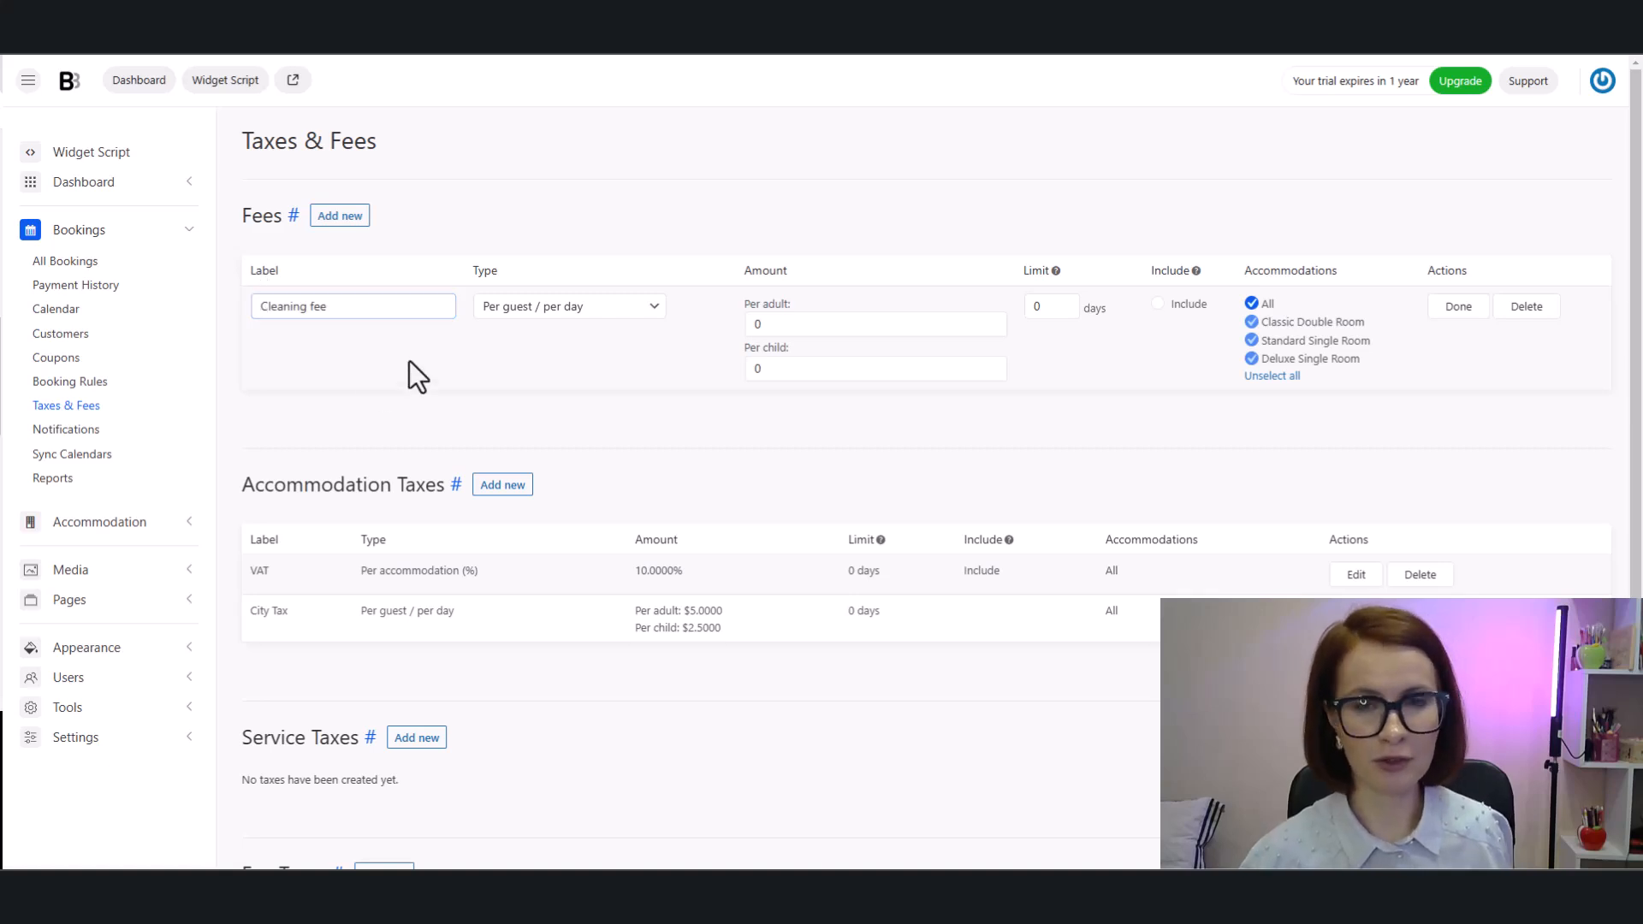
click(617, 308)
click(618, 354)
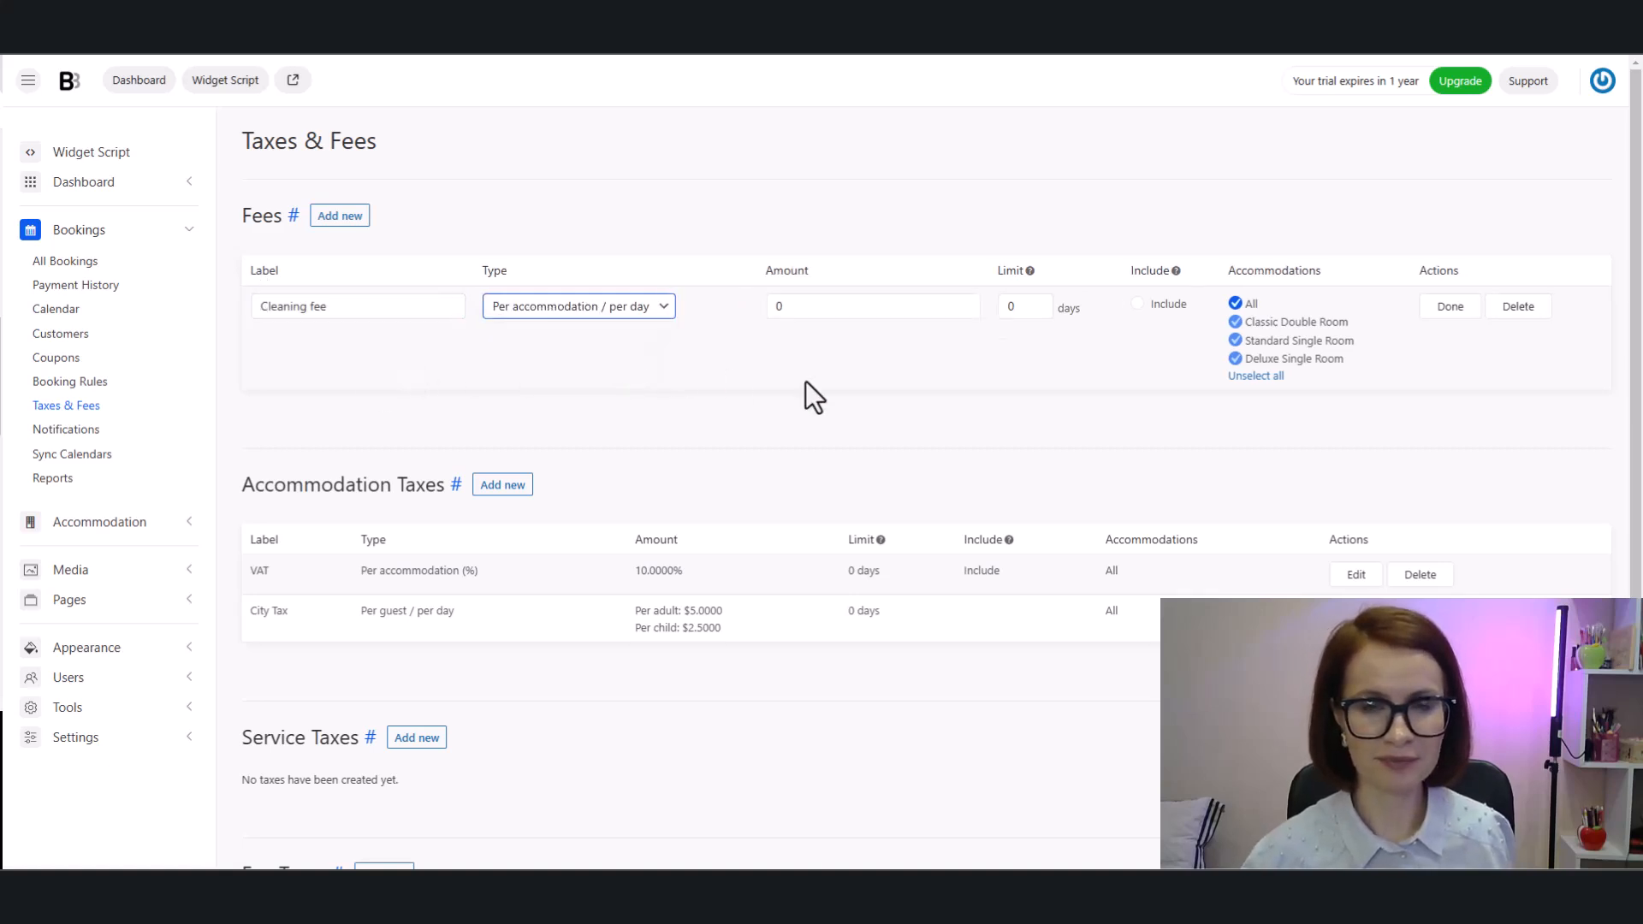
- Set the Cleaning fee's amount to 50 with a limit of 1 day, finish editing it and save the taxes and fees
click(782, 306)
text(50)
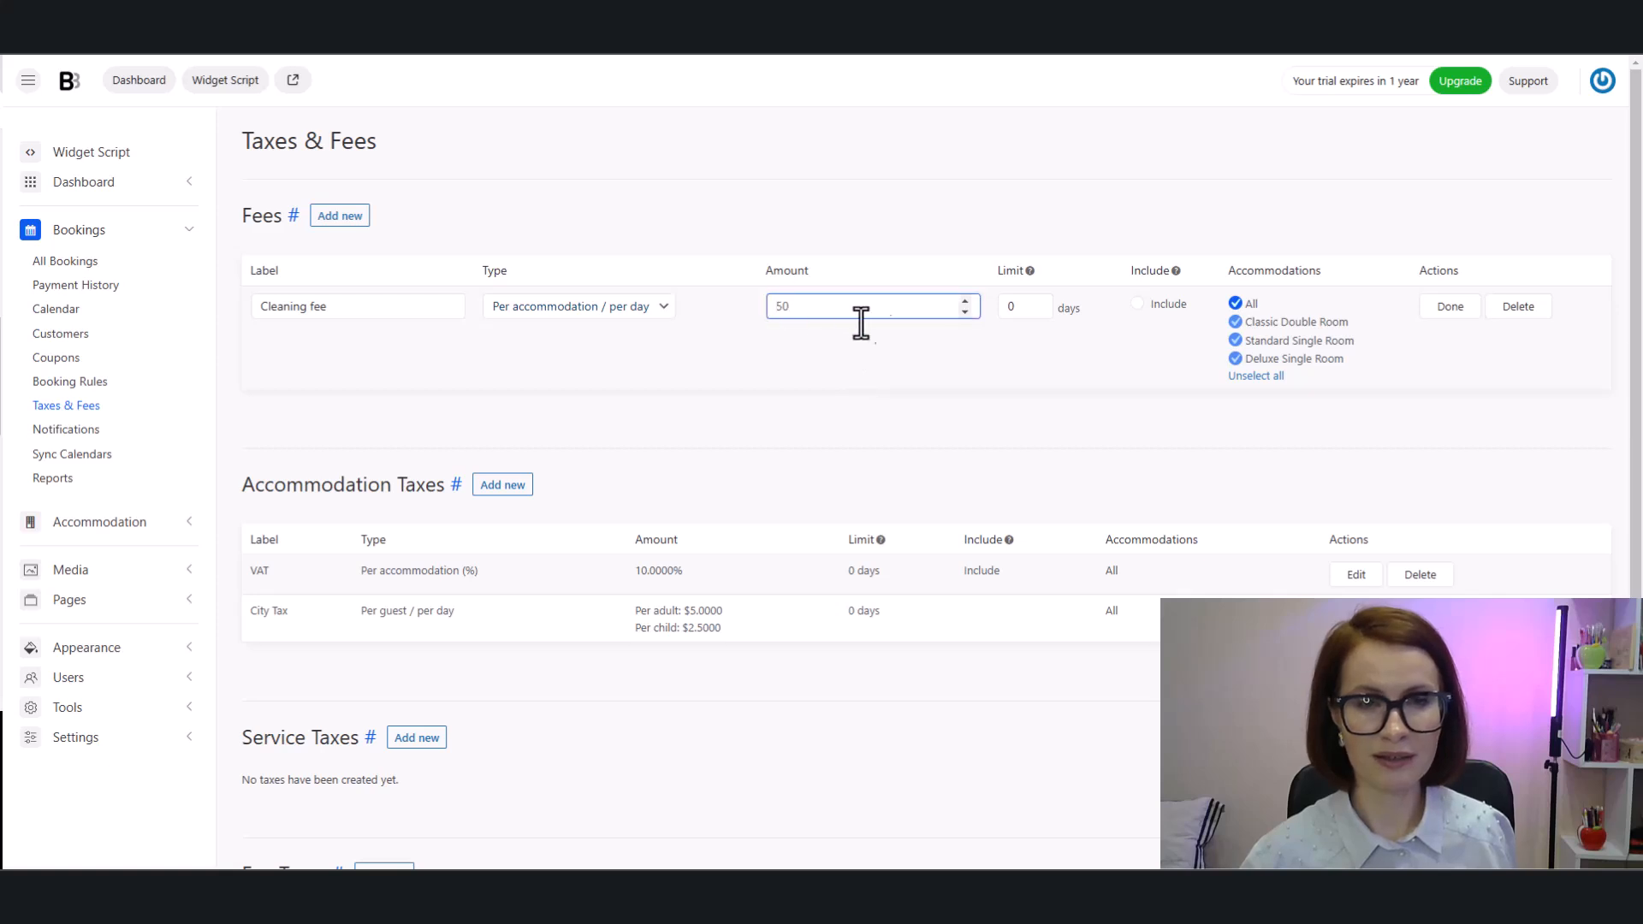
click(1037, 302)
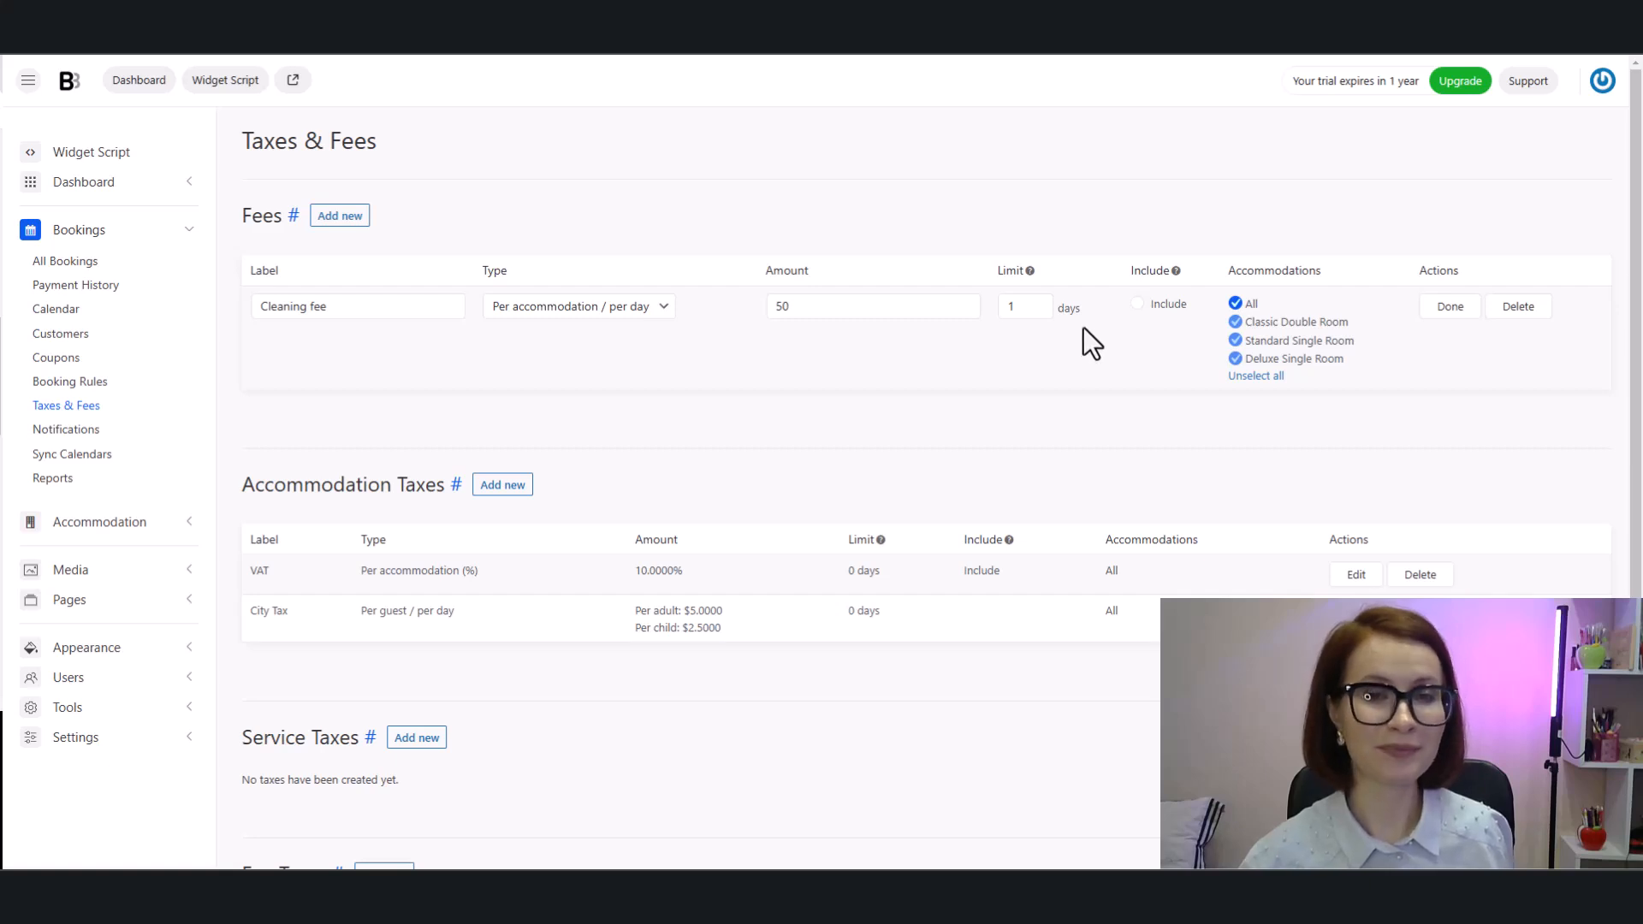
click(1449, 316)
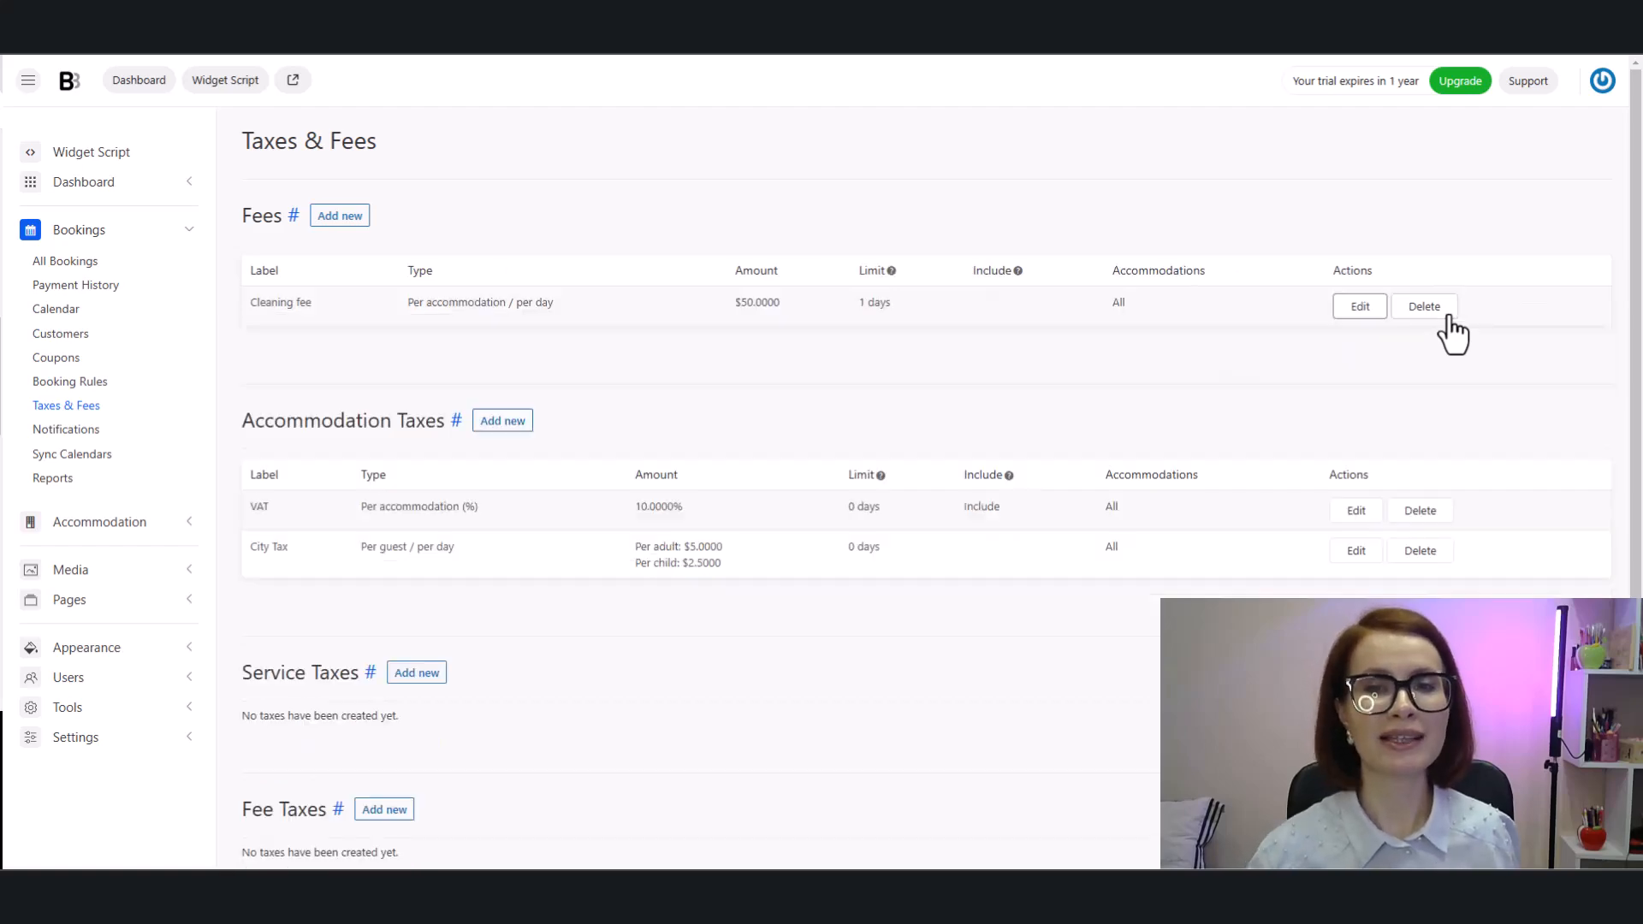
scroll(792, 695, down, 1)
scroll(792, 694, down, 1)
click(297, 785)
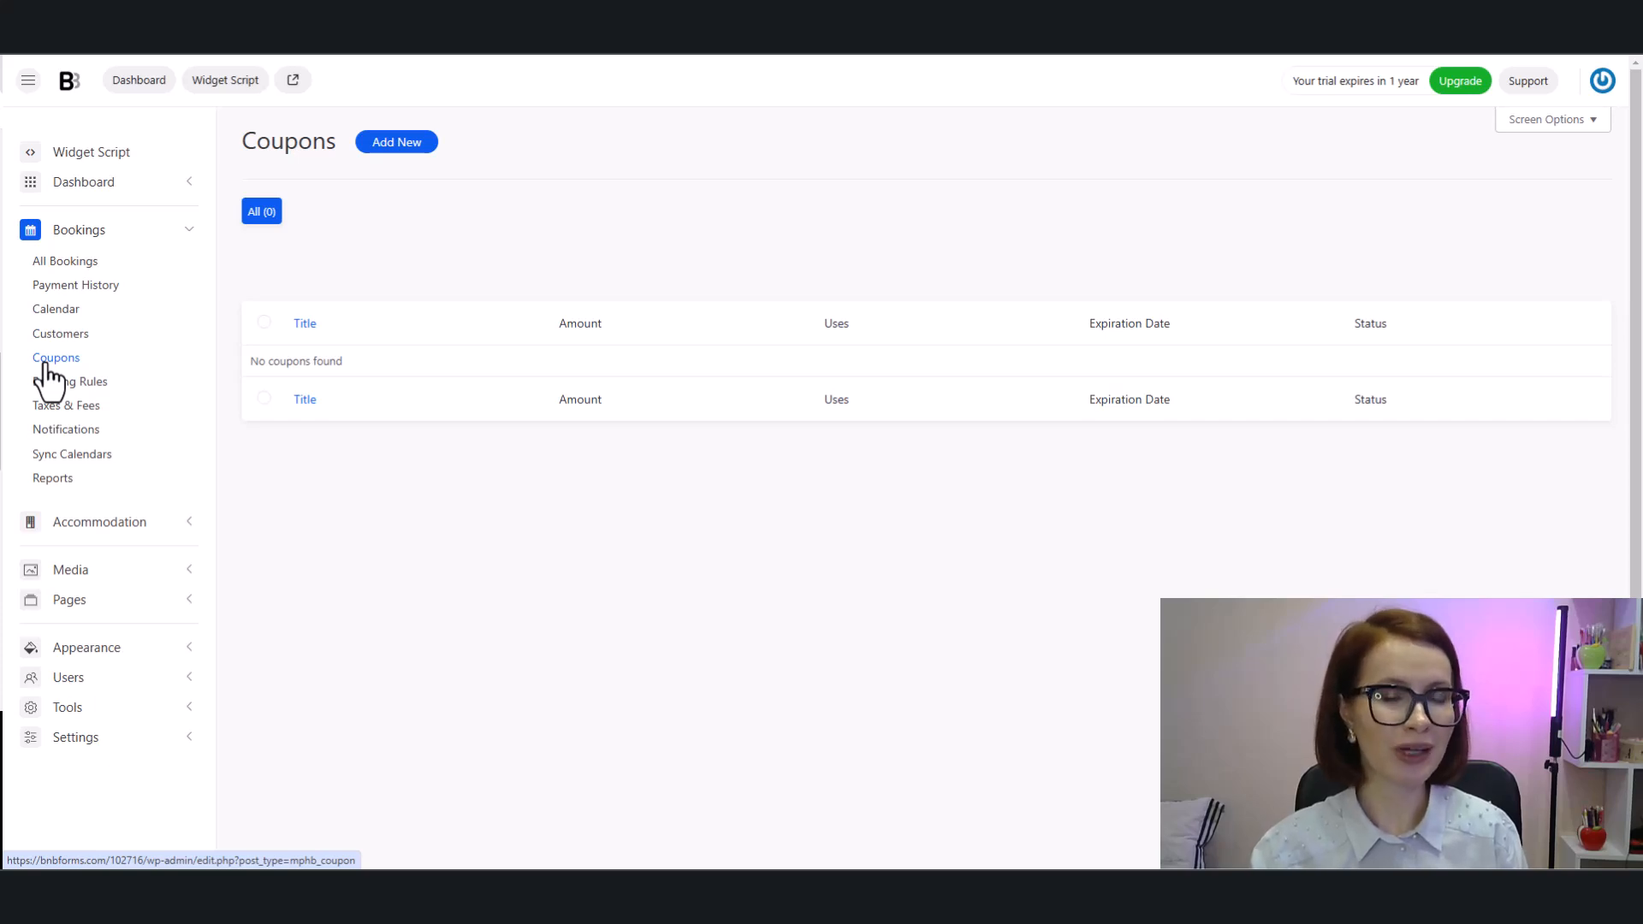
- Add a new coupon with the code GIFT25 and apply it to the Classic Double, Standard Single and Deluxe Single Room types
click(399, 151)
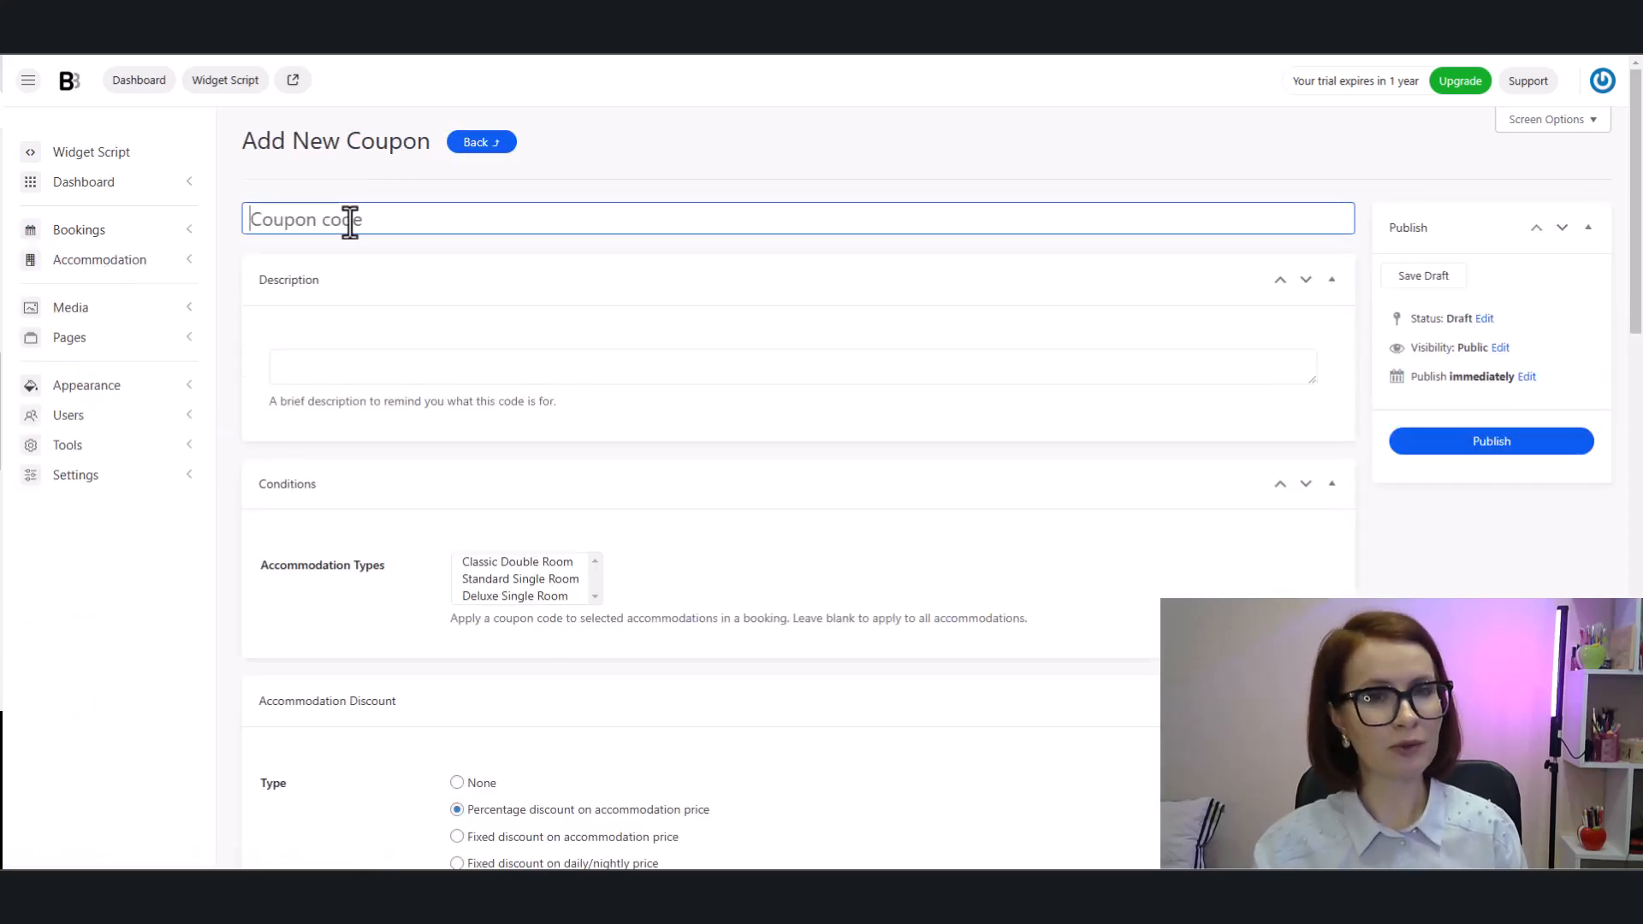
text(GIFT25)
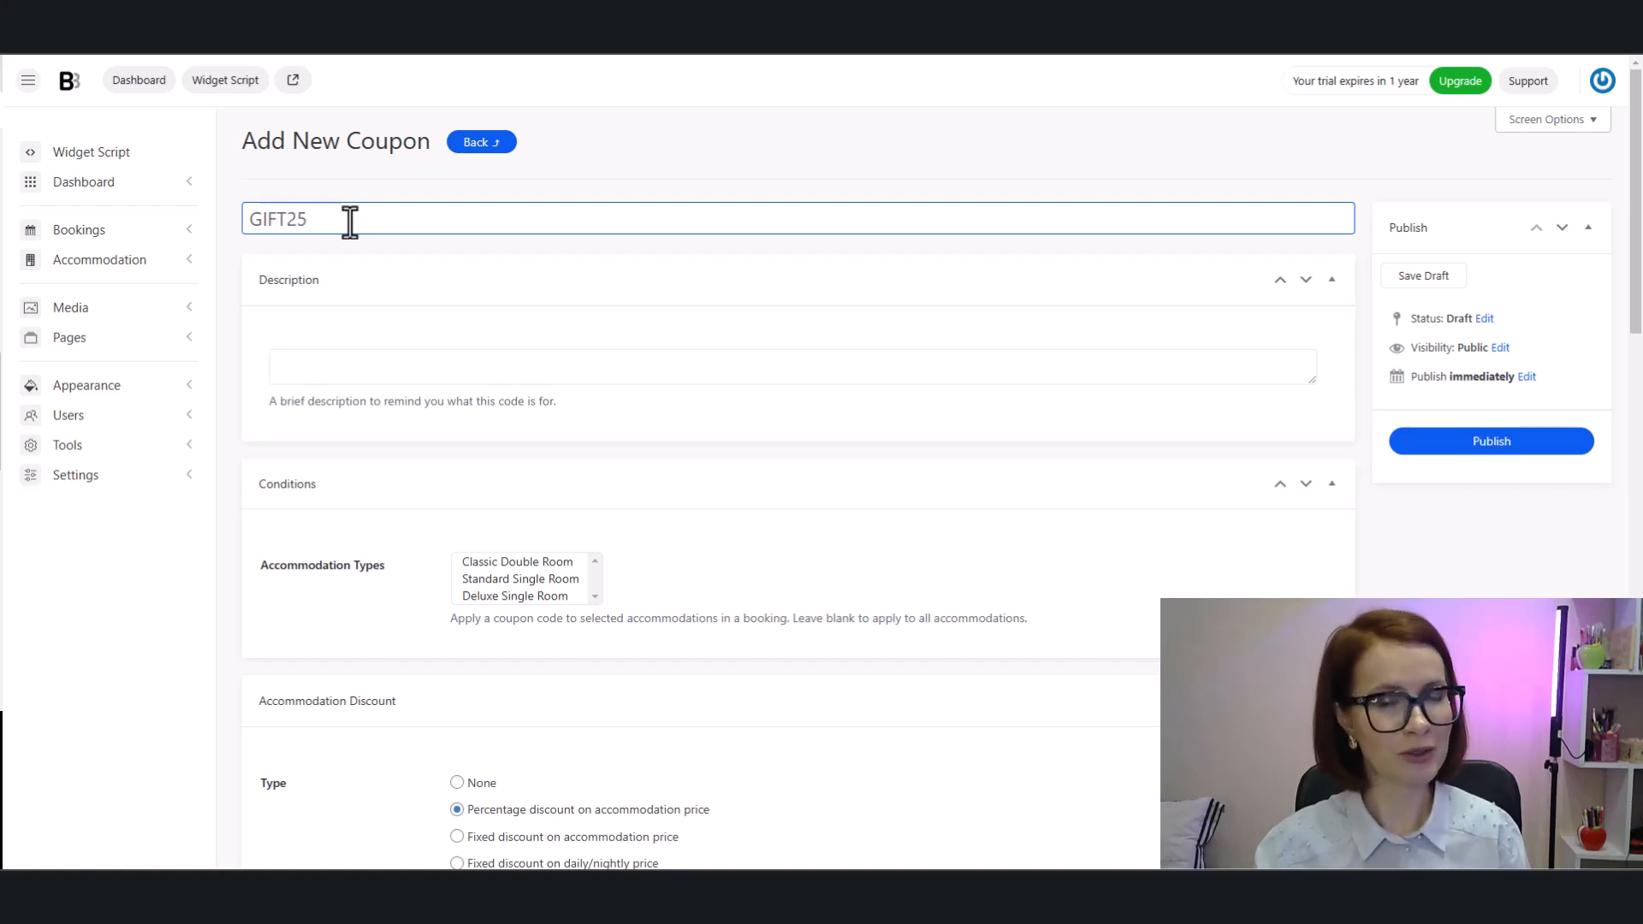
click(386, 249)
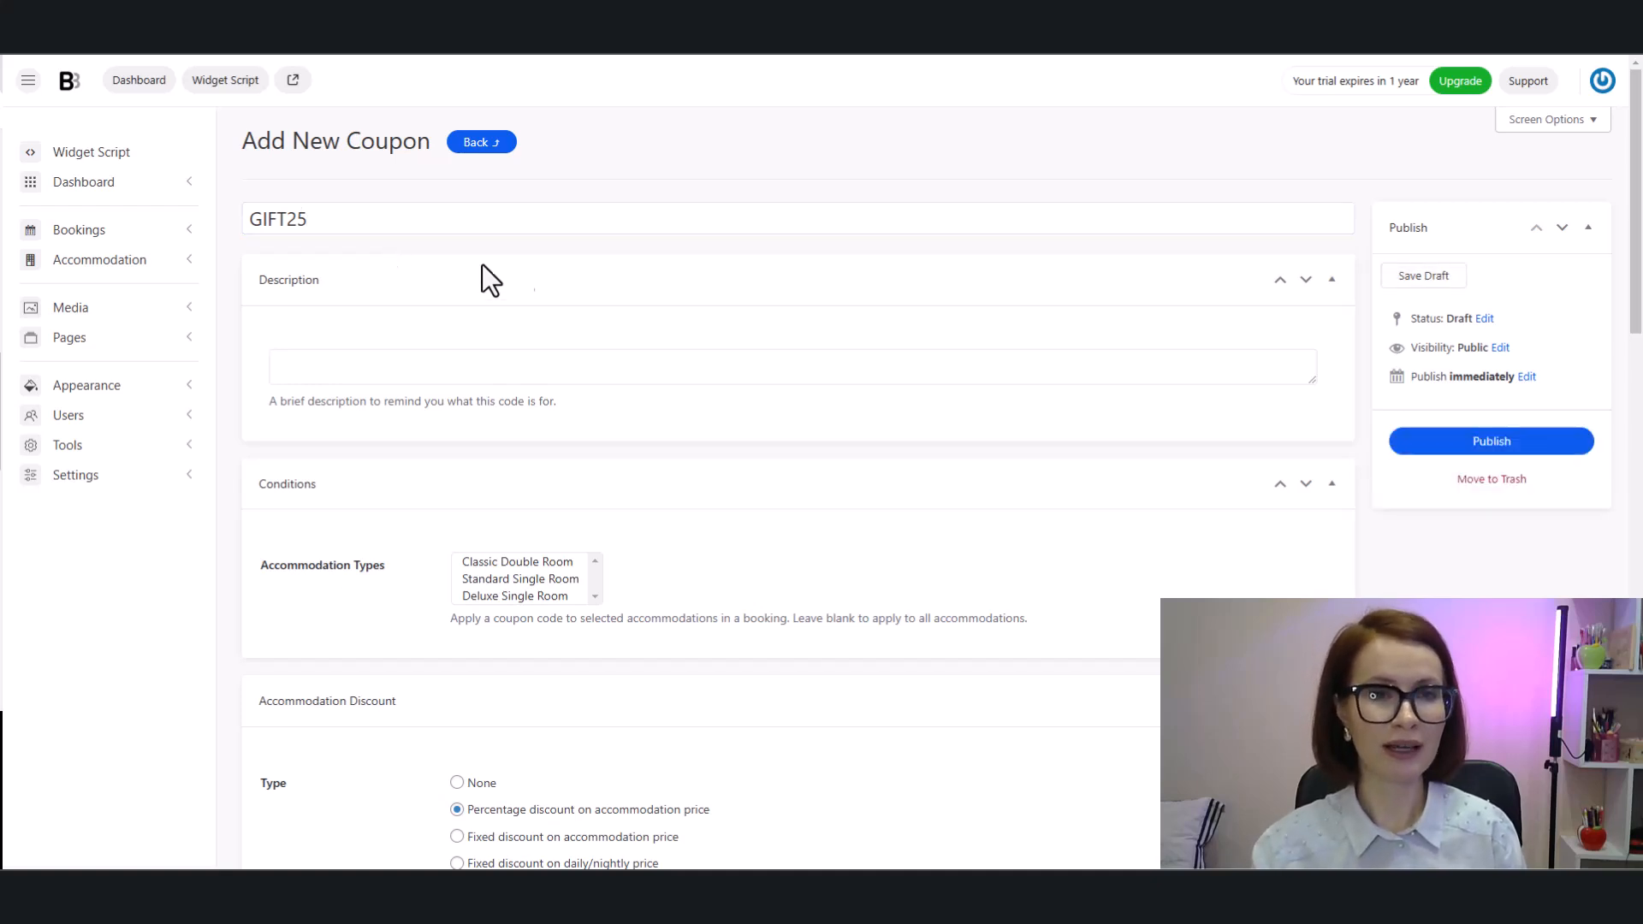
scroll(817, 580, down, 3)
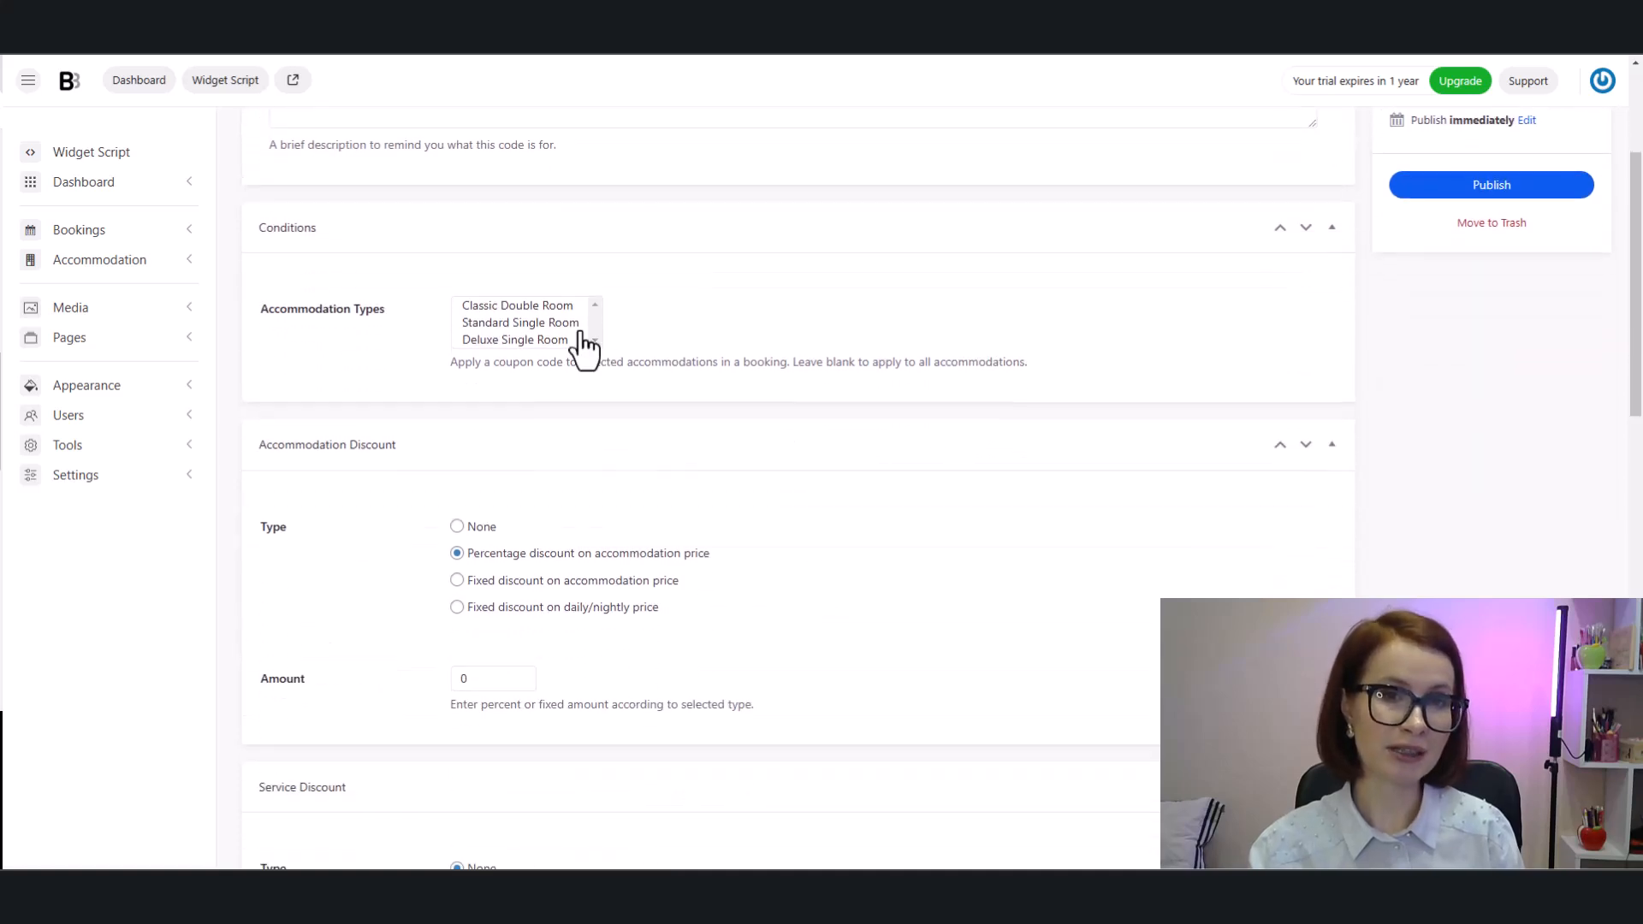
click(553, 312)
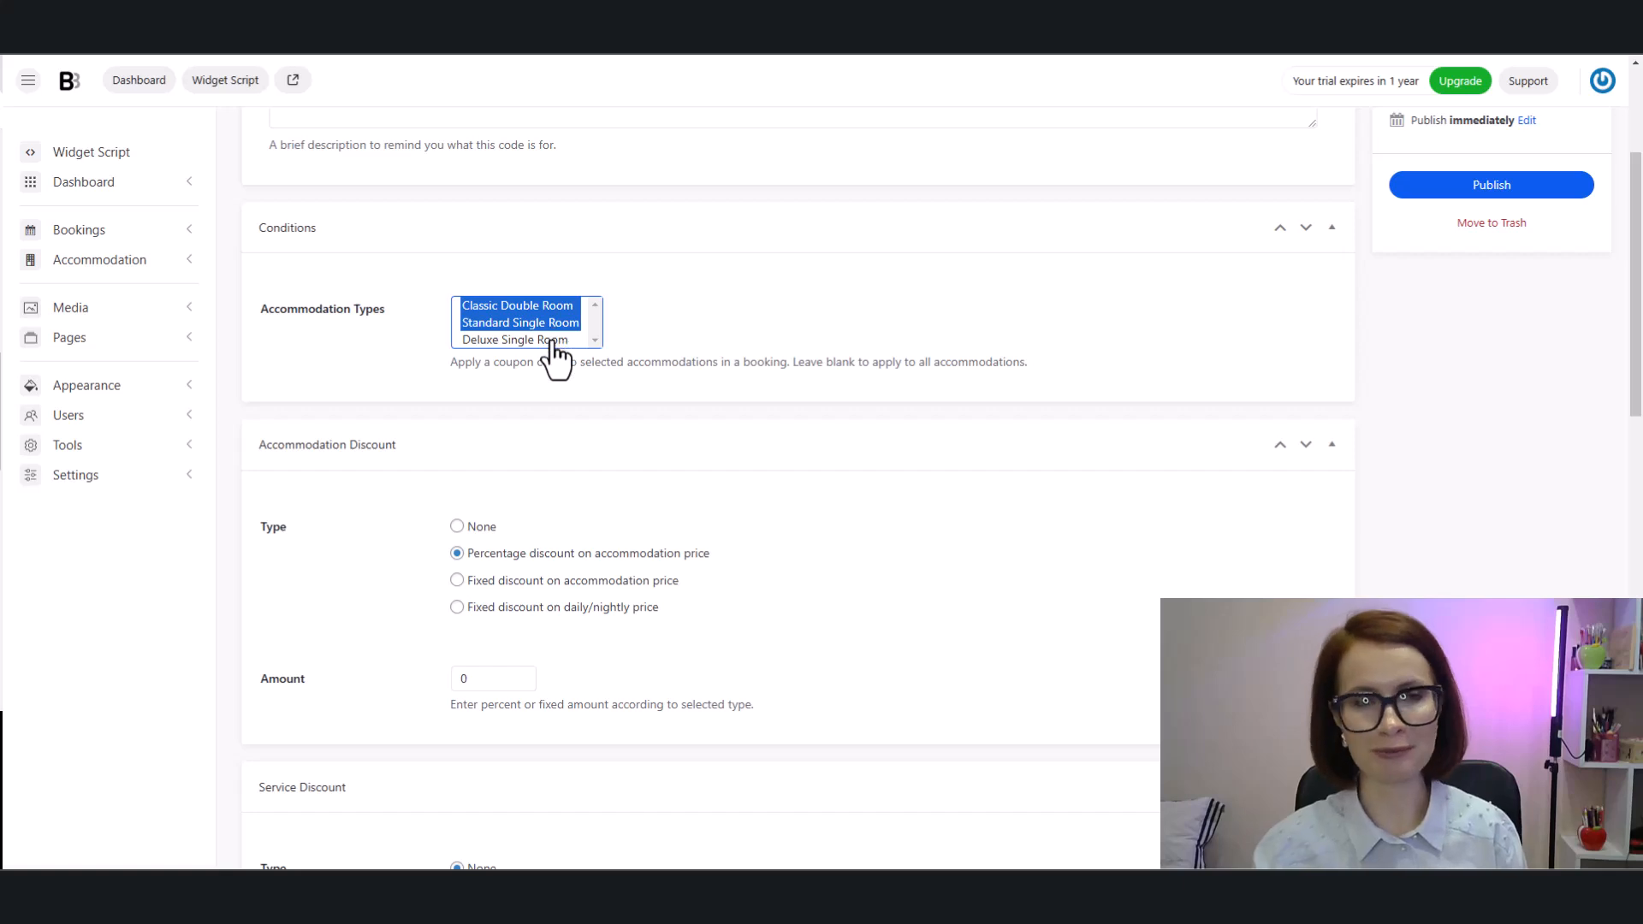
ctrl+click(556, 339)
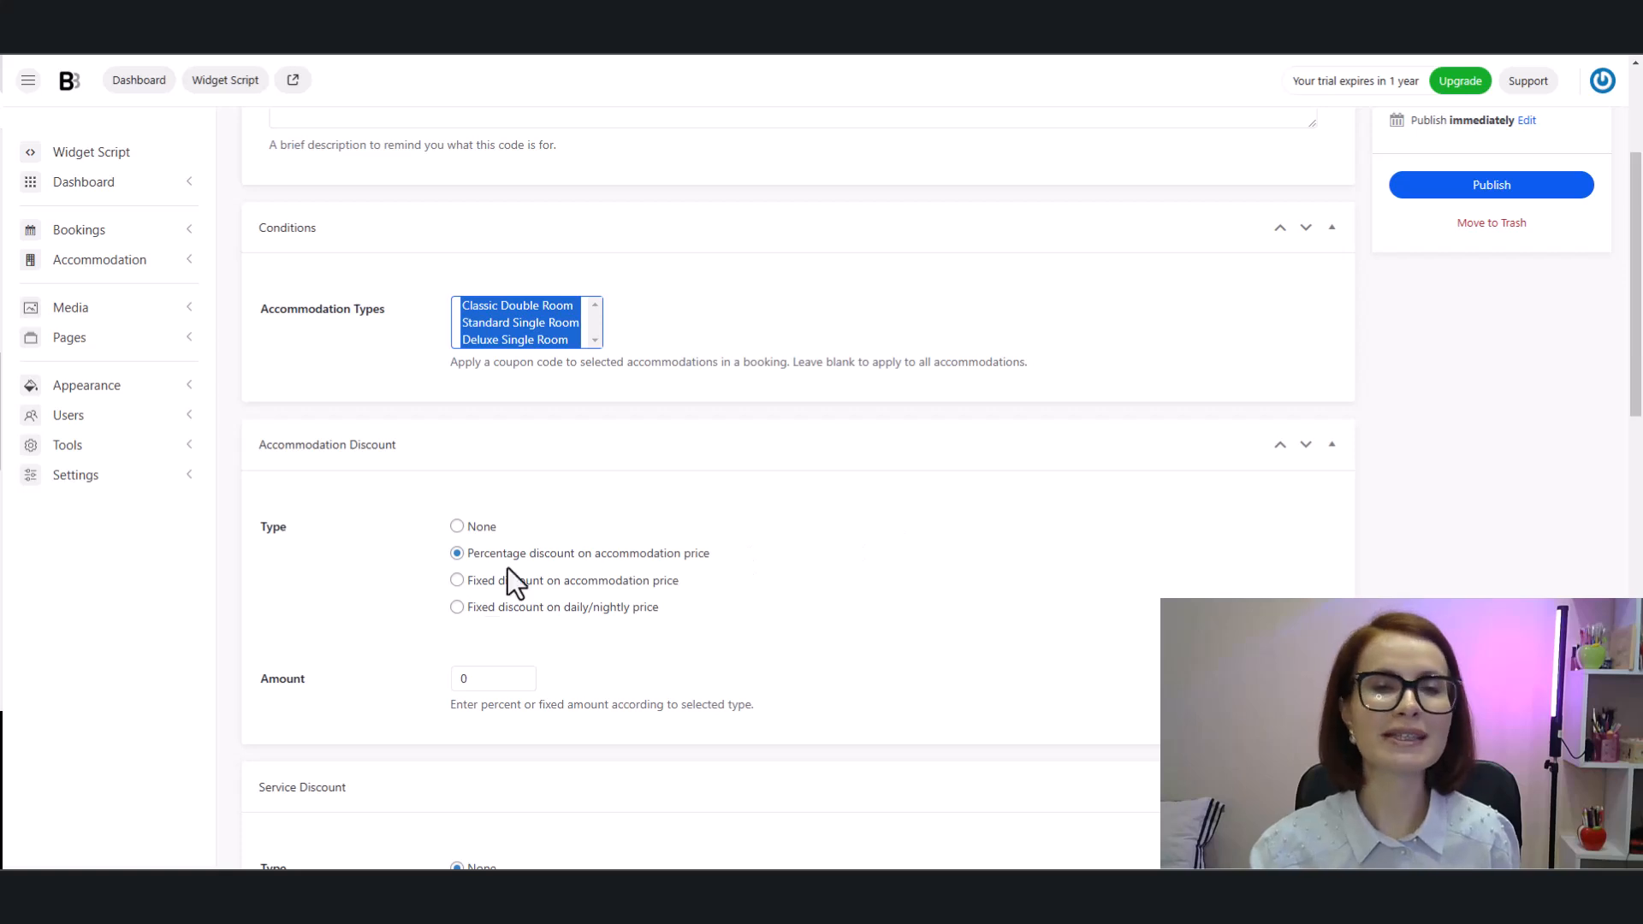
- Set the coupon's accommodation discount to a fixed discount on accommodation price with an amount of 25
click(457, 581)
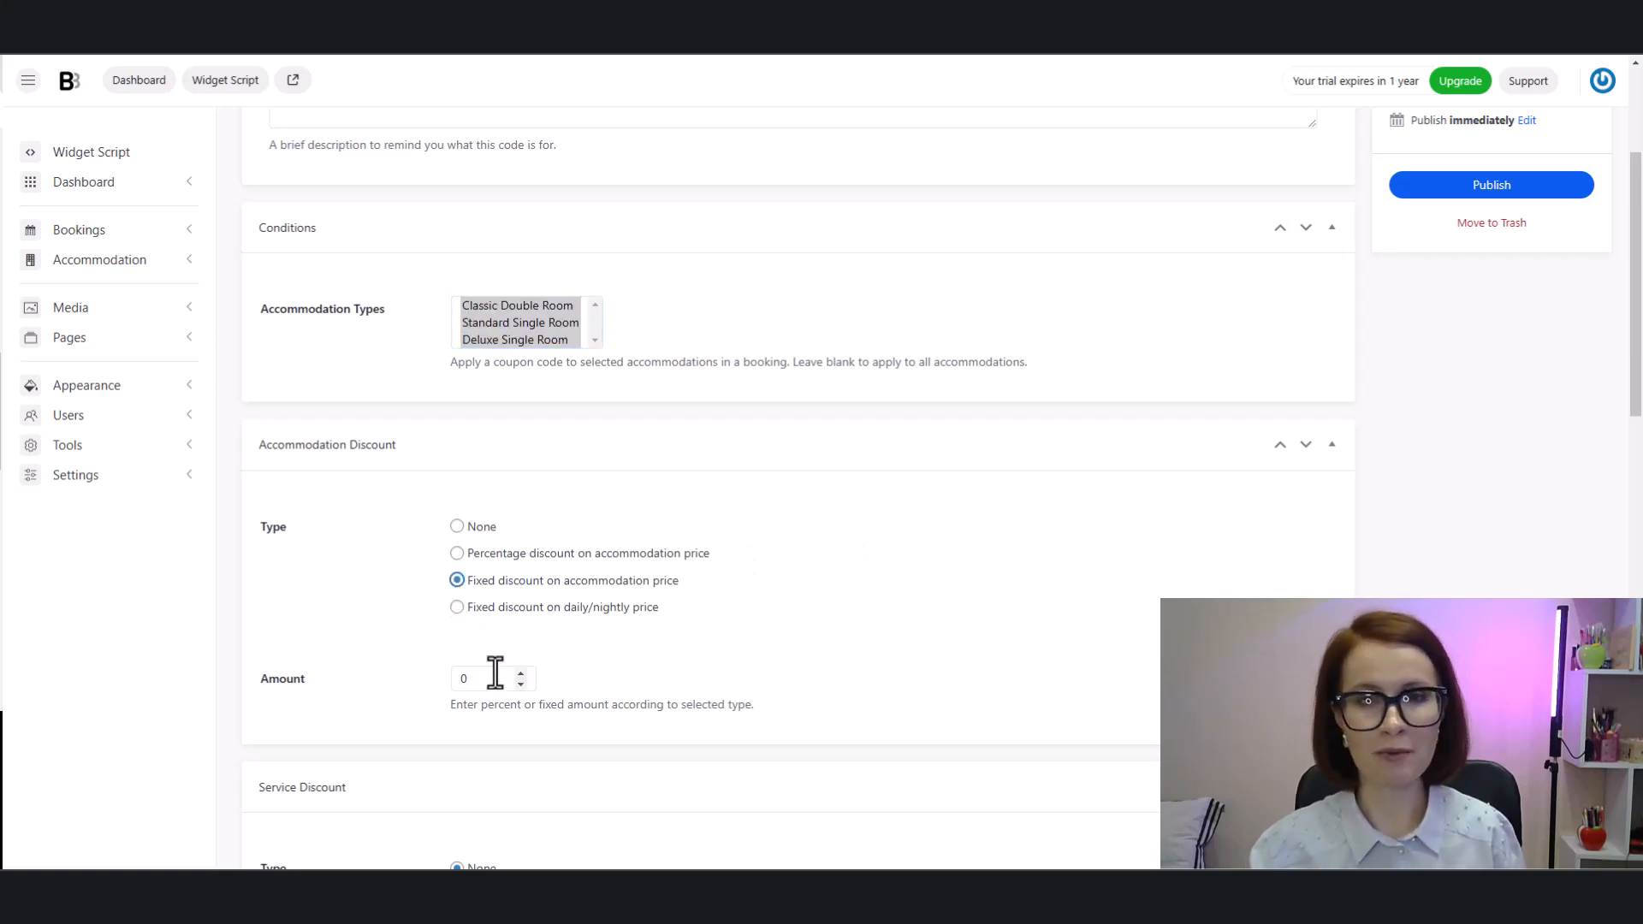
double_click(455, 681)
text(2)
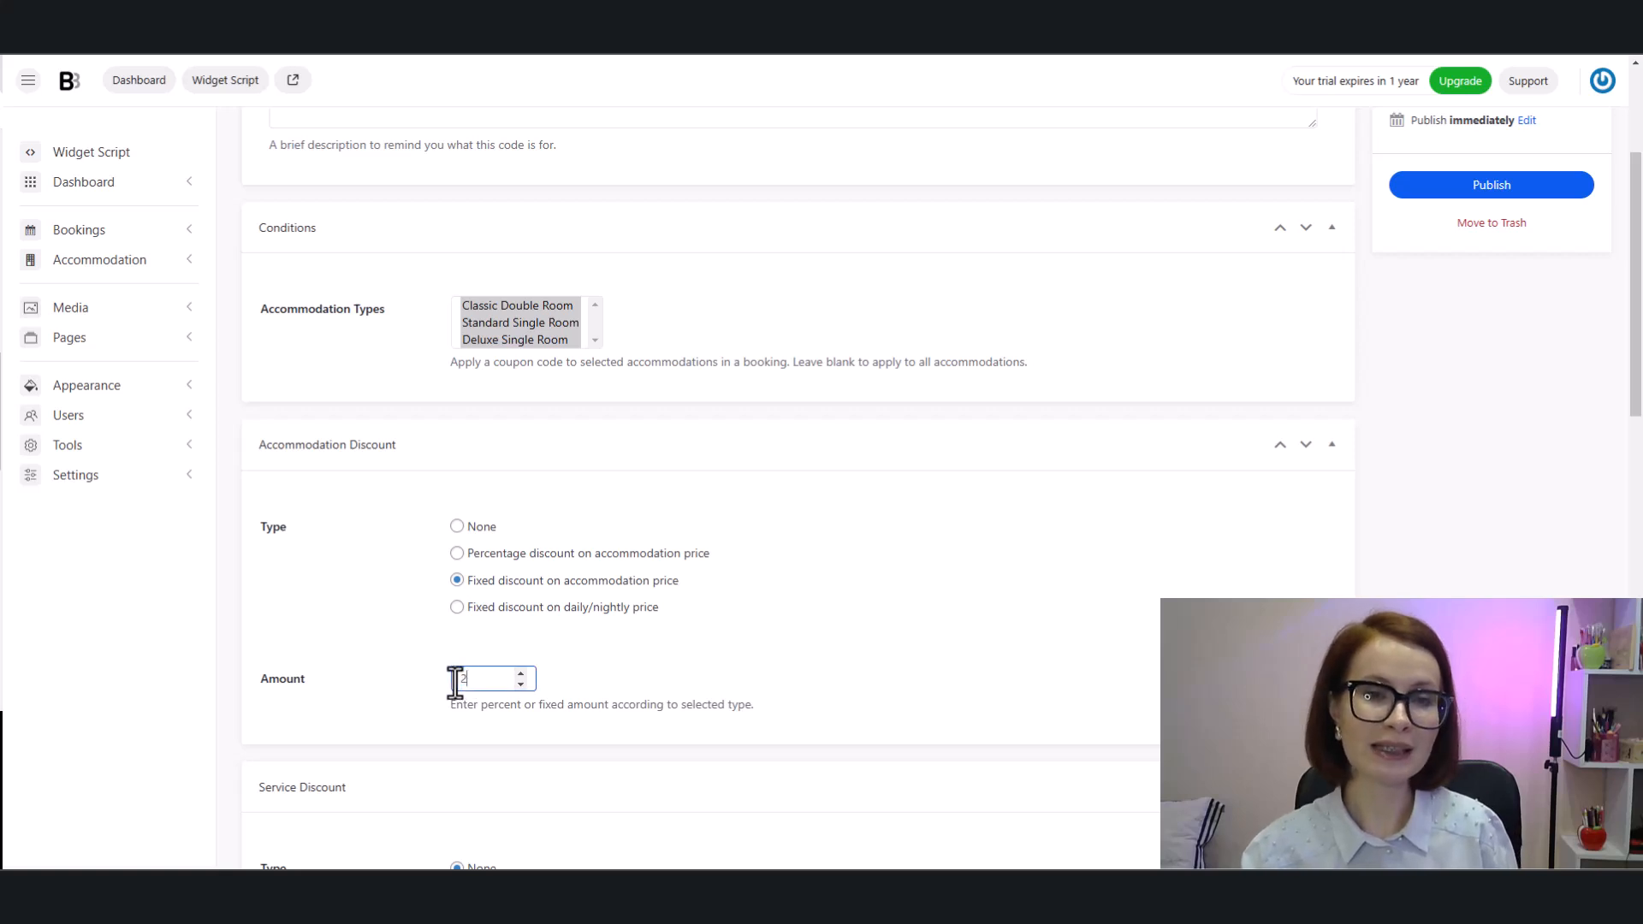
text(5)
click(809, 719)
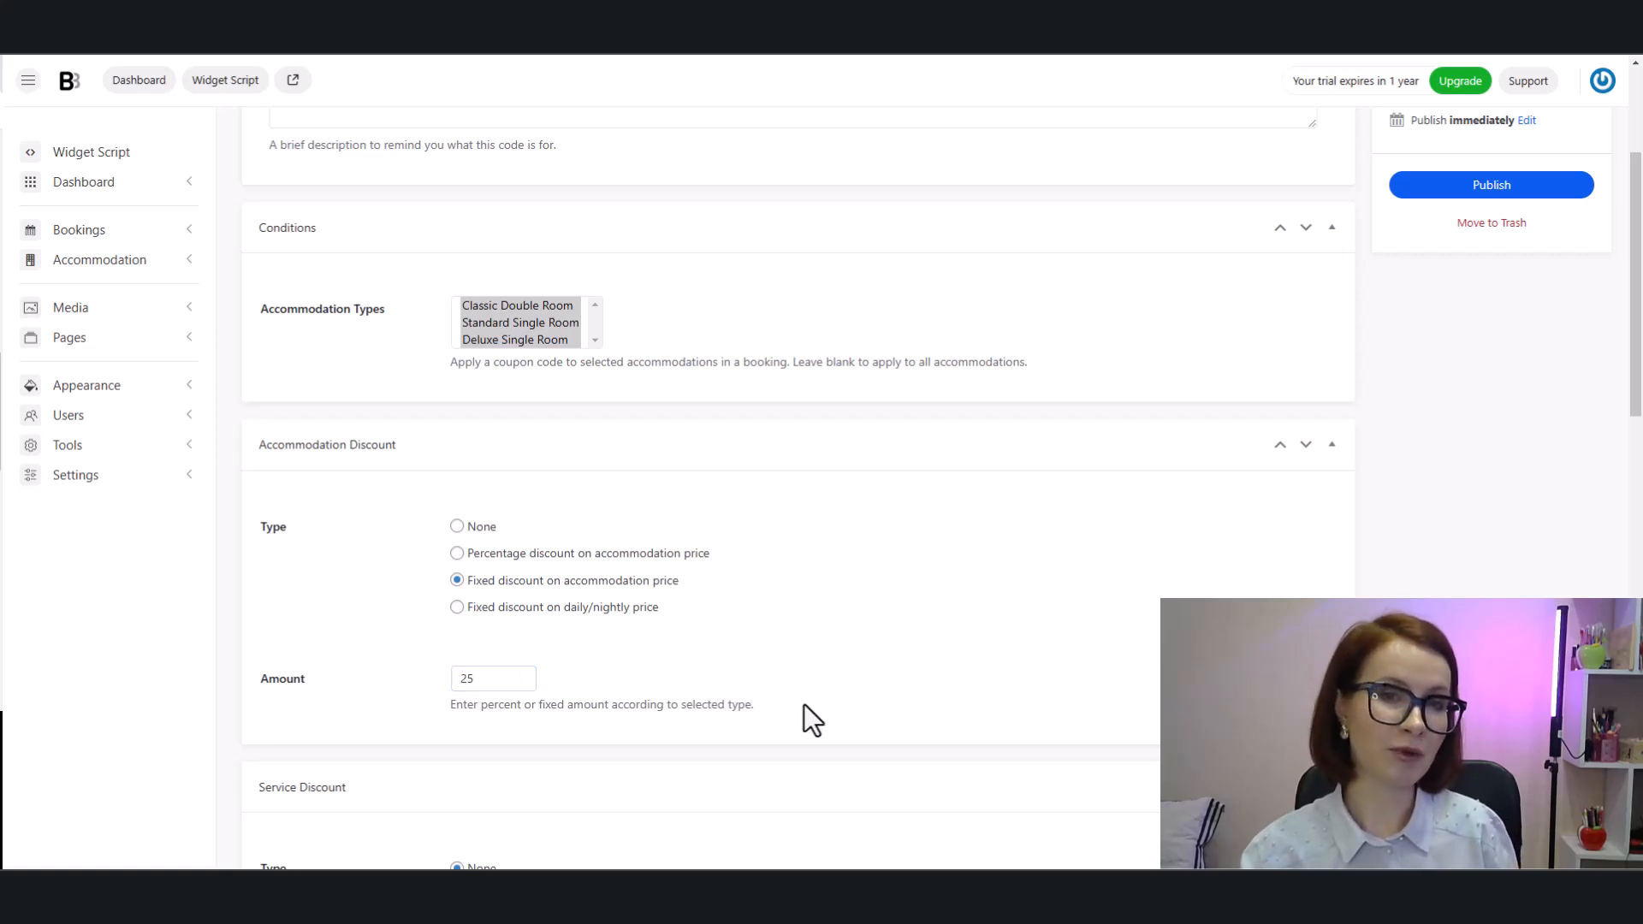
- Set the coupon's expiration to 28/02/2025, check-in after 24/02/2025 and check-out before 28/02/2025, and publish it
scroll(805, 707, down, 2)
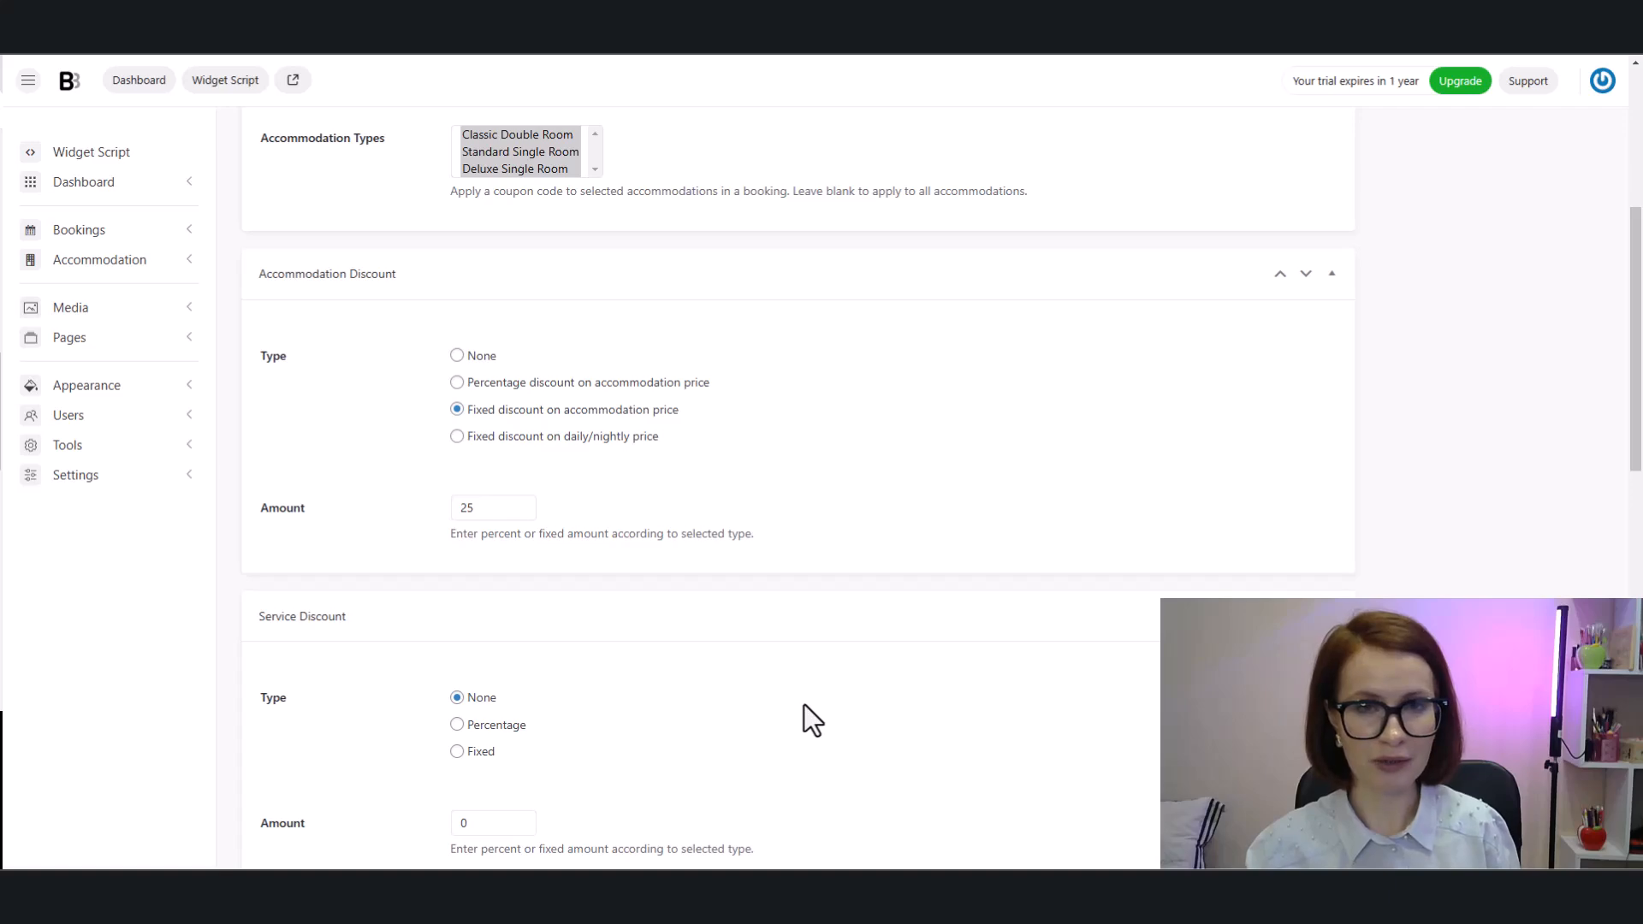
scroll(803, 704, down, 8)
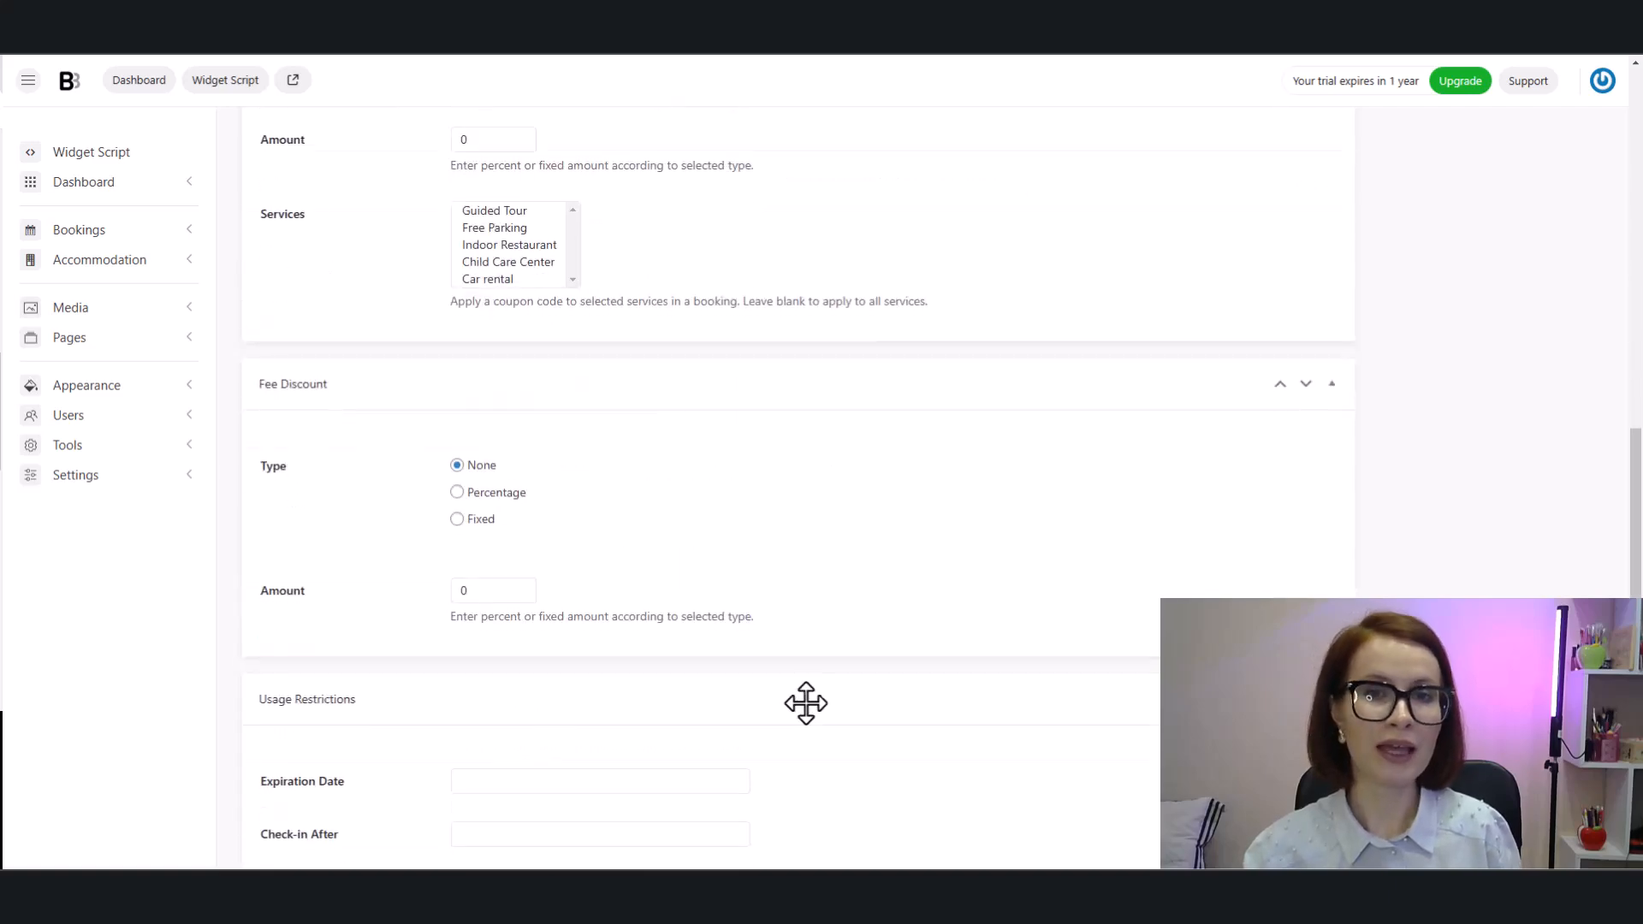
scroll(804, 702, down, 6)
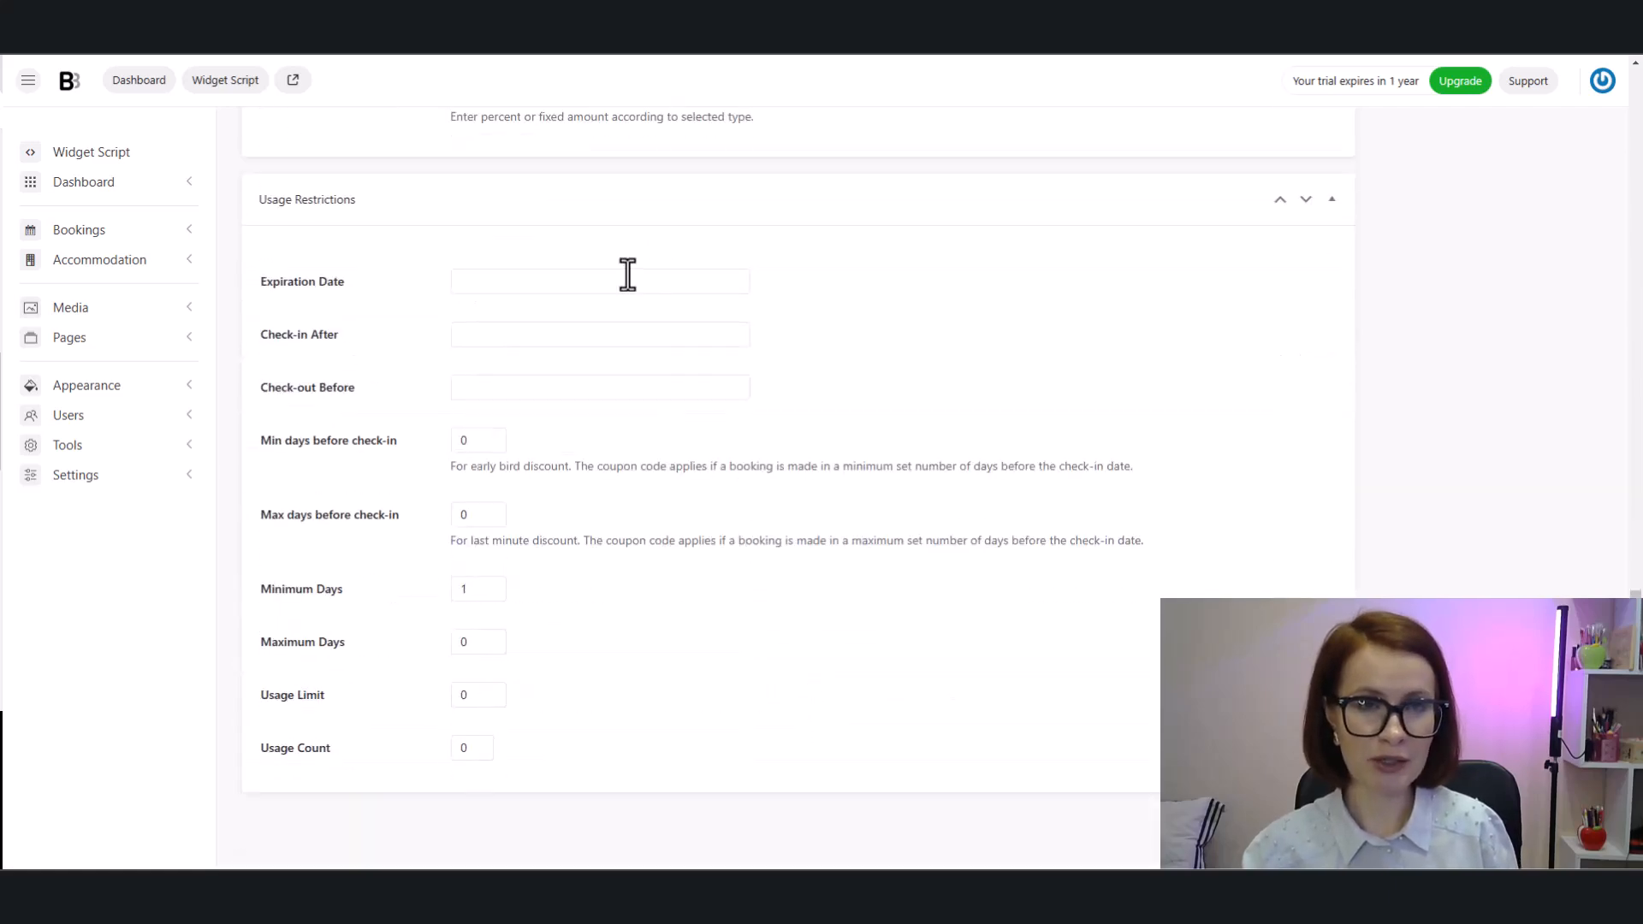
click(627, 274)
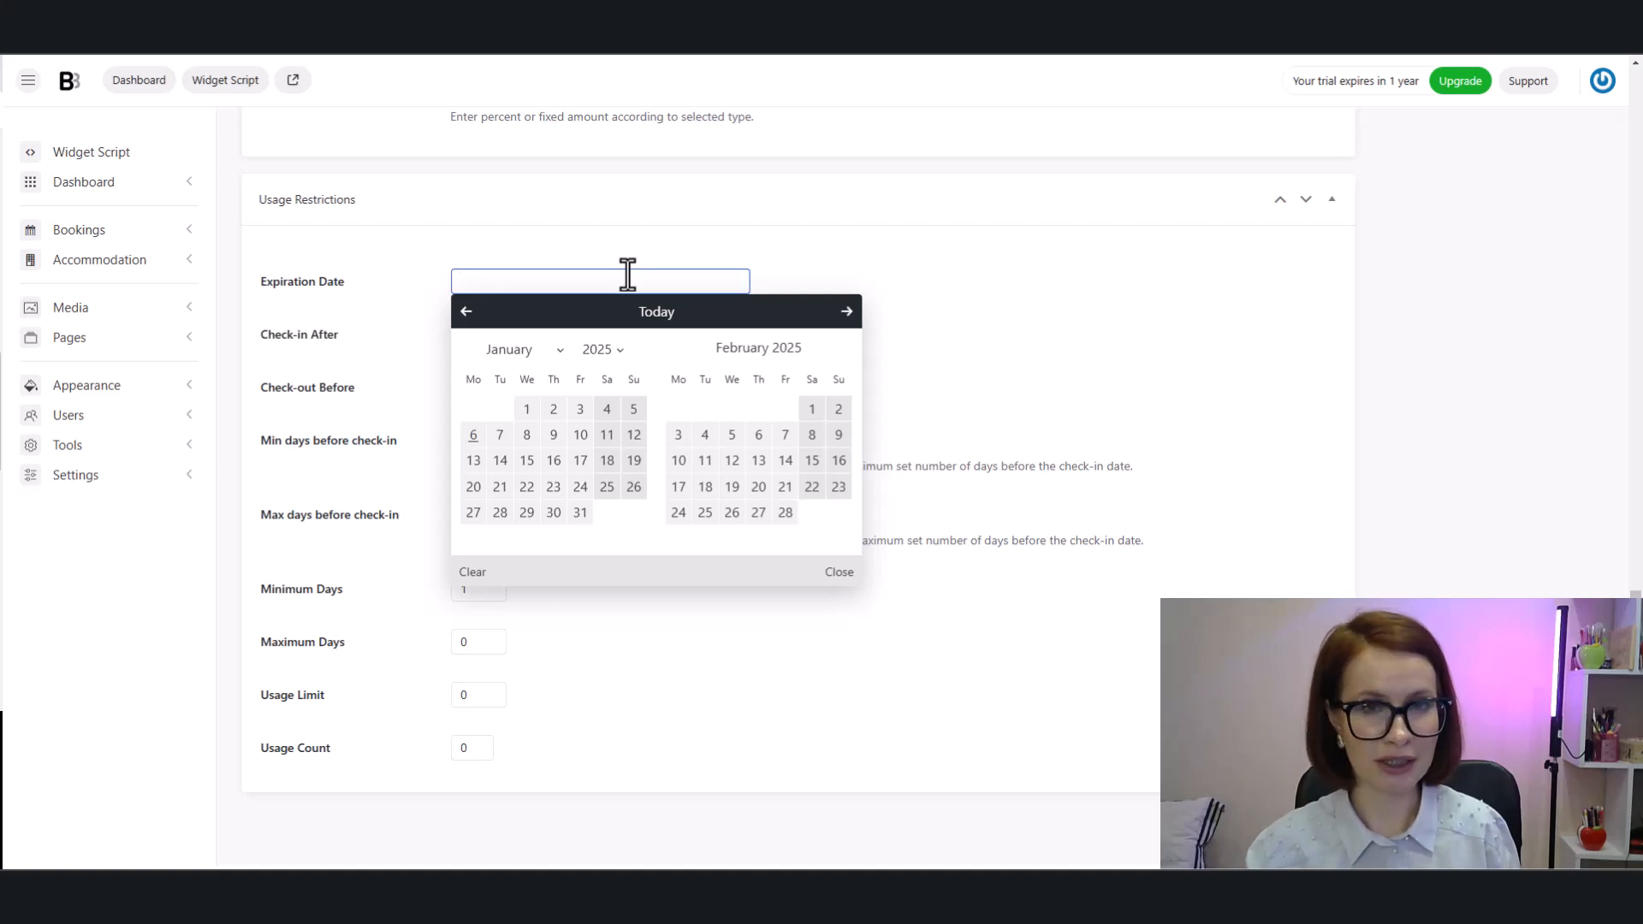
click(787, 513)
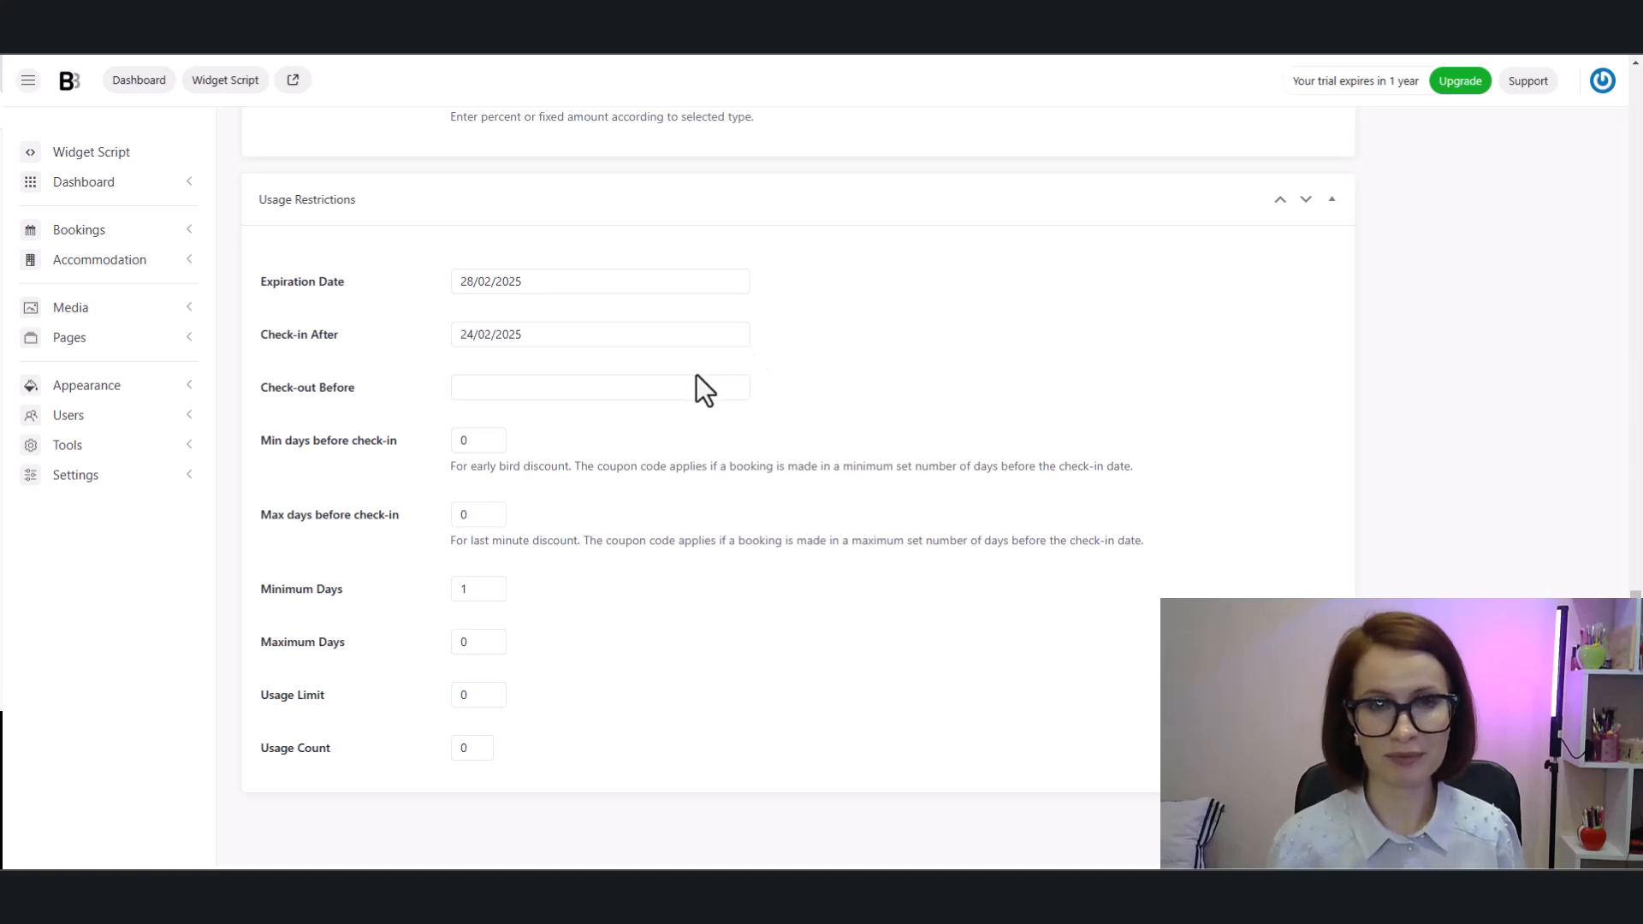
click(694, 378)
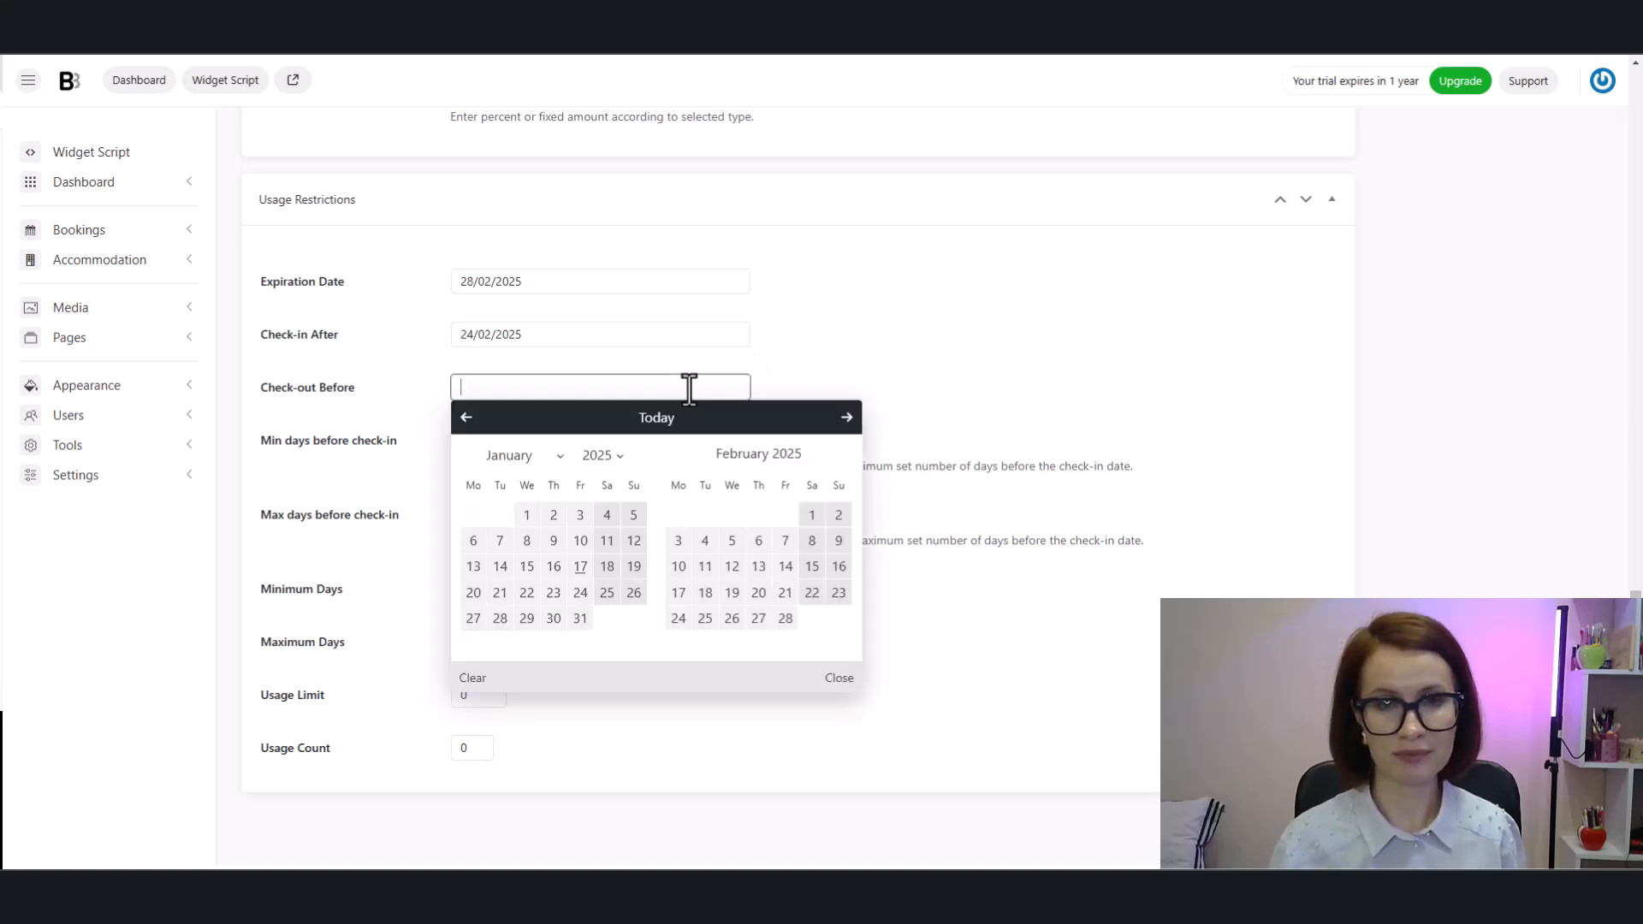
click(847, 418)
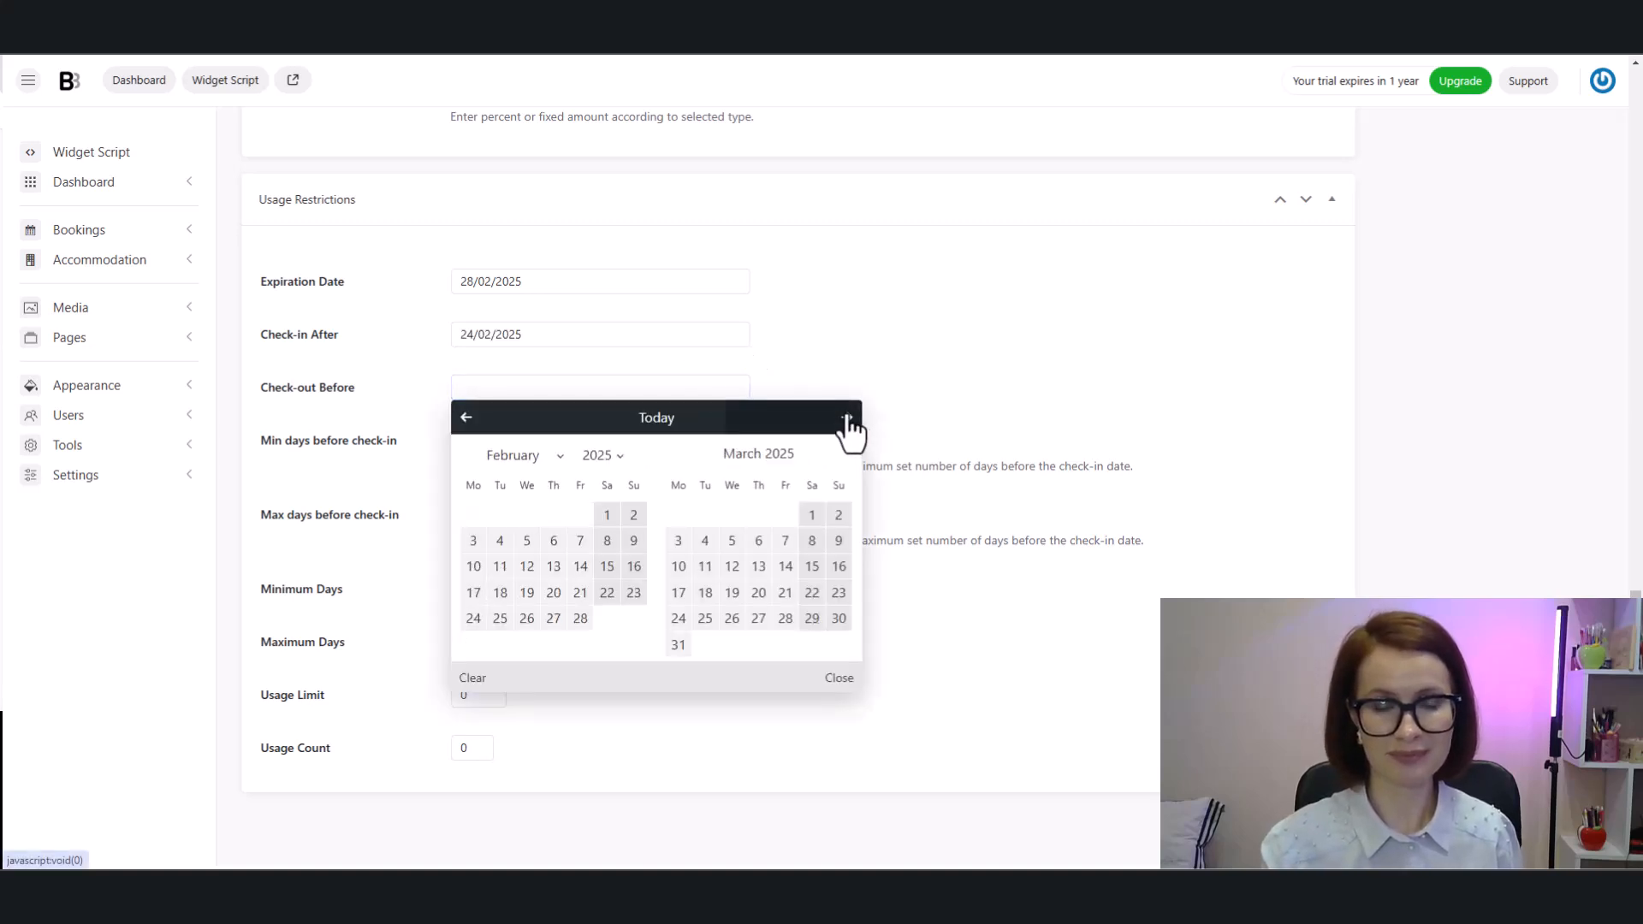
click(581, 618)
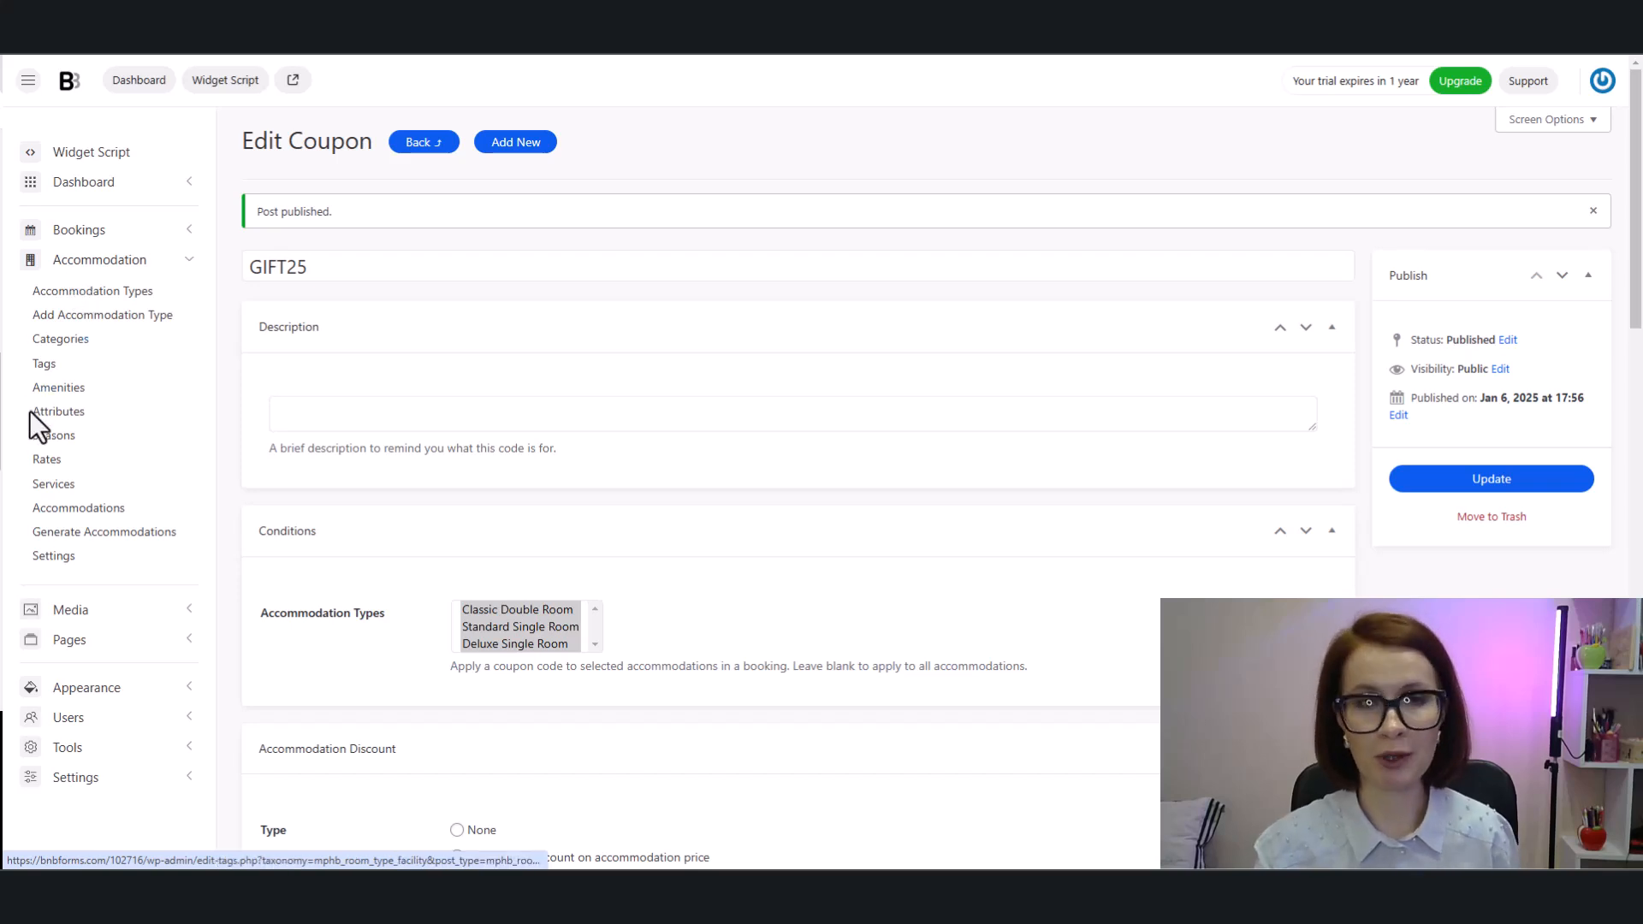
- Open the accommodation attributes and view the form for a new attribute
click(38, 435)
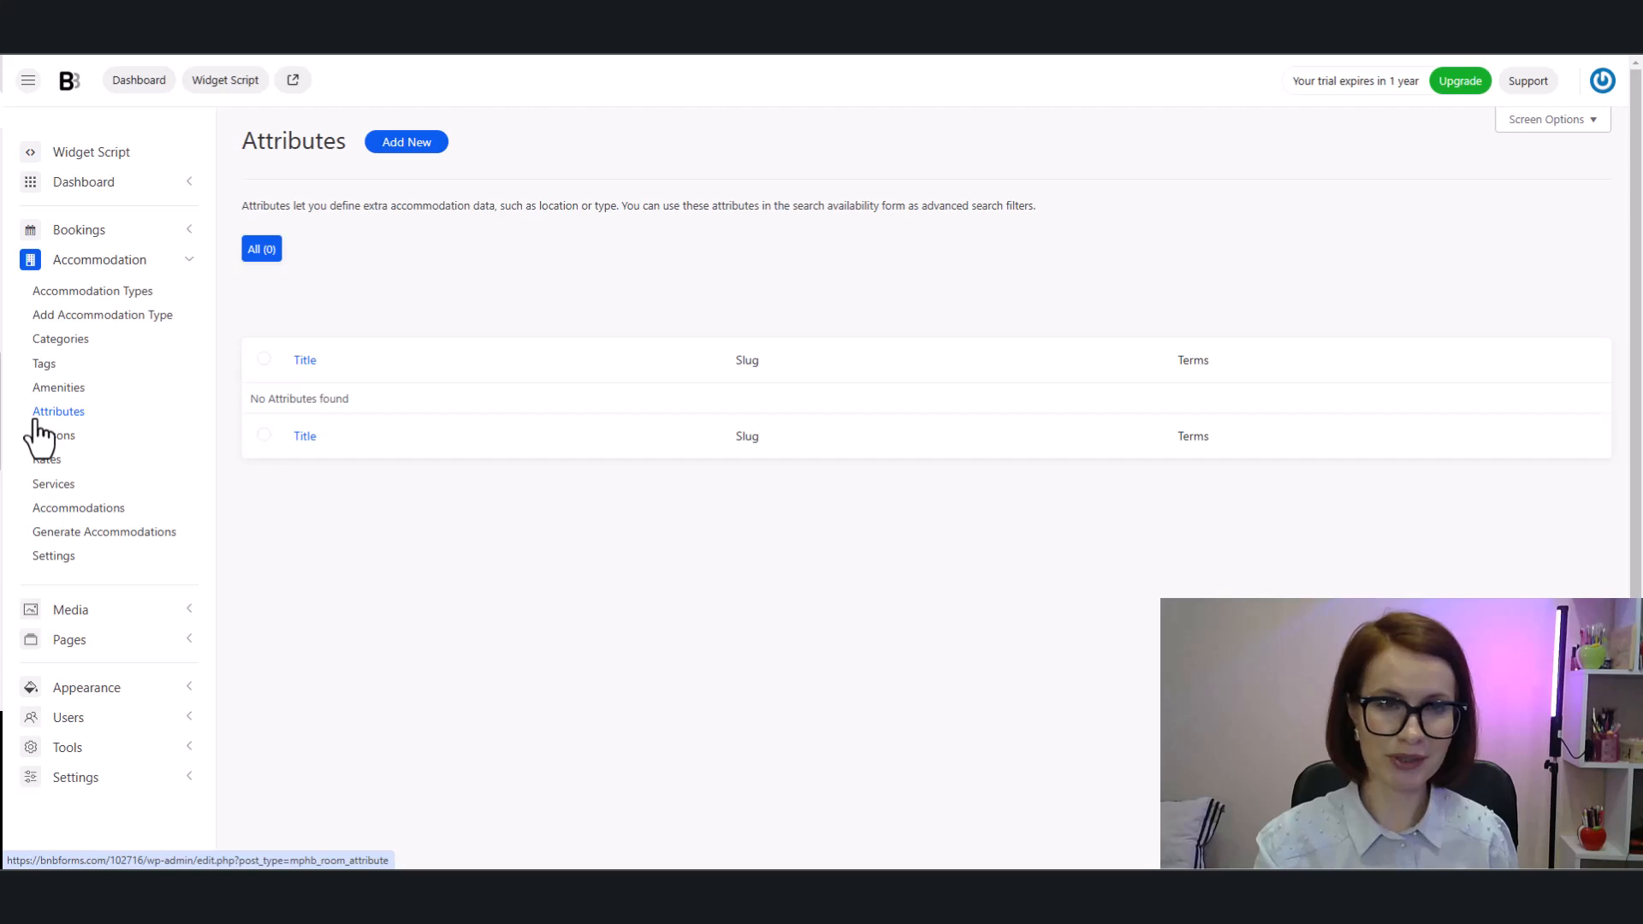
click(419, 147)
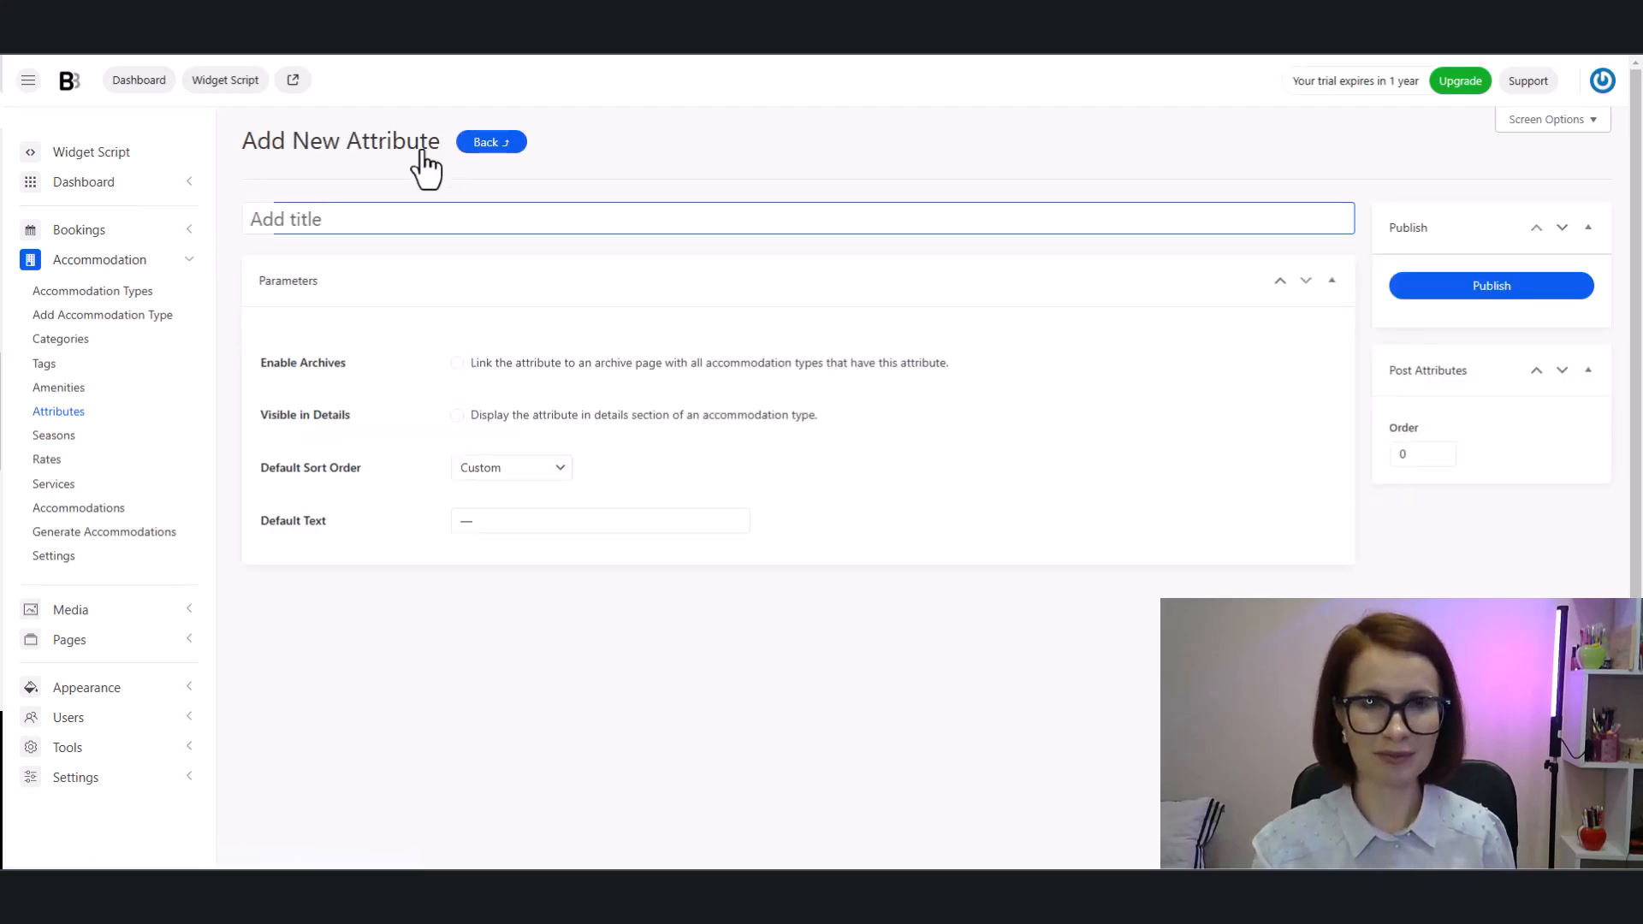
- Open the general color settings in the appearance customizer and try adjusting the accent color
click(72, 710)
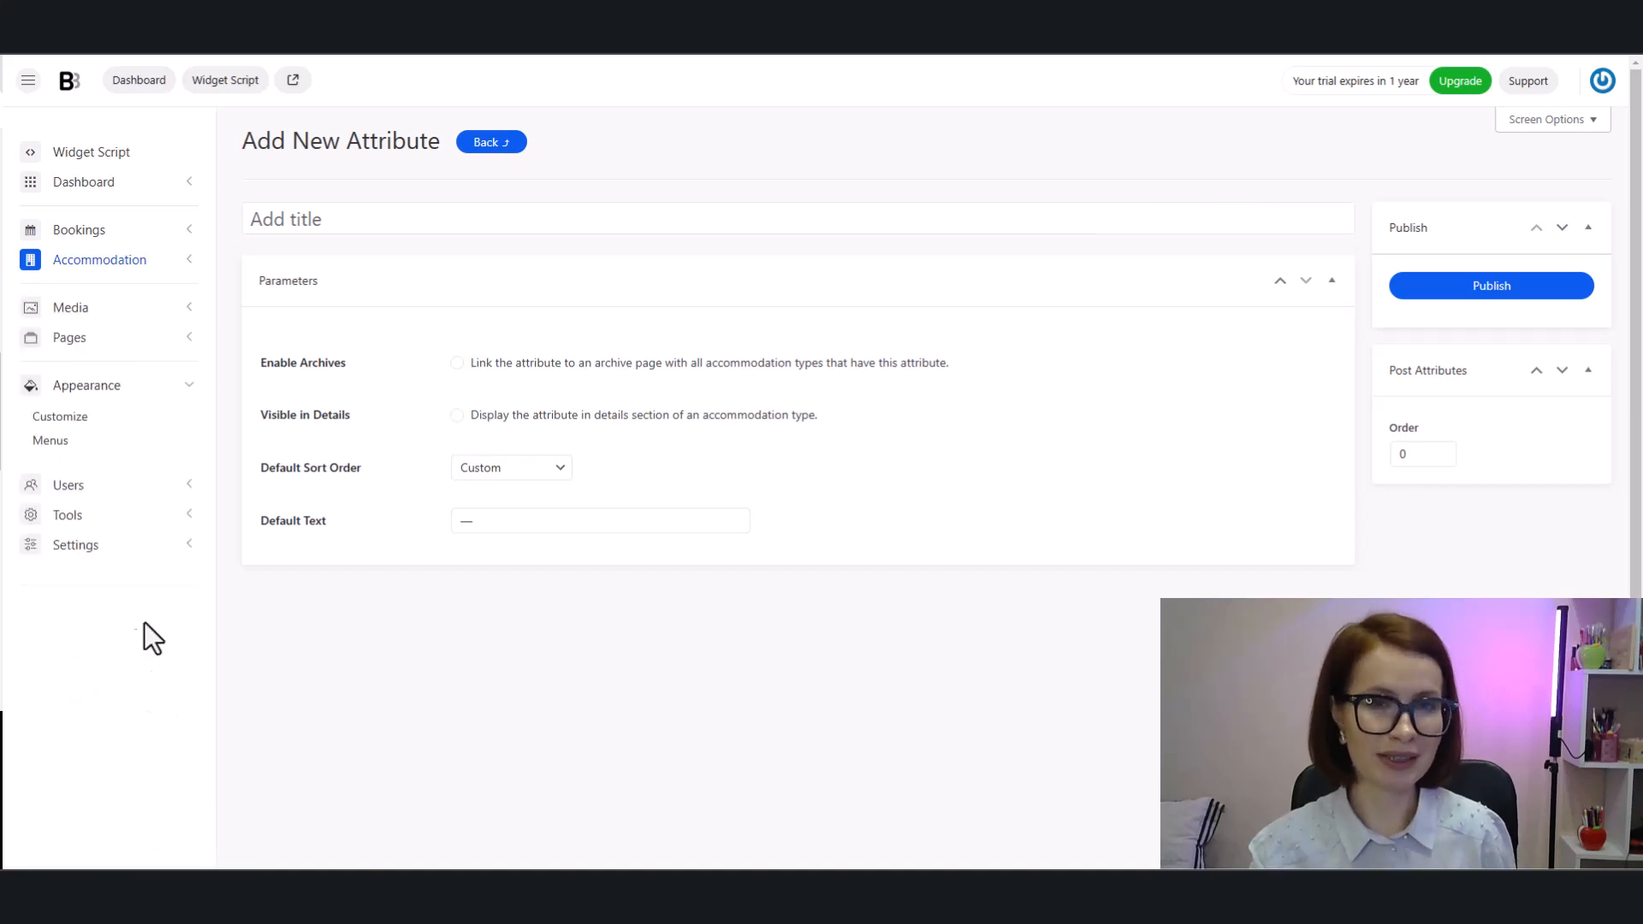
click(43, 421)
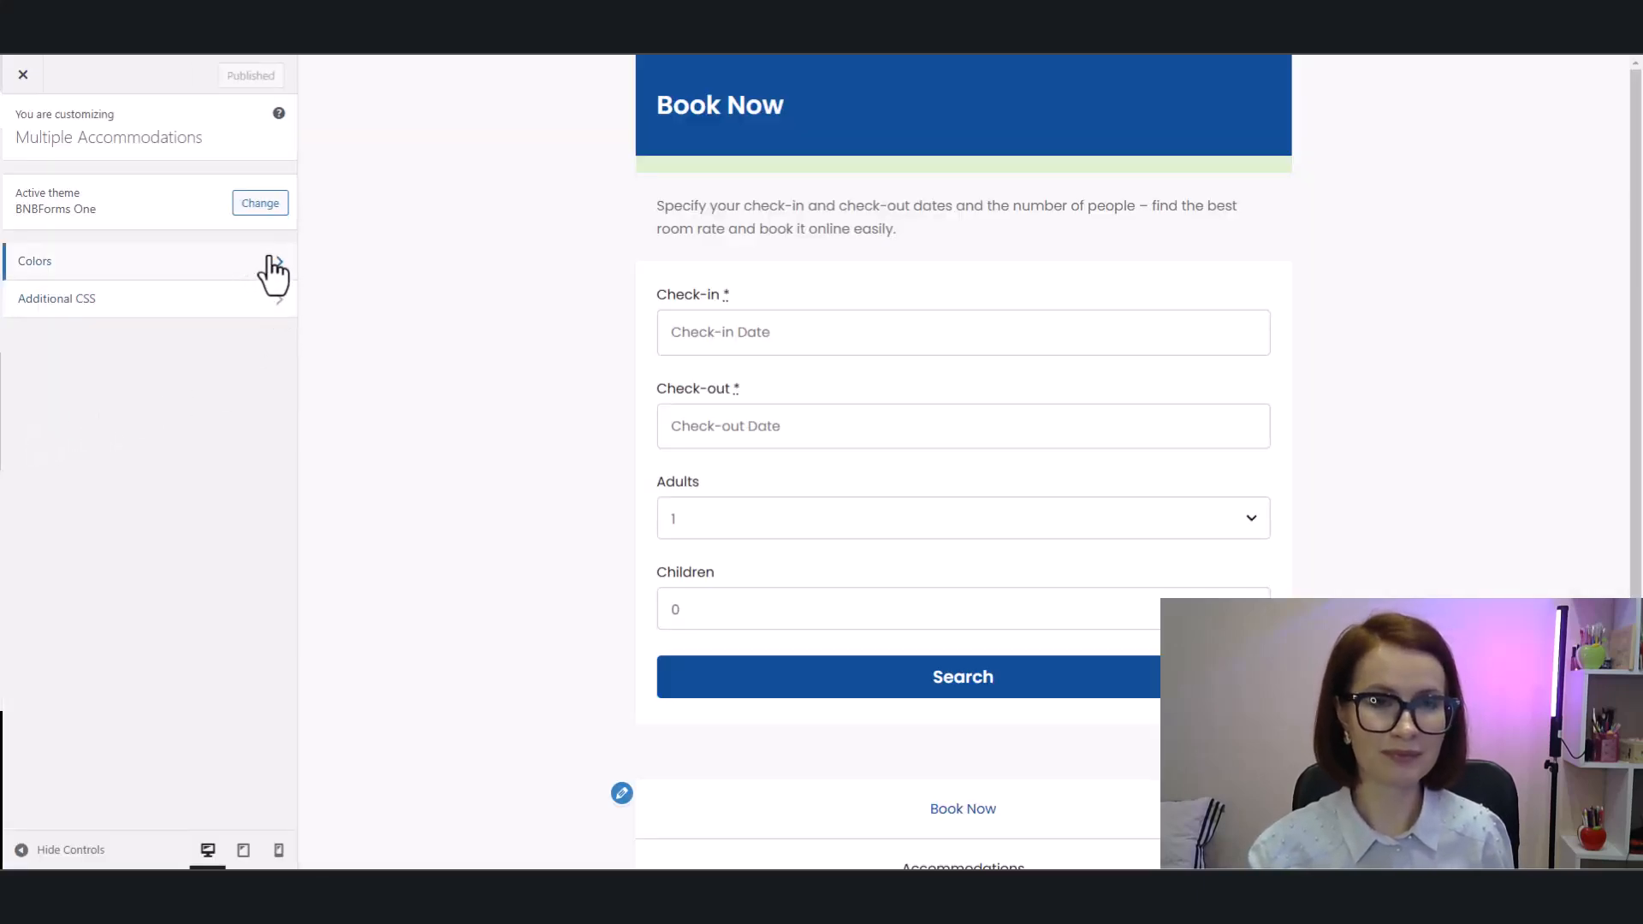
click(272, 270)
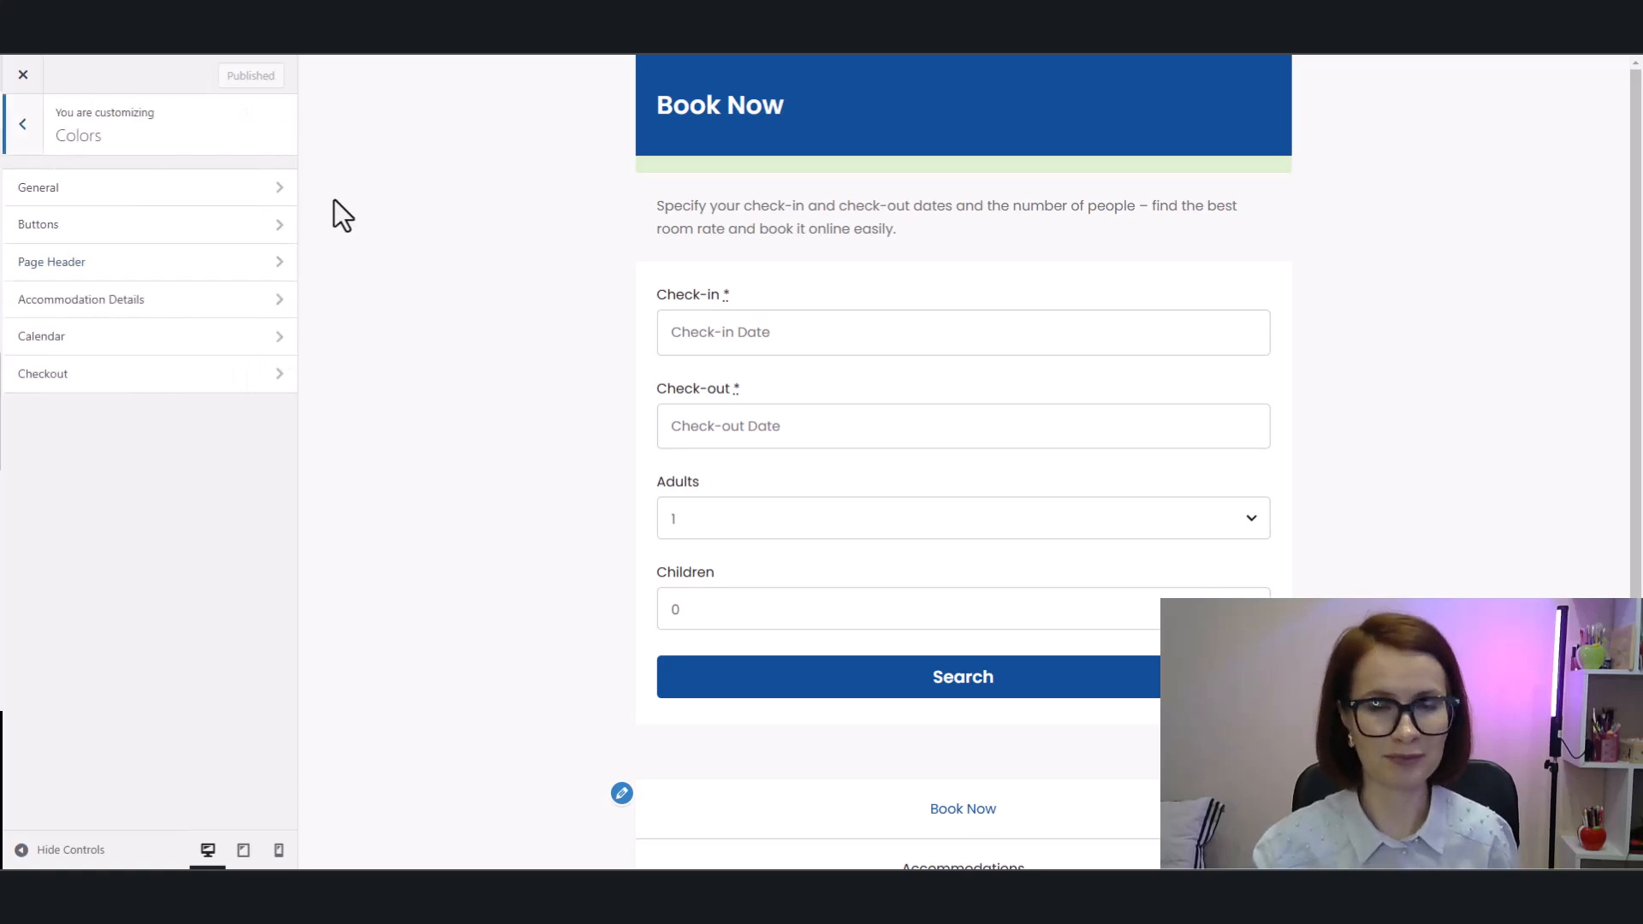
click(285, 187)
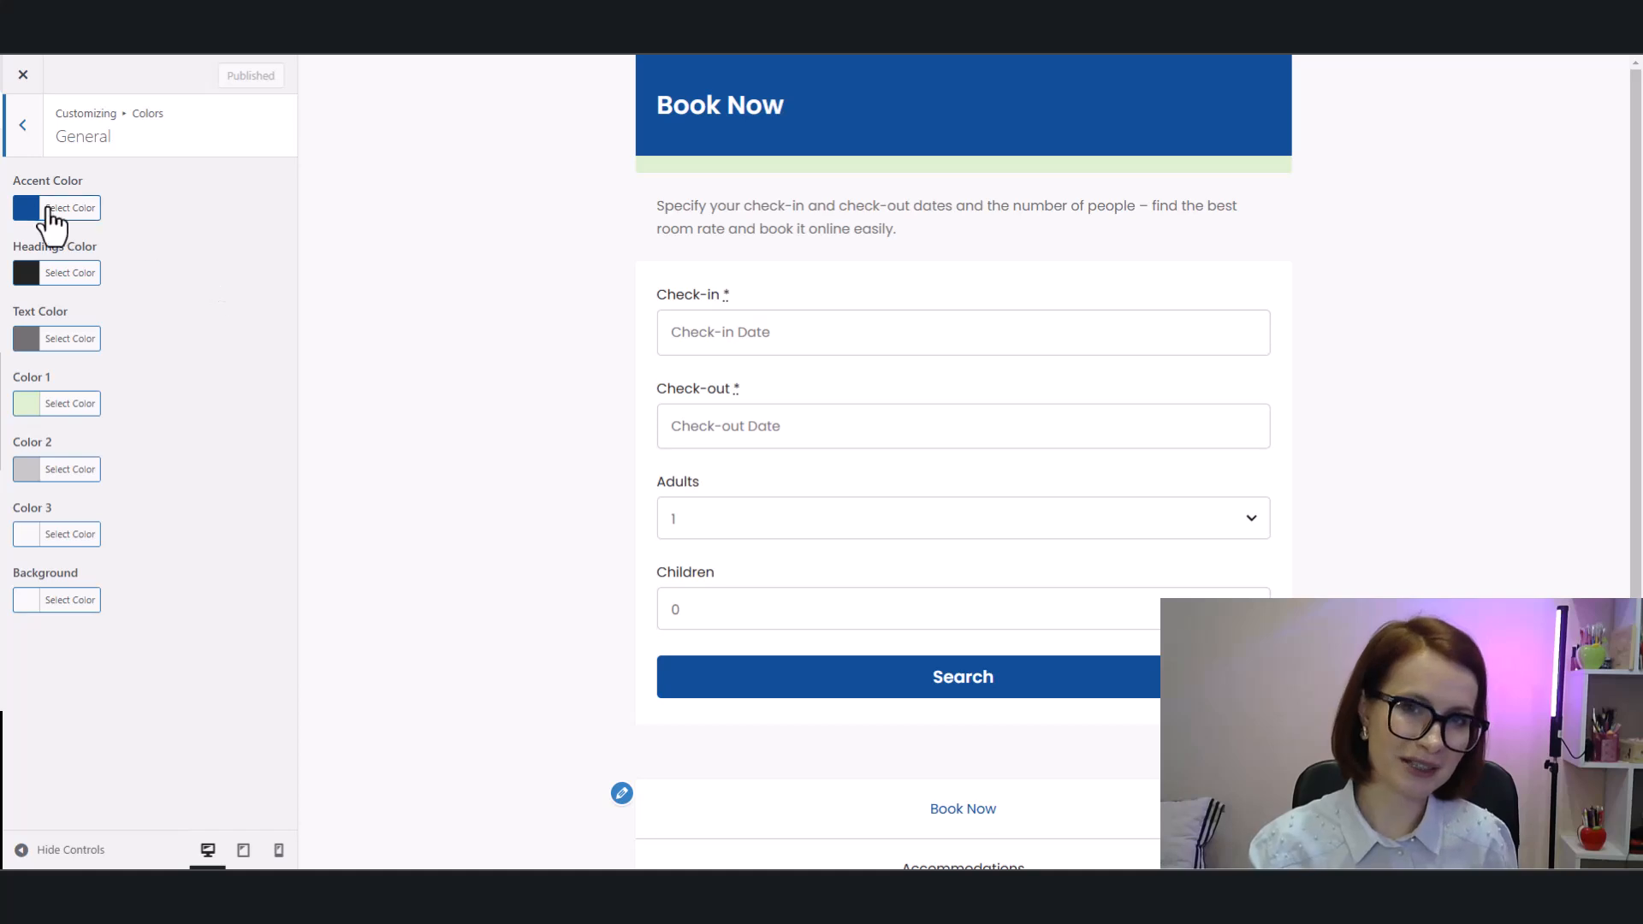
click(27, 209)
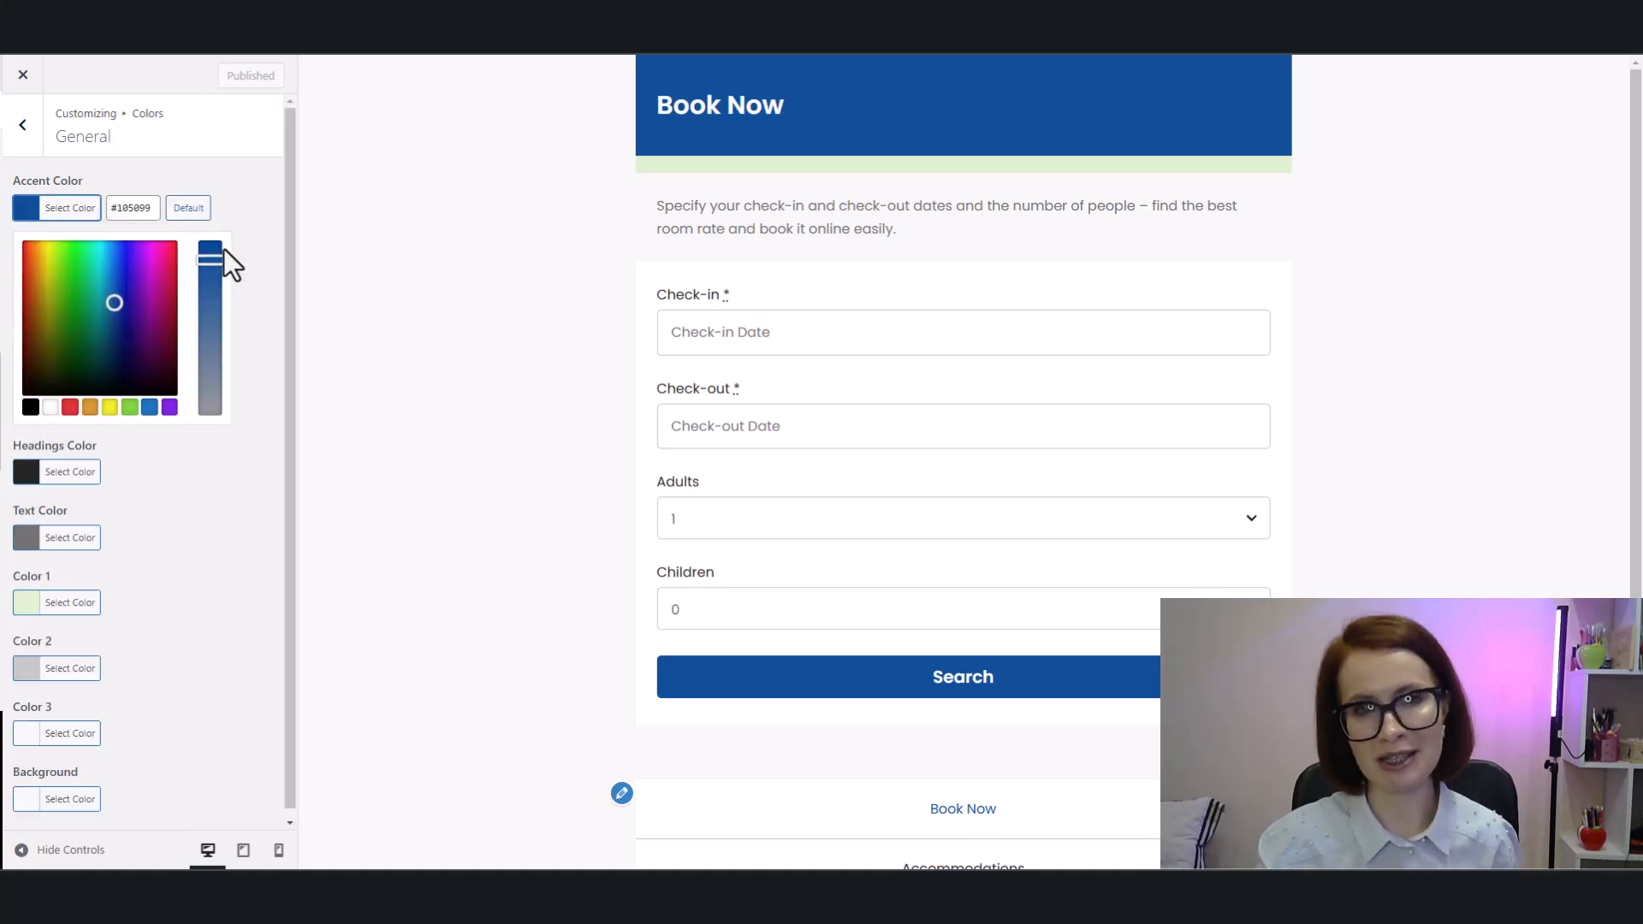
drag(210, 259, 209, 240)
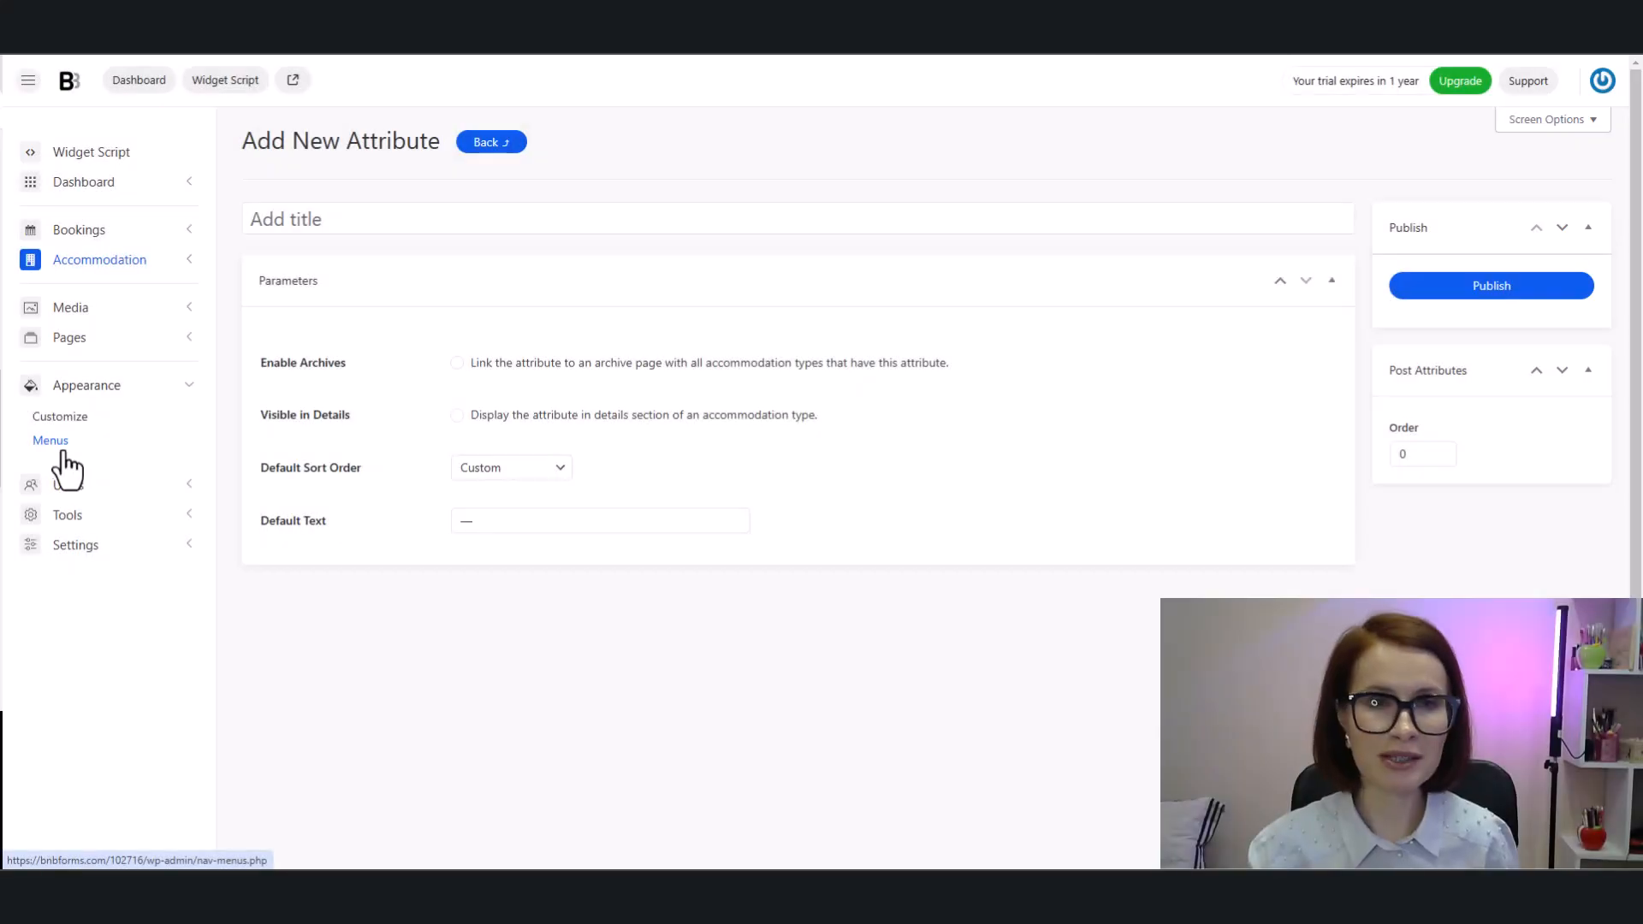
- View the Footer menu's structure and open the booking widget's preview in a new window
click(55, 443)
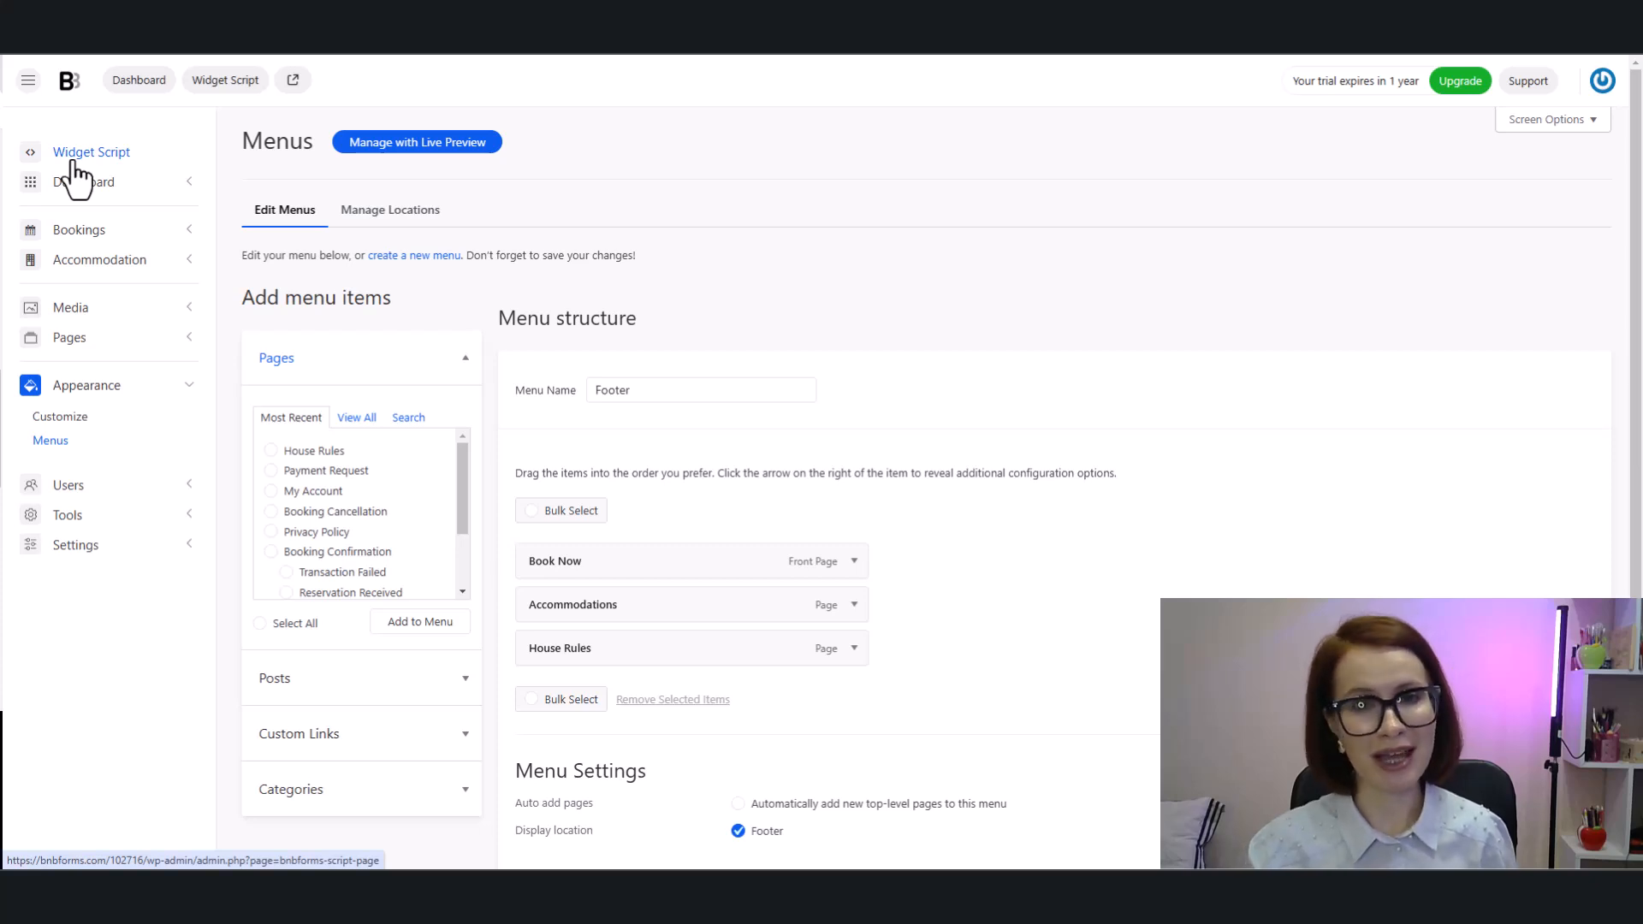
click(77, 163)
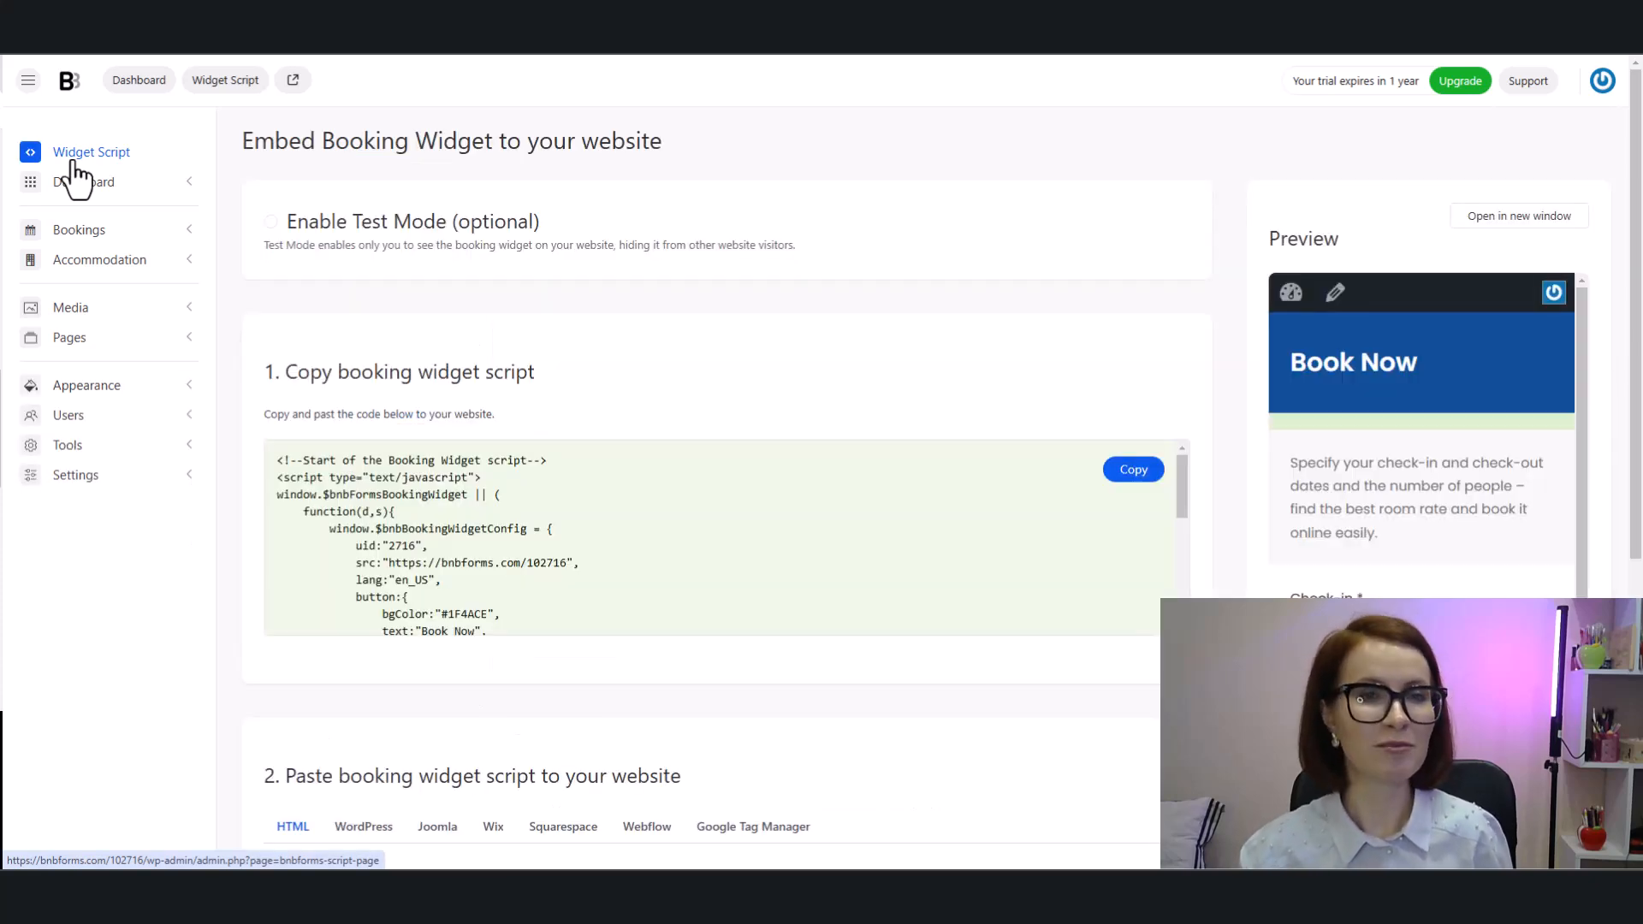
click(1506, 222)
- Search the booking form for accommodations from January 27 till January 28, 2025 for 1 adult
scroll(1254, 476, down, 1)
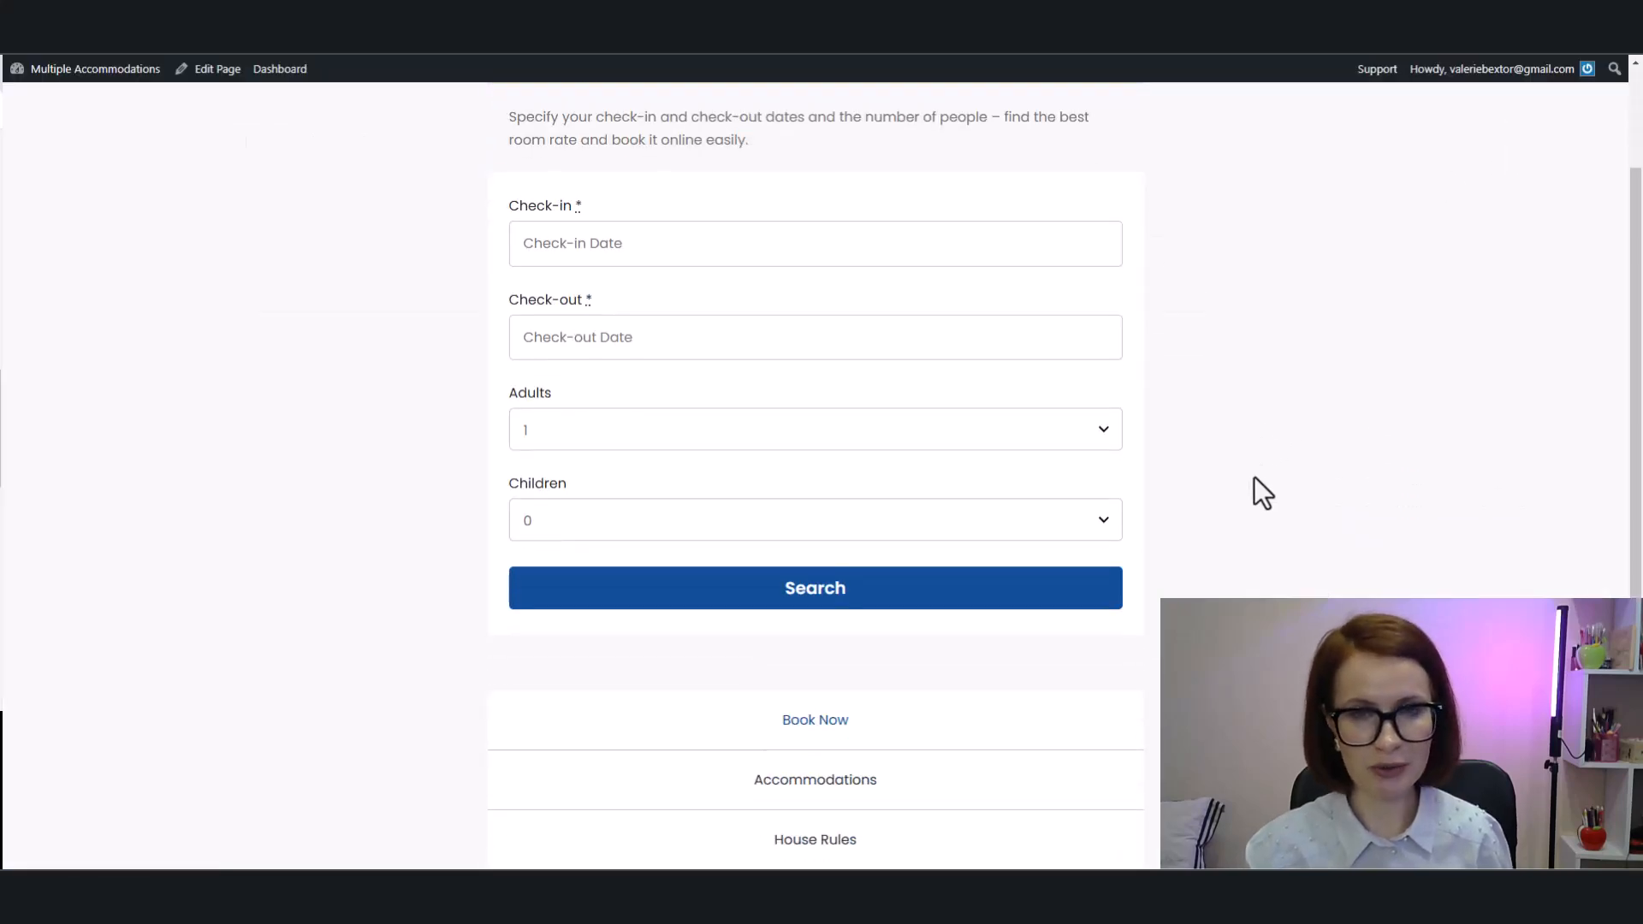
scroll(1254, 476, up, 1)
click(784, 365)
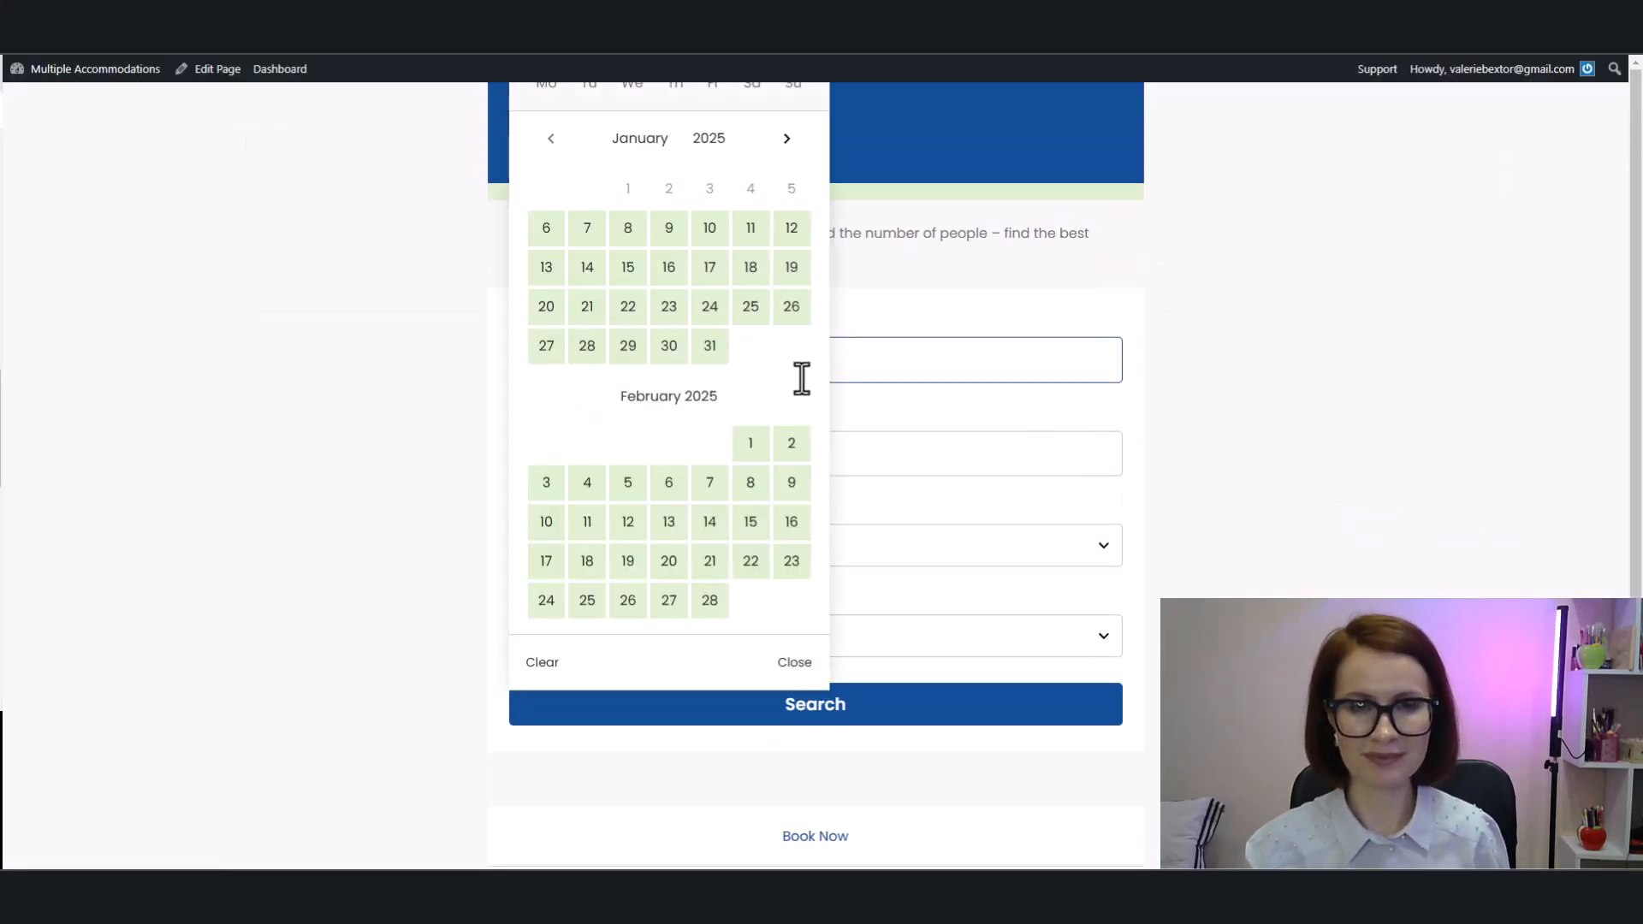
click(544, 345)
click(770, 710)
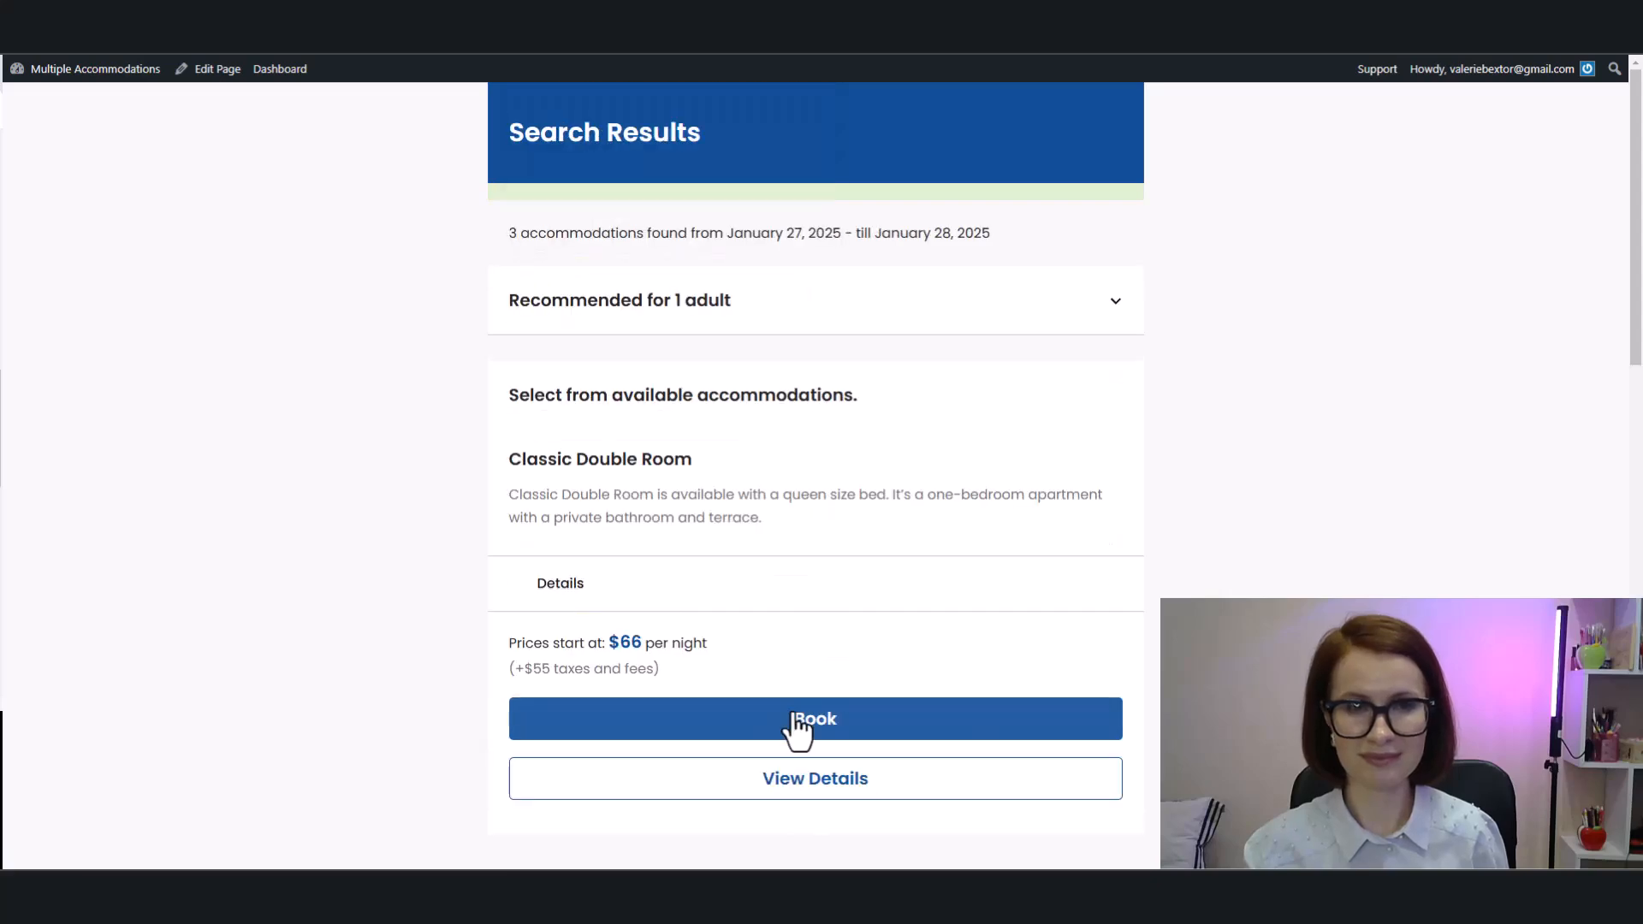
- Review the accommodations in the search results and select the Deluxe Single Room
scroll(770, 722, down, 5)
scroll(815, 475, down, 10)
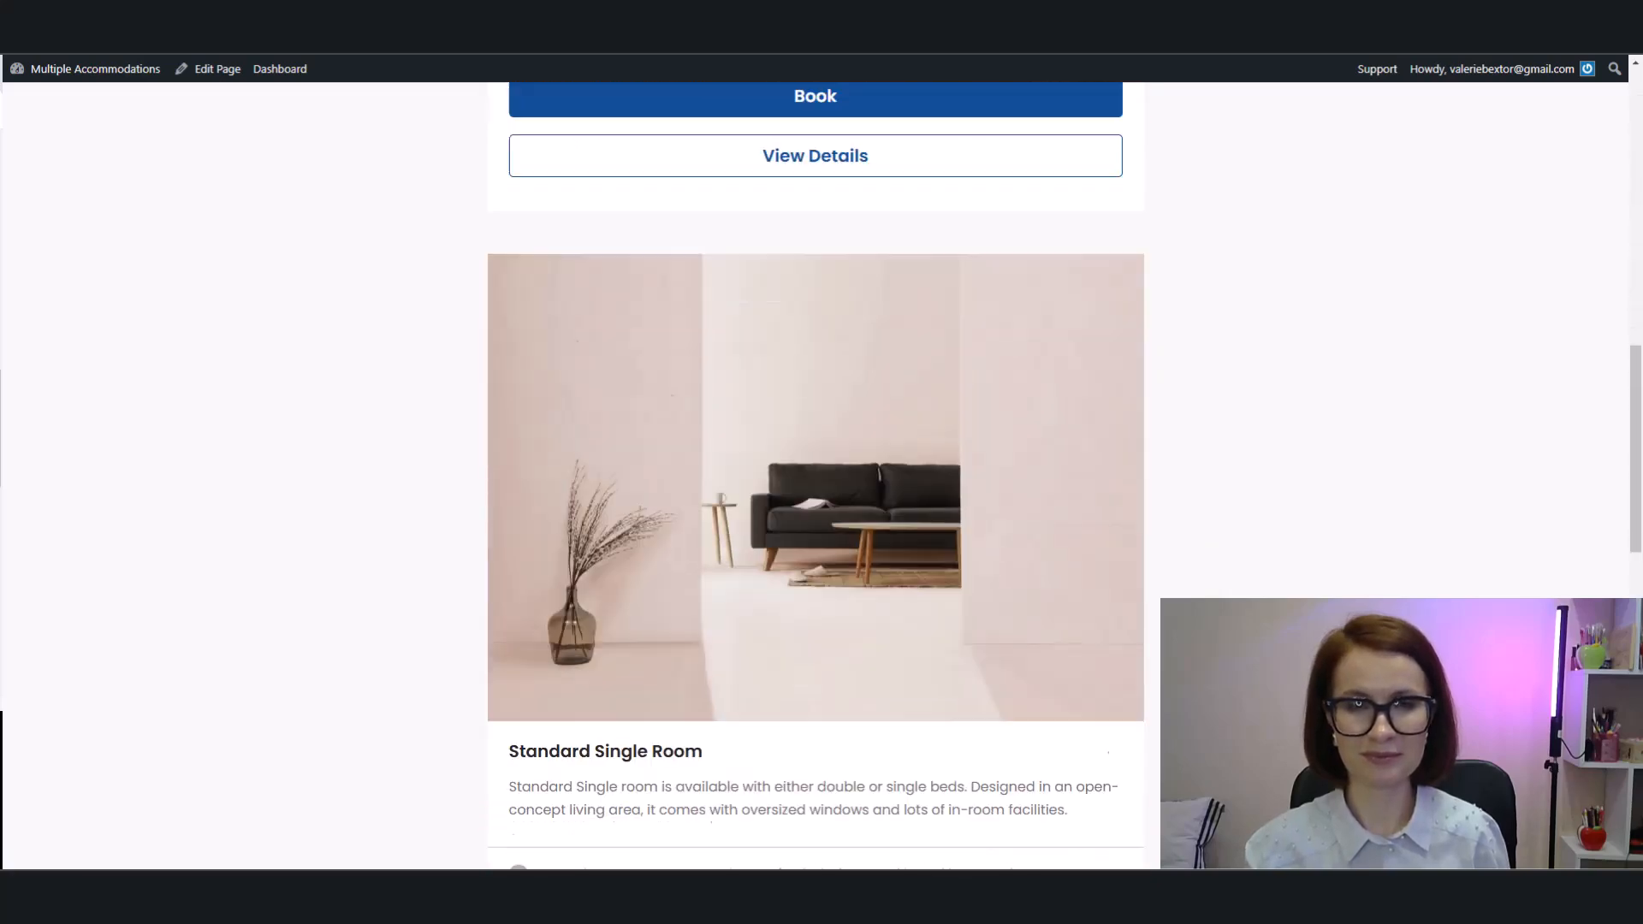
scroll(815, 475, down, 2)
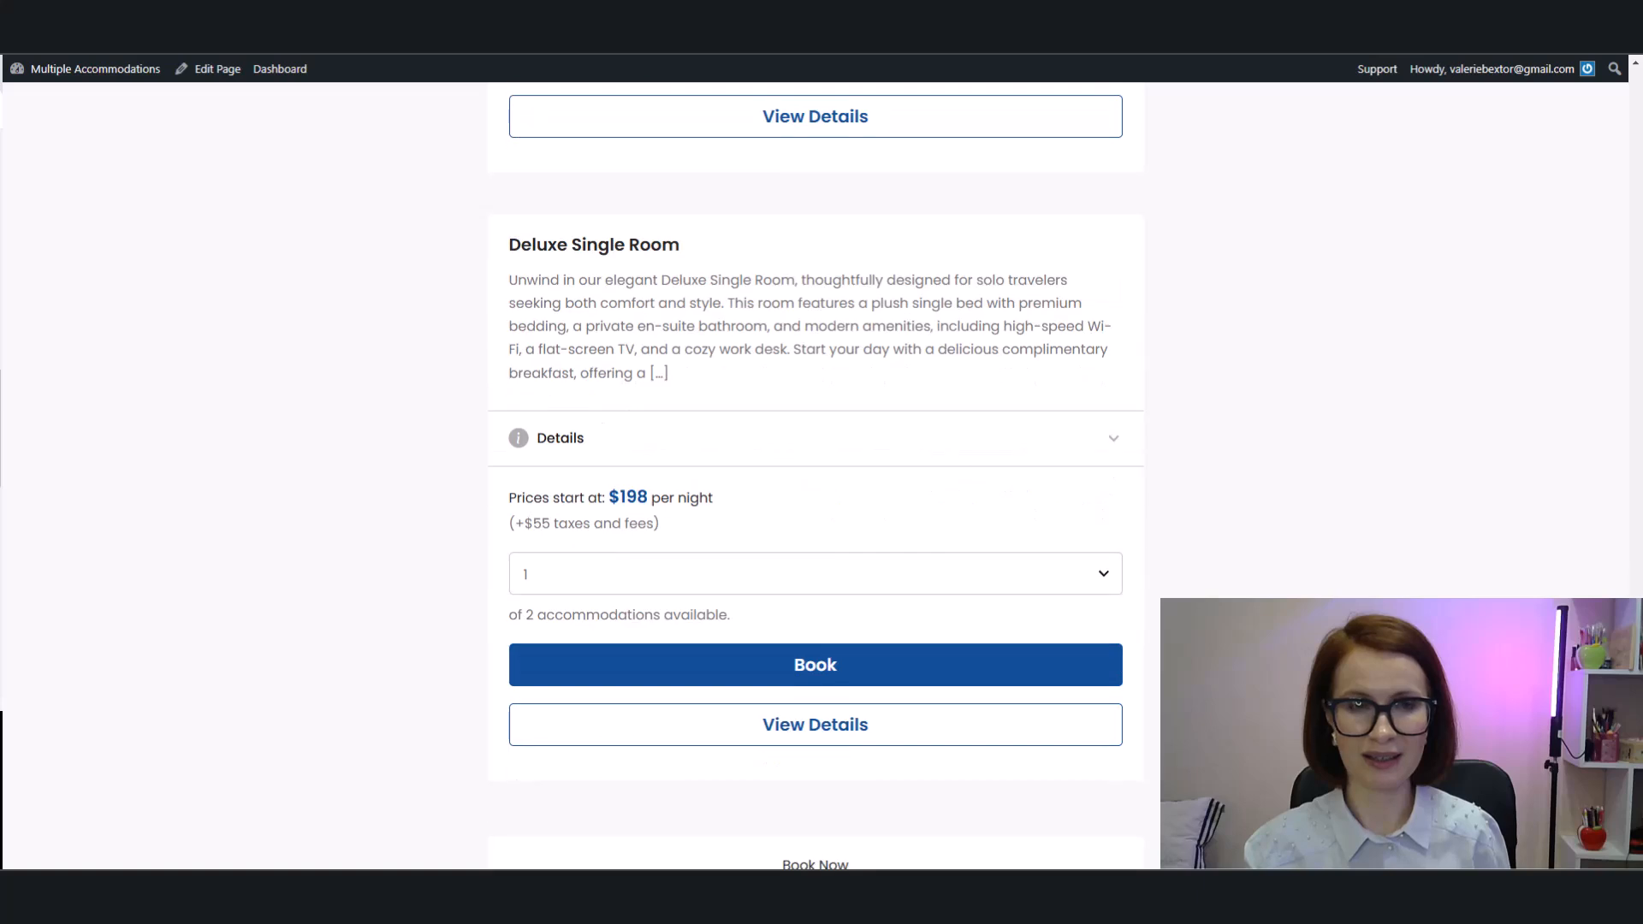
scroll(838, 514, down, 2)
scroll(838, 556, up, 1)
click(837, 605)
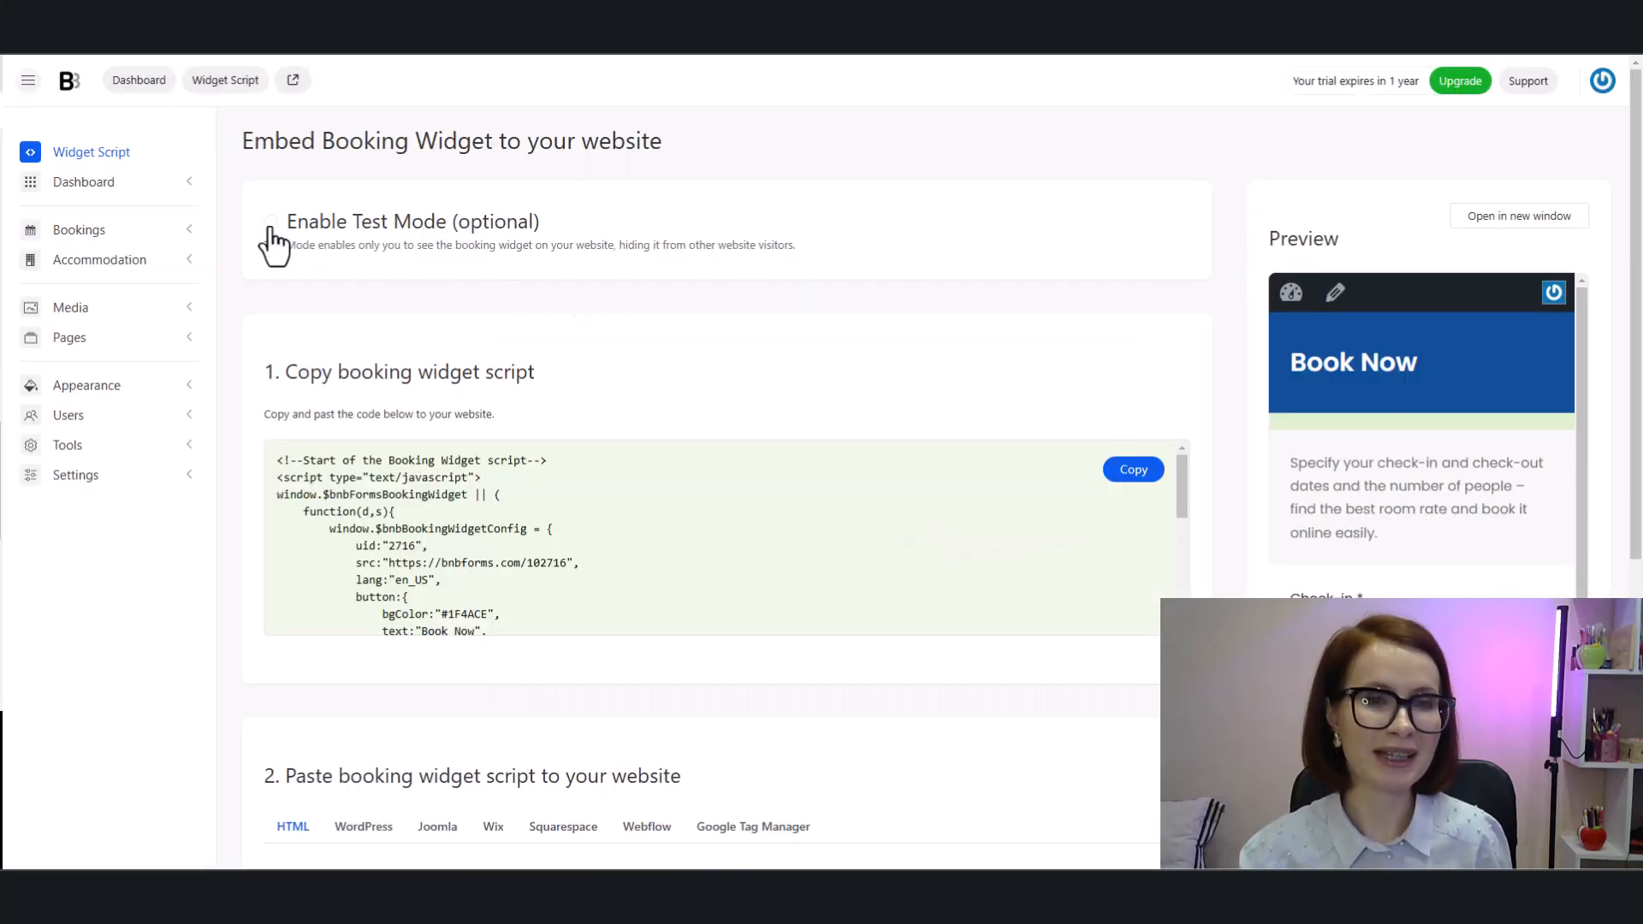
- On the widget script page, enable Test Mode for the booking widget and turn it off again
click(271, 224)
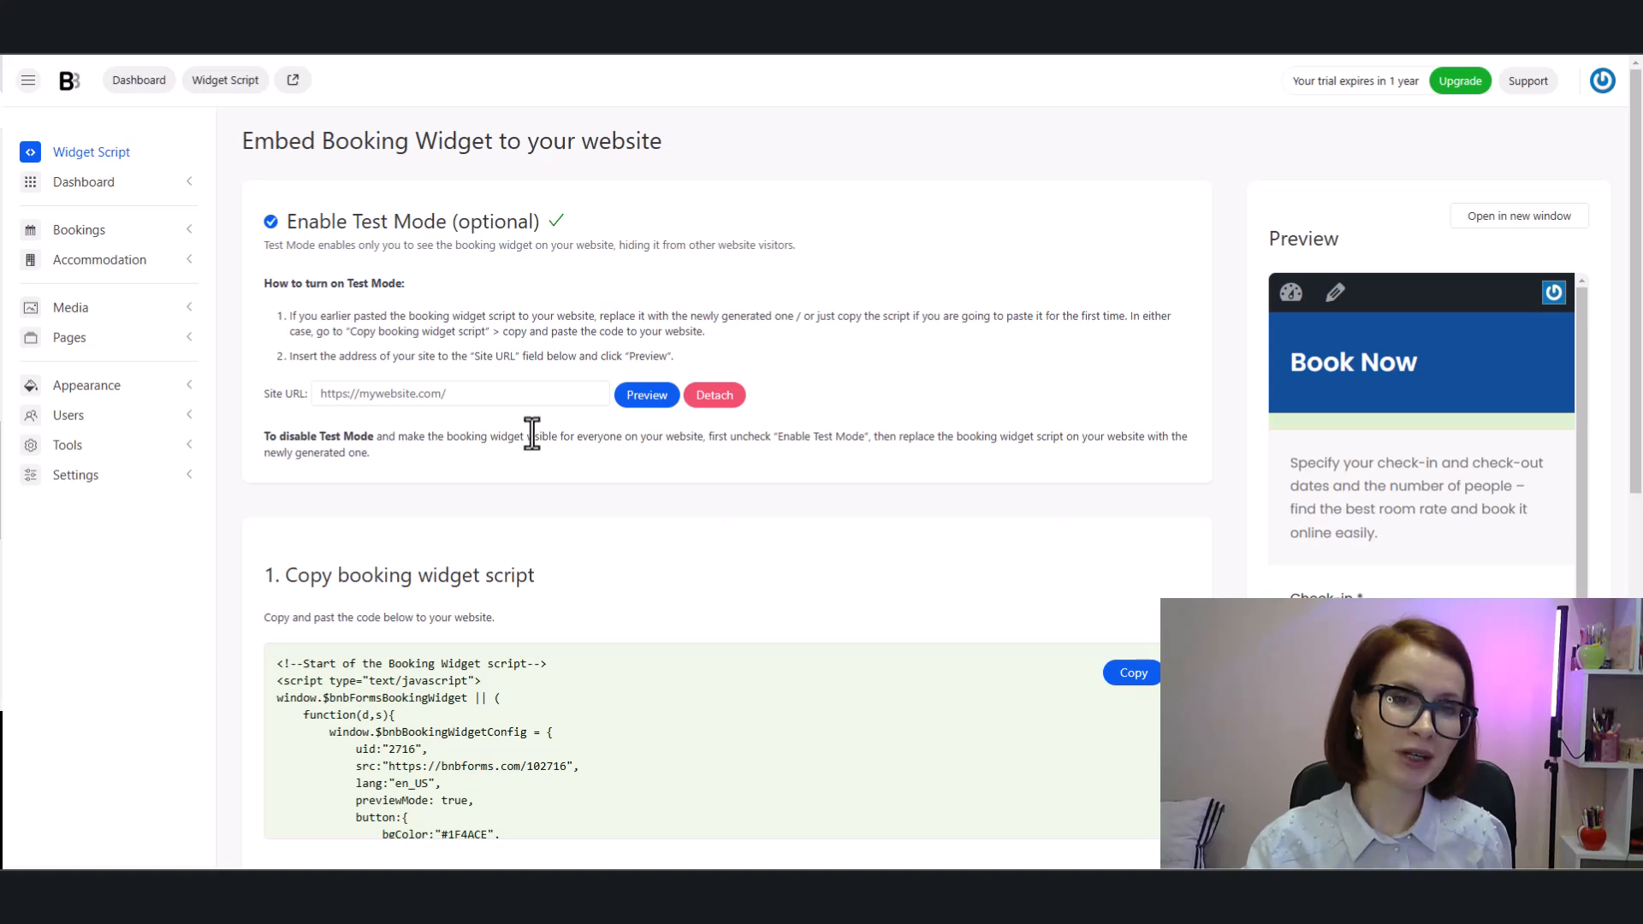
click(270, 223)
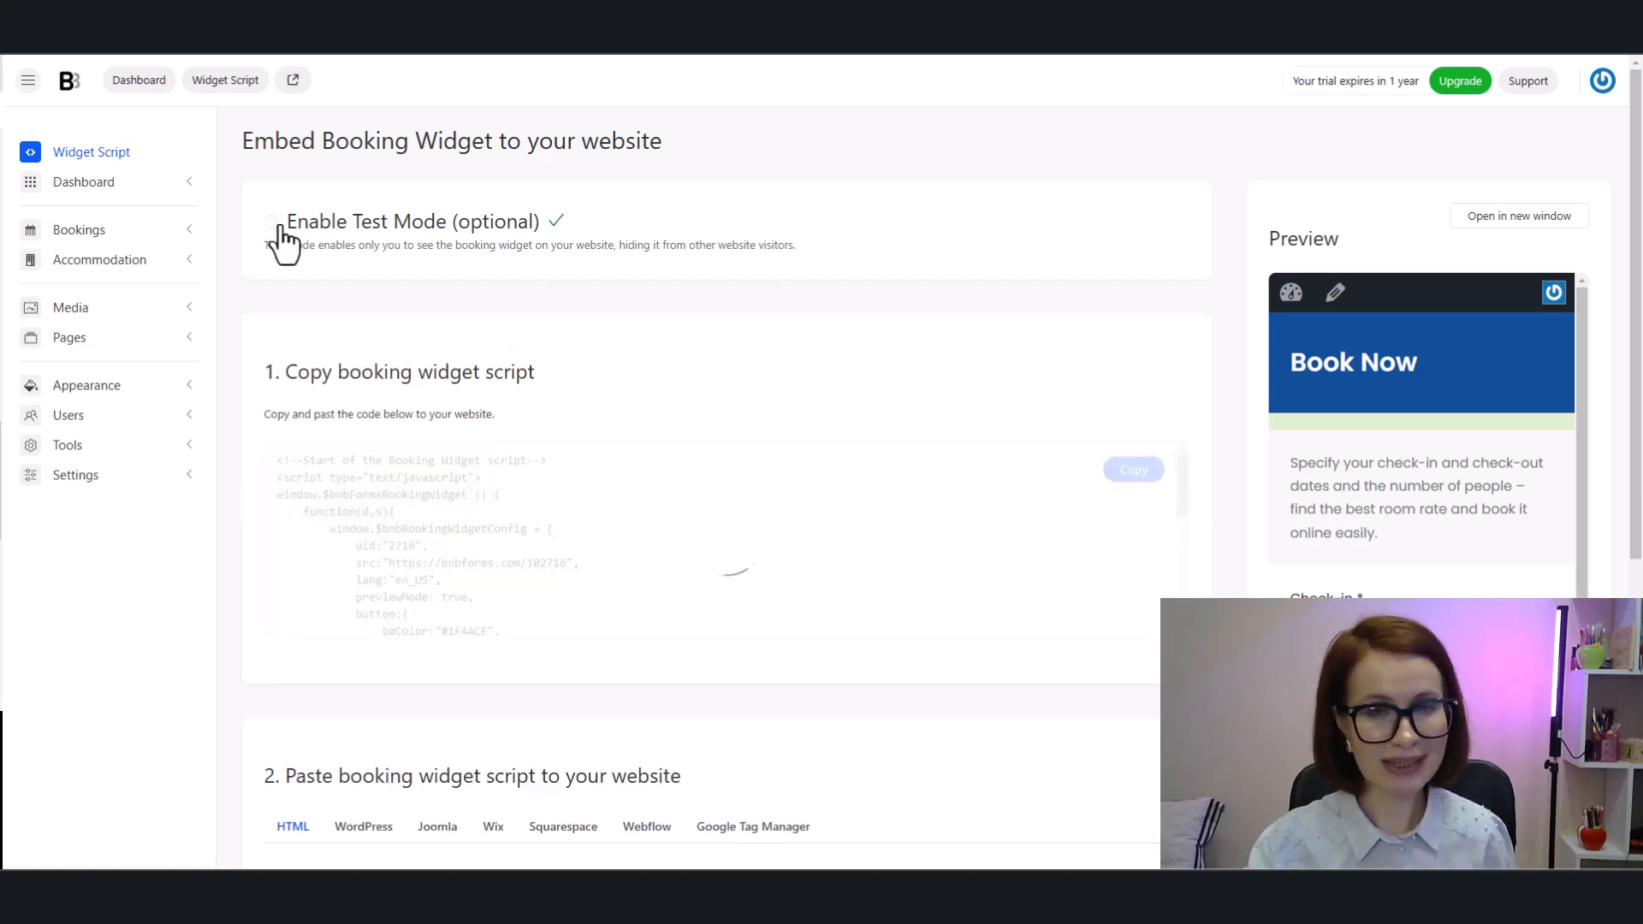